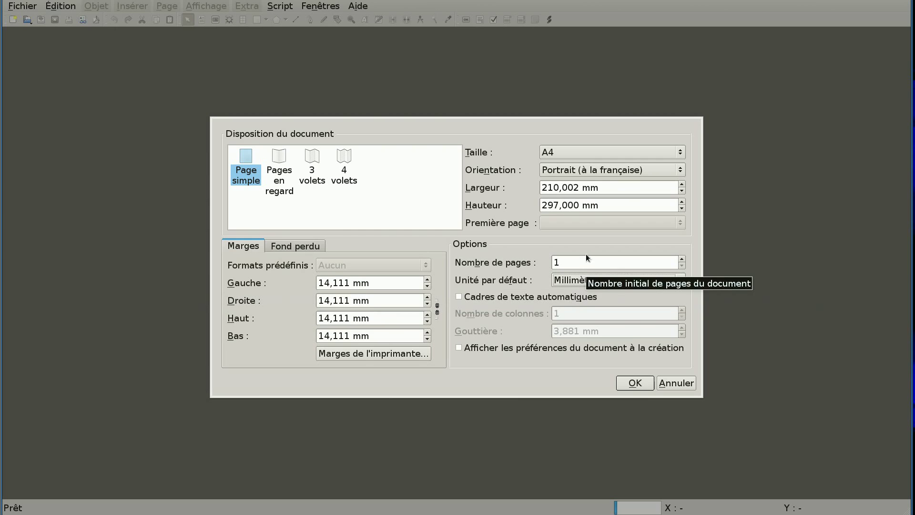
Create a single-page portrait document 210 mm wide and 276.5 mm high with all margins set to 0 mm.
left_click(549, 208)
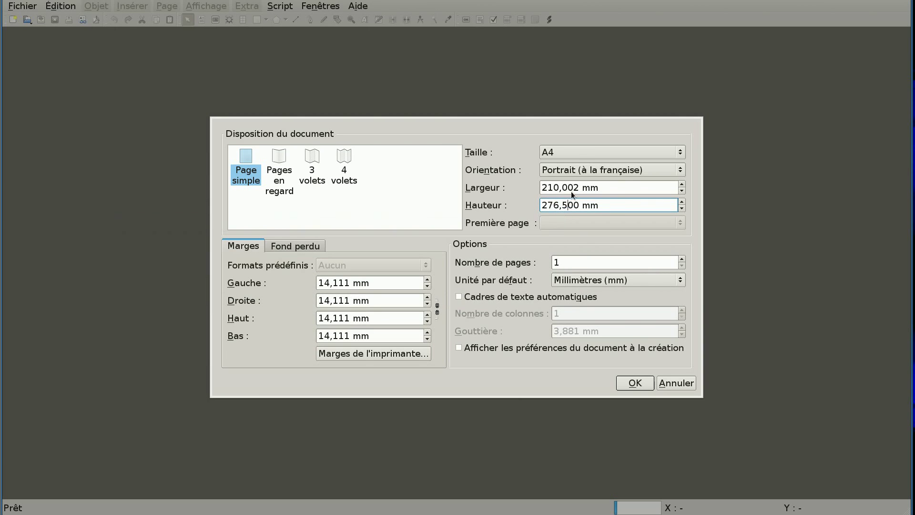
left_click(571, 191)
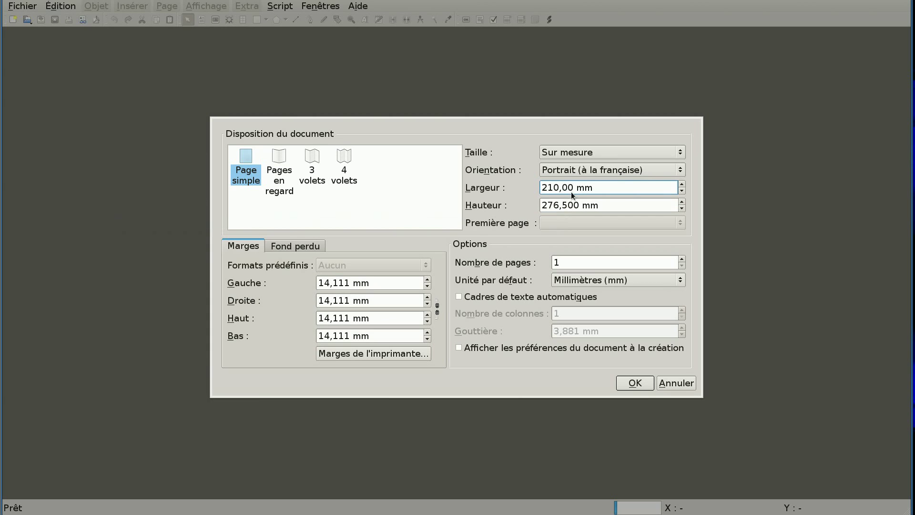
left_click(413, 285)
type("0")
key("Tab")
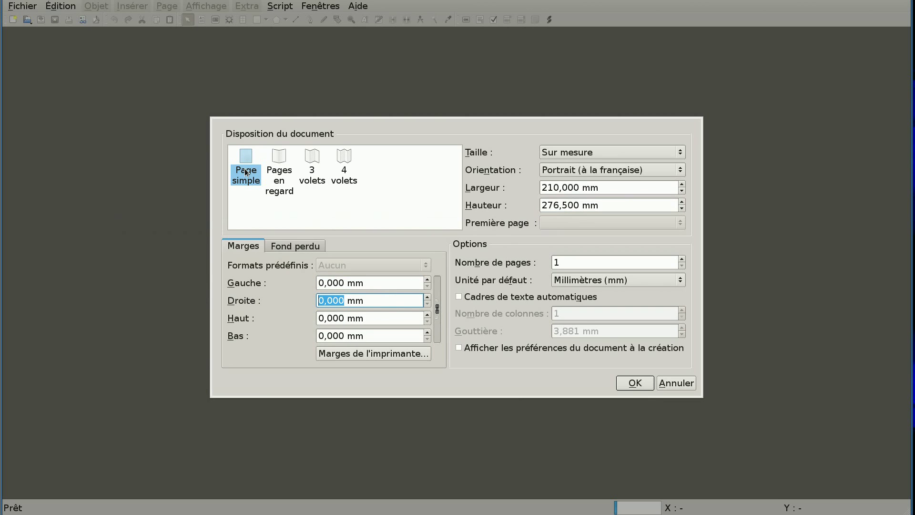
left_click(637, 381)
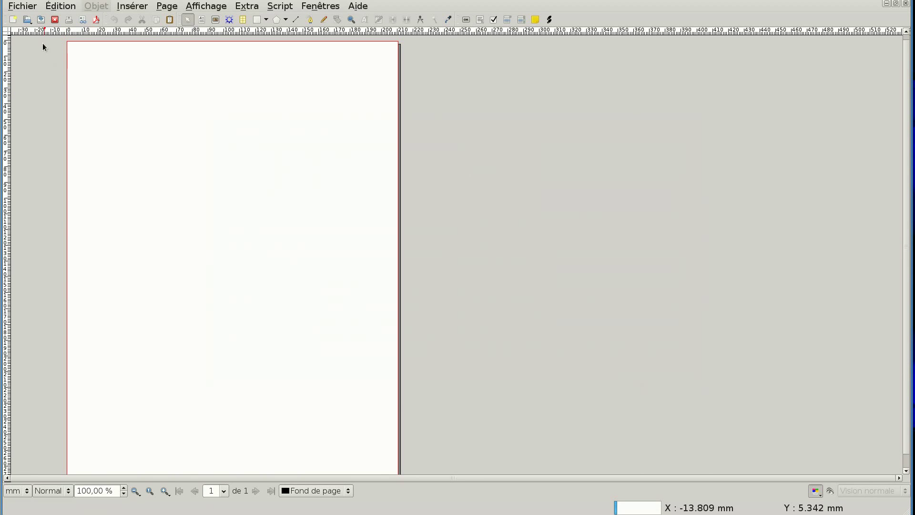
Start saving the document and browse to the folder a_sauver/IUT/Cours/gaco/tic/M2105/TP/Scribus_TP2/ma_version.
left_click(41, 20)
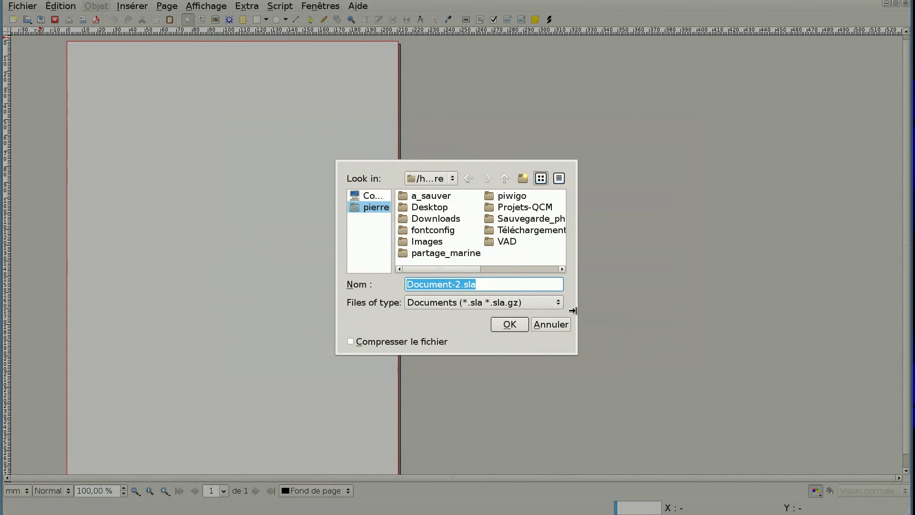
left_click_drag(573, 310, 759, 303)
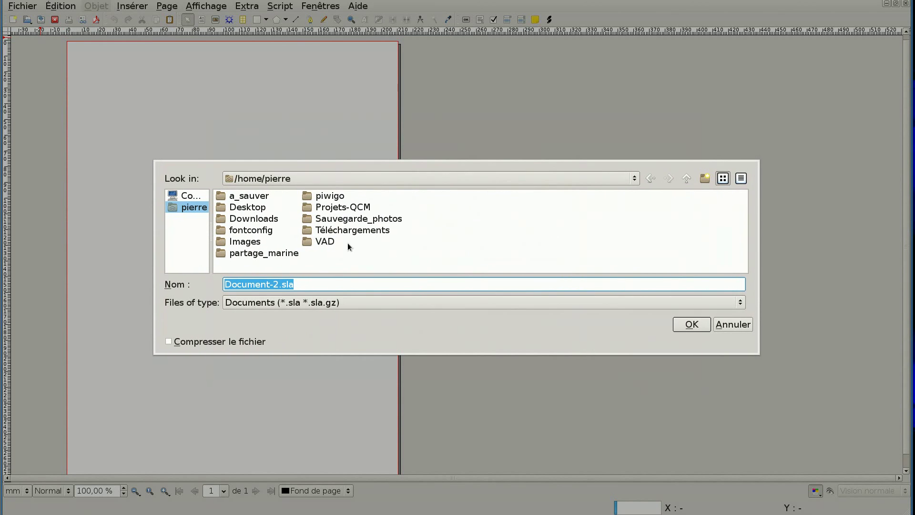
double_click(249, 196)
double_click(239, 230)
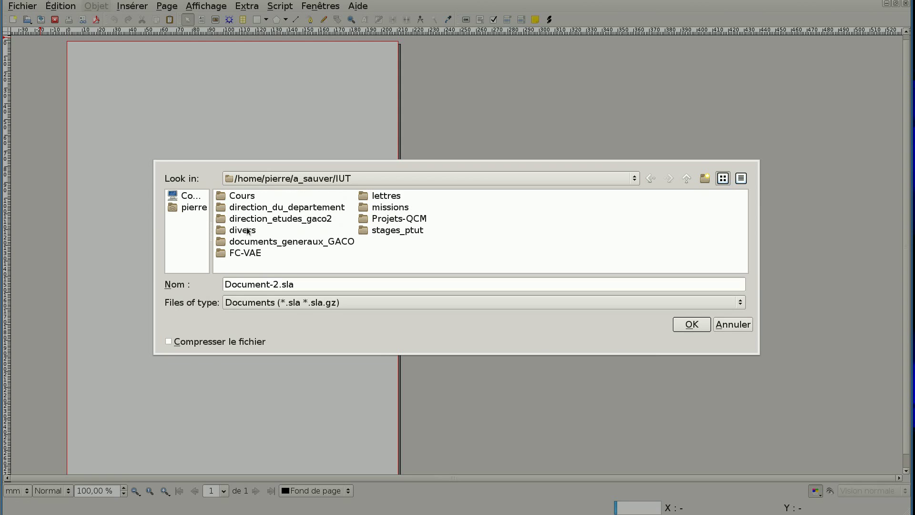
double_click(247, 196)
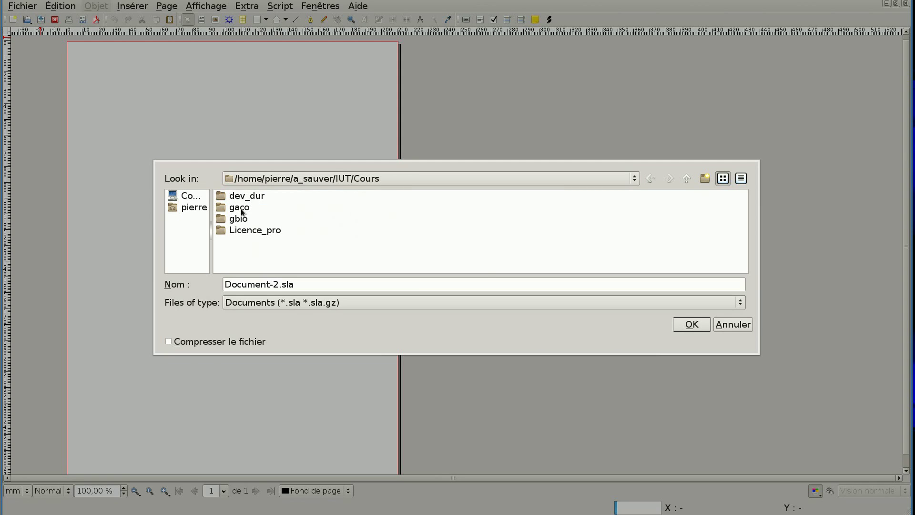
double_click(240, 208)
double_click(235, 252)
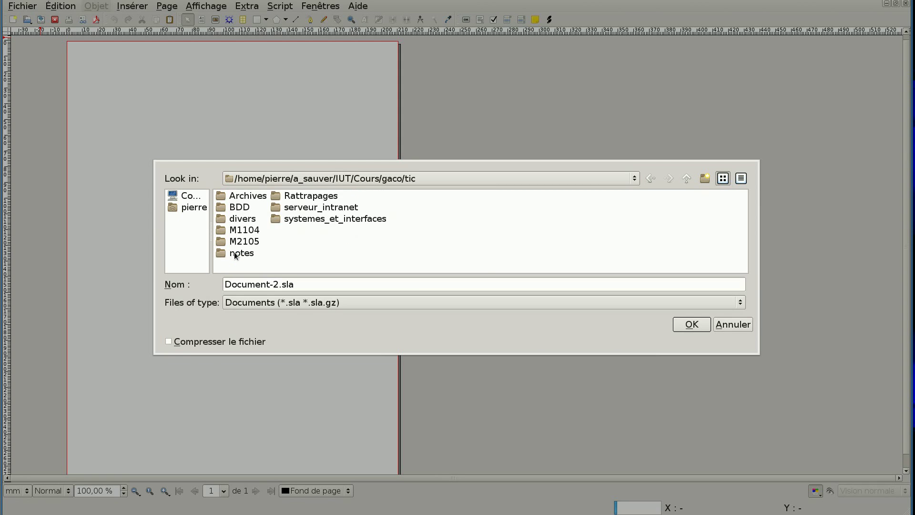
double_click(241, 241)
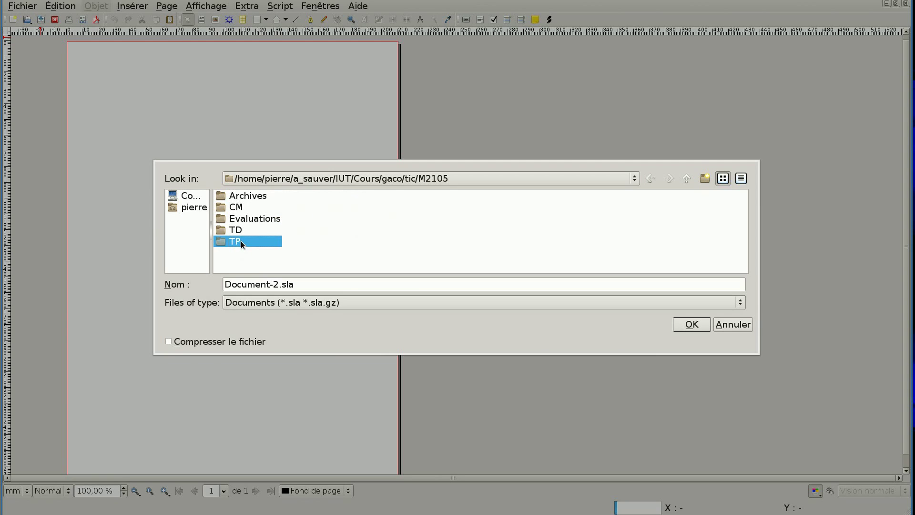
double_click(241, 241)
double_click(248, 230)
double_click(246, 198)
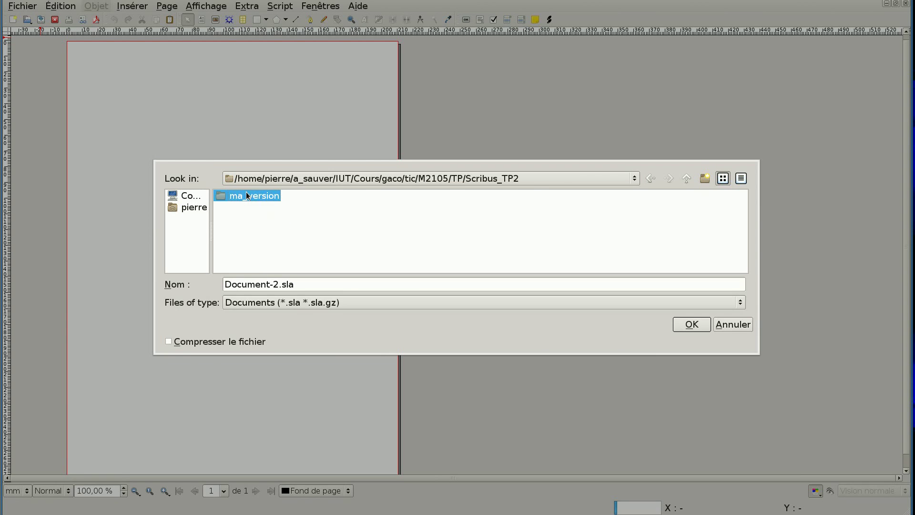
Name the file ma_version.sla and save it in the chosen folder.
left_click(268, 285)
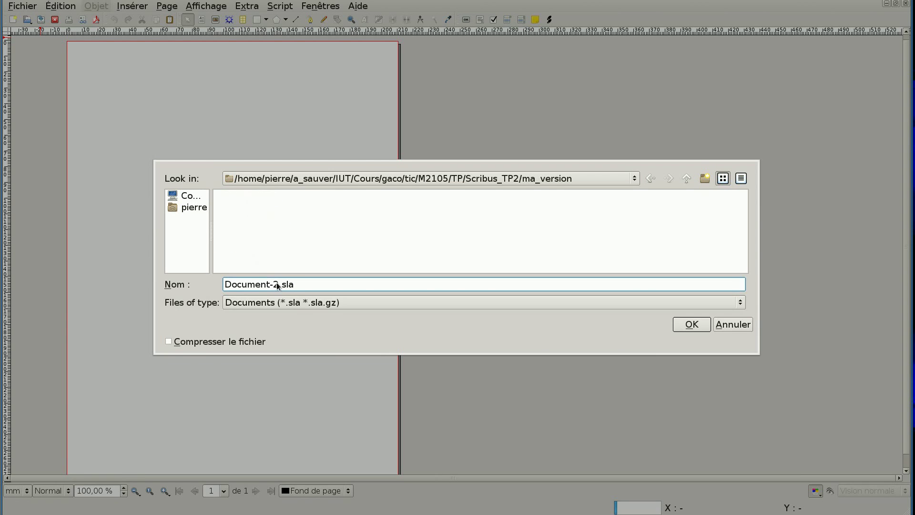
left_click_drag(278, 285, 190, 286)
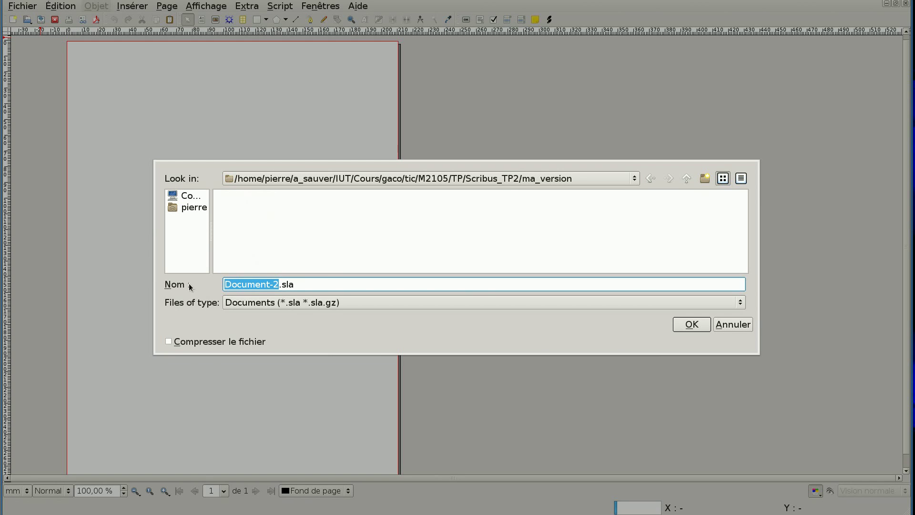
type("ma_ve")
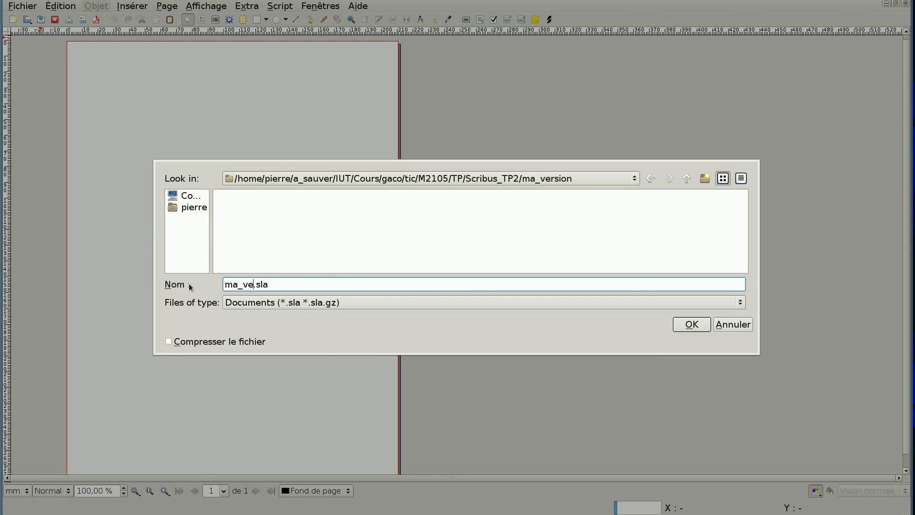
type("rsion")
left_click(691, 323)
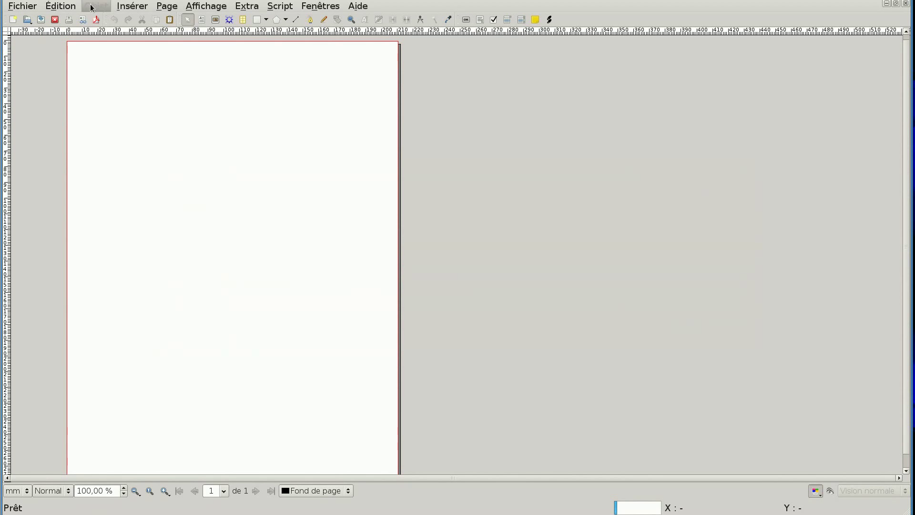
Open the Normal master page for editing and draw an image frame about 93 × 92 mm in its upper part.
left_click(71, 6)
left_click(89, 298)
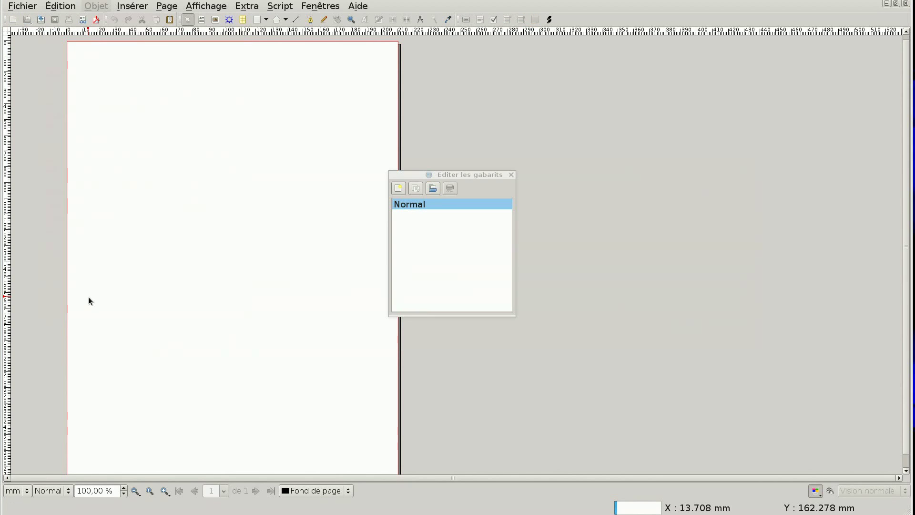
left_click_drag(458, 178, 475, 163)
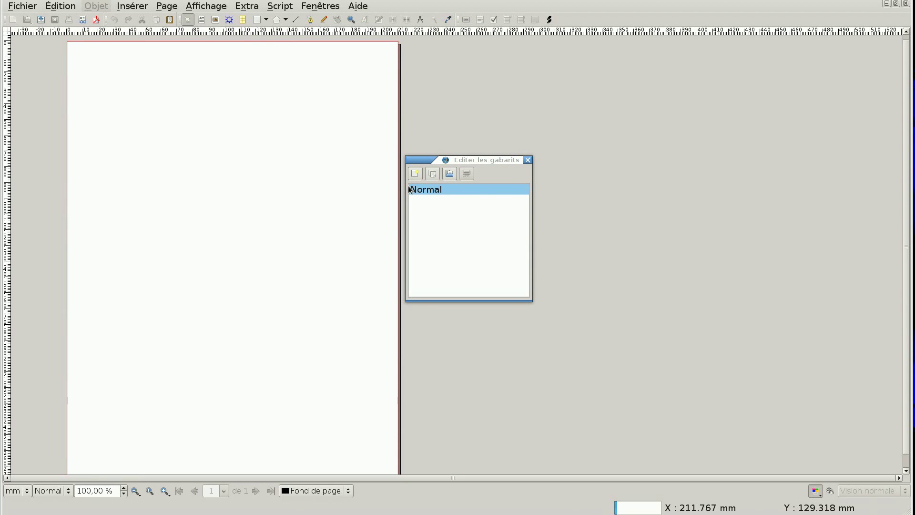
left_click(216, 19)
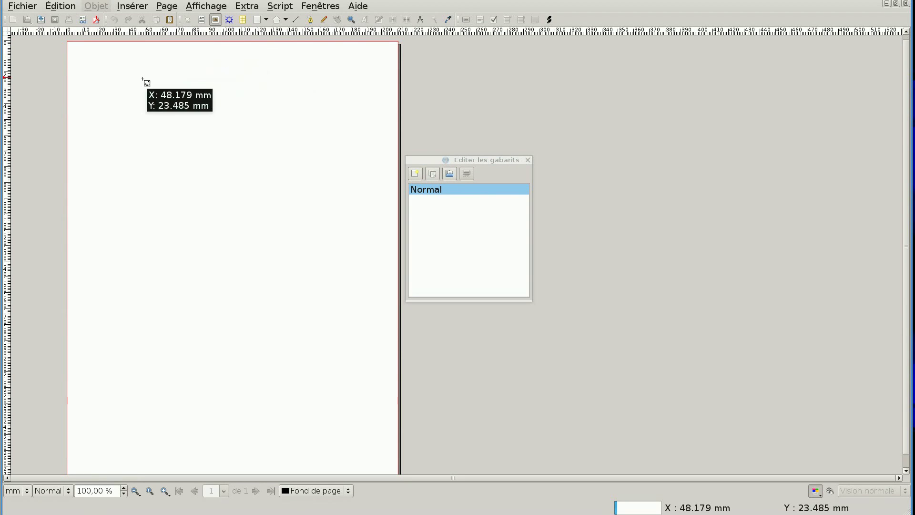
left_click_drag(143, 80, 289, 223)
Import modele_page_magasine.pdf into the image frame on the master page.
right_click(245, 152)
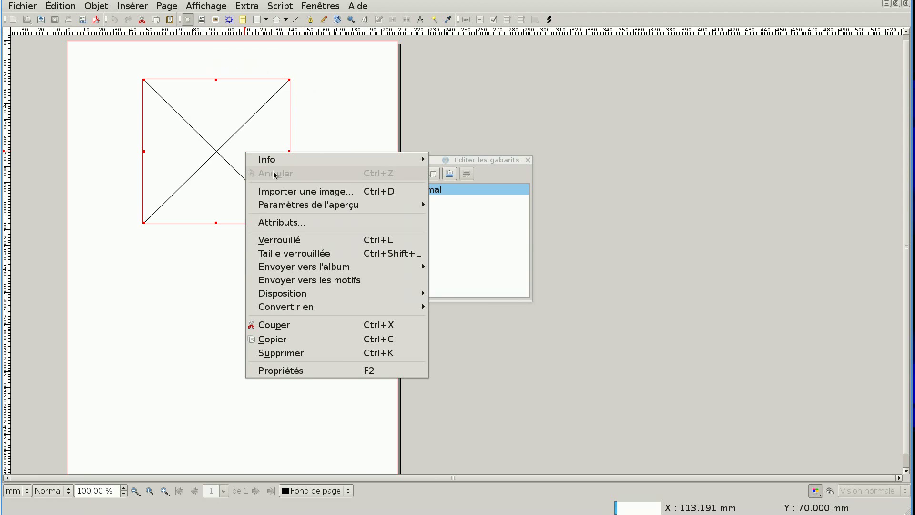
left_click(289, 191)
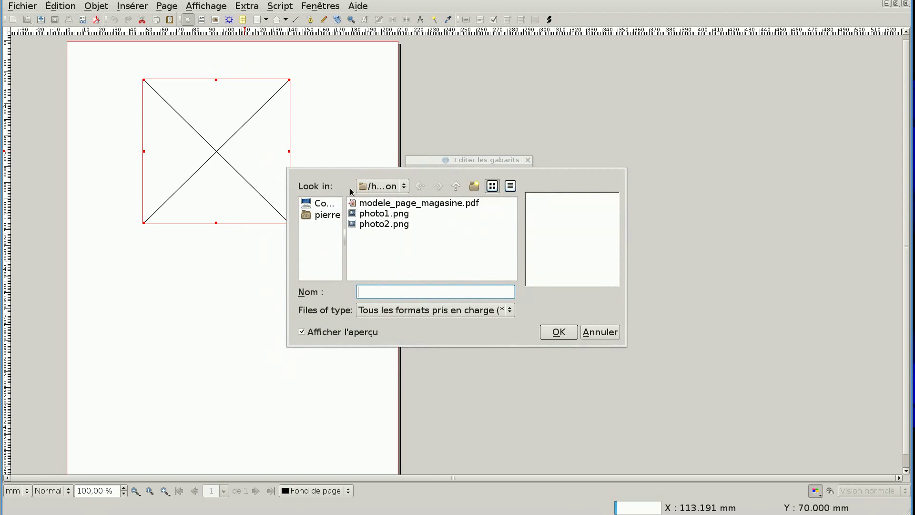
left_click(388, 201)
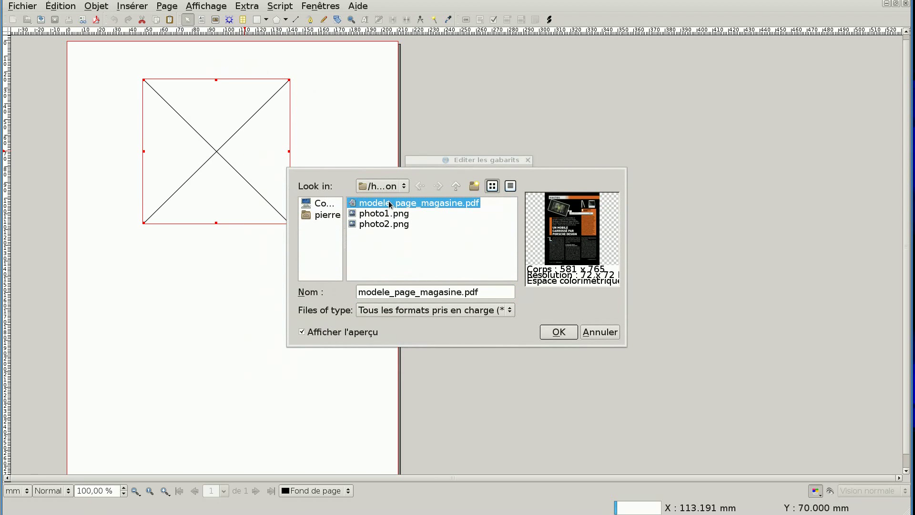
left_click(557, 331)
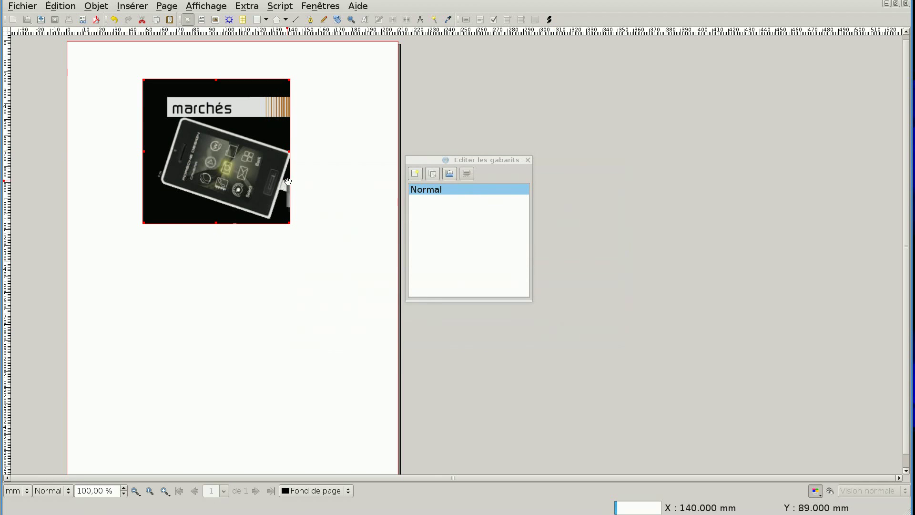
Position the image frame at X 0 mm, Y 0 mm and size it to 210 mm wide by 276 mm high.
right_click(184, 173)
left_click(250, 446)
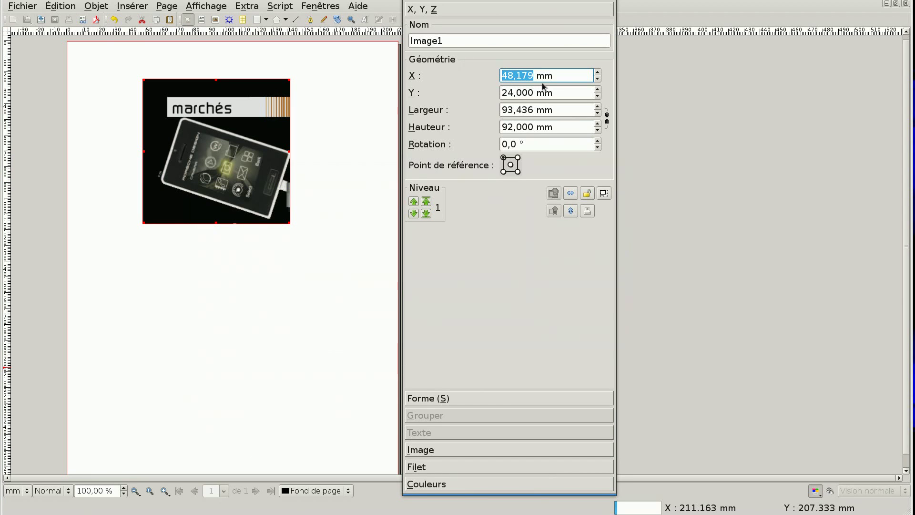
type("0")
key("Tab")
type("0")
key("Tab")
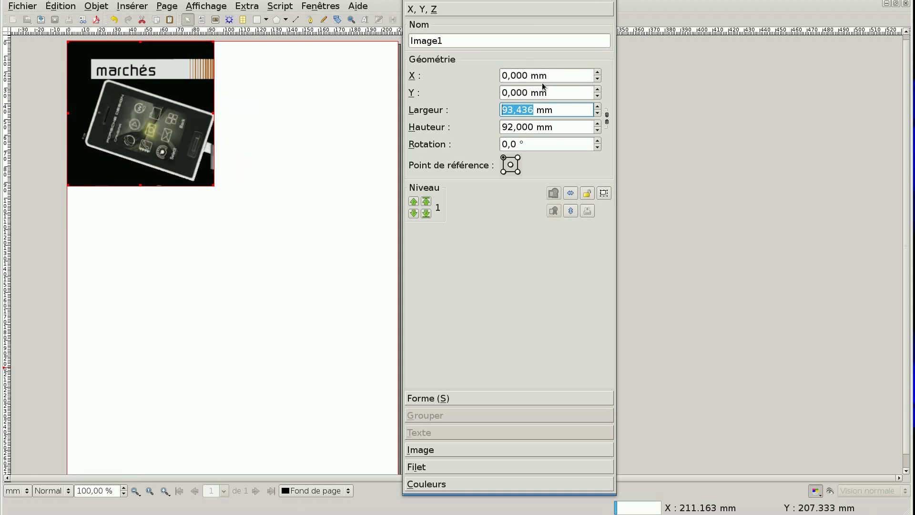
type("210")
key("Tab")
type("2")
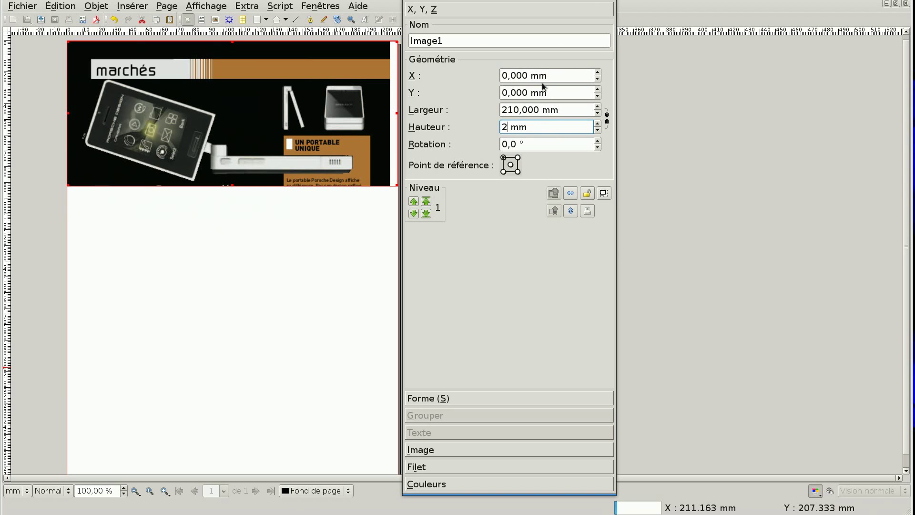
type("76")
key("Return")
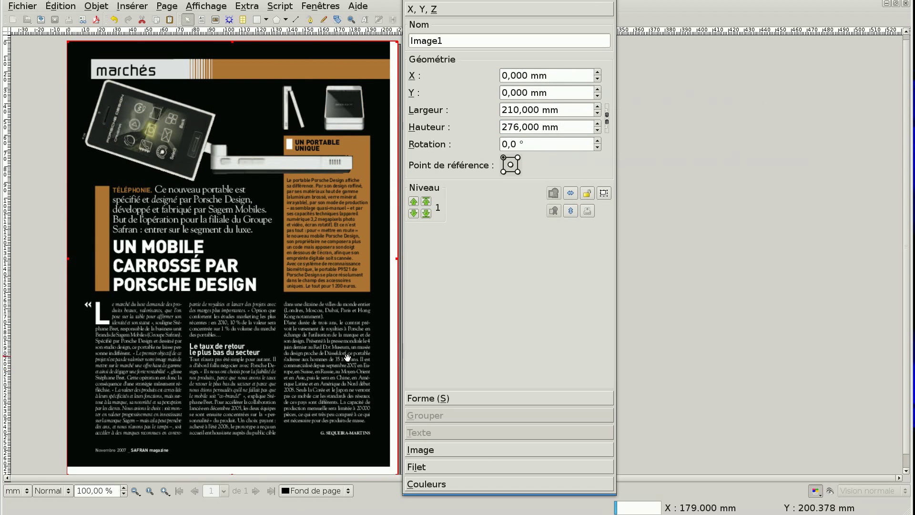
Scale the imported page image proportionally to the dimensions of its frame.
left_click(420, 450)
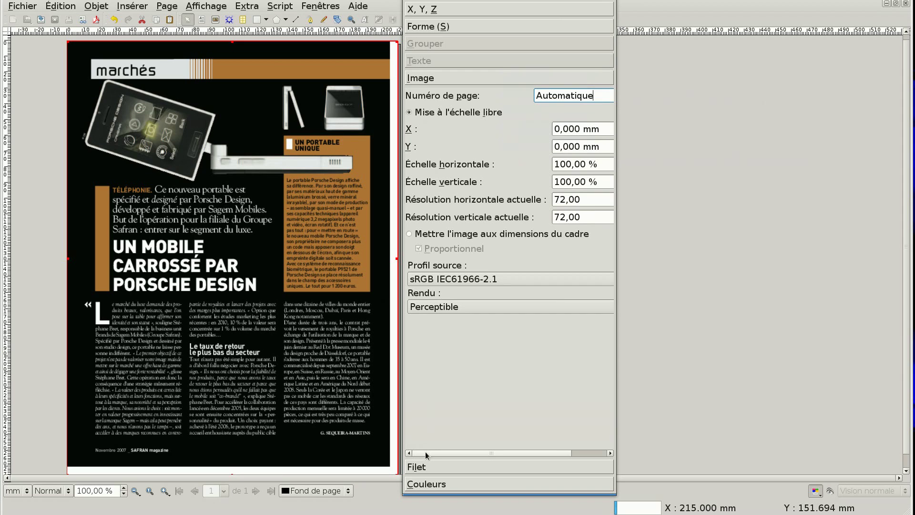
left_click(435, 233)
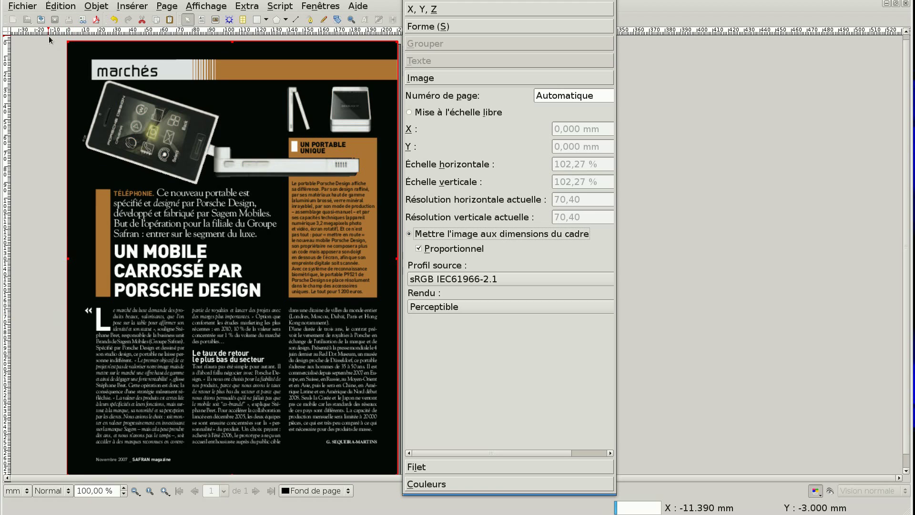
left_click(42, 21)
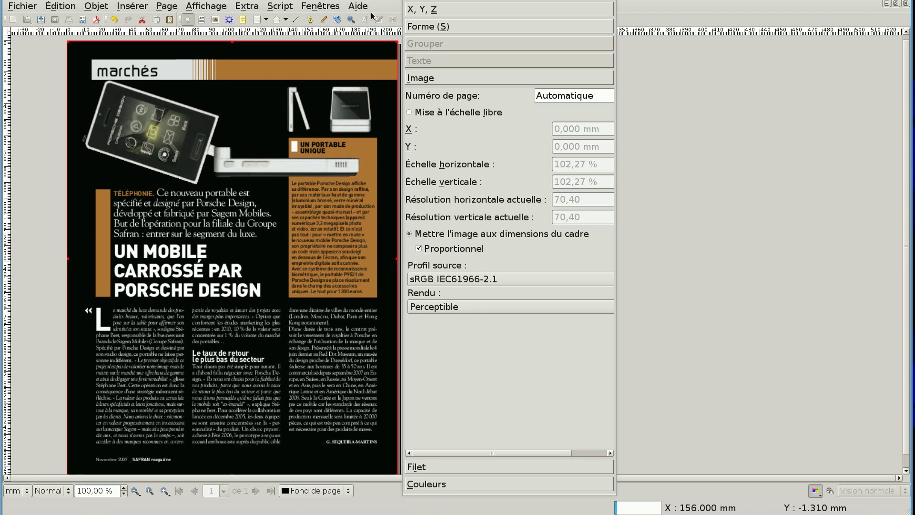
Place horizontal guides across the master page, aligned with the model's header banner, headline, text columns and footer.
left_click_drag(500, 0, 542, 1)
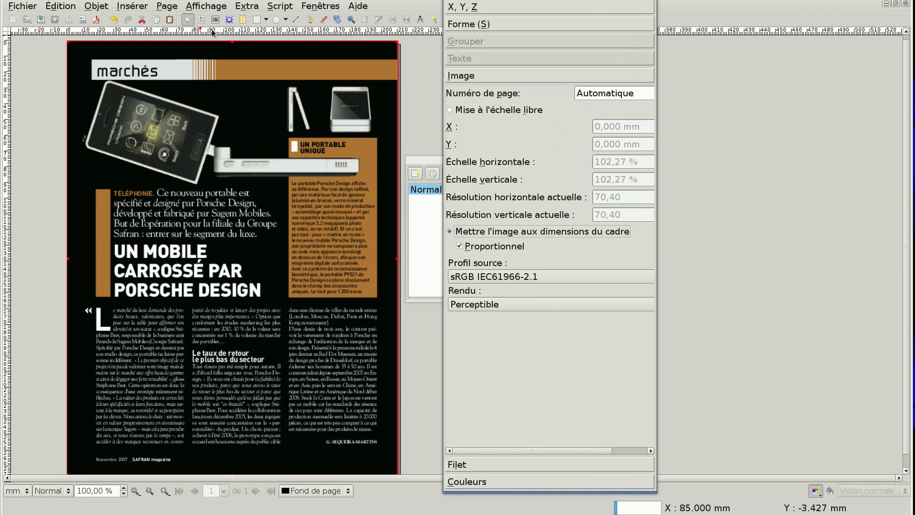
left_click_drag(220, 32, 213, 76)
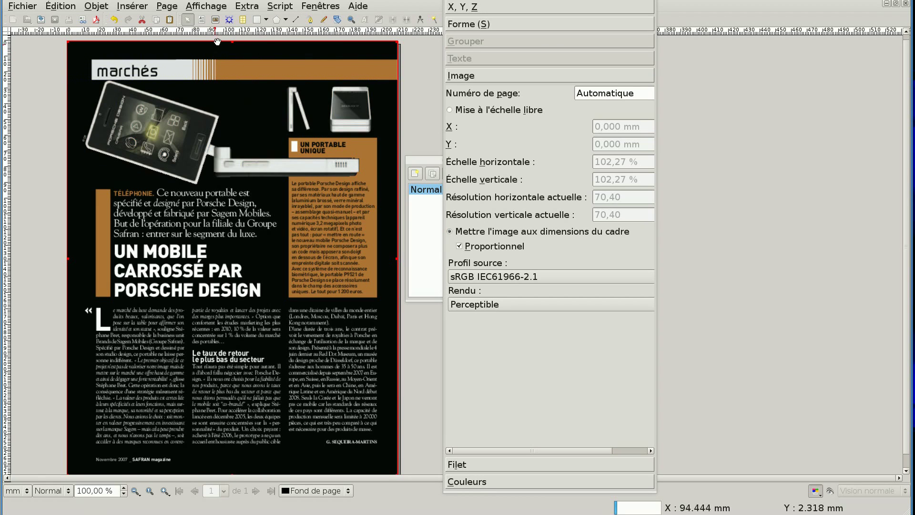
left_click_drag(223, 33, 252, 238)
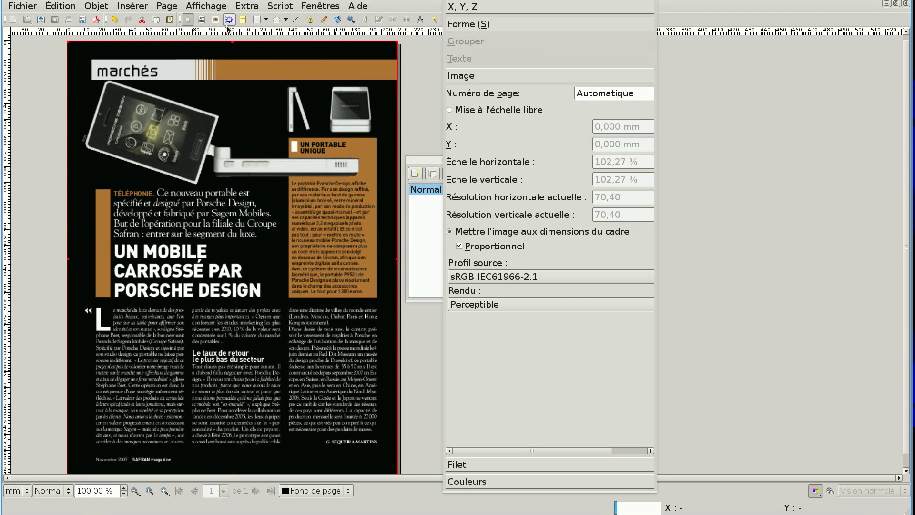
left_click_drag(228, 31, 220, 243)
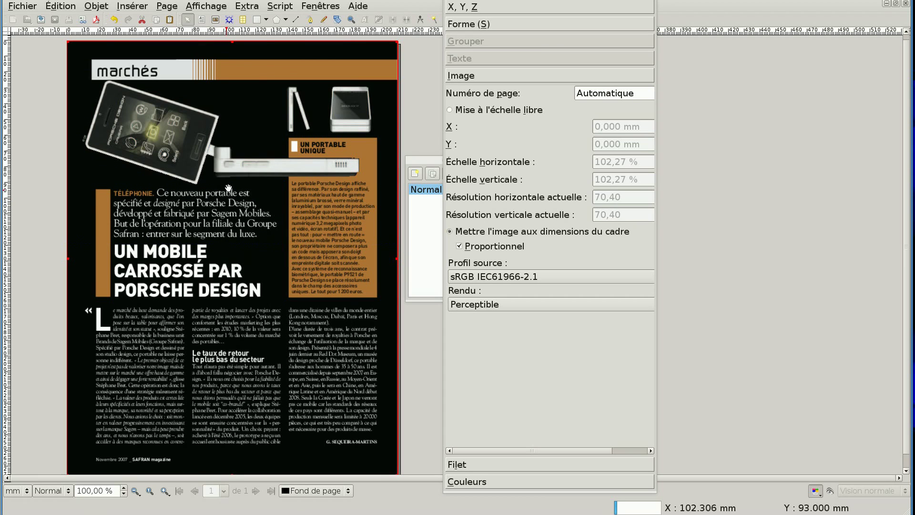
left_click_drag(266, 32, 253, 298)
left_click_drag(298, 30, 289, 310)
left_click_drag(285, 29, 194, 456)
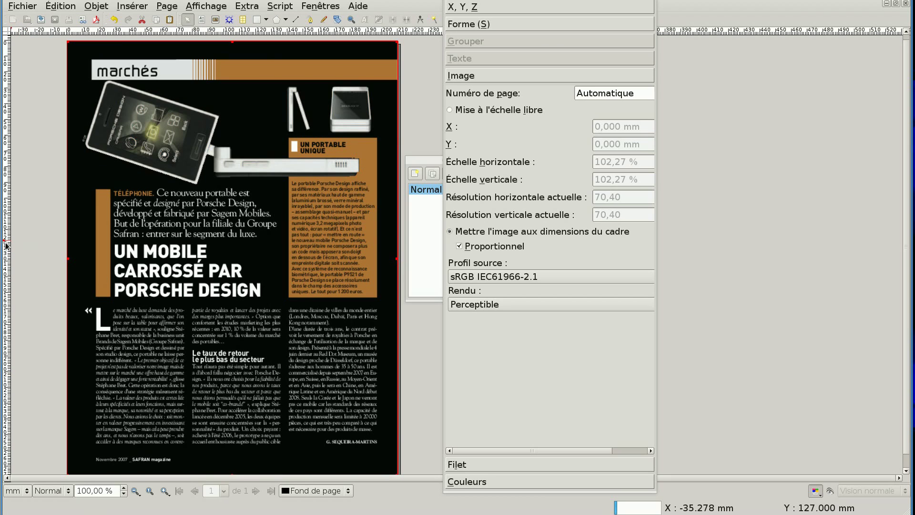
Place vertical guides on the master page aligned with the model's banner start, side bar, headline, text column edges and sidebar edges.
left_click_drag(6, 245, 91, 248)
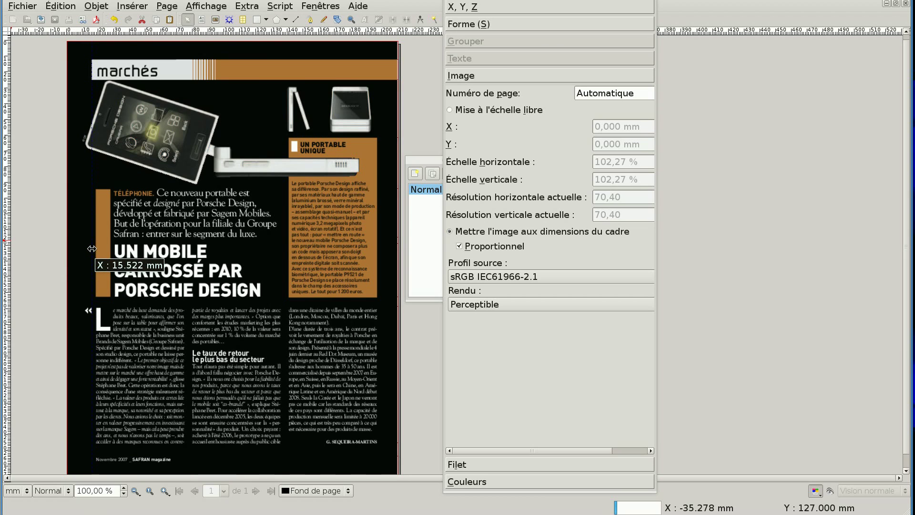
left_click_drag(91, 248, 95, 269)
mouse_move(97, 237)
left_mouse_down()
mouse_move(120, 237)
mouse_move(112, 238)
left_mouse_up()
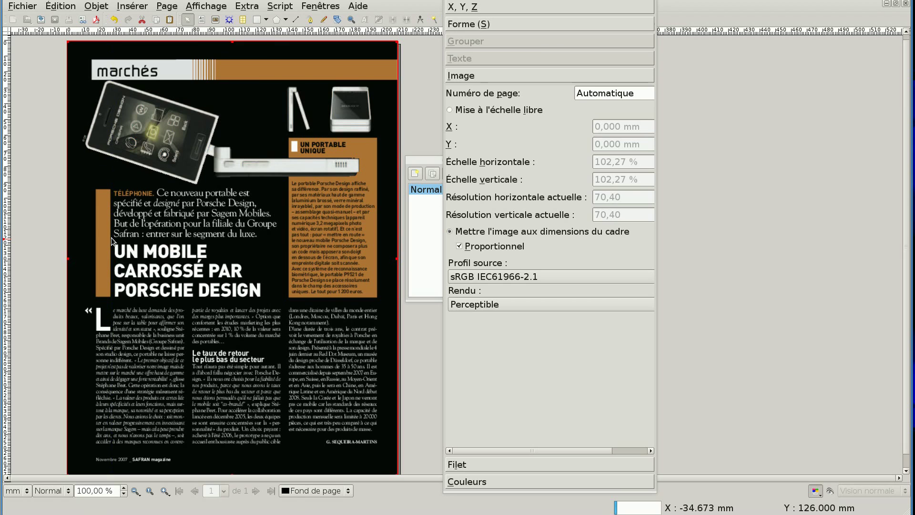
left_click_drag(8, 230, 193, 258)
left_click_drag(192, 258, 192, 258)
left_click_drag(8, 262, 281, 261)
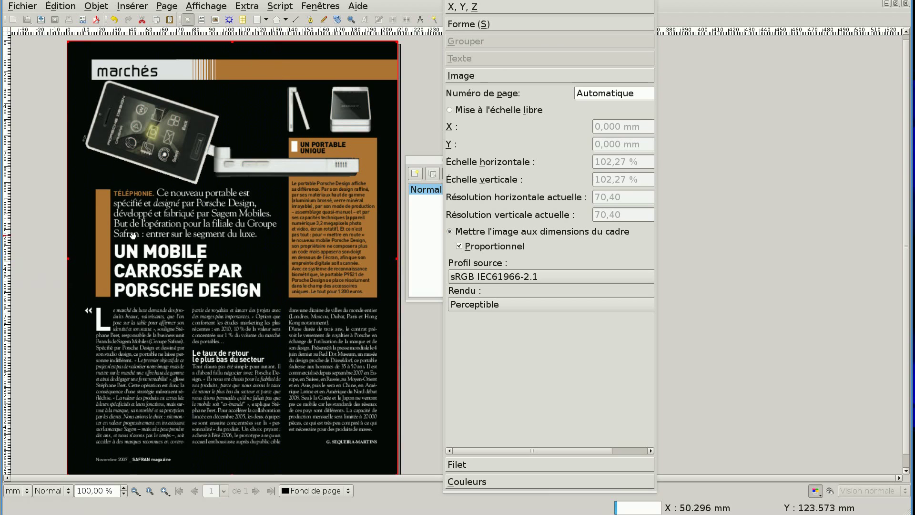
left_click_drag(9, 233, 289, 227)
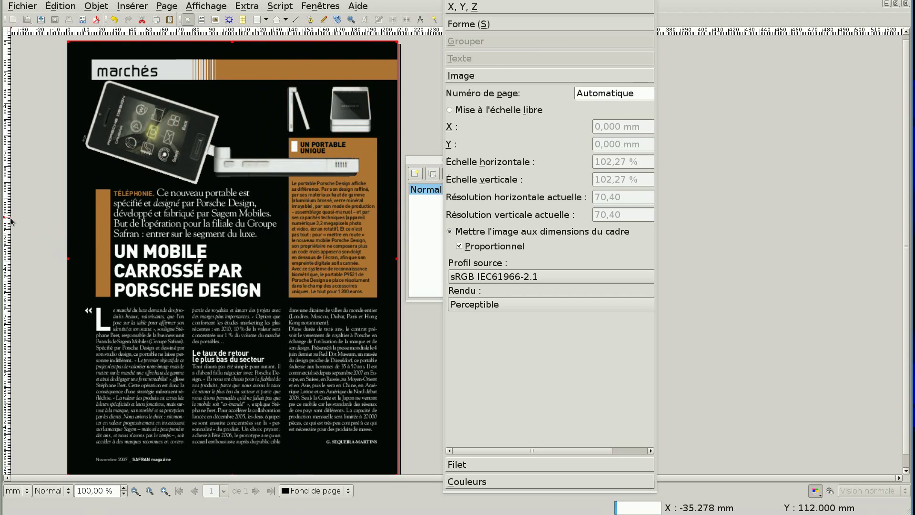
left_click_drag(11, 220, 377, 194)
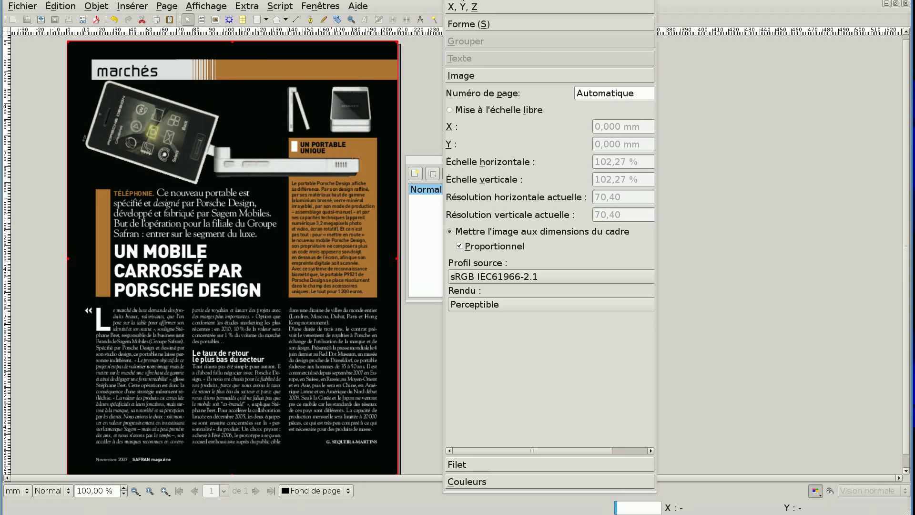
Sample the orange of the model's sidebar with the eyedropper and add it to the document colours as Orange.
left_click_drag(524, 2, 583, 2)
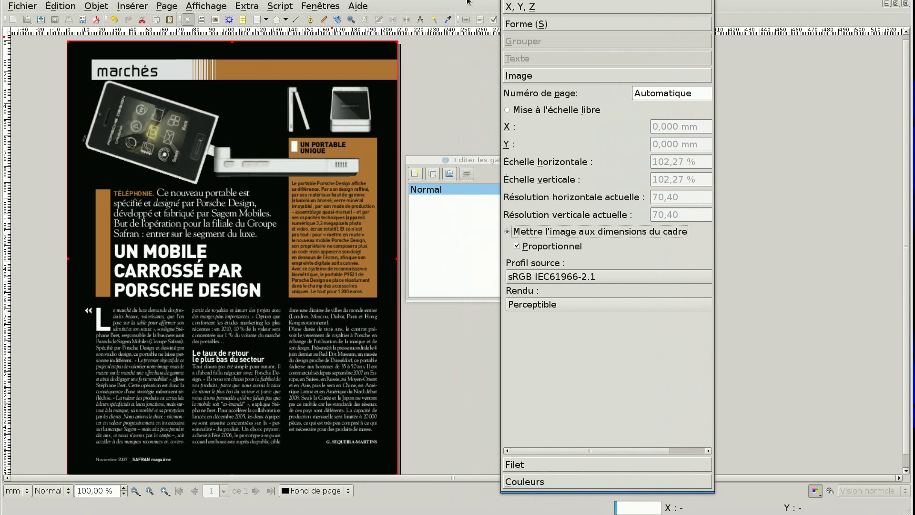
left_click(448, 20)
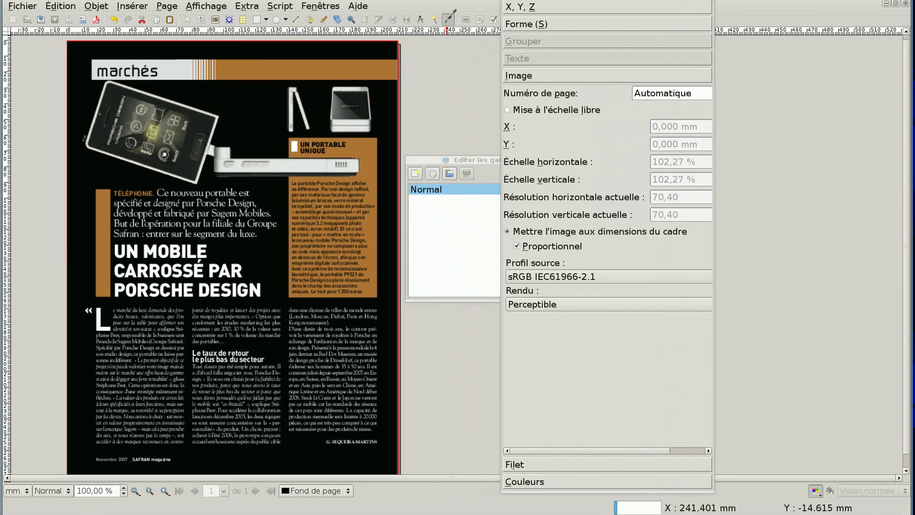
left_click(366, 150)
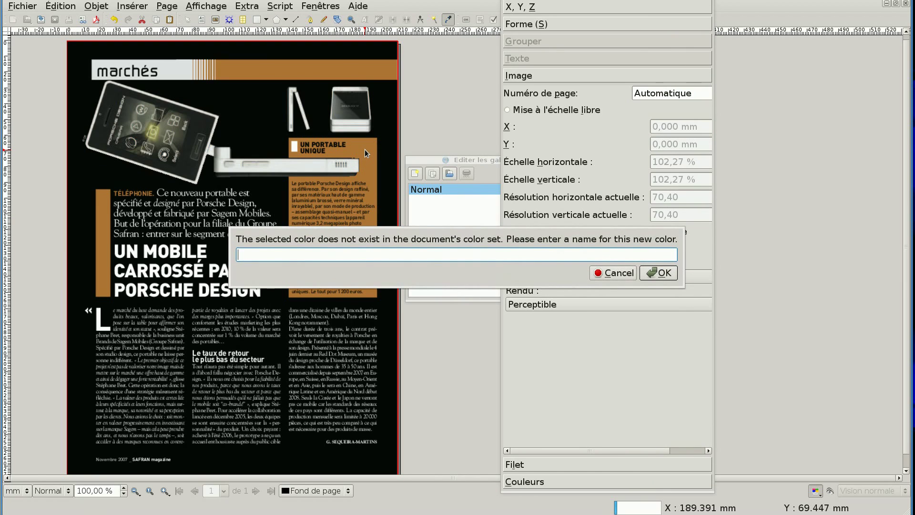
type("Orange")
left_click(649, 272)
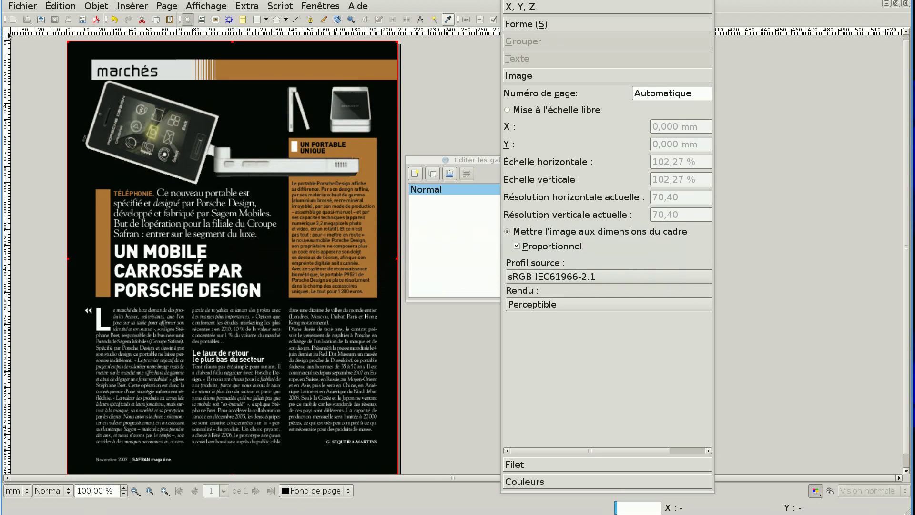
left_click(41, 22)
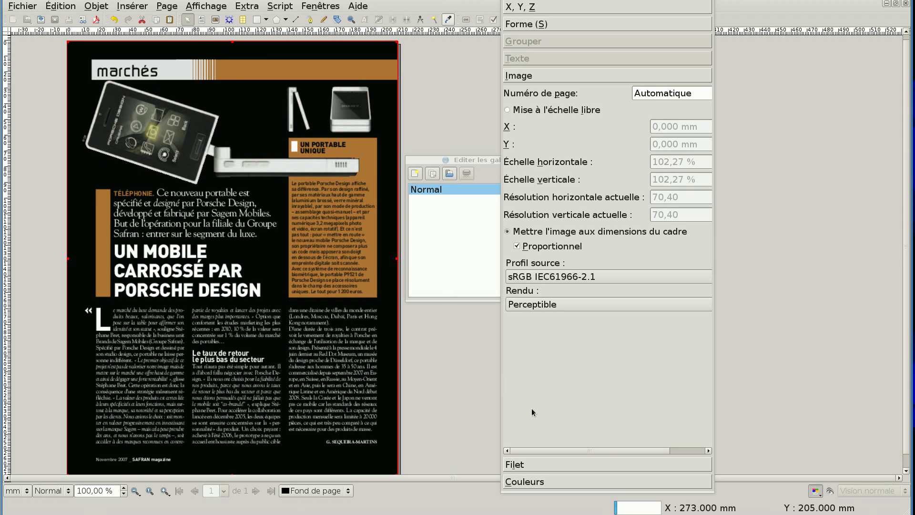
Bring up modele_page_magasine.pdf in the PDF viewer as a visual reference, and delete the model image frame from the master page.
key("alt+Tab")
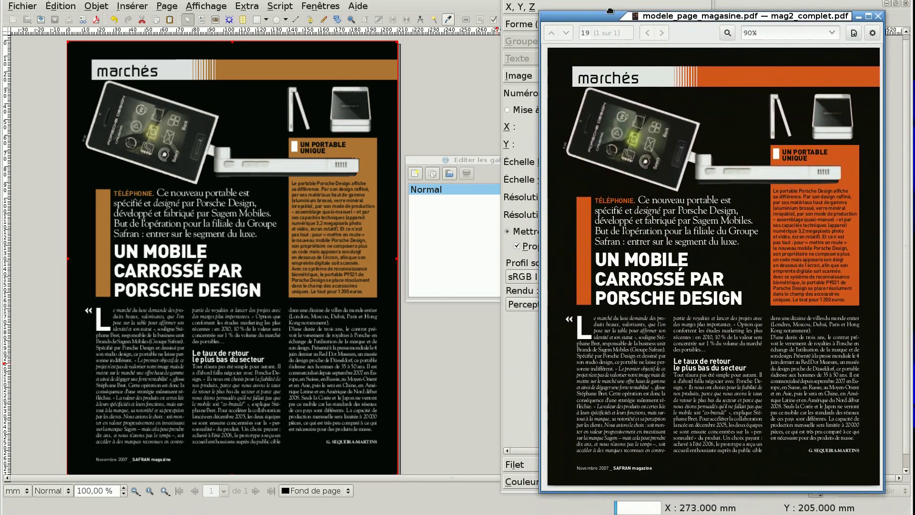
left_click_drag(610, 11, 572, 10)
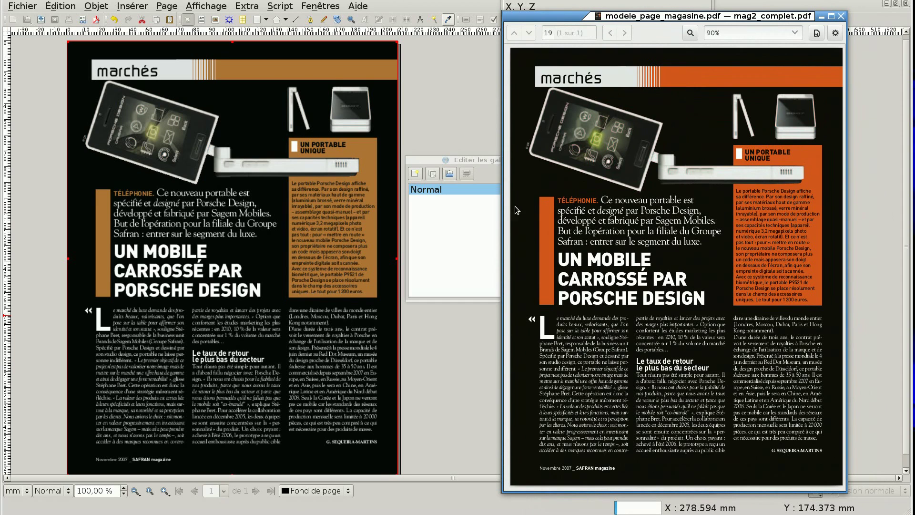
left_click_drag(612, 19, 616, 514)
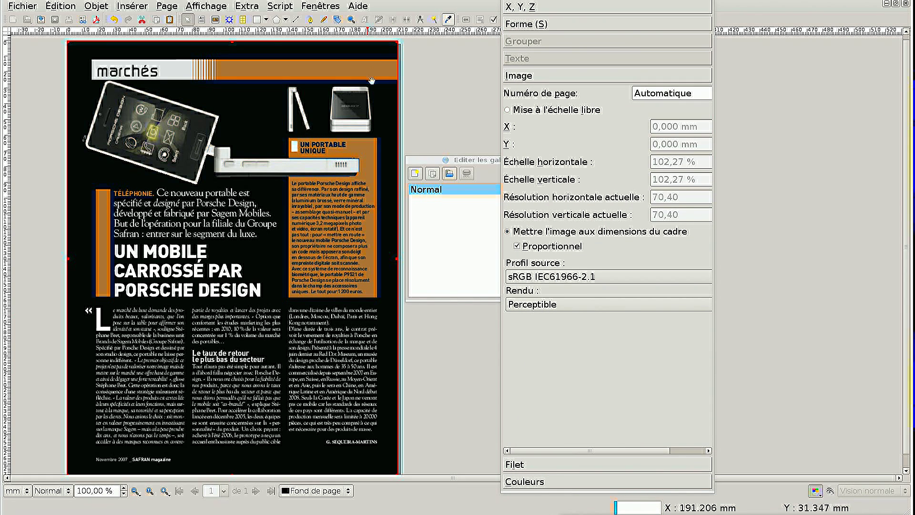
left_click_drag(378, 63, 416, 90)
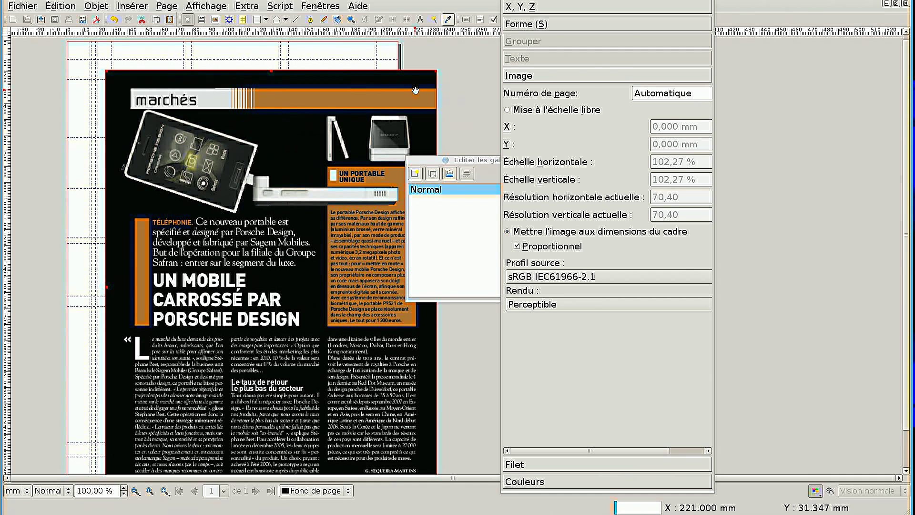
key("Delete")
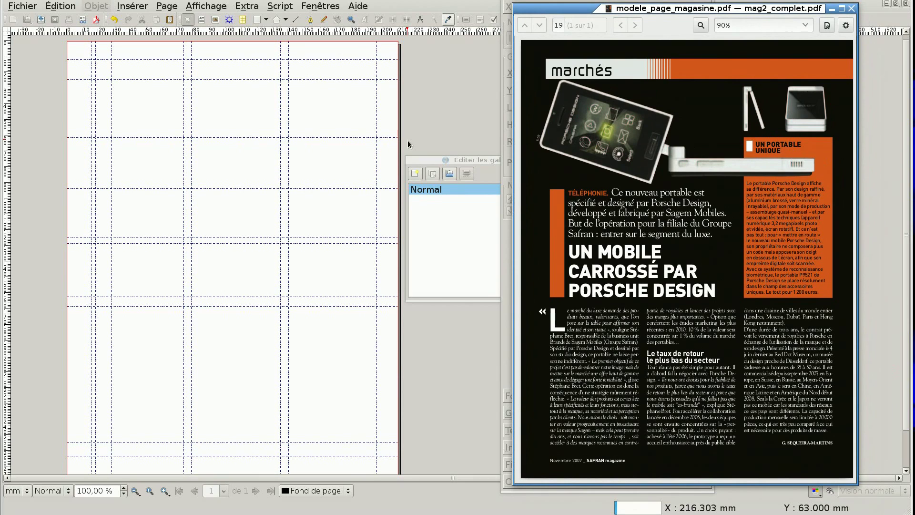
Draw a rectangle between the header banner guides, from the leftmost vertical guide past the page's right edge, and toggle magnetic guides.
left_click(257, 20)
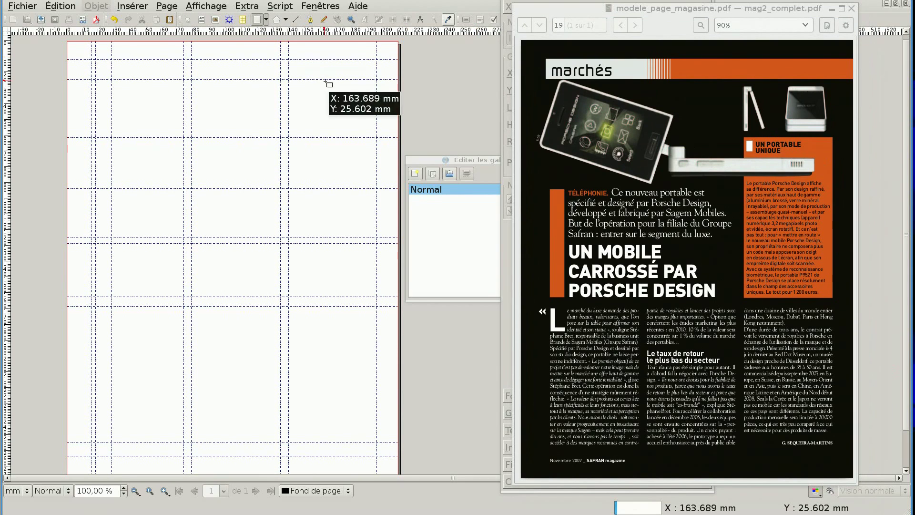
left_click_drag(405, 59, 91, 79)
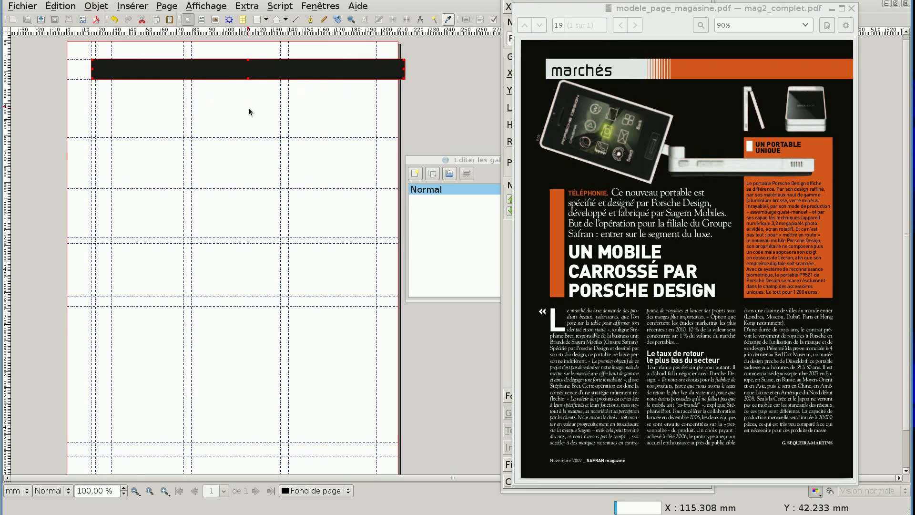
left_click(239, 7)
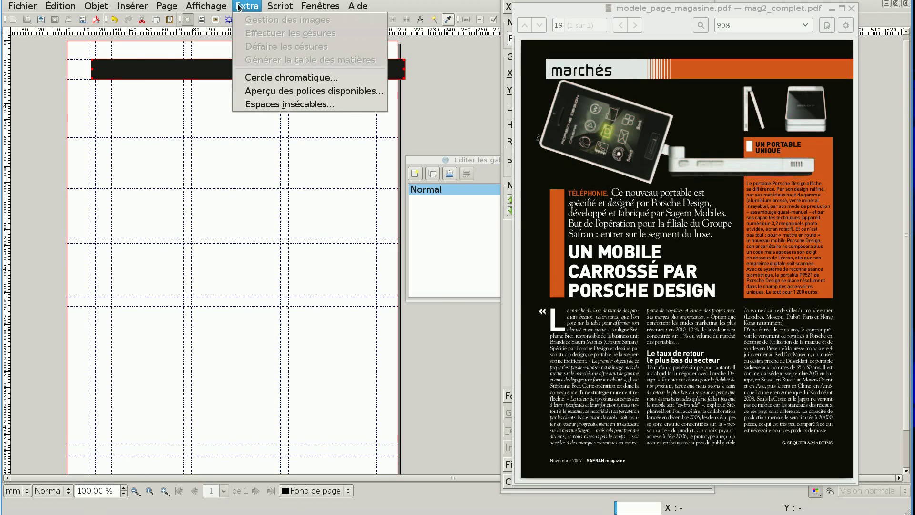
mouse_move(174, 10)
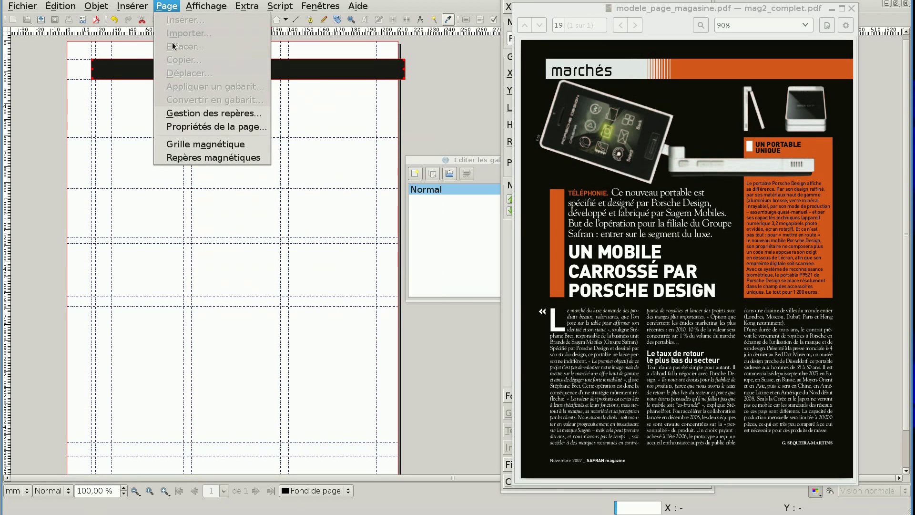
left_click(204, 155)
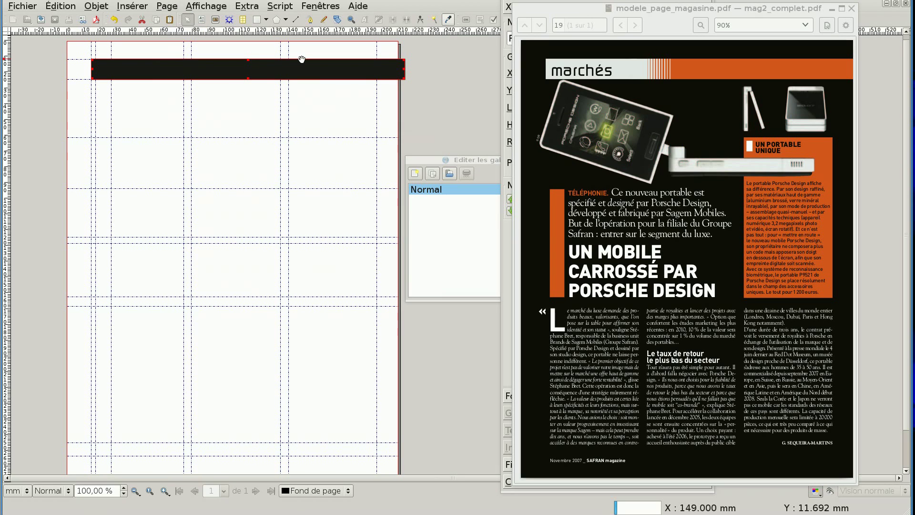
Adjust the banner rectangle's edges so it fits the header guides exactly and ends at the page's right edge.
scroll(197, 64, "up", 3)
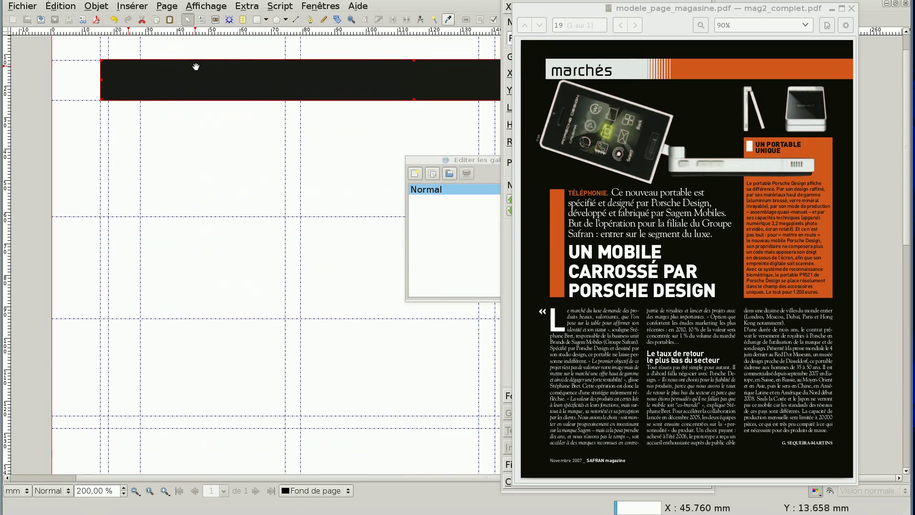
scroll(193, 72, "down", 1)
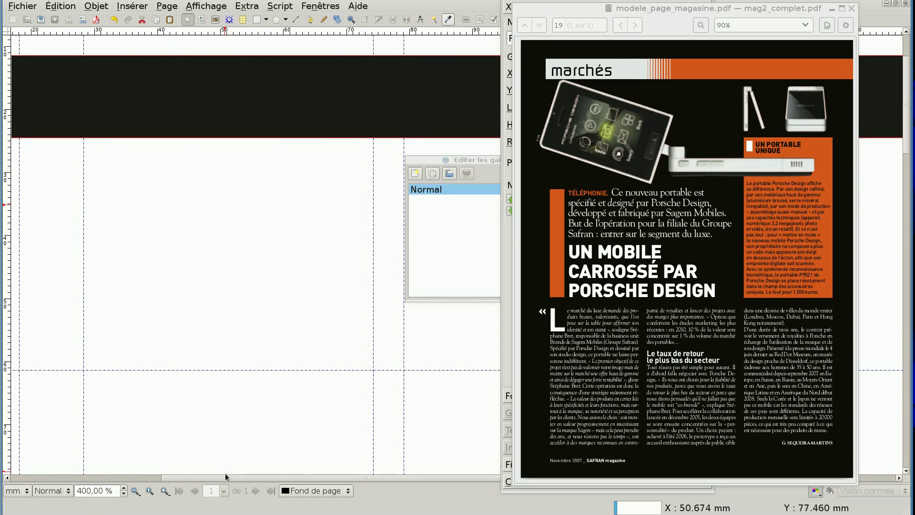
left_click_drag(239, 477, 130, 476)
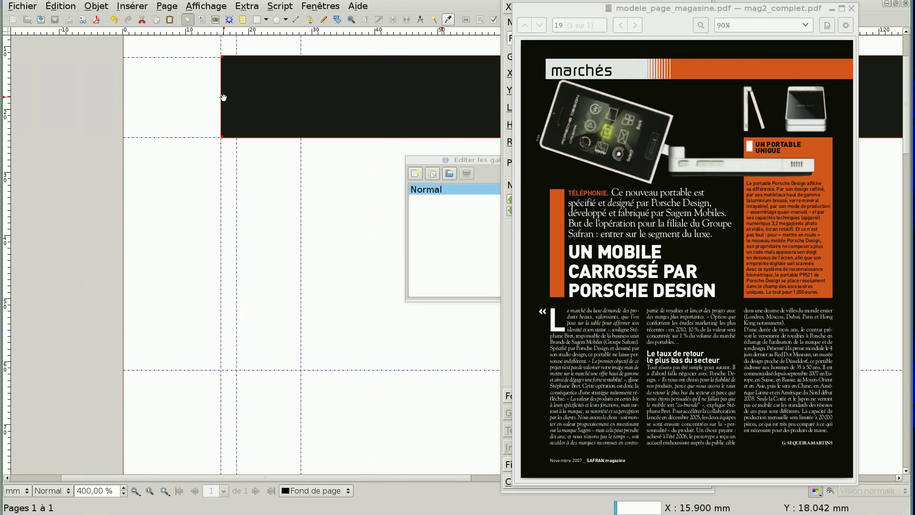
left_click_drag(221, 98, 221, 99)
left_click_drag(219, 56, 219, 58)
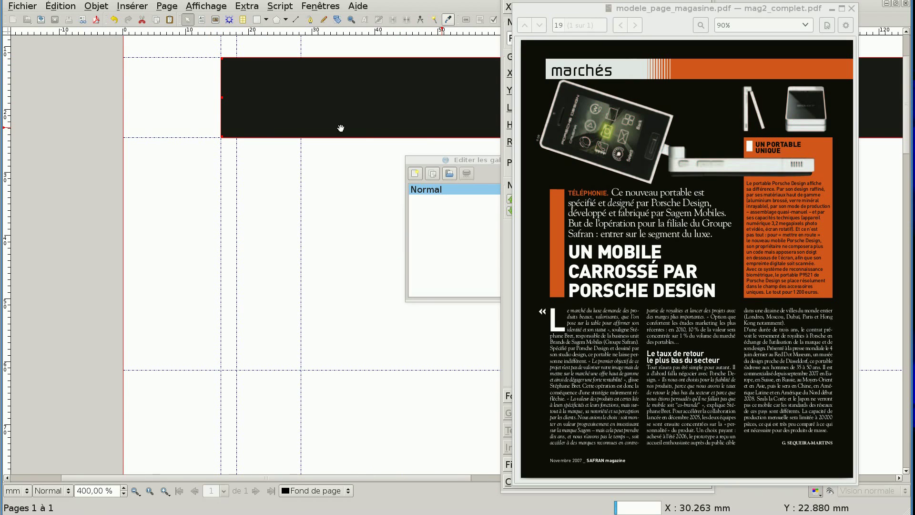
key("ctrl+1")
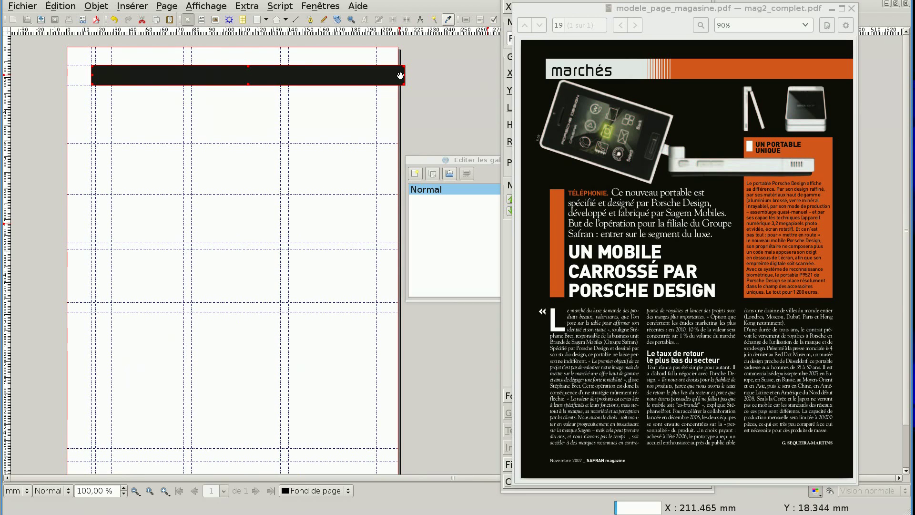
left_click_drag(405, 76, 397, 75)
Fill the banner rectangle with Orange and set its outline colour to Aucune.
right_click(386, 74)
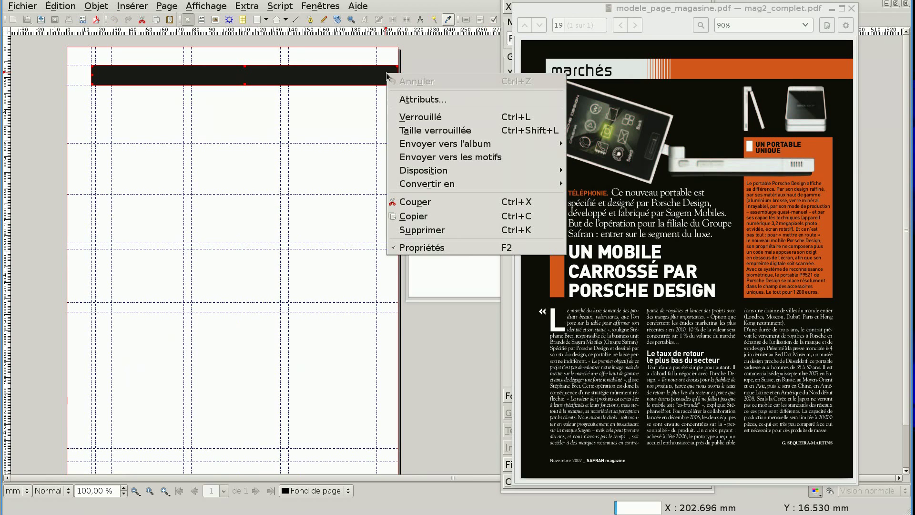
left_click(546, 2)
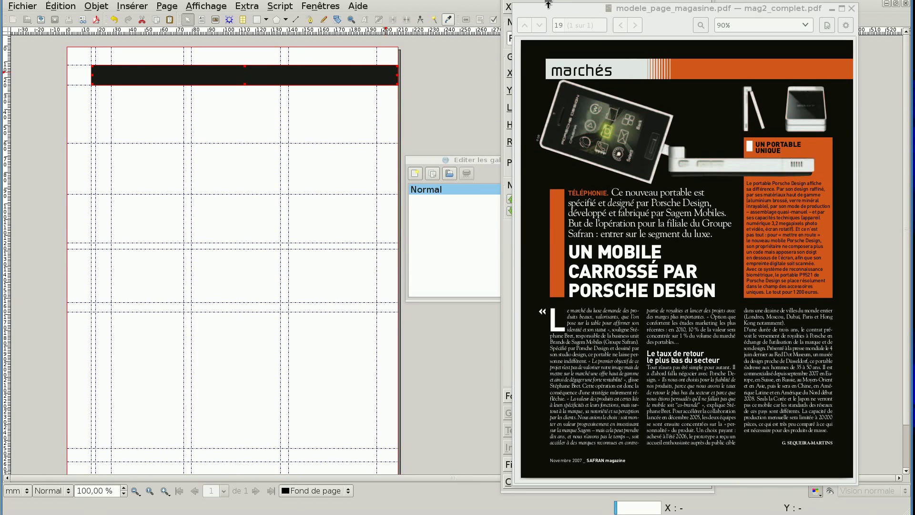
left_click_drag(549, 6, 581, 57)
left_click_drag(529, 387, 434, 387)
left_click(433, 484)
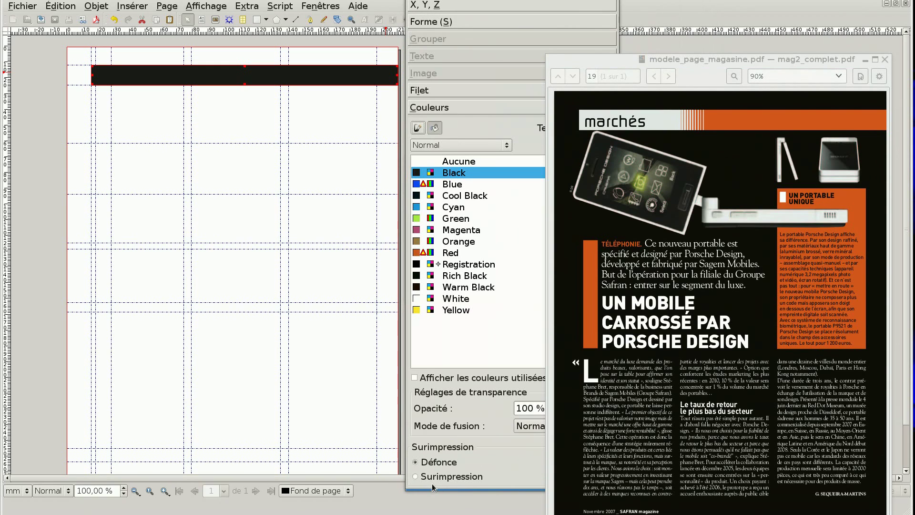
left_click(456, 244)
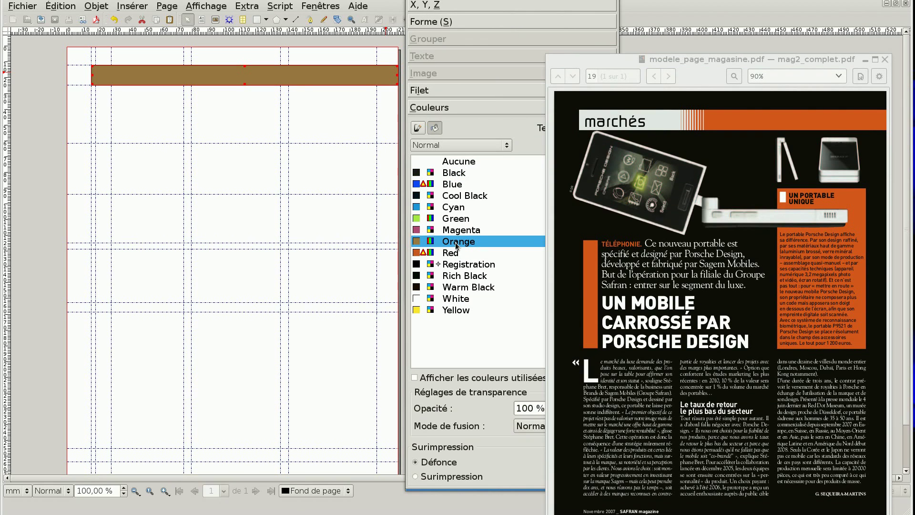
left_click(421, 126)
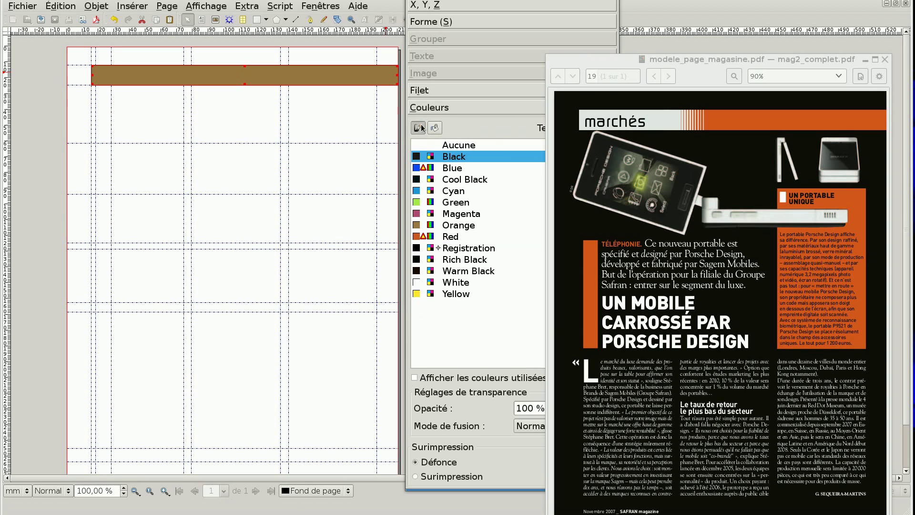
left_click(459, 146)
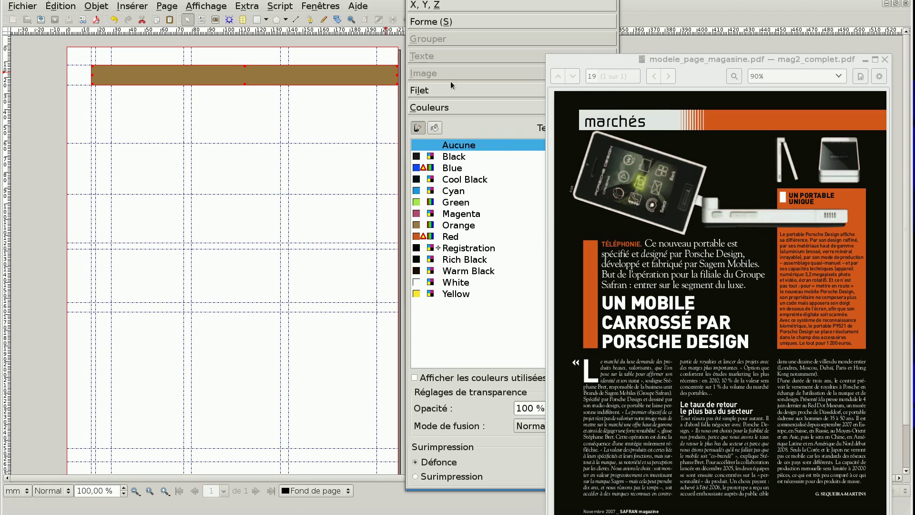
Draw the sidebar rectangle about 56 × 101 mm between the guides near the page's right edge, with Orange outline and fill.
left_click_drag(512, 1, 521, 1)
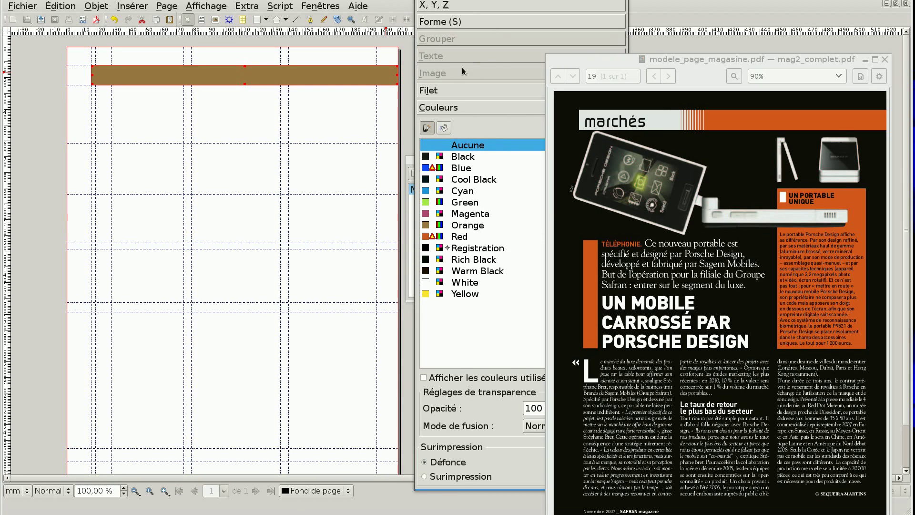
left_click(256, 19)
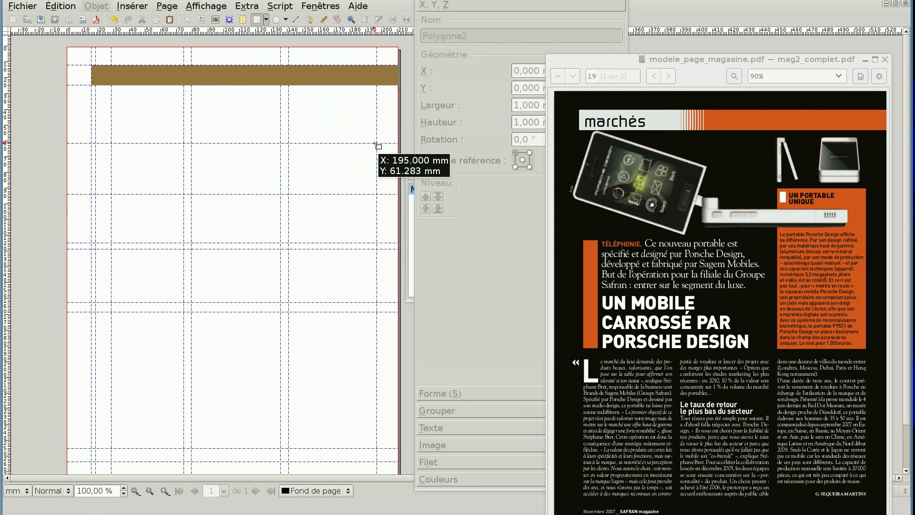
left_click_drag(376, 143, 288, 303)
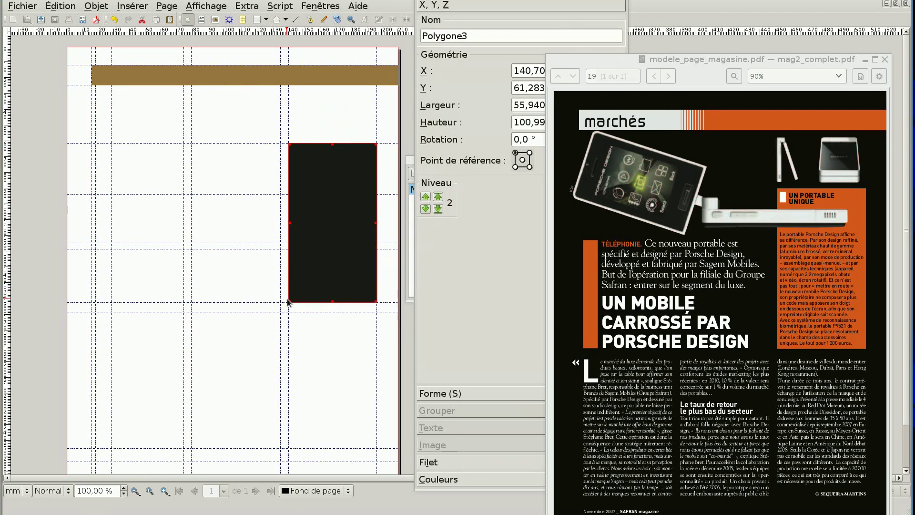
left_click(438, 479)
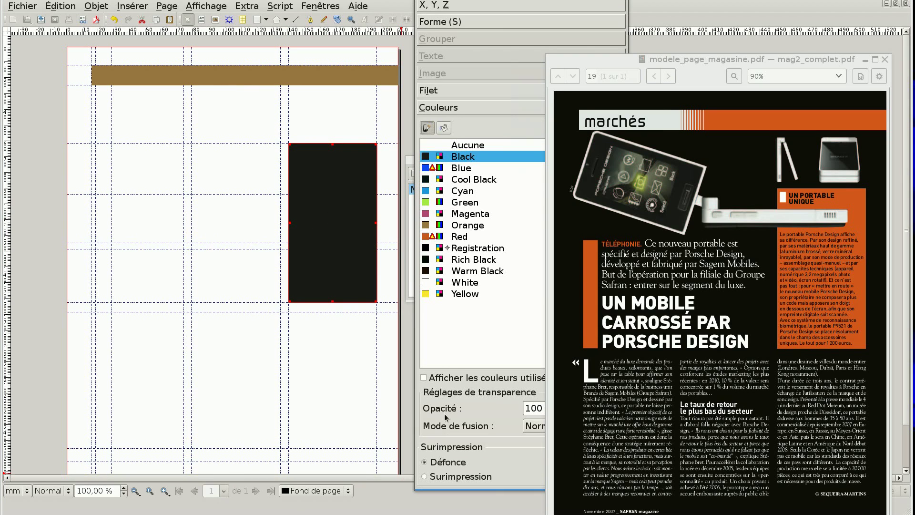
left_click(453, 226)
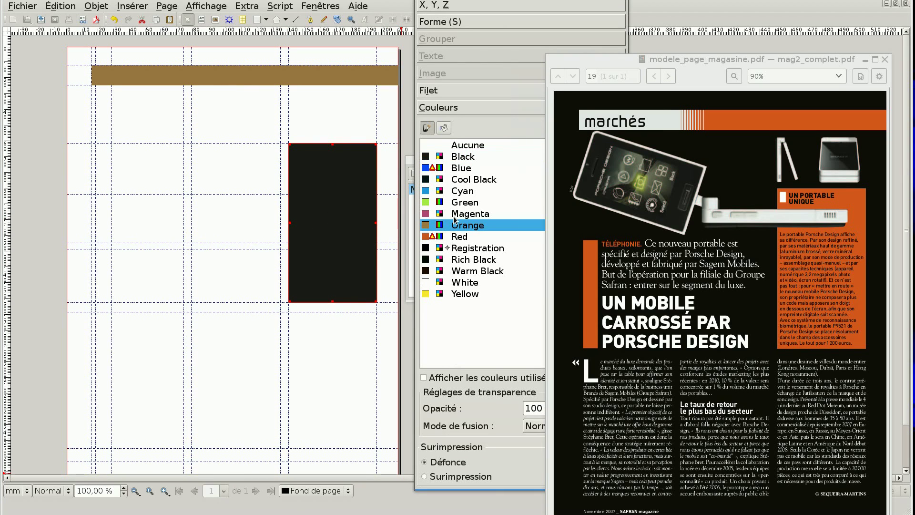
left_click(444, 128)
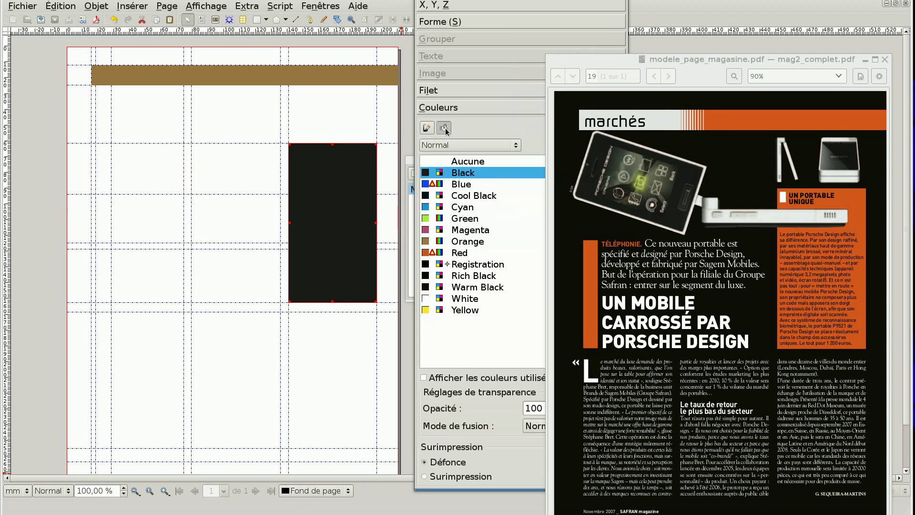
left_click(461, 242)
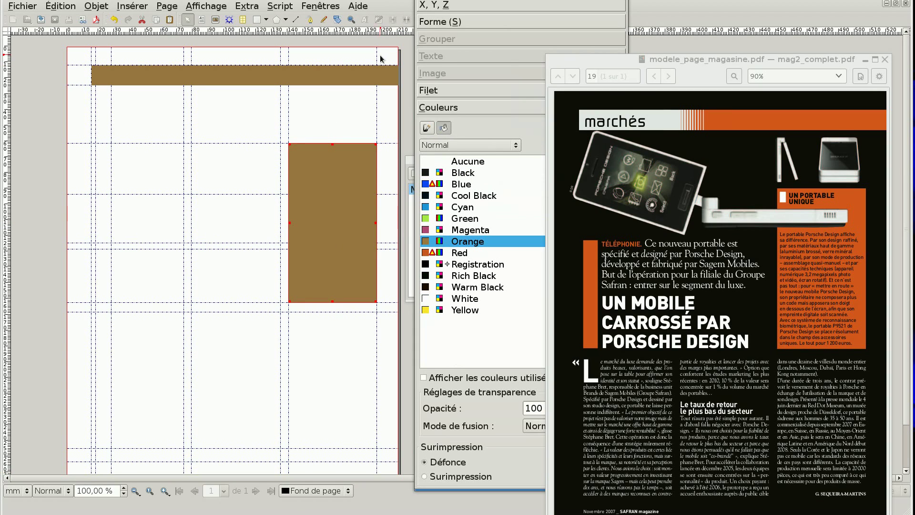
Draw a narrow vertical bar about 10 × 69 mm between the guides near the left margin, with Orange fill and Aucune outline.
left_click(256, 20)
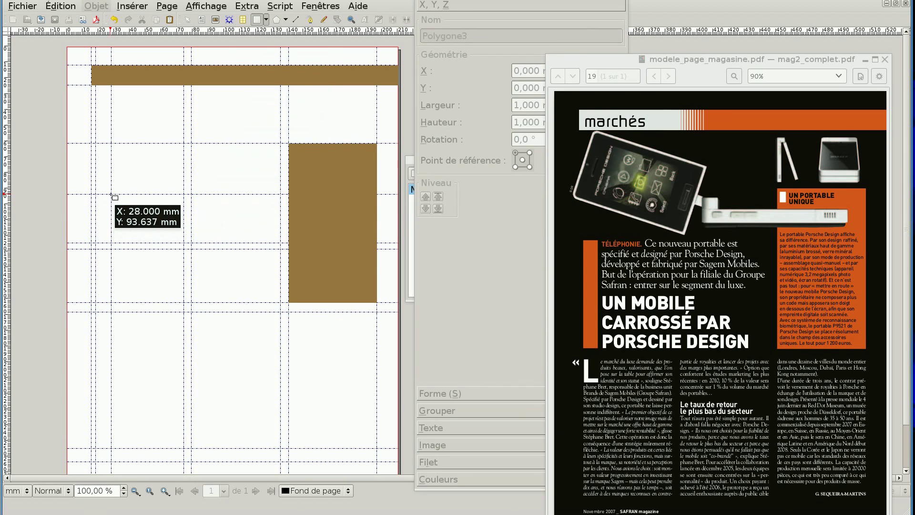
left_click_drag(111, 194, 98, 302)
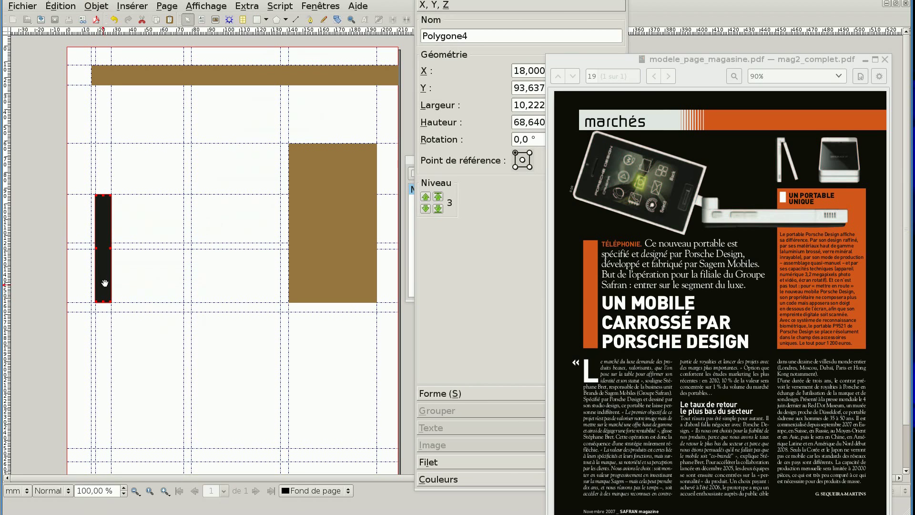
left_click(458, 480)
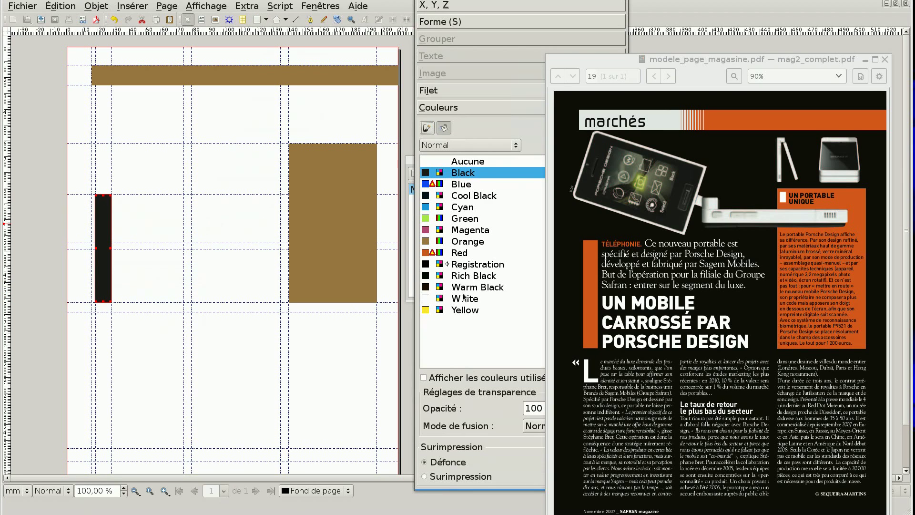
left_click(459, 242)
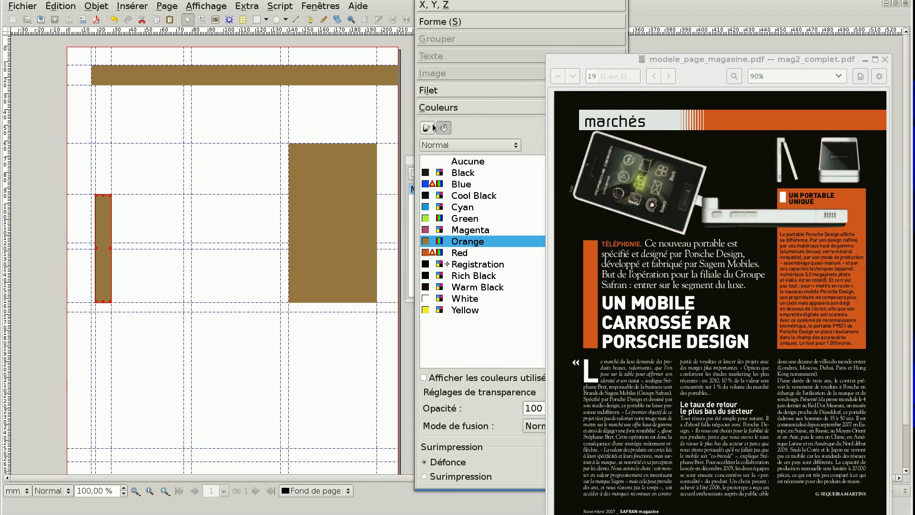
left_click(431, 127)
left_click(453, 146)
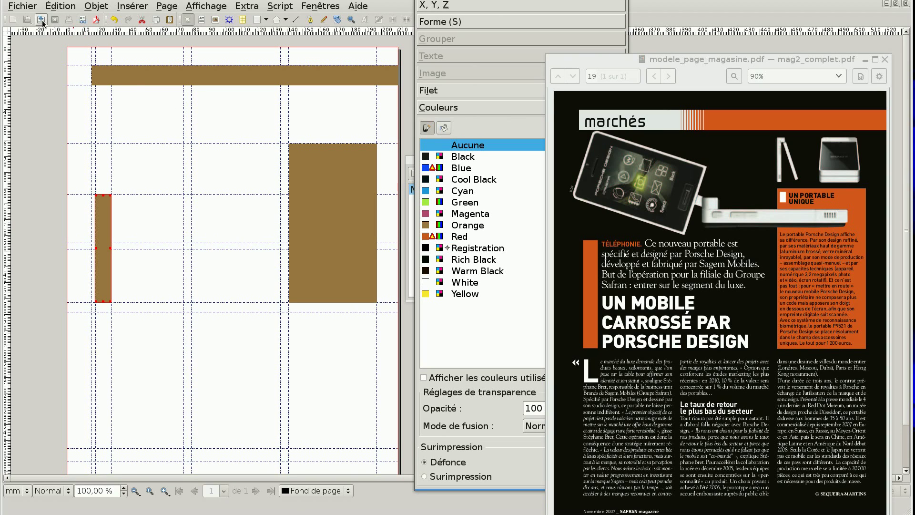
Move the PDF viewer out of the way and give the header banner a horizontal gradient fill starting in White.
left_click(268, 75)
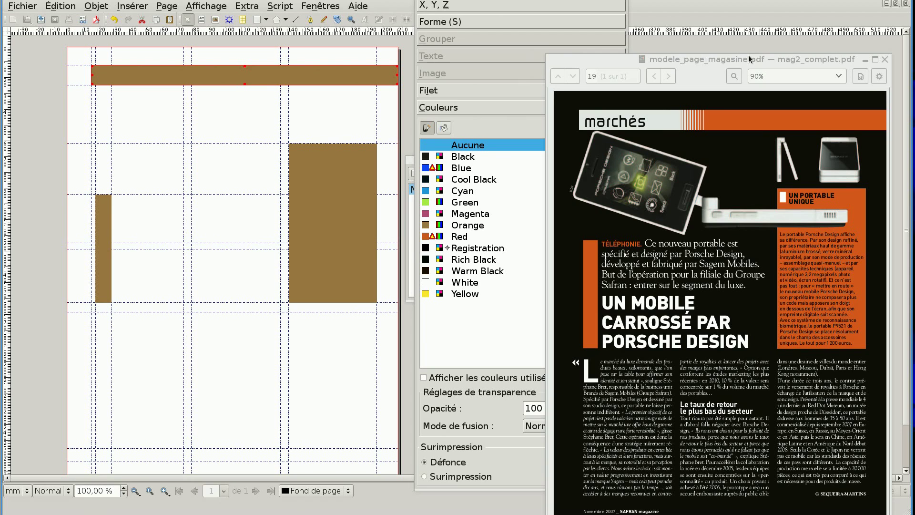
left_click_drag(750, 59, 758, 514)
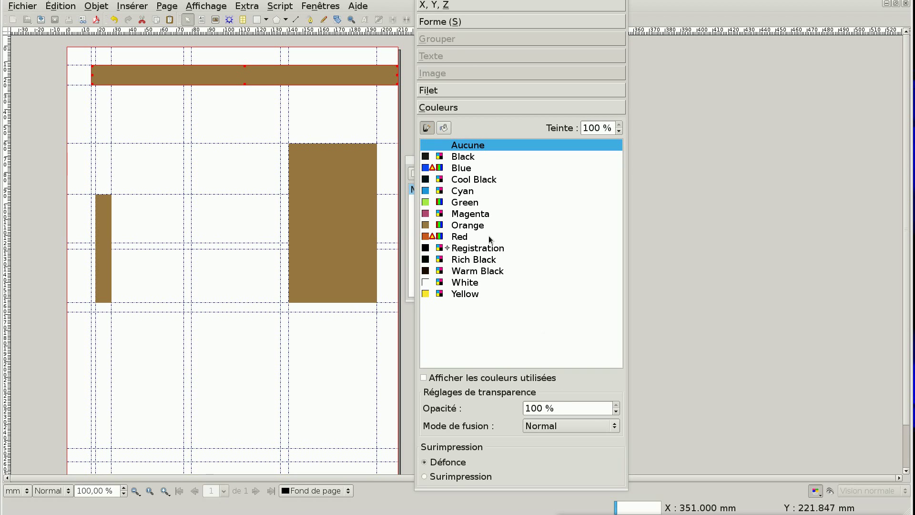
left_click(439, 129)
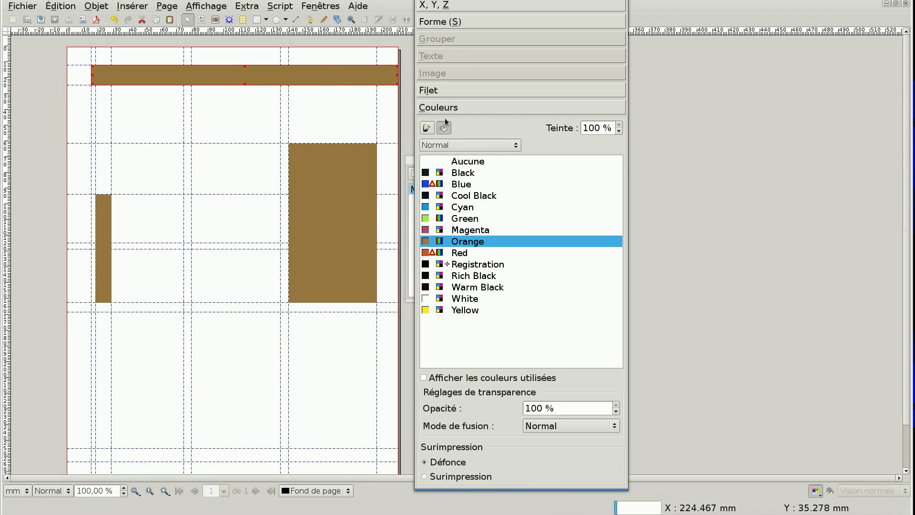
left_click(476, 145)
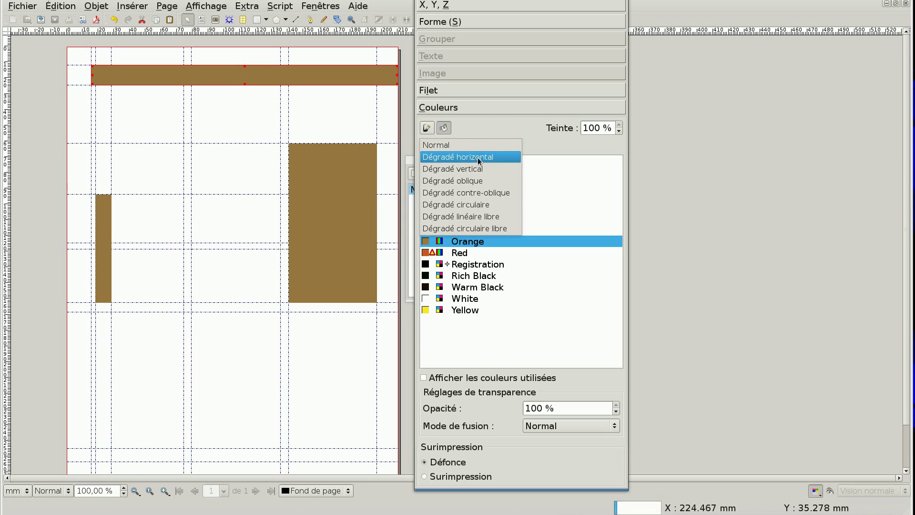
left_click(477, 158)
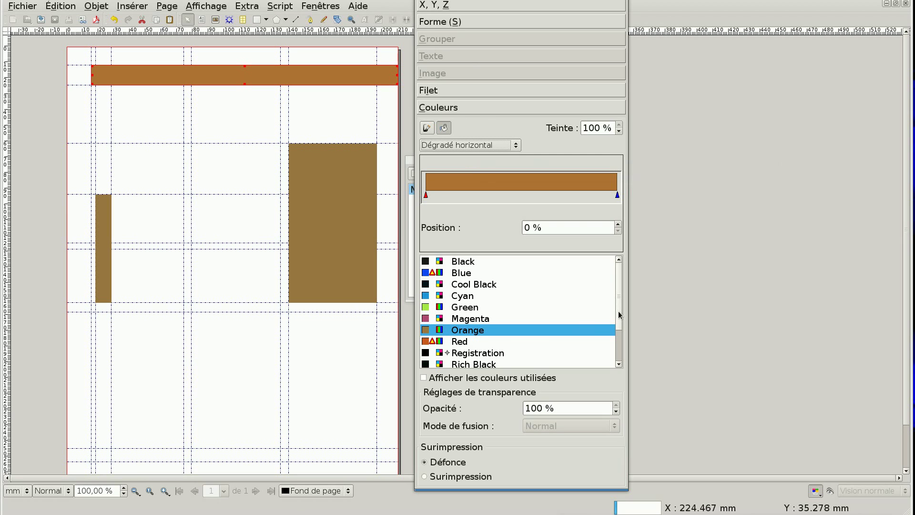
scroll(619, 315, "down", 2)
left_click(475, 344)
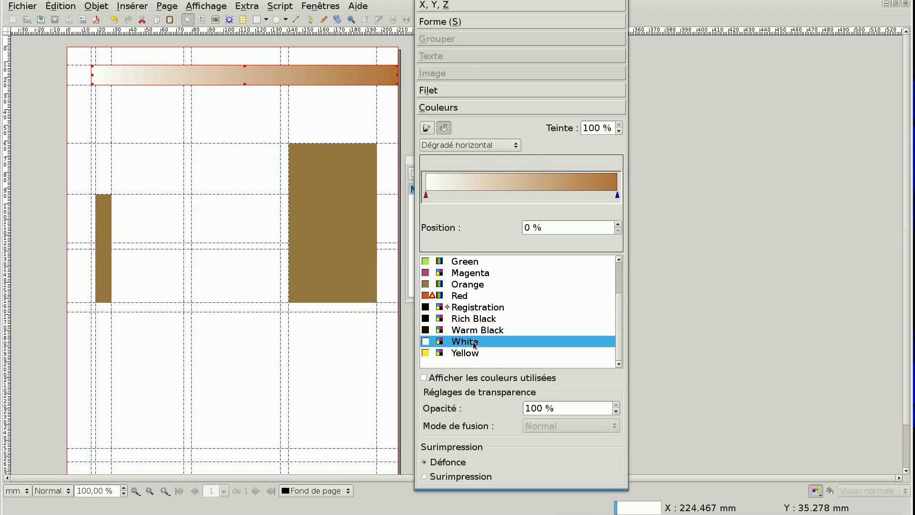
Add a White stop at 30 % to the banner's gradient and move its Orange end stop to 45 %.
left_click(497, 196)
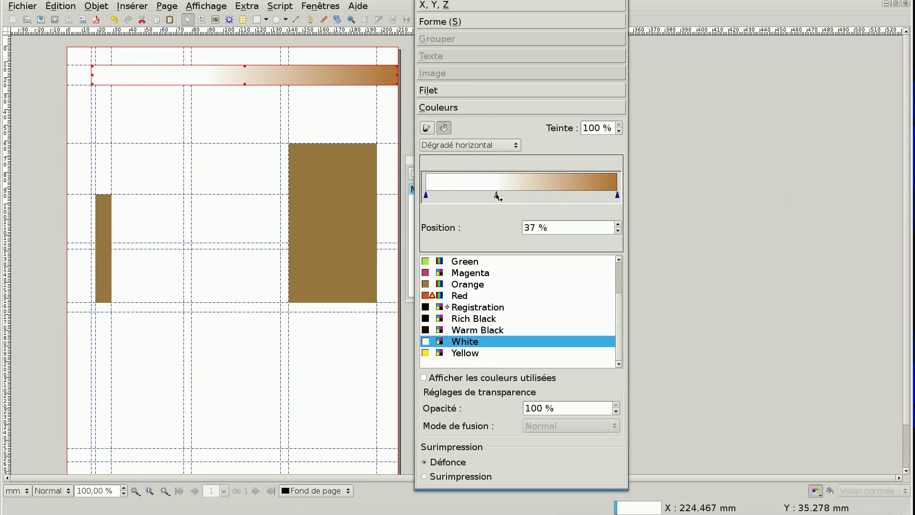
left_click_drag(497, 196, 484, 195)
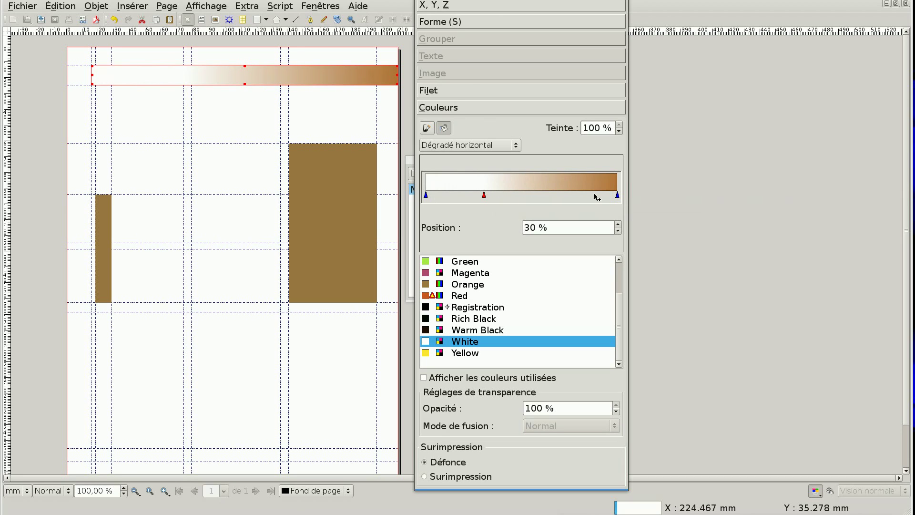
left_click(527, 196)
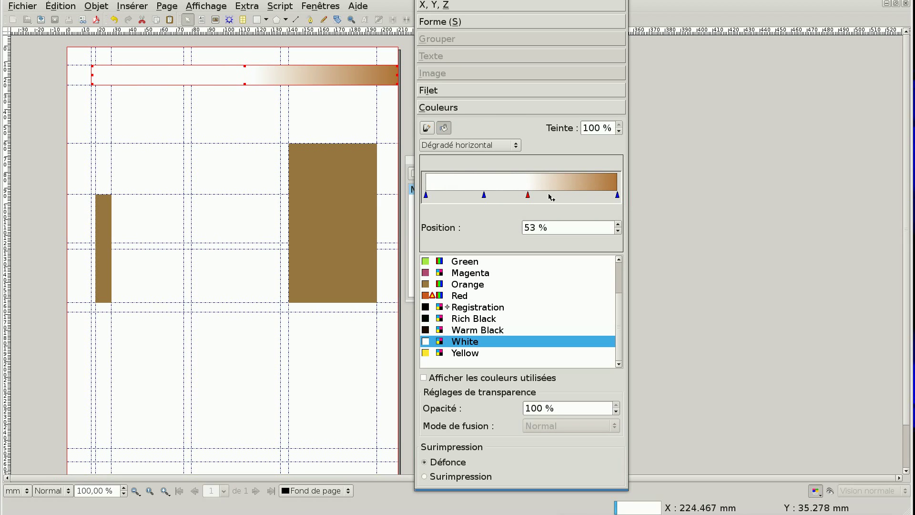
left_click_drag(529, 196, 542, 272)
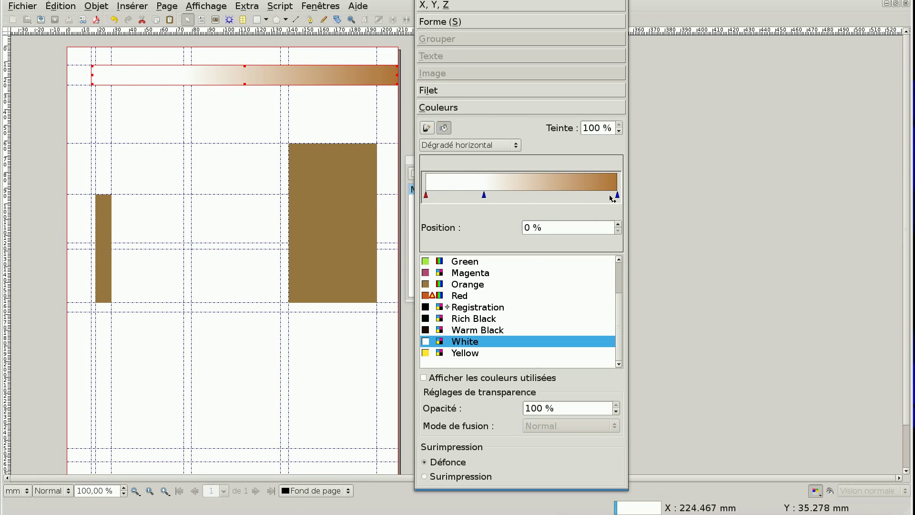
left_click_drag(618, 196, 514, 195)
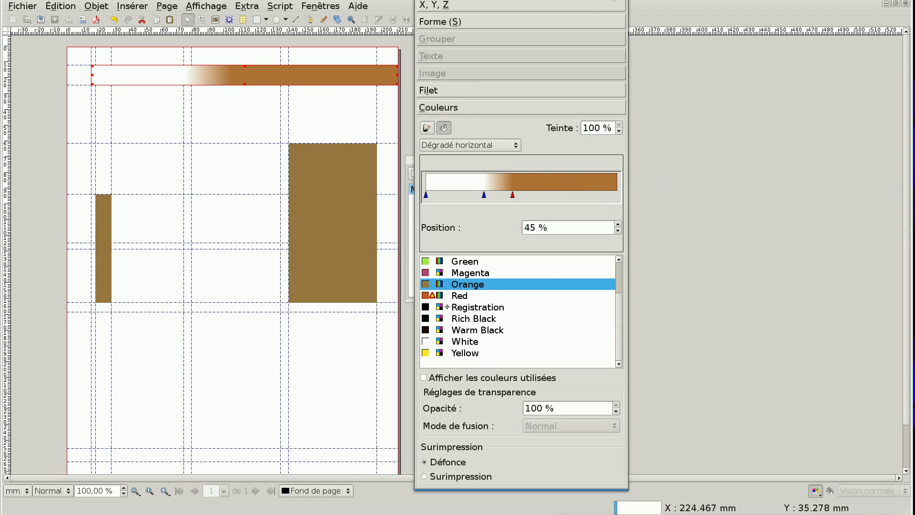
left_click(55, 105)
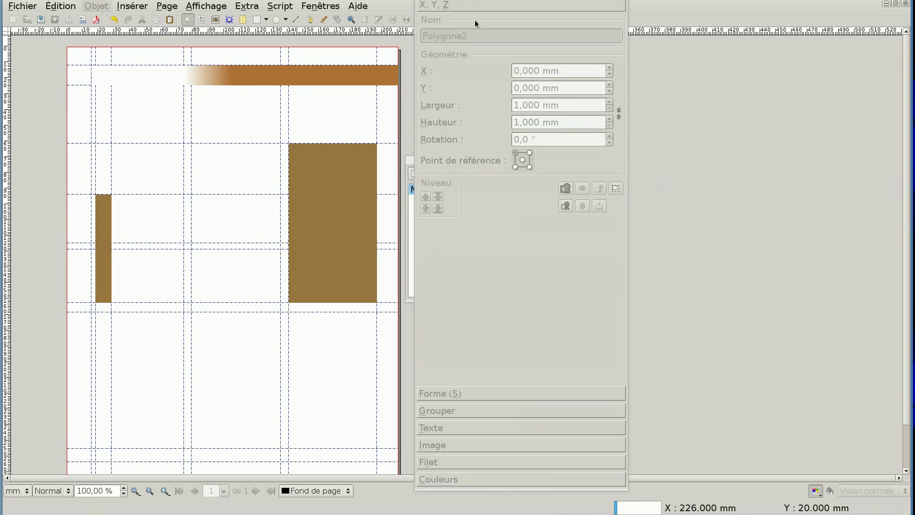
Bring modele_page_magasine.pdf back into view beside the page and finish editing the Normal master page.
left_click_drag(489, 1, 647, 2)
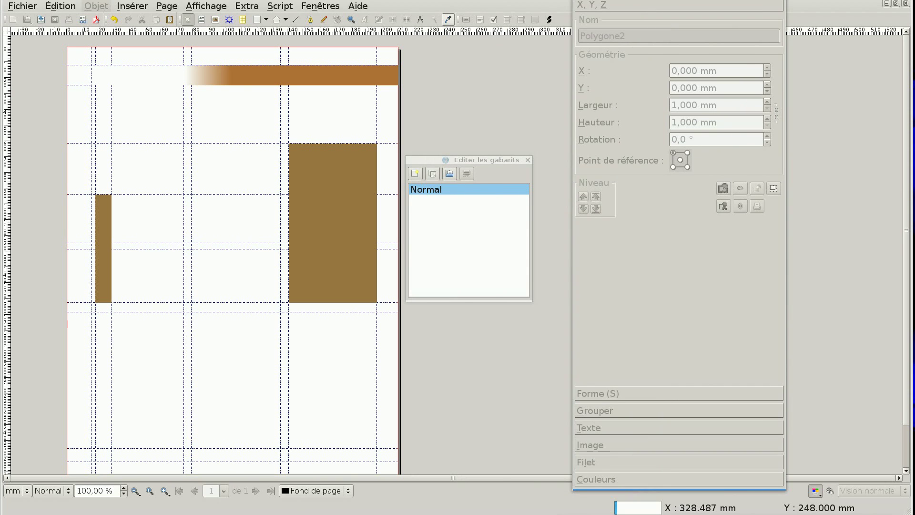
left_click_drag(686, 513, 662, 29)
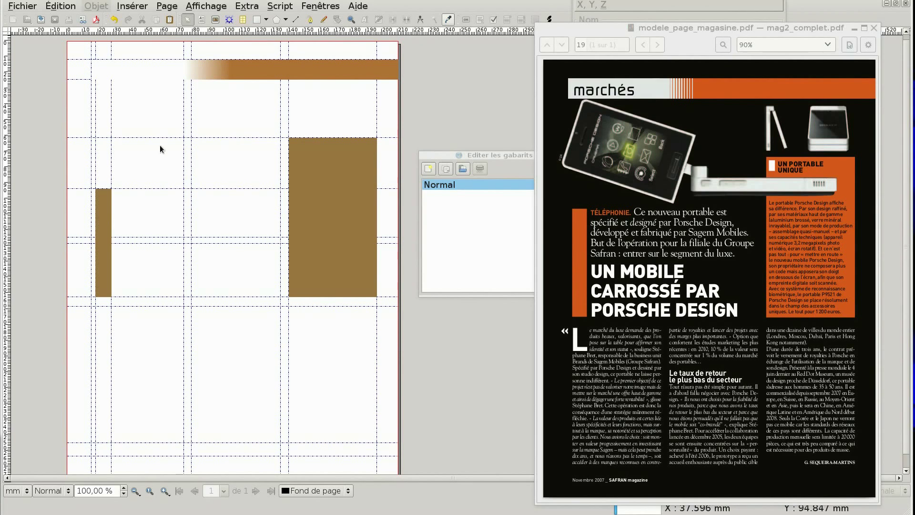
left_click_drag(499, 154, 477, 130)
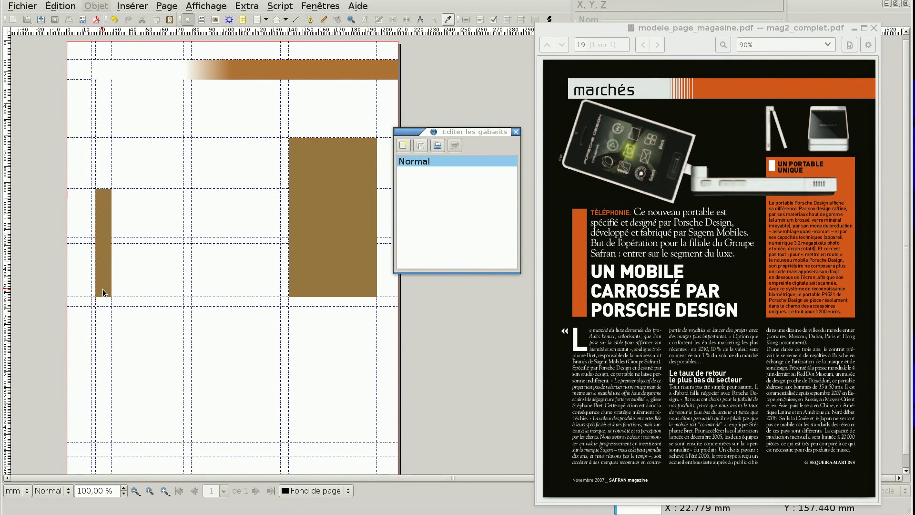
left_click(516, 132)
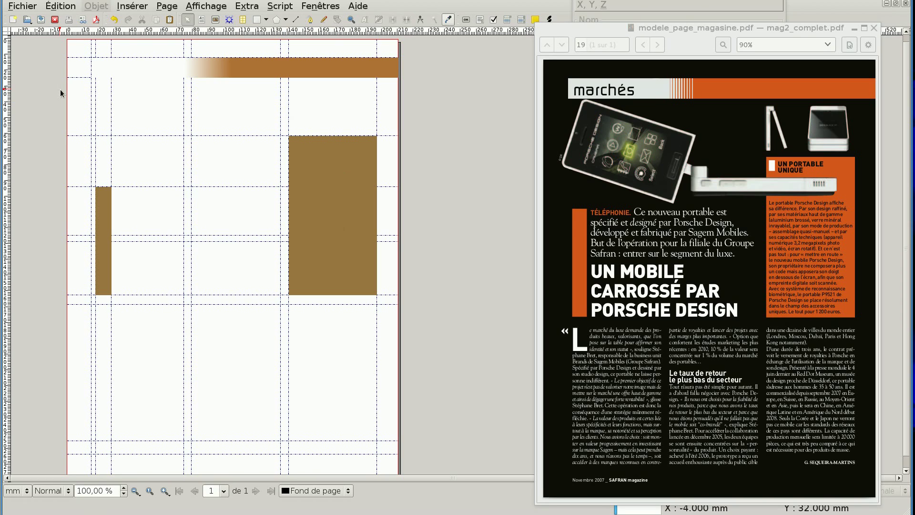
Draw a text frame over the white part of the header banner and an intro text frame beside the narrow bar's upper half.
left_click(202, 19)
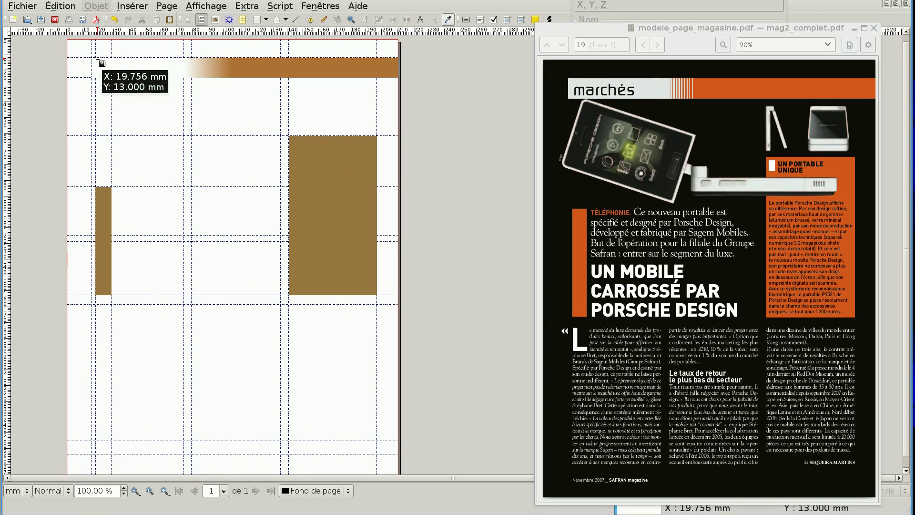
left_click_drag(92, 57, 181, 76)
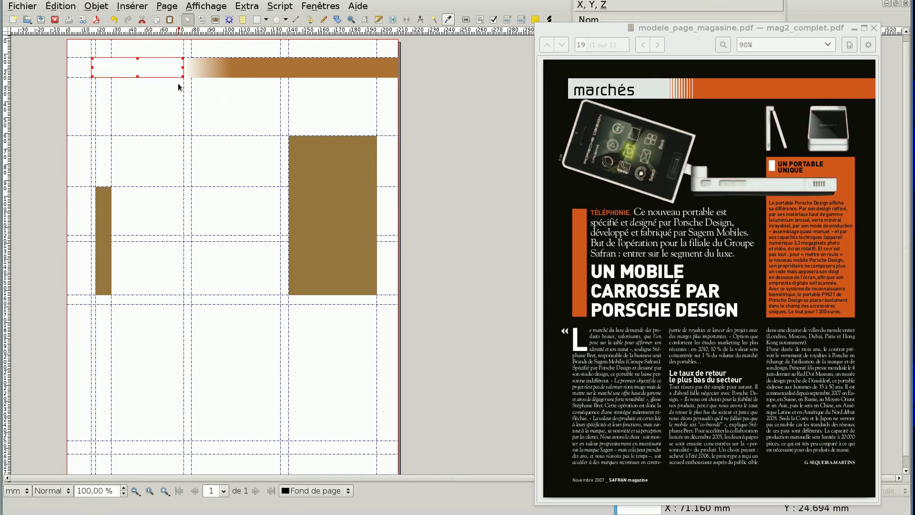
left_click(203, 19)
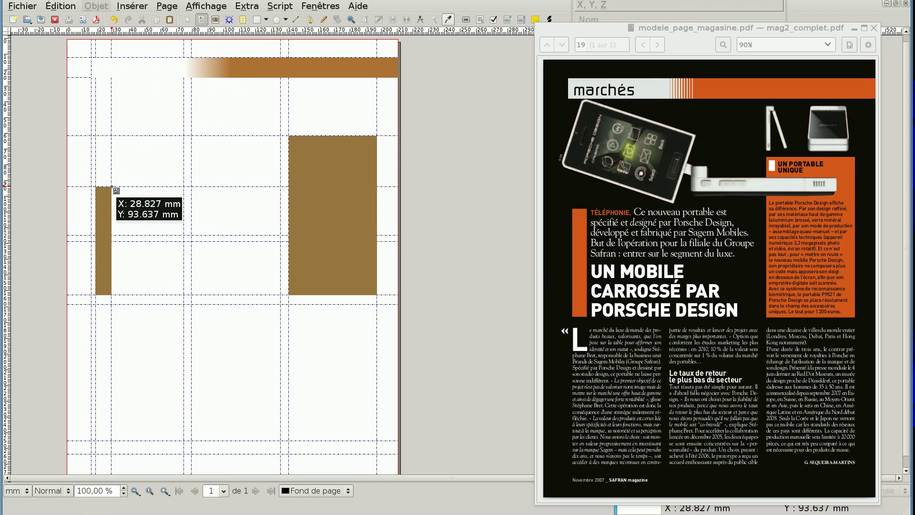
left_click_drag(112, 188, 281, 235)
Draw a title text frame beside the narrow bar's lower half and another text frame covering the sidebar rectangle.
left_click(202, 19)
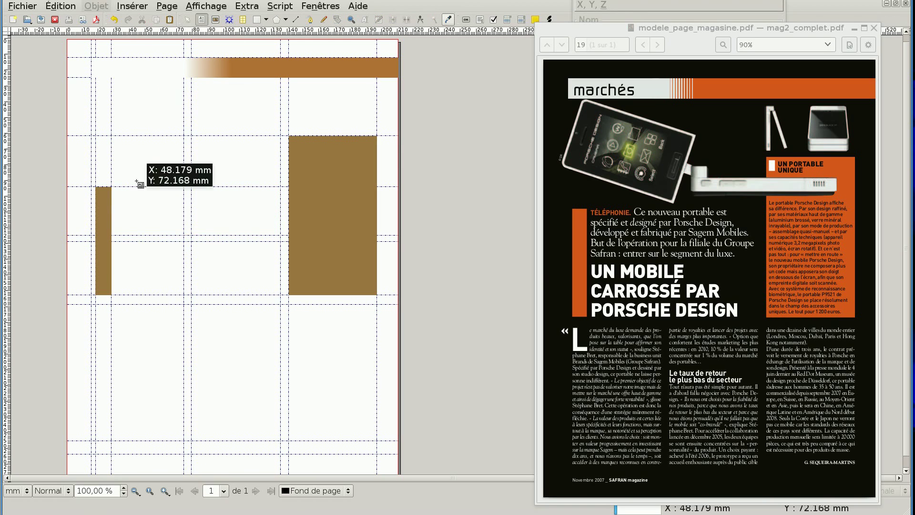
left_click_drag(111, 242, 281, 294)
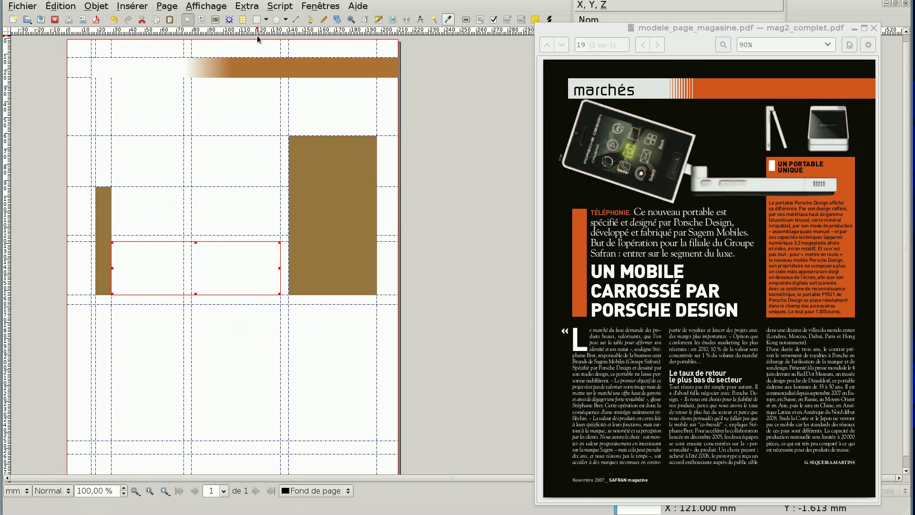
left_click(201, 19)
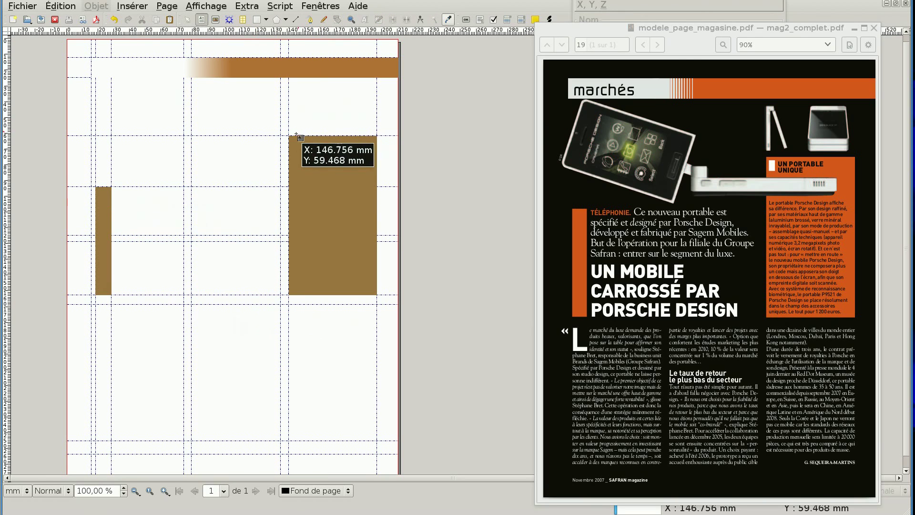
left_click_drag(290, 136, 382, 287)
scroll(486, 281, "down", 1)
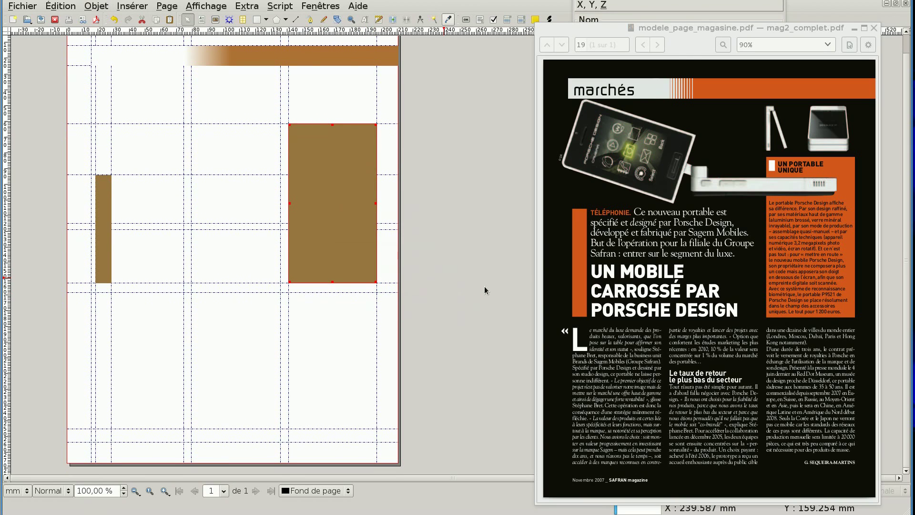
Draw three equal article text frames side by side between the column guides below the coloured blocks, down to the lower guide.
left_click(201, 20)
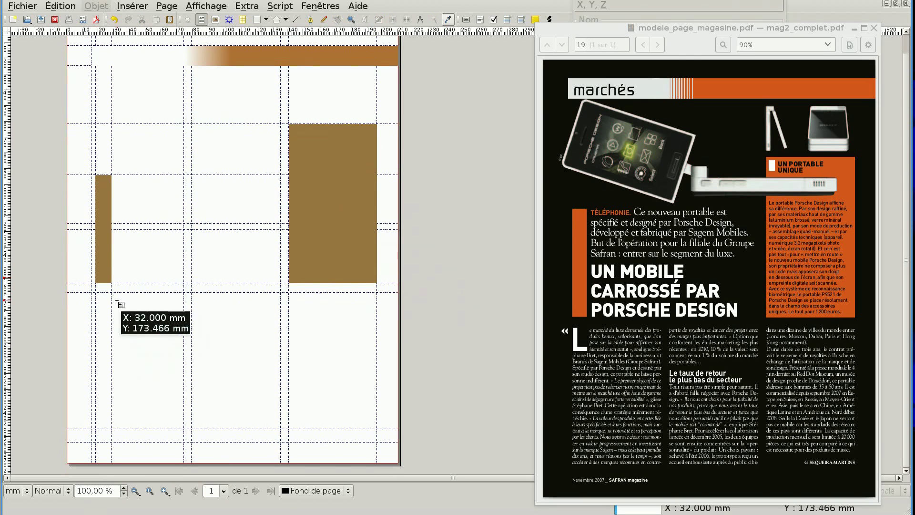
left_click_drag(184, 296, 95, 427)
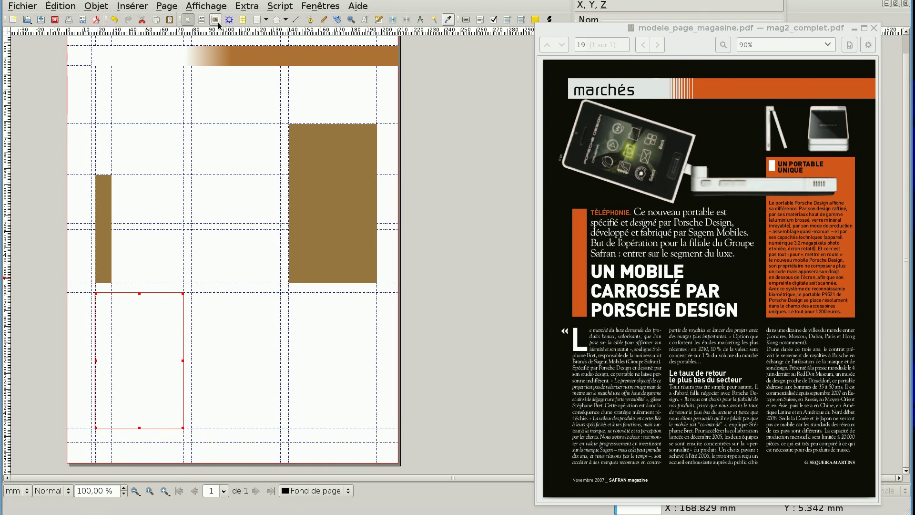
left_click(201, 19)
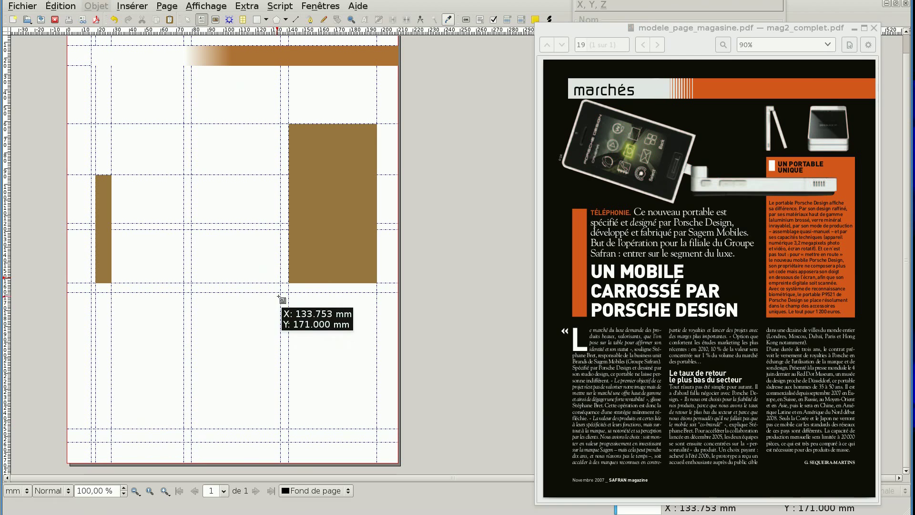
left_click_drag(281, 293, 192, 428)
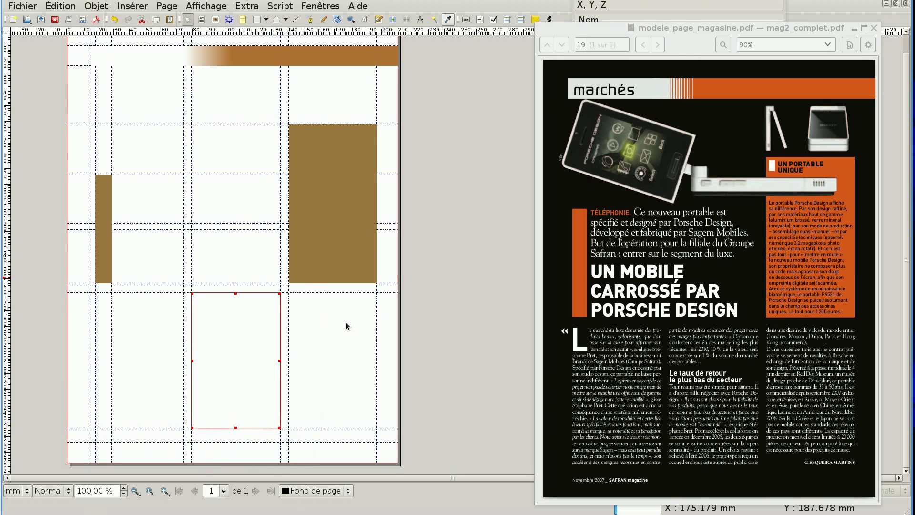
left_click(201, 19)
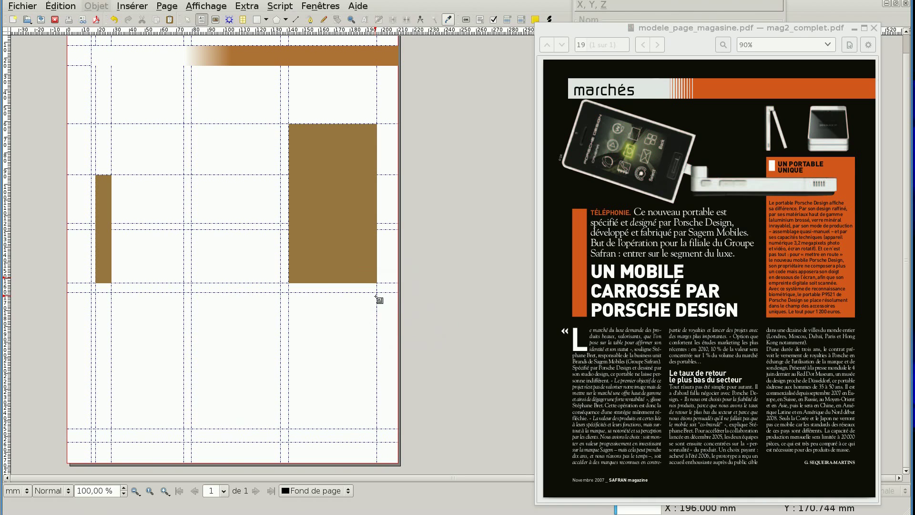
left_click_drag(377, 296, 291, 428)
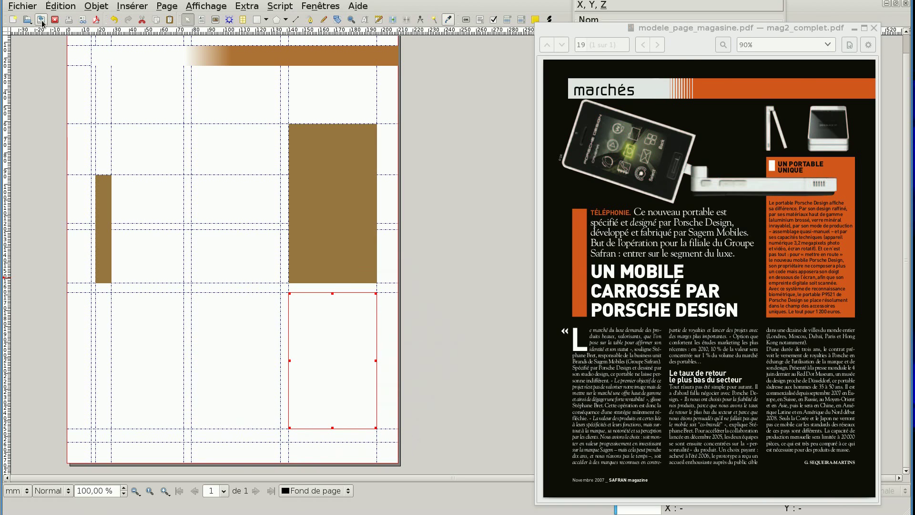
Import texte_article.odt into the first article column frame with the default OpenDocument import options.
left_click_drag(321, 316, 128, 316)
right_click(136, 325)
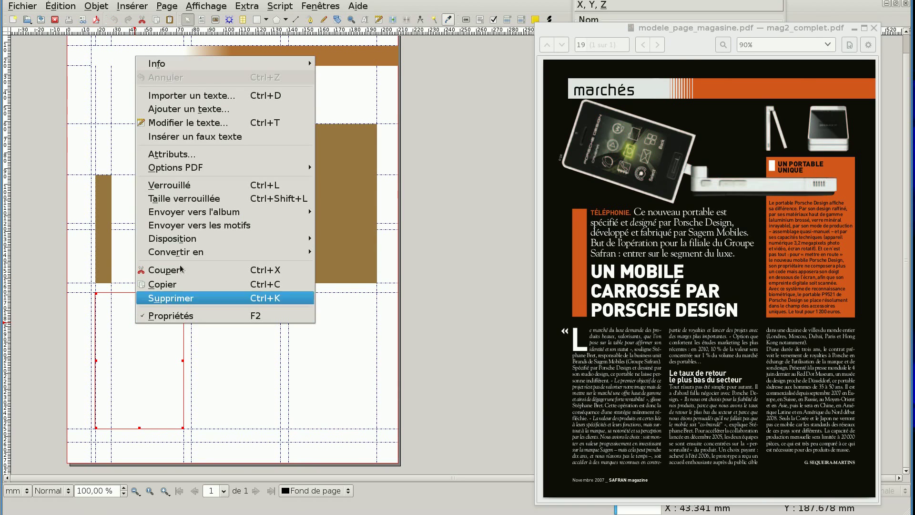
left_click(193, 95)
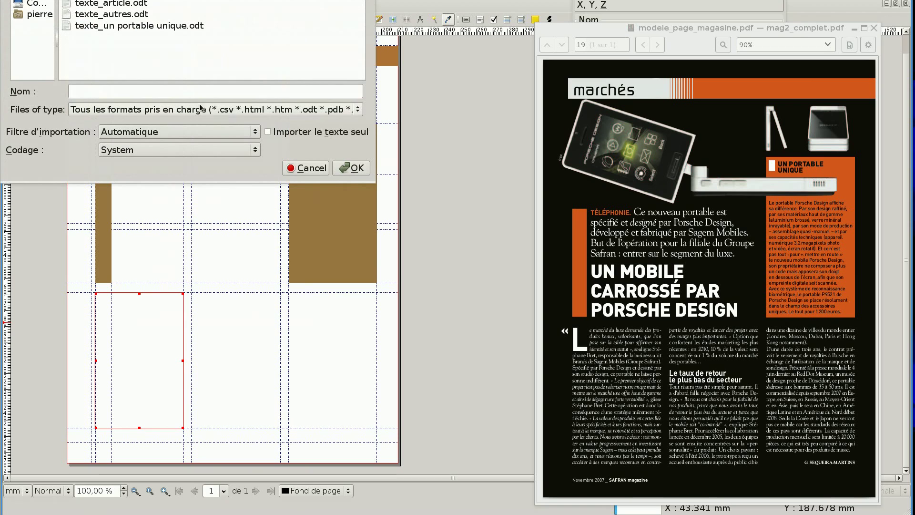
left_click(138, 3)
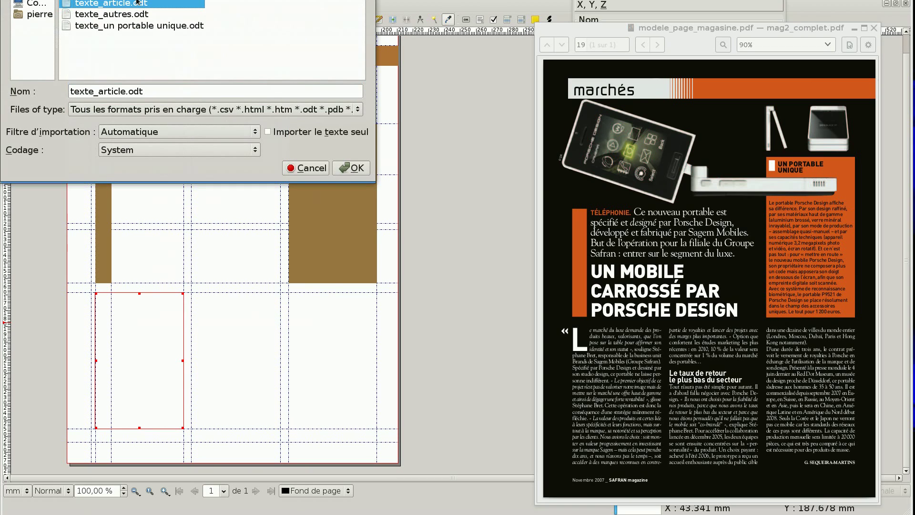
left_click(357, 169)
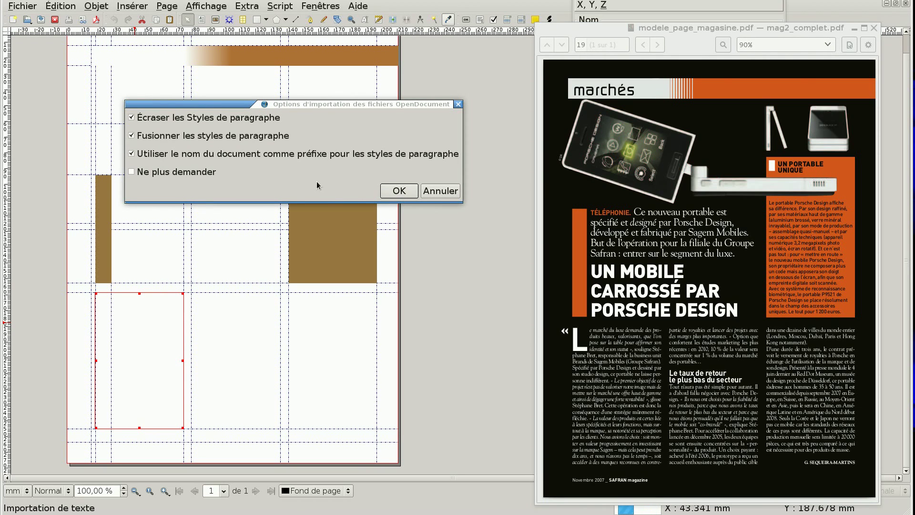
left_click(406, 191)
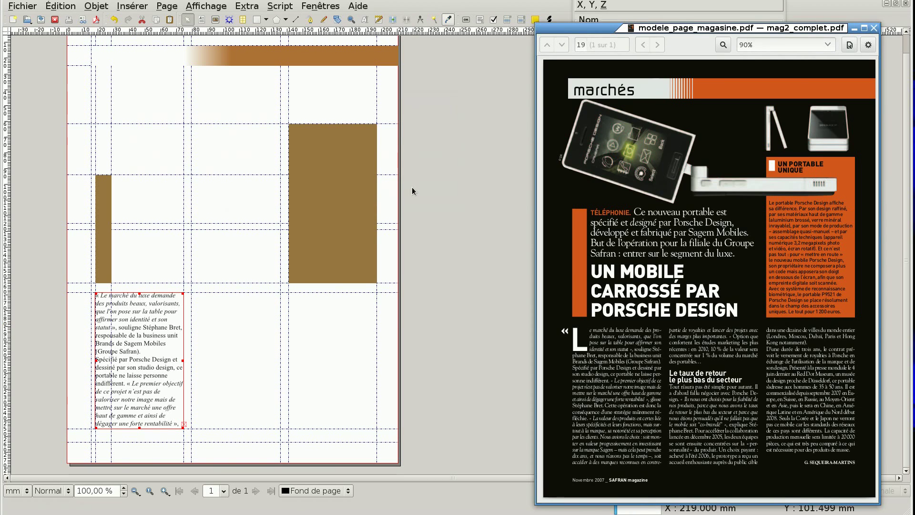
Link the first article column frame to the second and the second to the third so the article text flows through them.
left_click(393, 20)
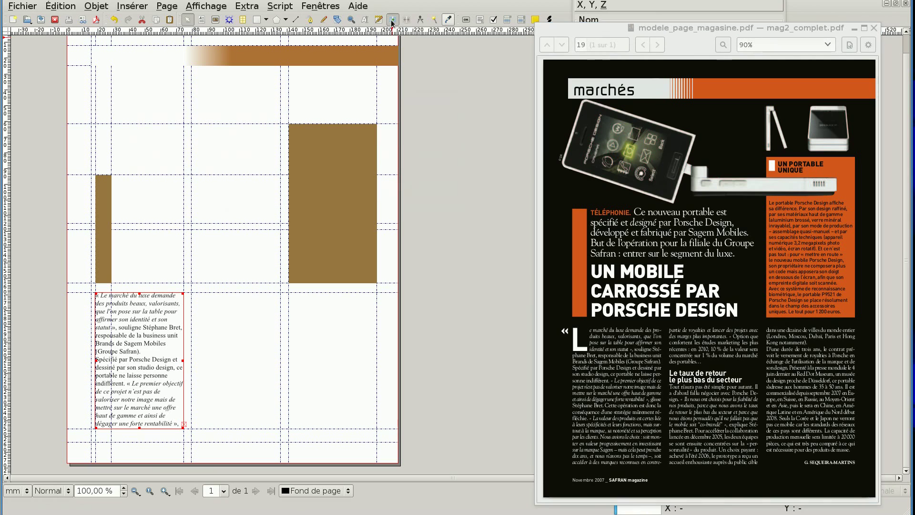
left_click(247, 329)
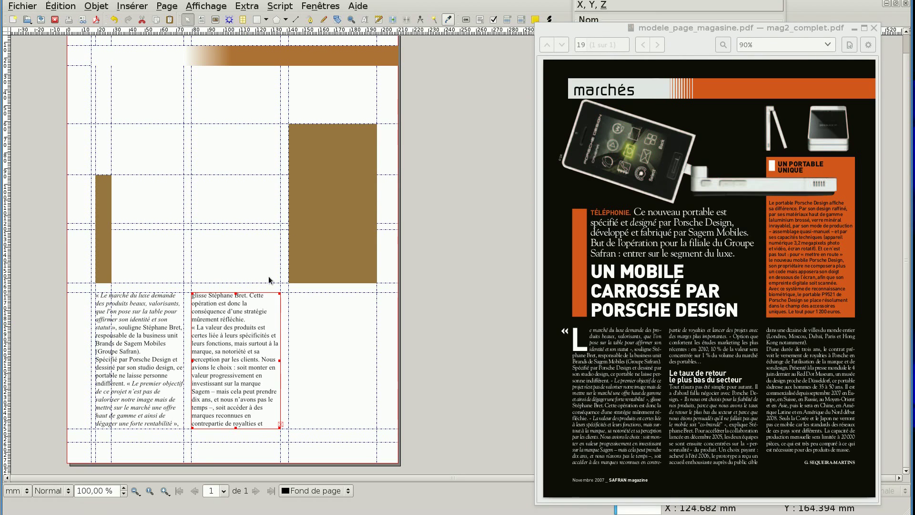
left_click(393, 20)
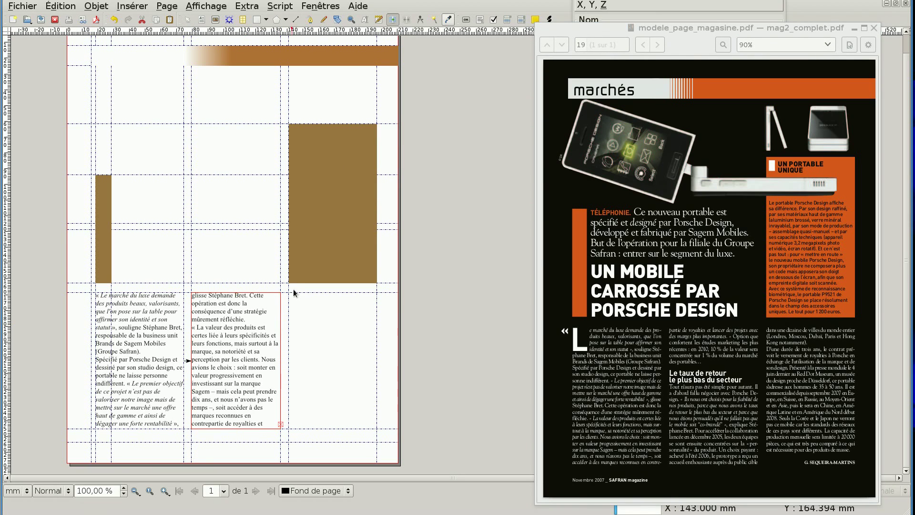
left_click(312, 333)
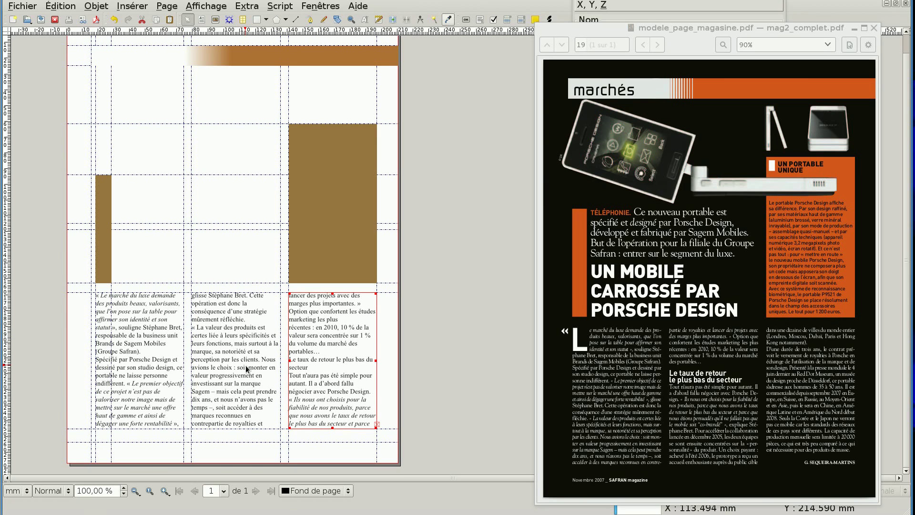
Import texte_un portable unique.odt into the text frame over the sidebar rectangle with the default OpenDocument import options.
right_click(335, 214)
left_click(367, 252)
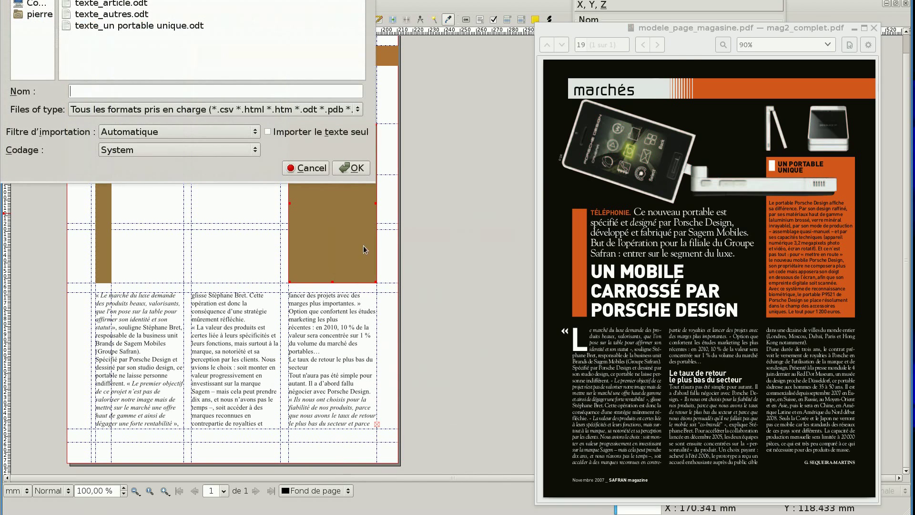
left_click(110, 26)
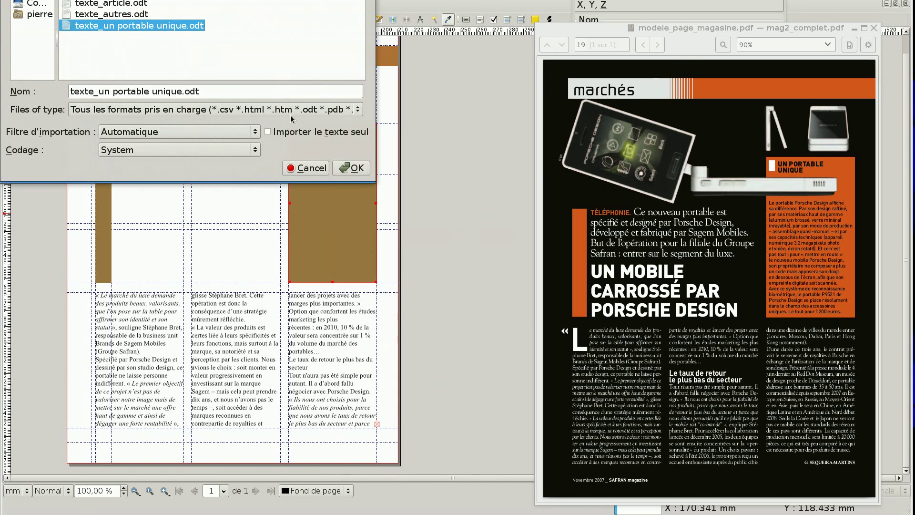
left_click(365, 169)
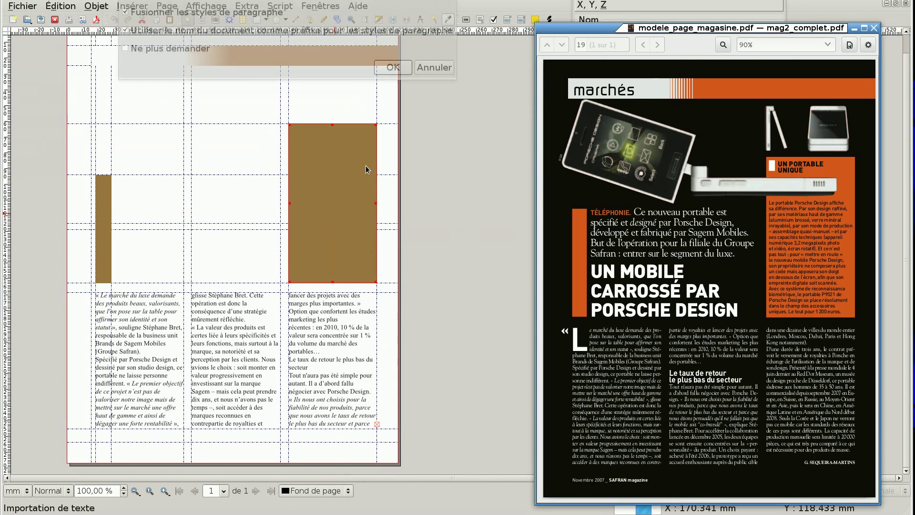
left_click(394, 68)
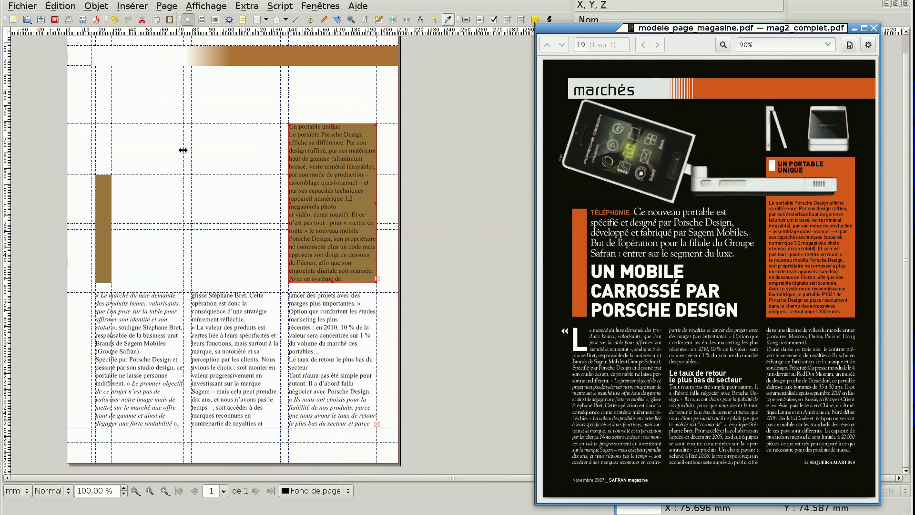
Import texte_autres.odt into the intro text frame beside the narrow bar's upper half with the default OpenDocument import options.
right_click(147, 205)
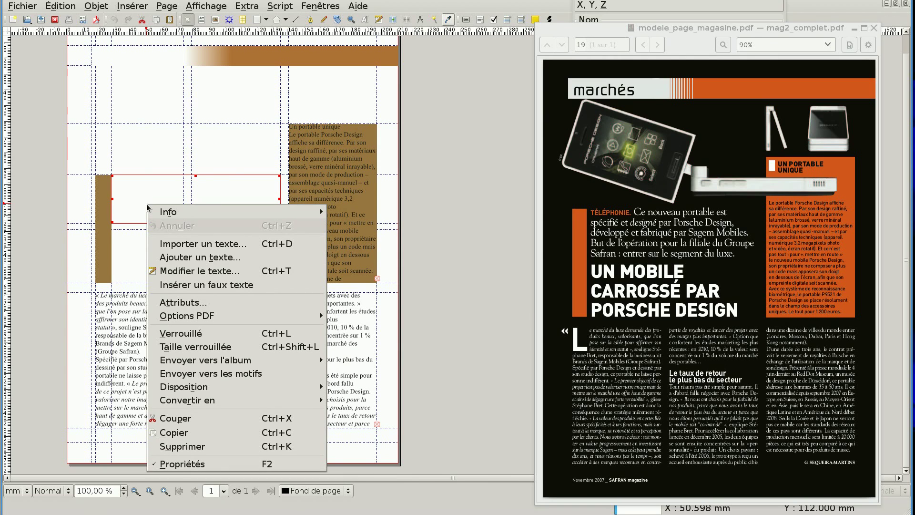
left_click(193, 244)
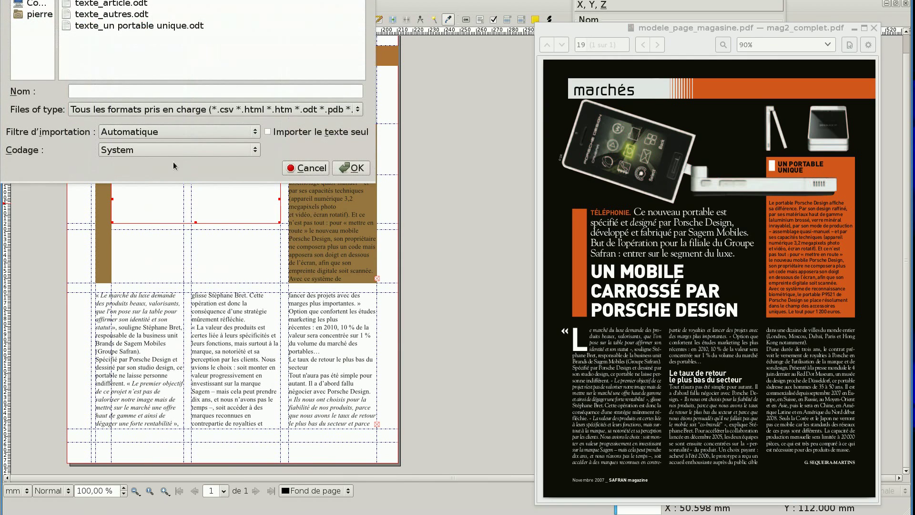
left_click(117, 14)
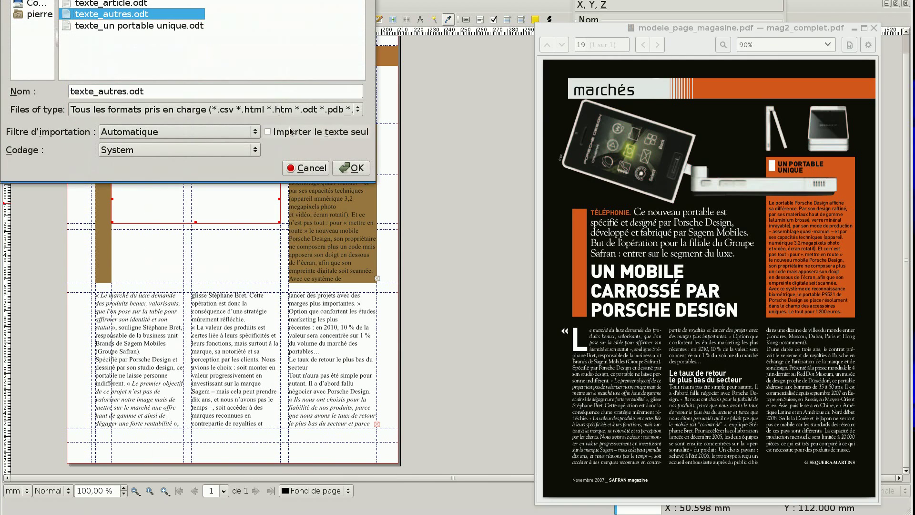
left_click(354, 167)
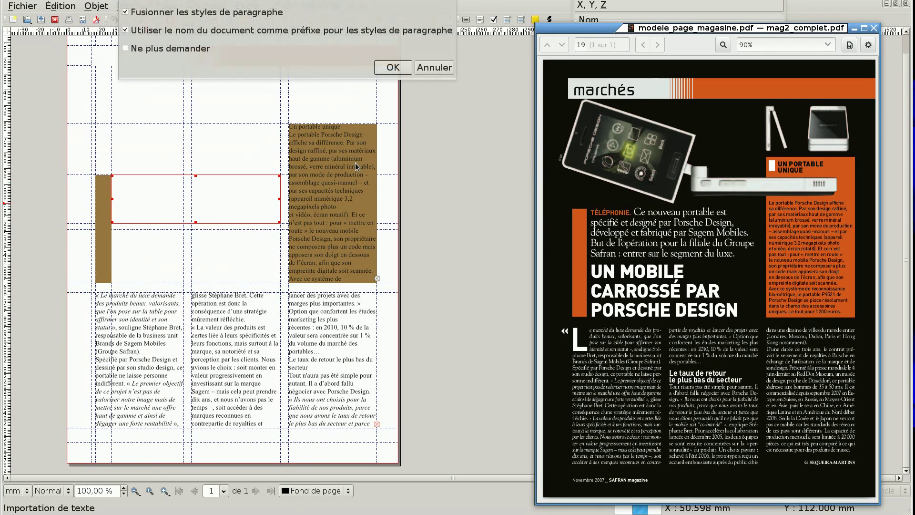
left_click(393, 67)
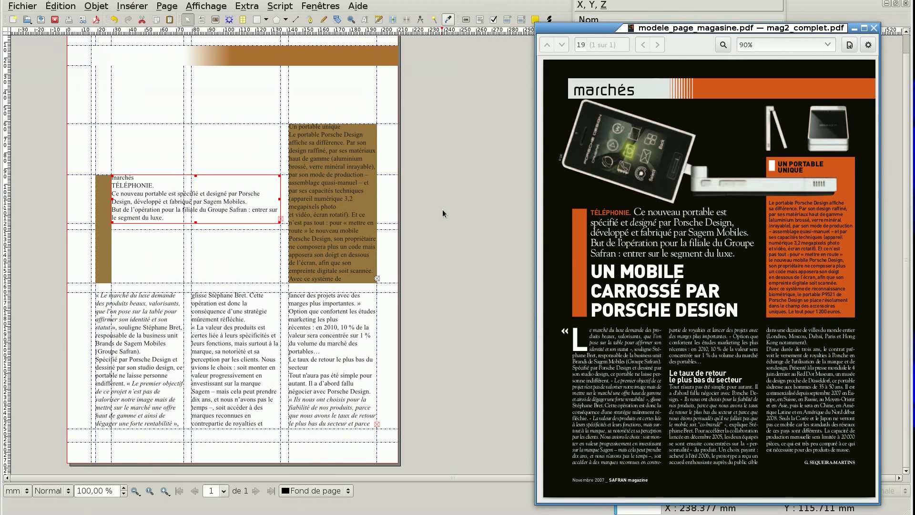
Move the word "marchés" from the start of the intro frame into the header banner's text frame.
double_click(136, 177)
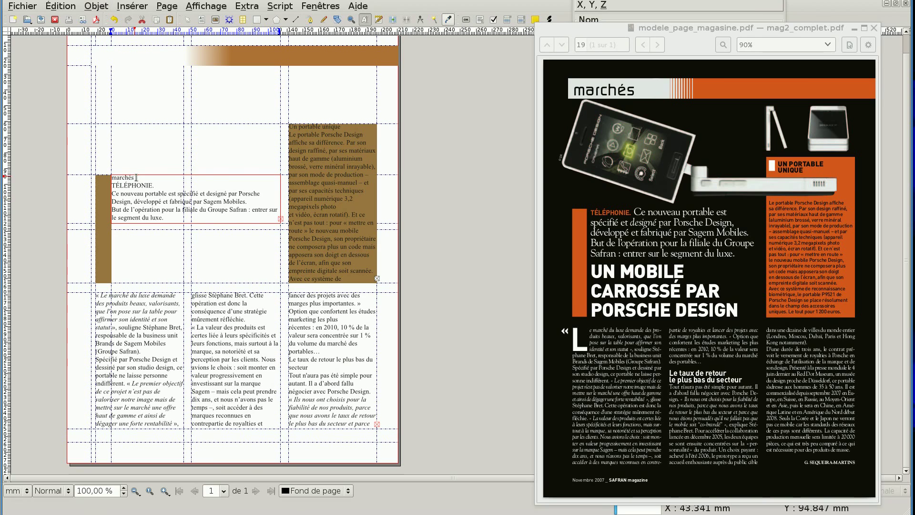
left_click_drag(136, 177, 109, 179)
key("ctrl+c")
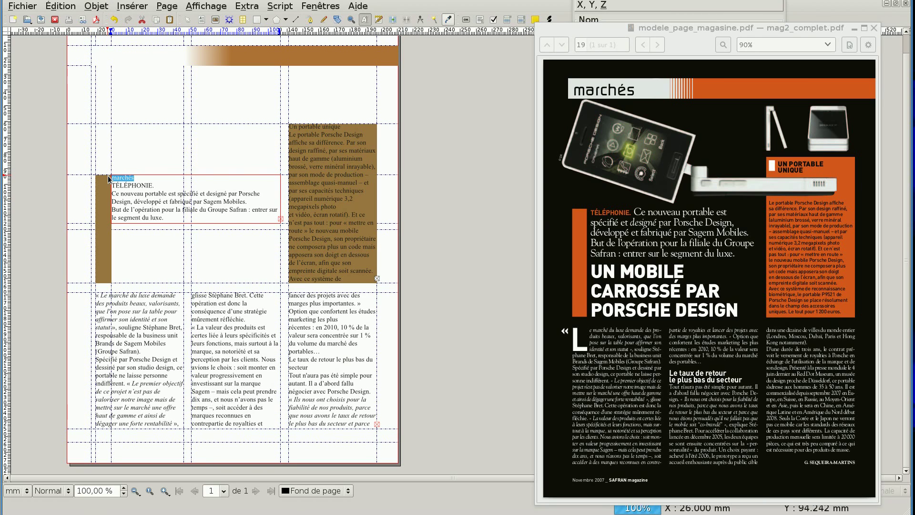
key("Delete")
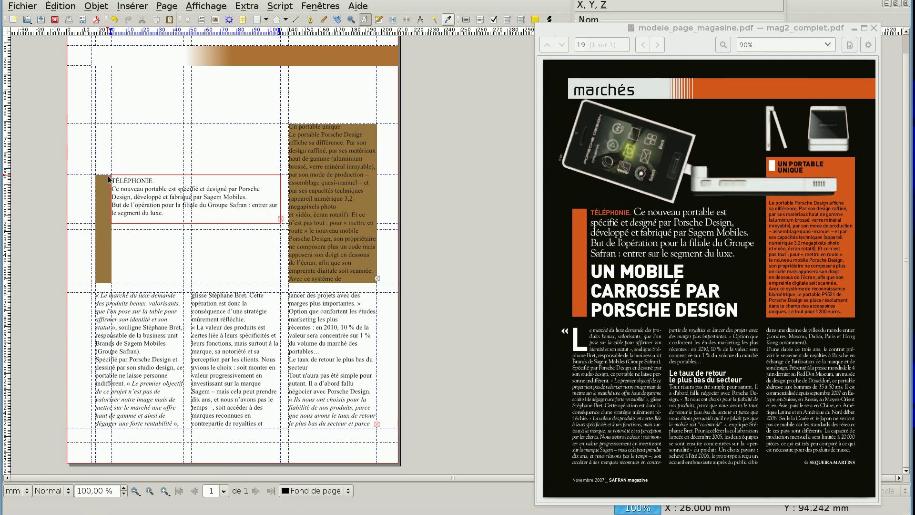
left_click(136, 53)
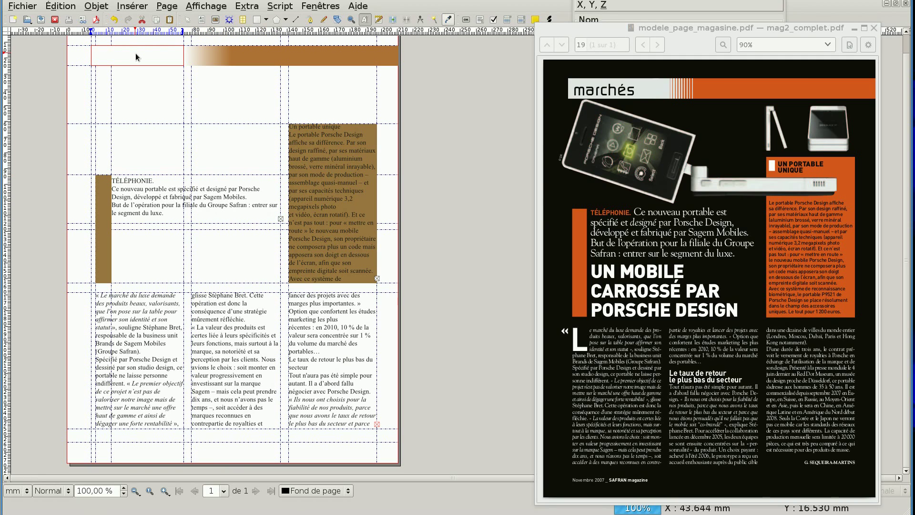
key("ctrl+v")
In the story editor, copy and remove the lines "Un mobile carrossé par Porsche Design" and "Novembre 2007 _ safran magazine" from the intro text, and apply.
left_click(212, 189)
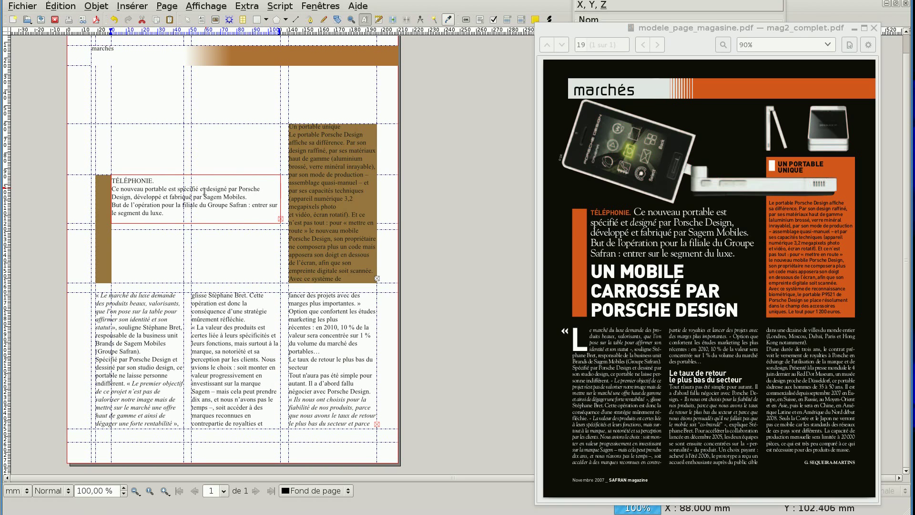
right_click(166, 193)
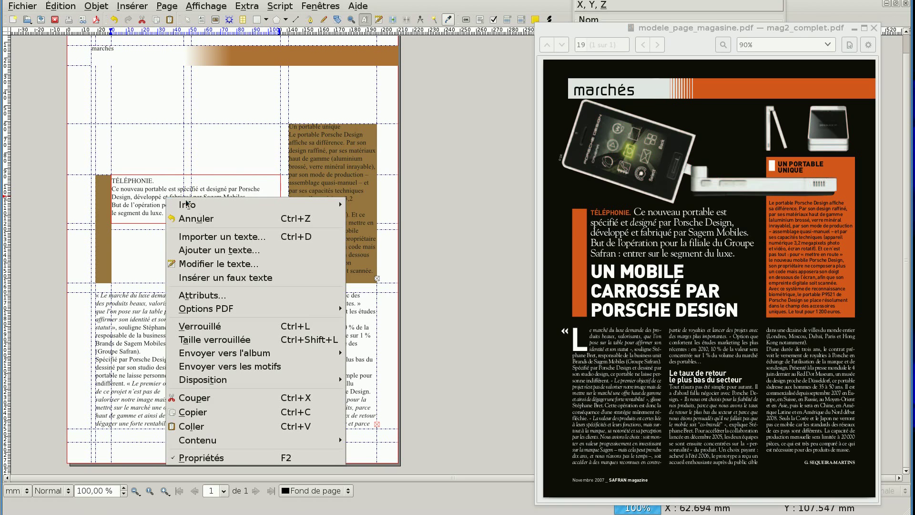
left_click(233, 265)
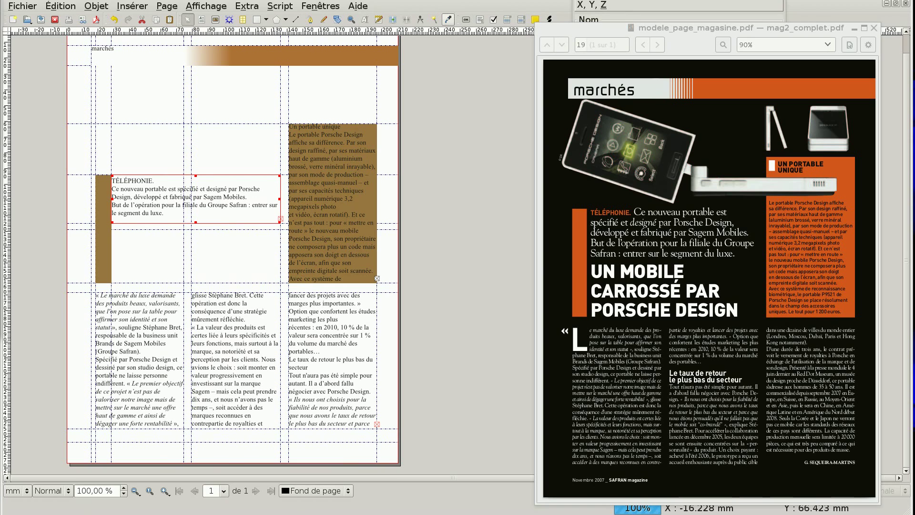
left_click_drag(0, 0, 318, 75)
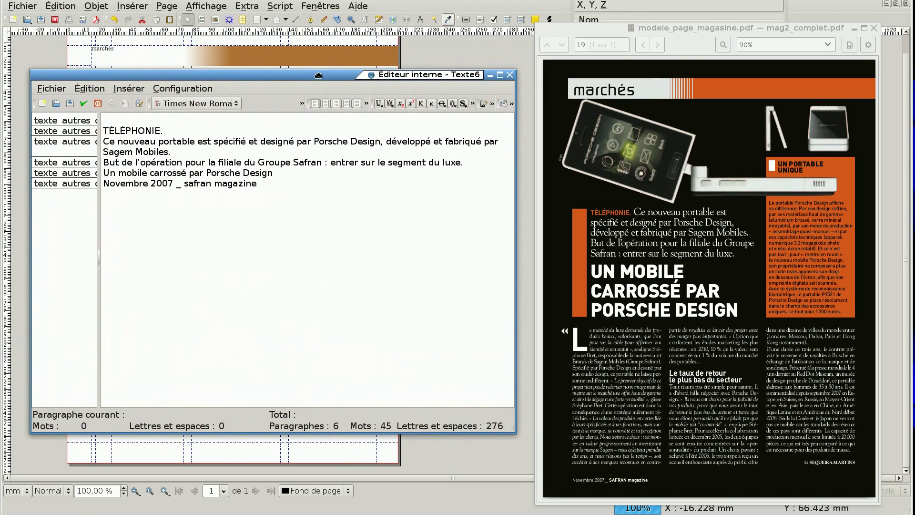
left_click_drag(104, 175, 327, 190)
key("ctrl+c")
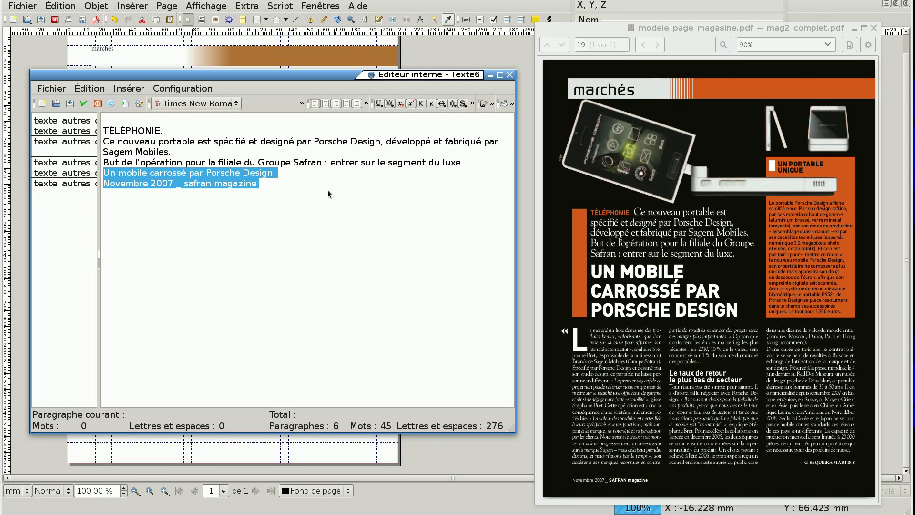
key("Delete")
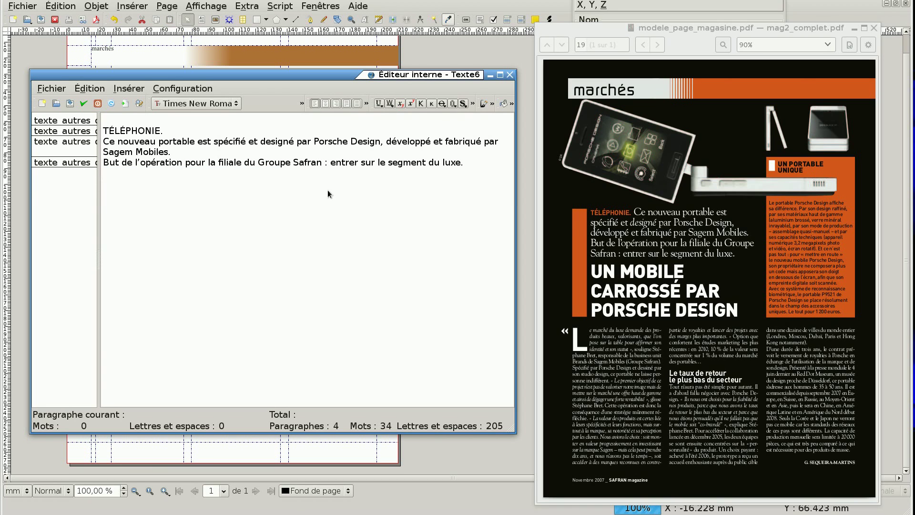
left_click(81, 104)
Paste the copied title and magazine-date lines into the empty title frame beside the narrow bar's lower half.
right_click(162, 258)
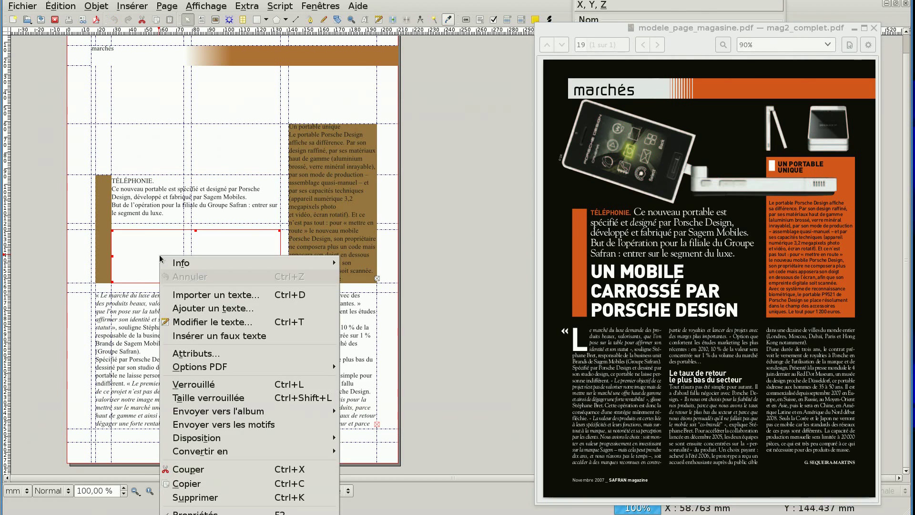
mouse_move(165, 261)
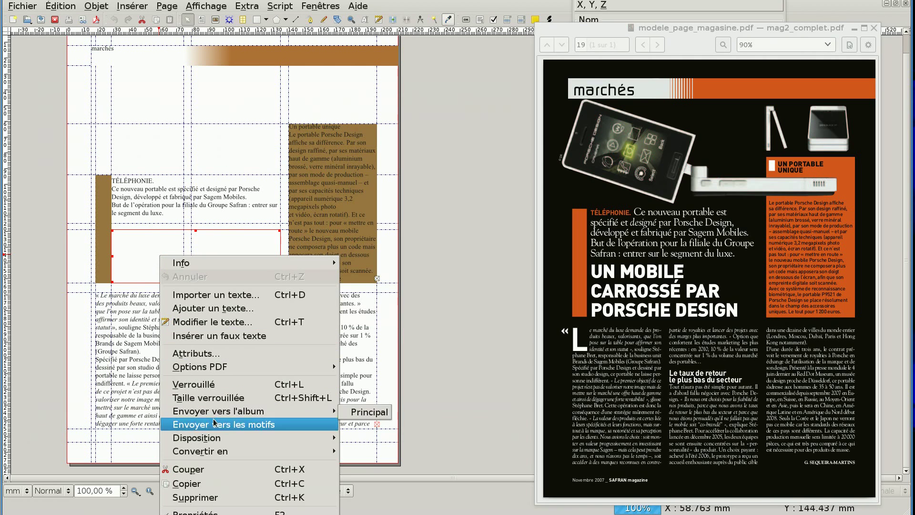
left_click(127, 244)
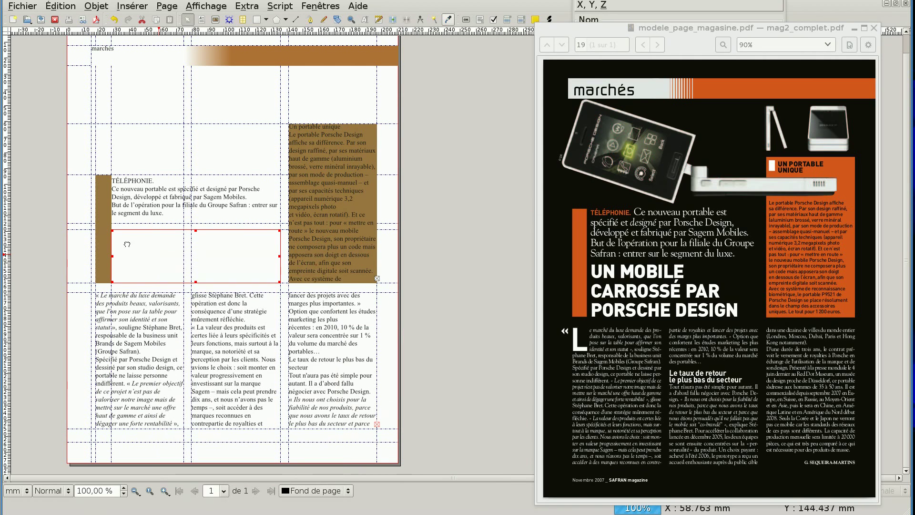
double_click(136, 255)
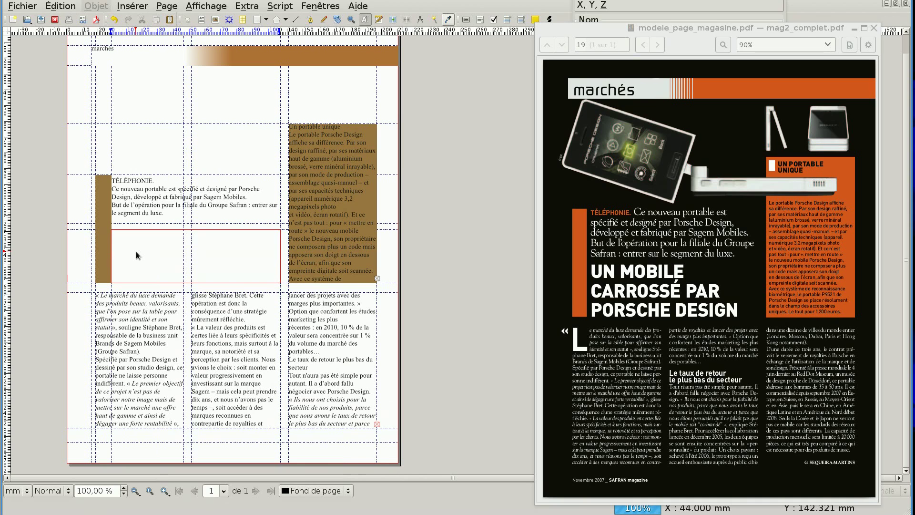
key("ctrl+v")
Move the line "Novembre 2007 _ safran magazine" from the title frame into a new small text frame drawn at the page foot under the first column.
left_click(144, 242)
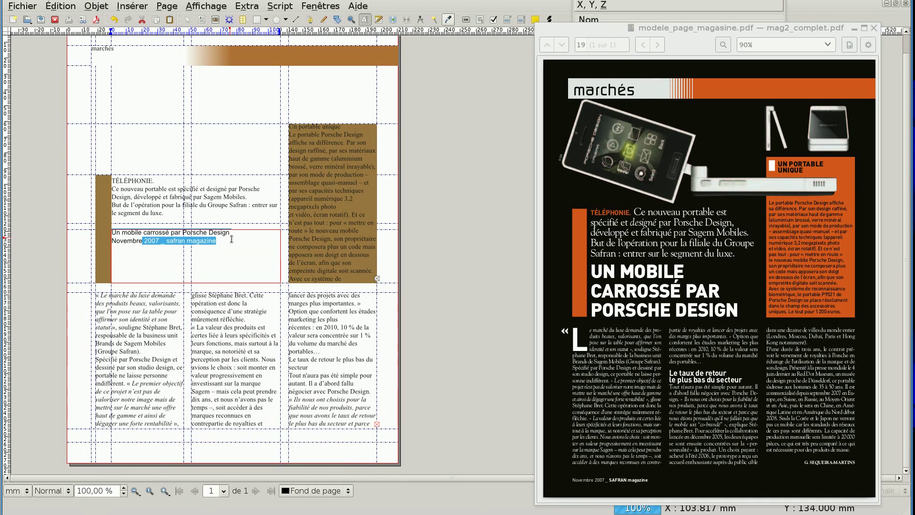
left_click_drag(217, 242, 101, 242)
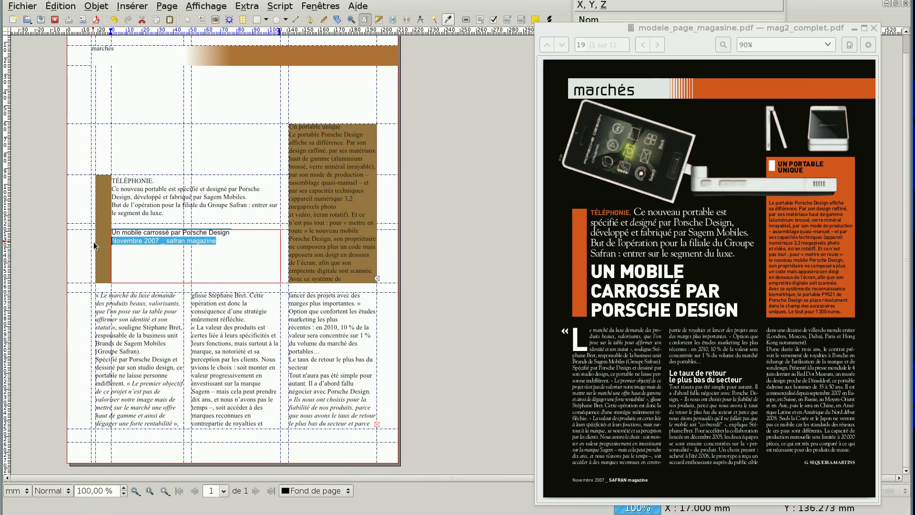
key("Delete")
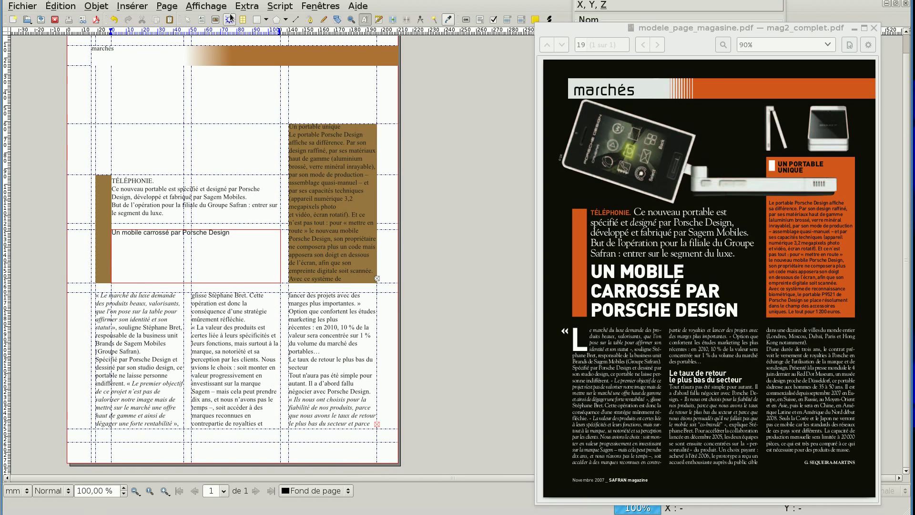
left_click(201, 19)
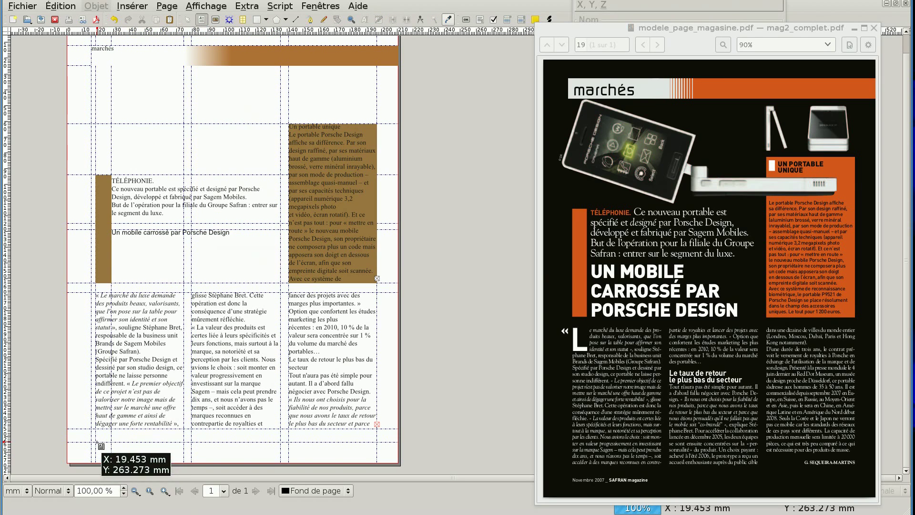
left_click_drag(96, 443, 184, 451)
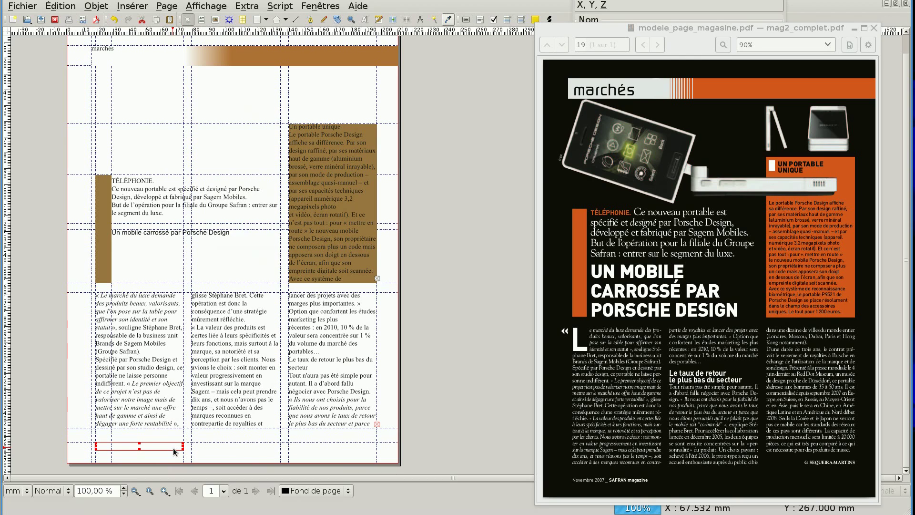
double_click(173, 448)
key("ctrl+v")
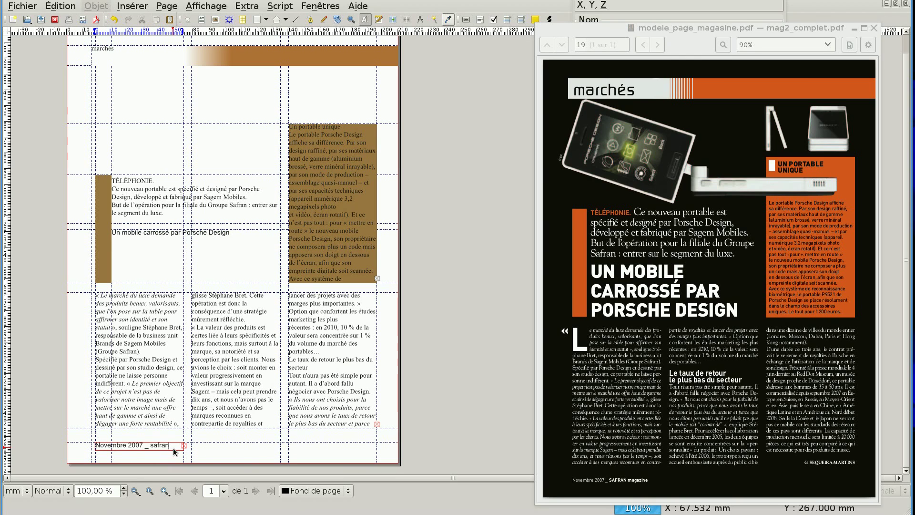
left_click(25, 442)
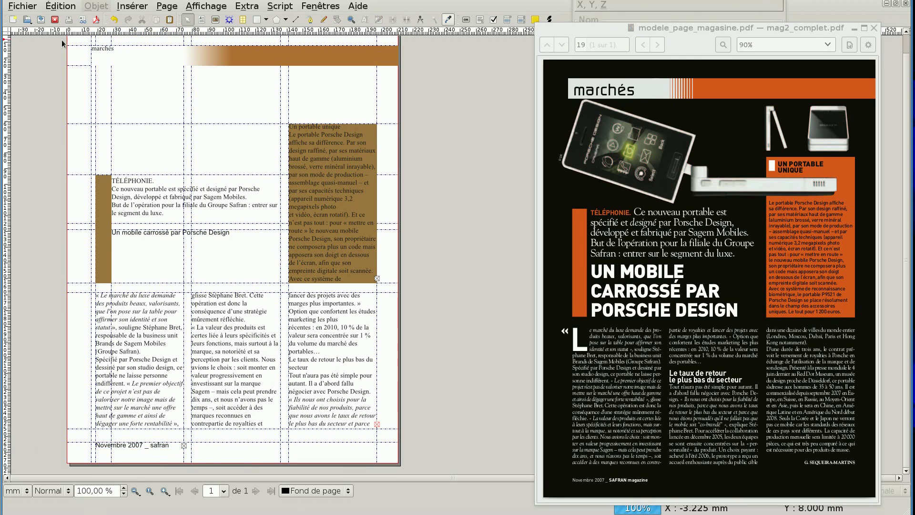
Open the Normal master page for editing and draw a rectangle about 143 mm wide and 219 mm high over the layout.
left_click(42, 21)
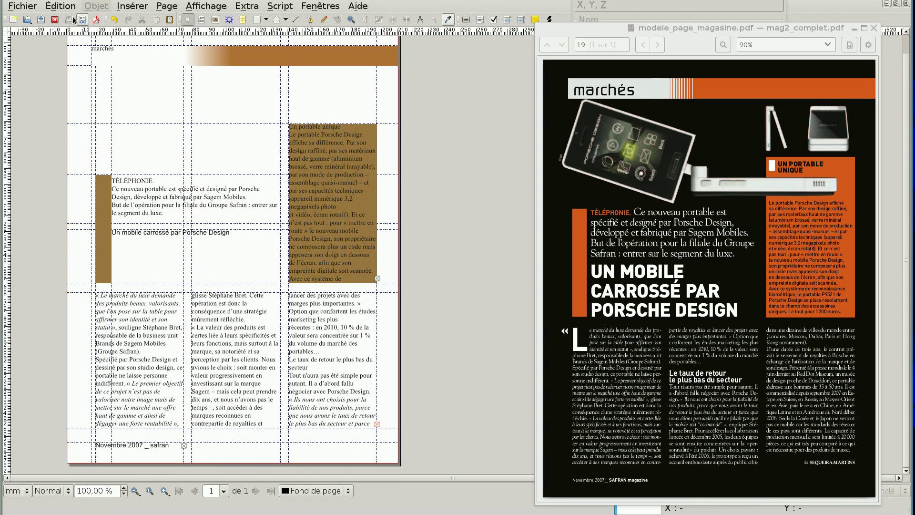
left_click(62, 7)
left_click(78, 297)
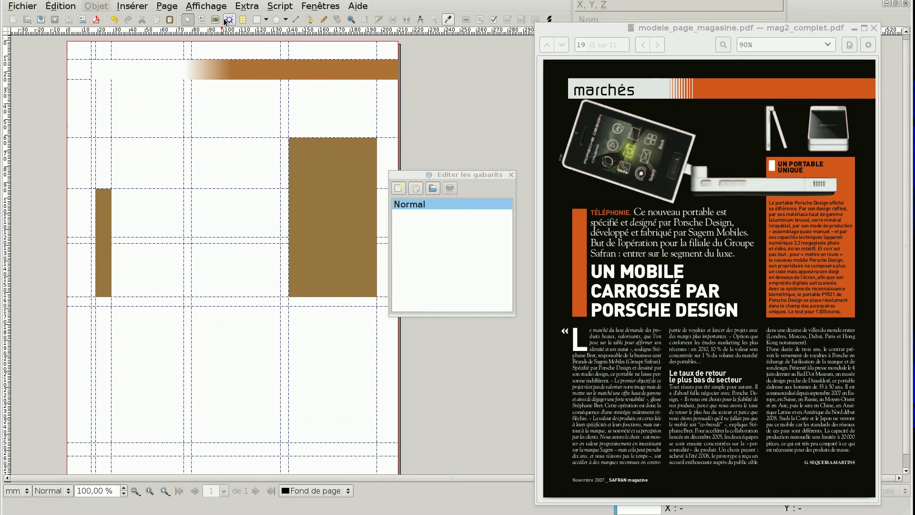
left_click(256, 20)
left_click_drag(111, 89, 337, 433)
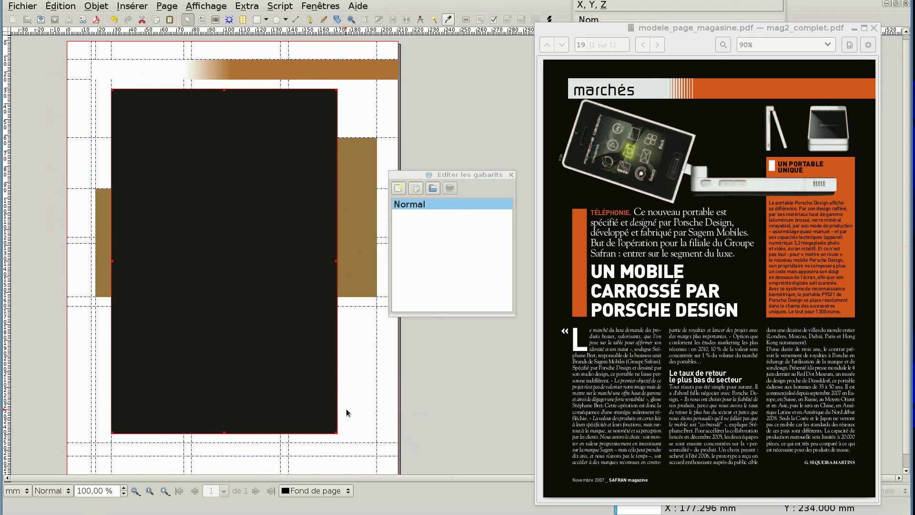
Remove the new master page rectangle's outline colour and set its fill to Black.
right_click(303, 252)
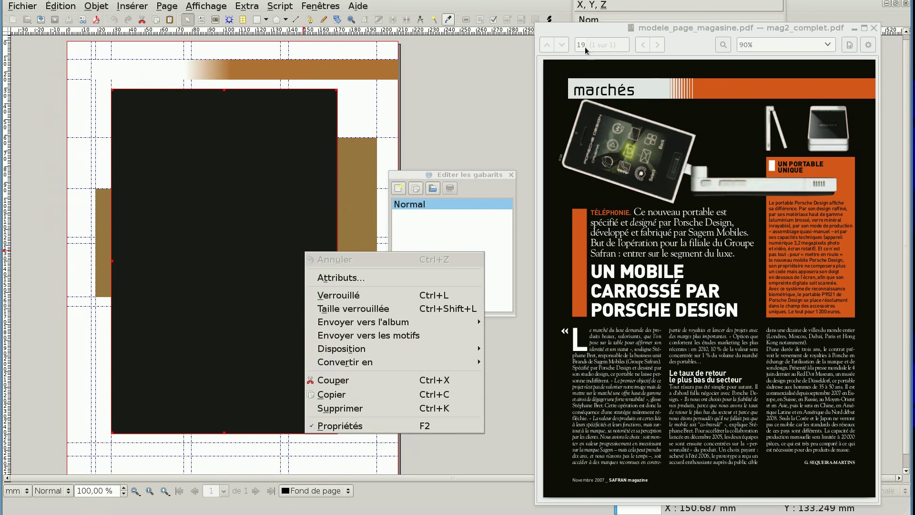
left_click(353, 426)
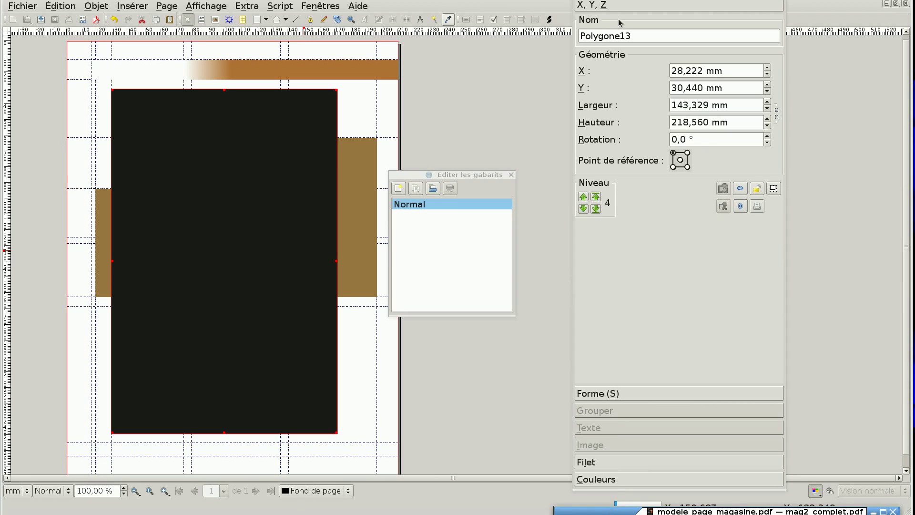
left_click_drag(623, 0, 534, 9)
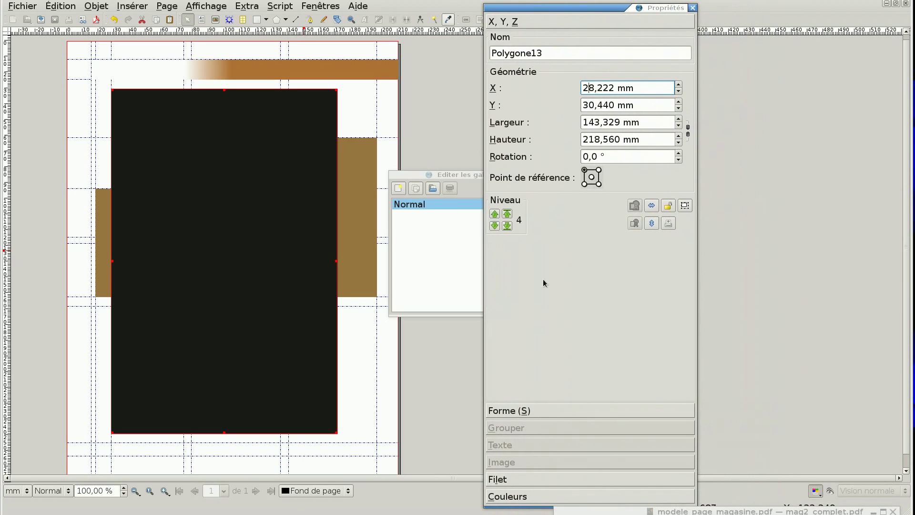
left_click(507, 498)
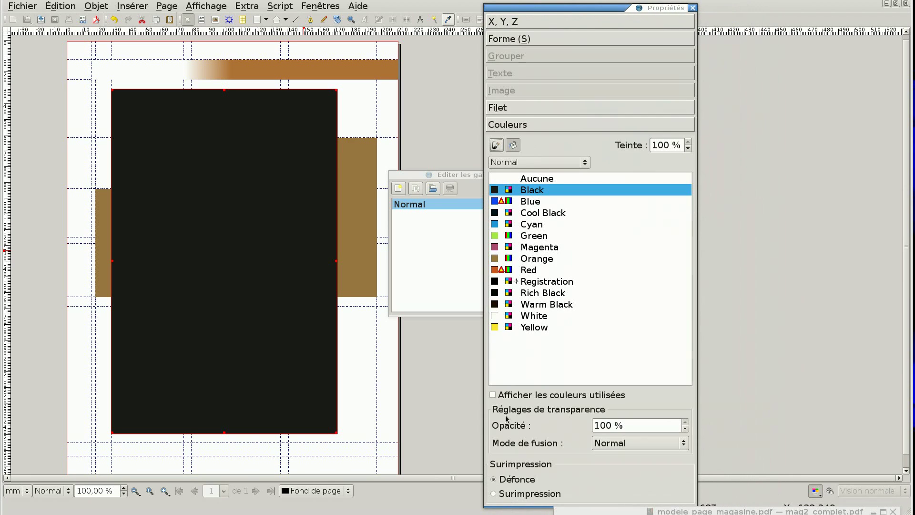
left_click(521, 318)
left_click(495, 144)
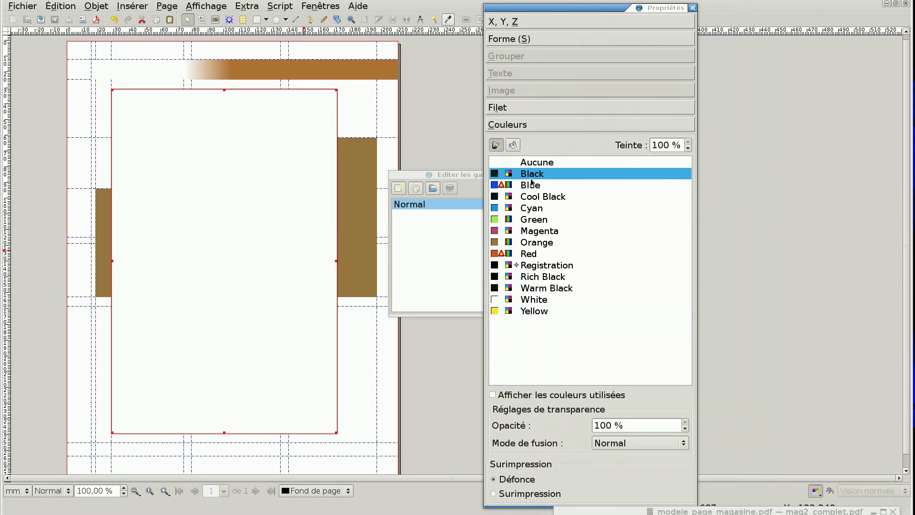
left_click(533, 164)
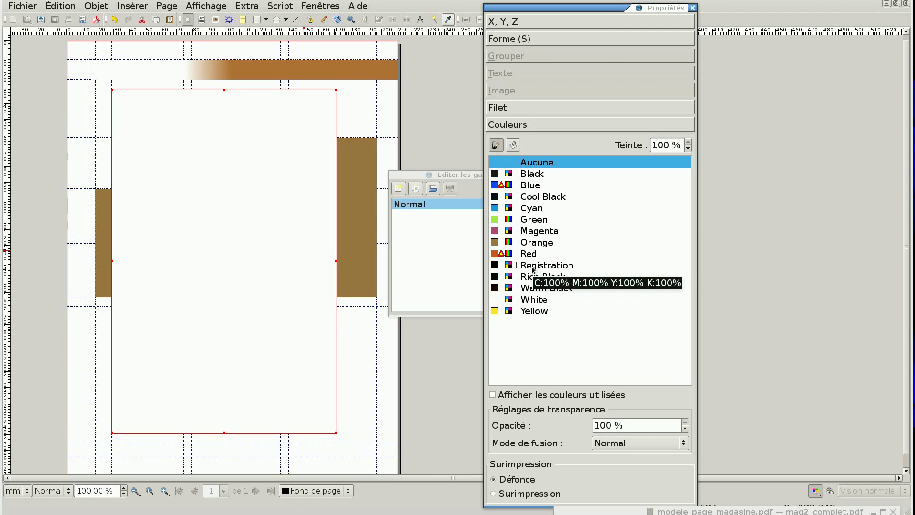
left_click(512, 145)
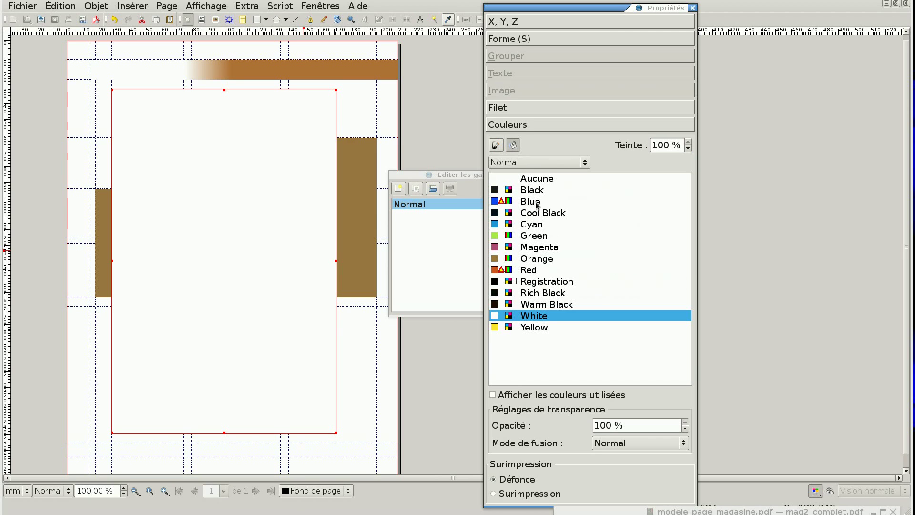
left_click(538, 190)
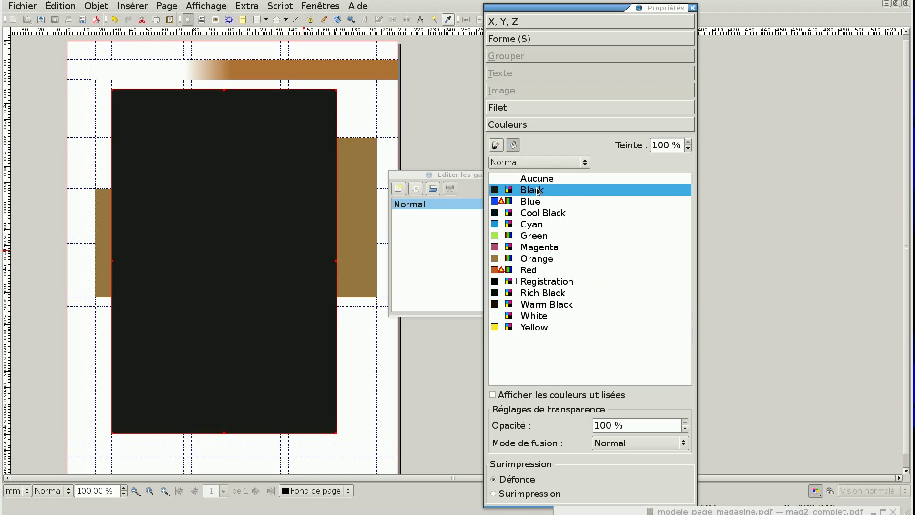
Place the black rectangle at X 0 and Y 0 mm with a width of 210 mm and a height of 276,5 mm.
left_click(525, 23)
left_click_drag(633, 88, 474, 87)
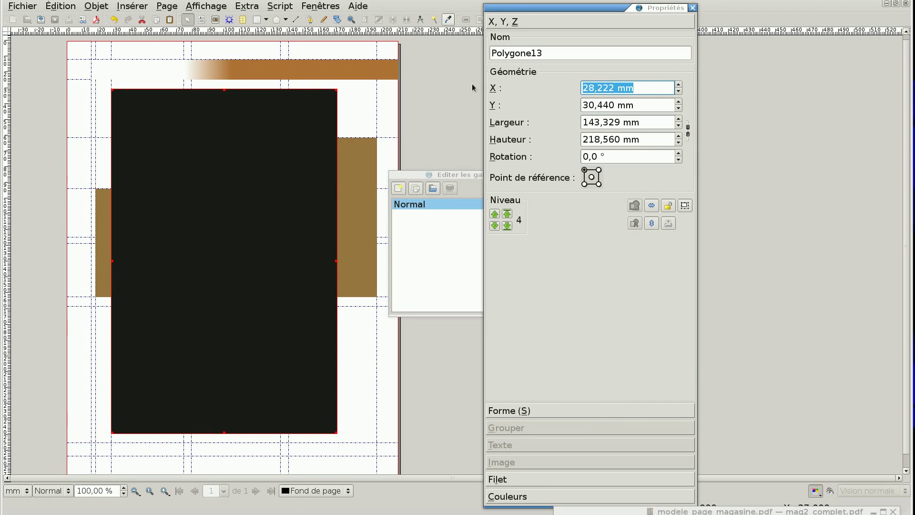
type("0")
key("Tab")
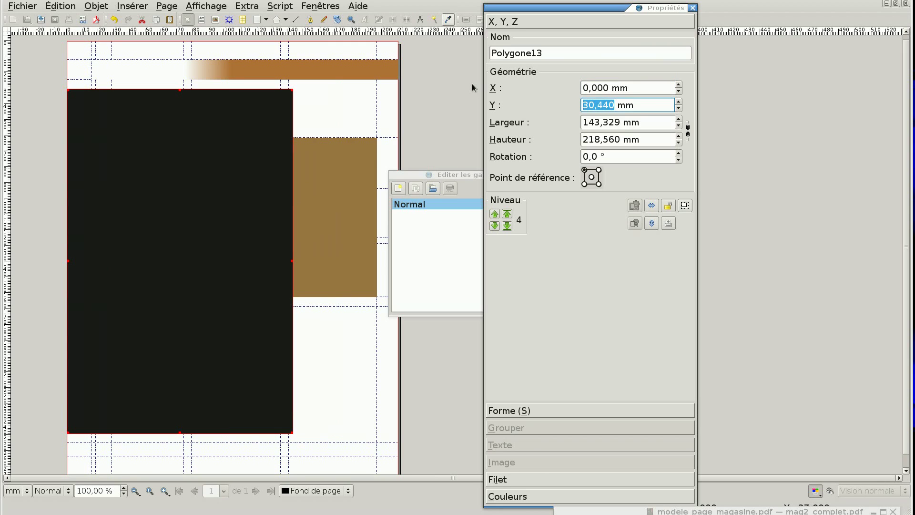
type("0")
key("Tab")
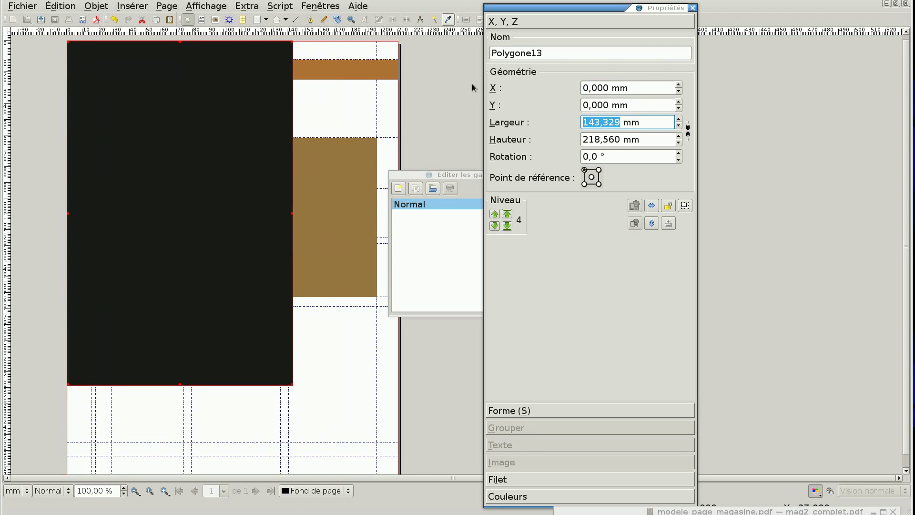
type("210")
key("Tab")
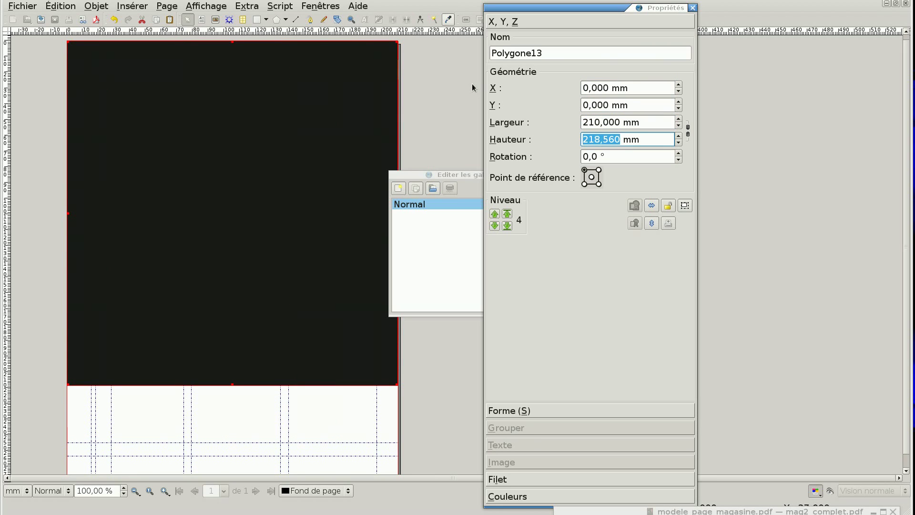
type("276,5")
key("Return")
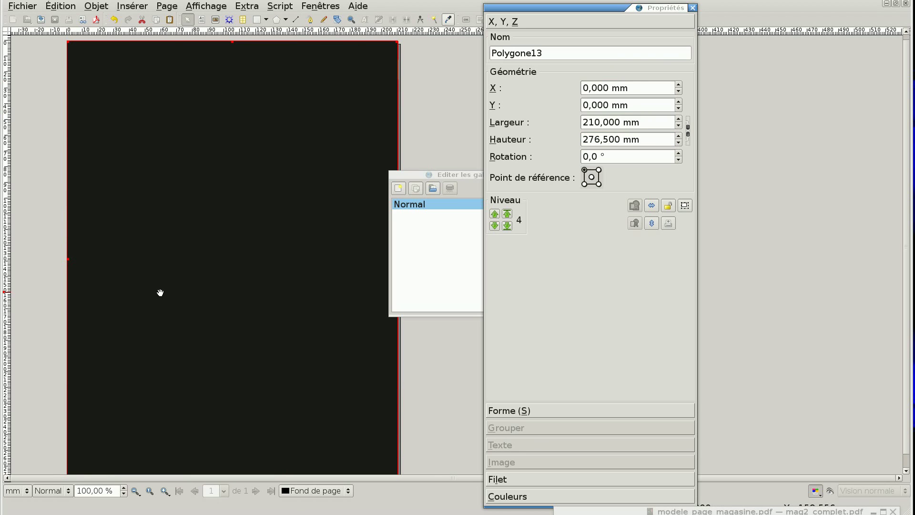
Send the black background rectangle to the lowest level and leave master page editing.
left_click(507, 226)
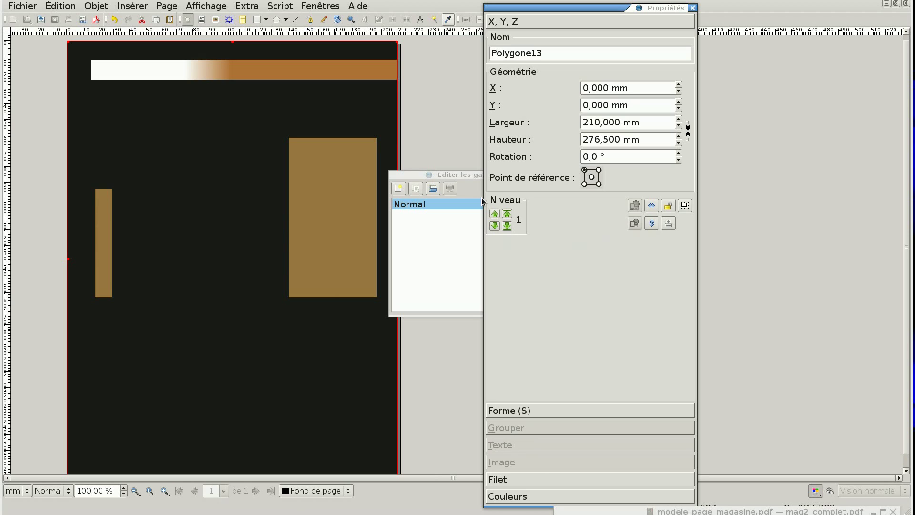
left_click_drag(462, 178, 433, 178)
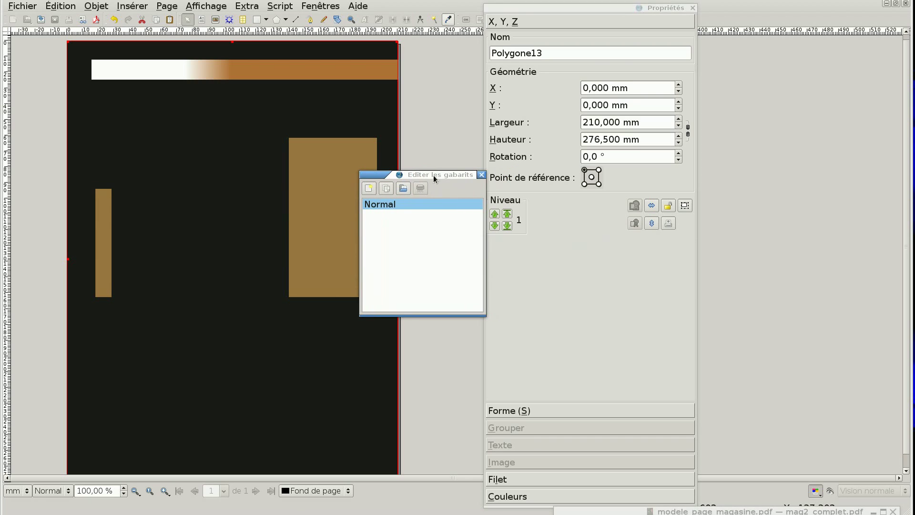
left_click(481, 175)
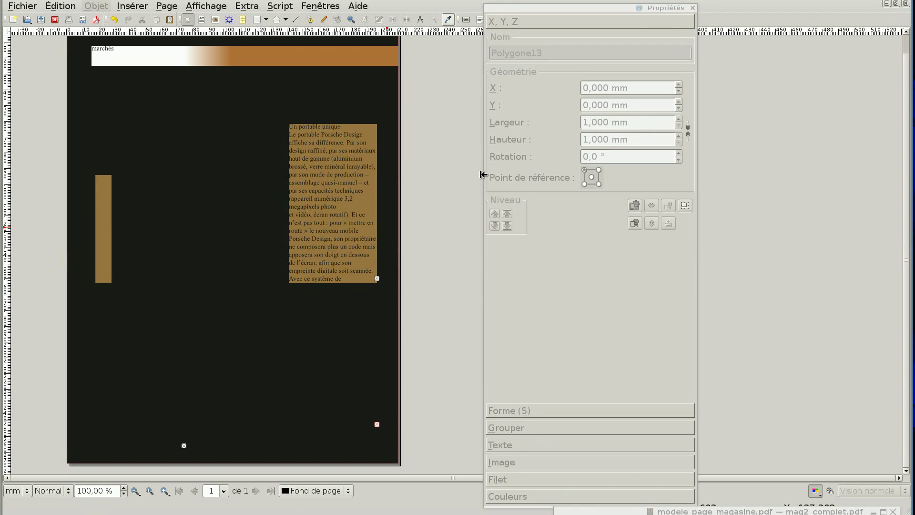
Set the text colour of the intro frame beside the narrow bar's upper half to White.
left_click(158, 189)
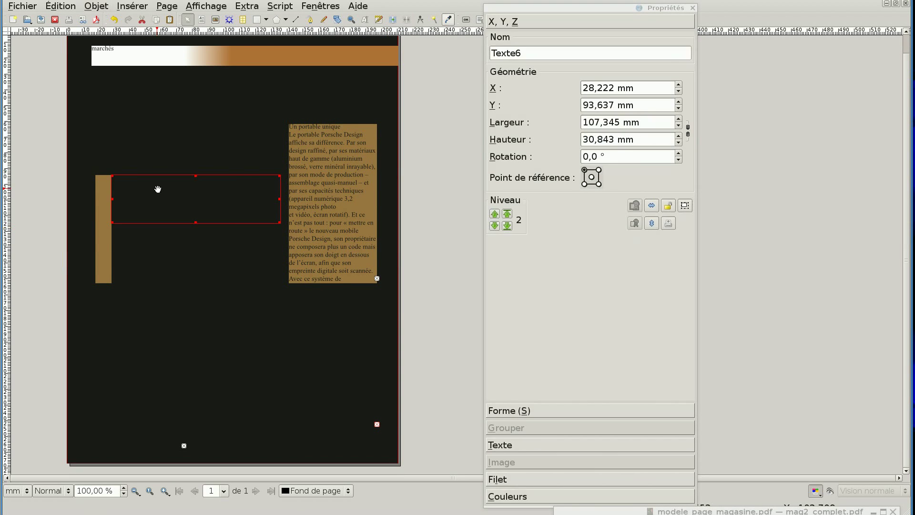
left_click(501, 445)
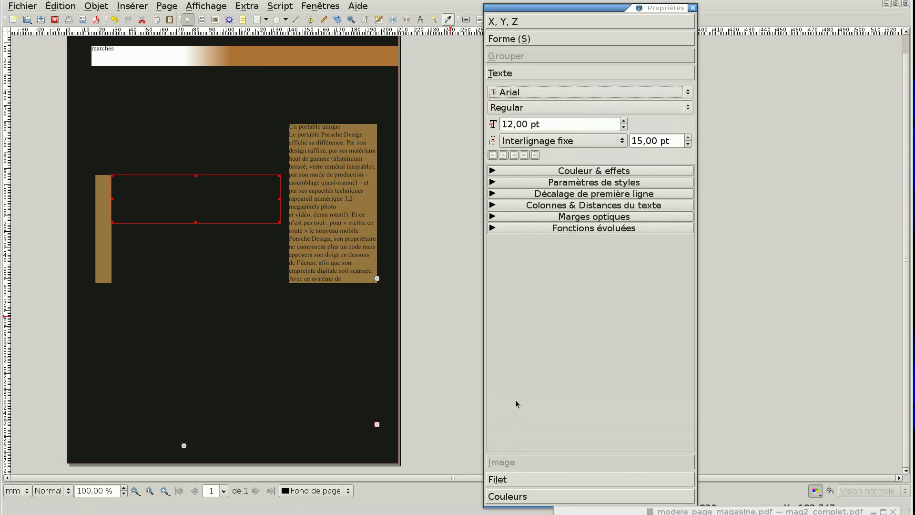
left_click(540, 172)
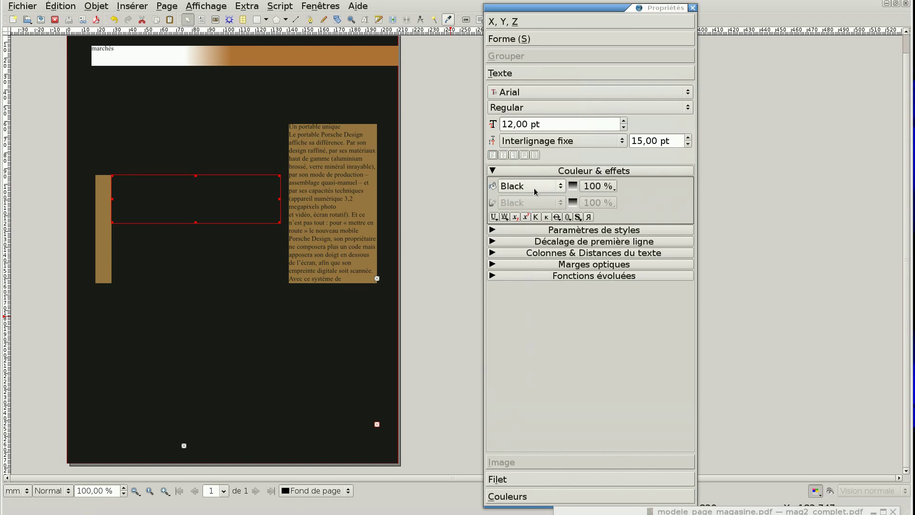
left_click(534, 191)
left_click(533, 312)
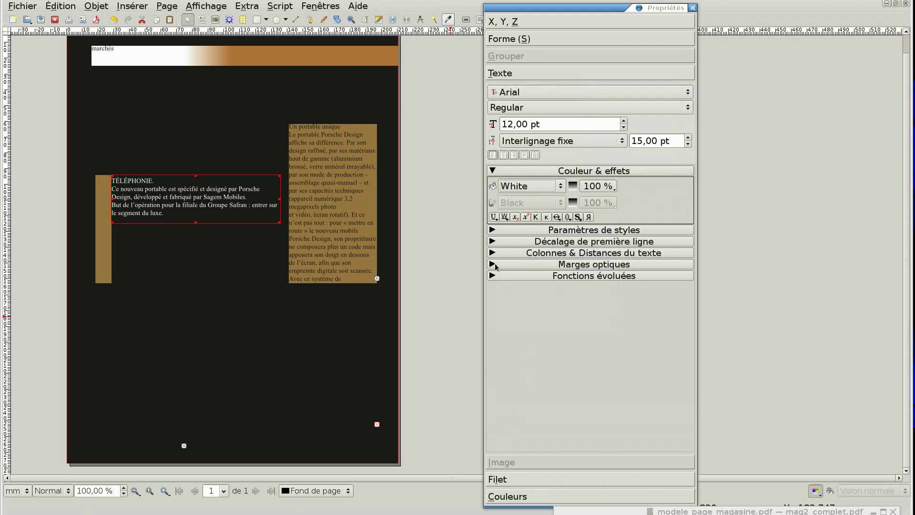
Set the text colour of the title frame beneath the intro text to White.
left_click(116, 244)
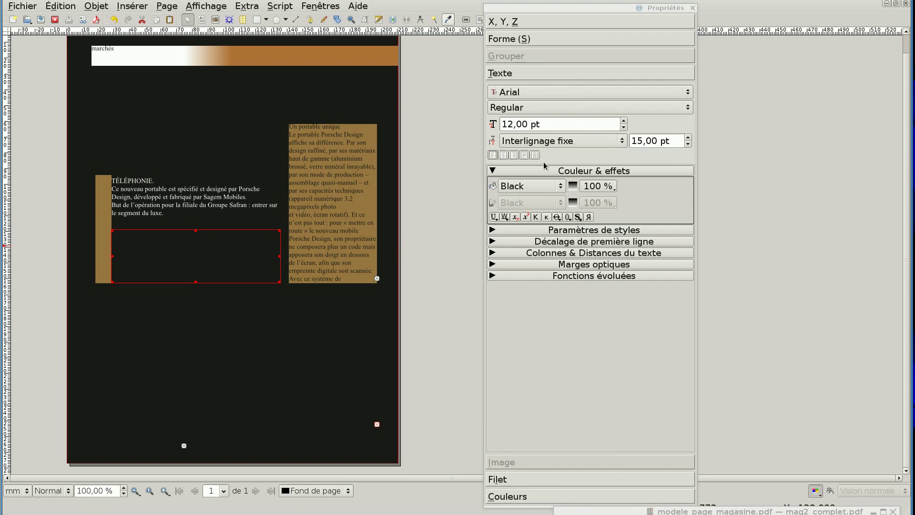
left_click(547, 185)
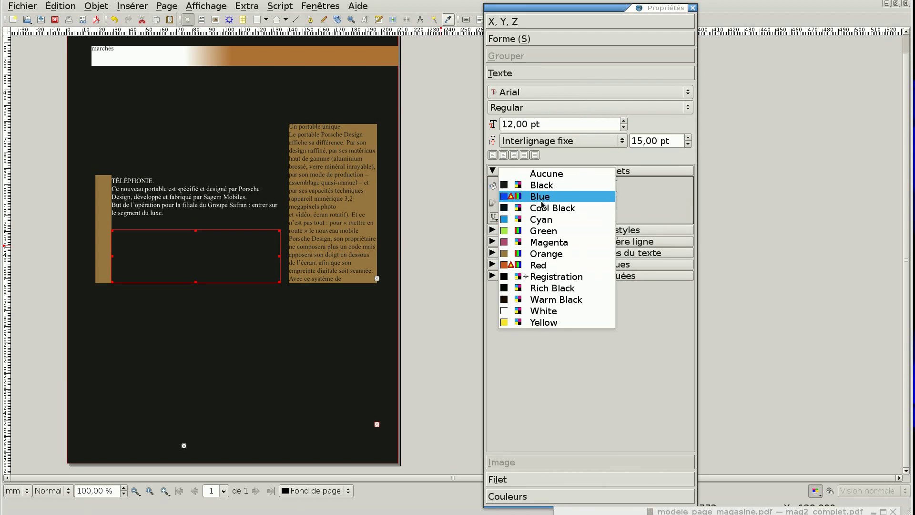
left_click(544, 310)
Set the text colour of the three linked body columns in the lower half of the page to White.
left_click(128, 366)
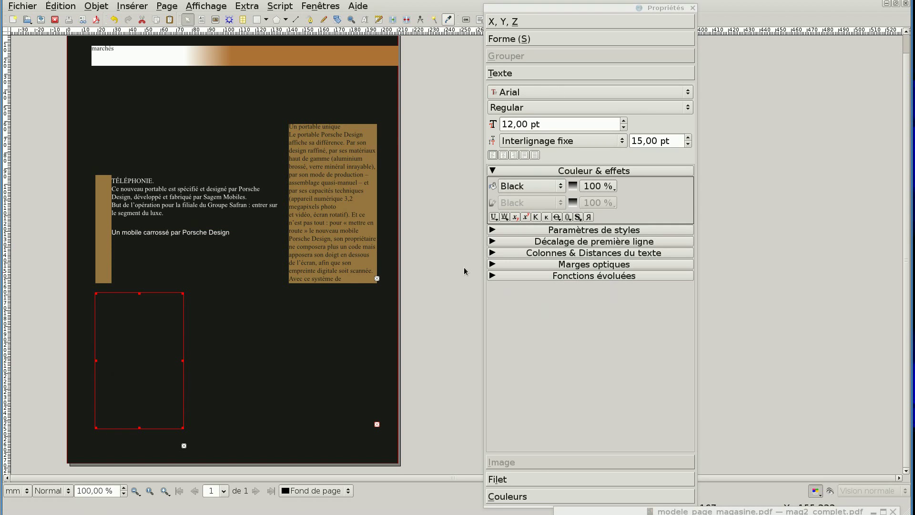
left_click(529, 185)
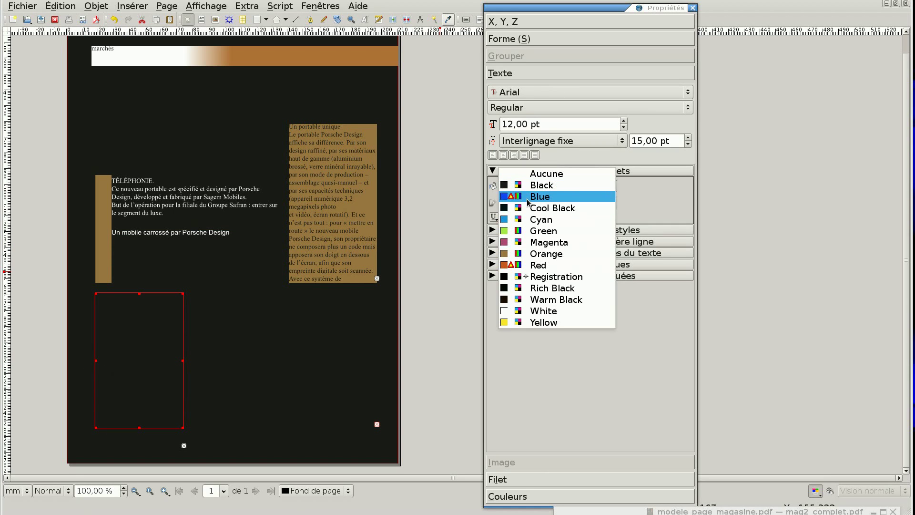
left_click(538, 312)
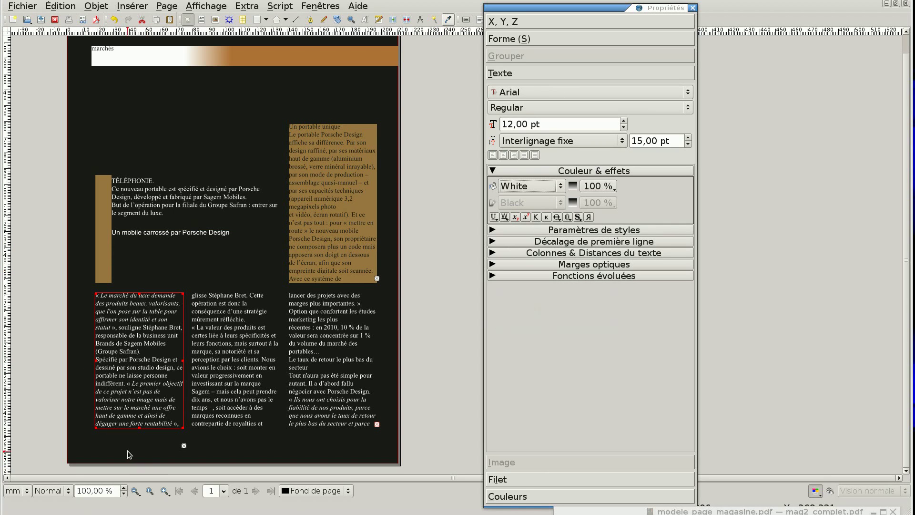
Set the text colour of the footer frame under the first body column to White.
left_click(128, 451)
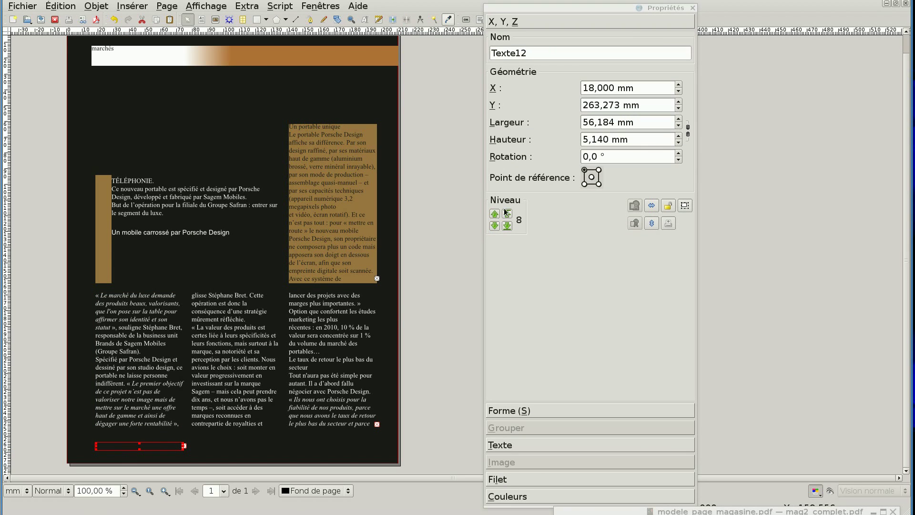
left_click(509, 447)
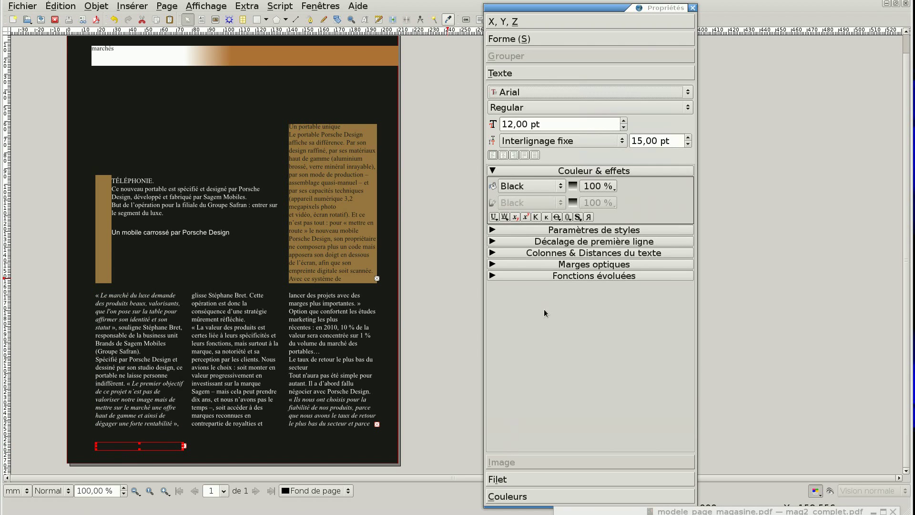
left_click(529, 186)
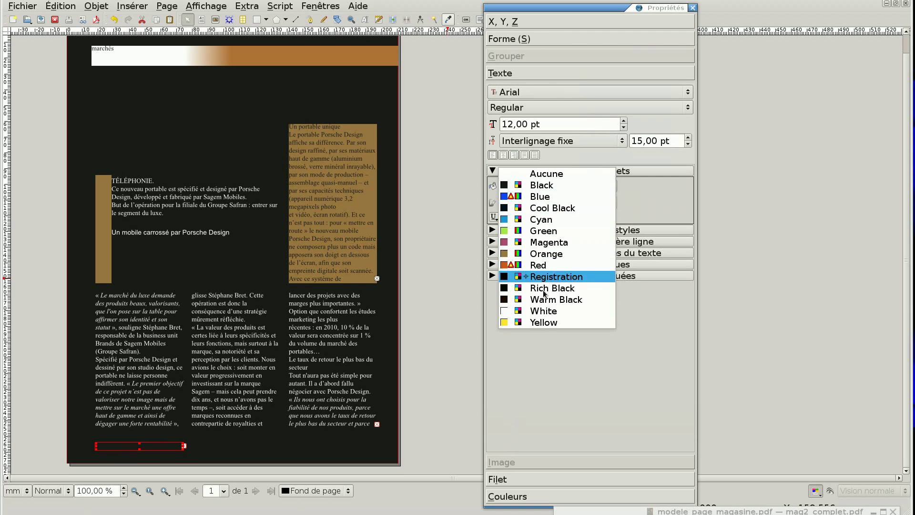
left_click(544, 311)
left_click(418, 353)
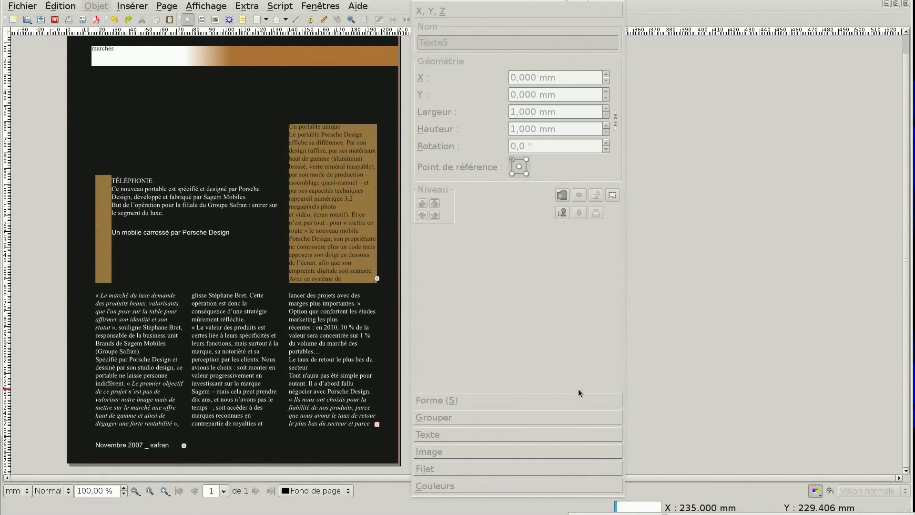
Set the font size of the "marchés" heading in the header banner to 30 pt.
left_click(104, 56)
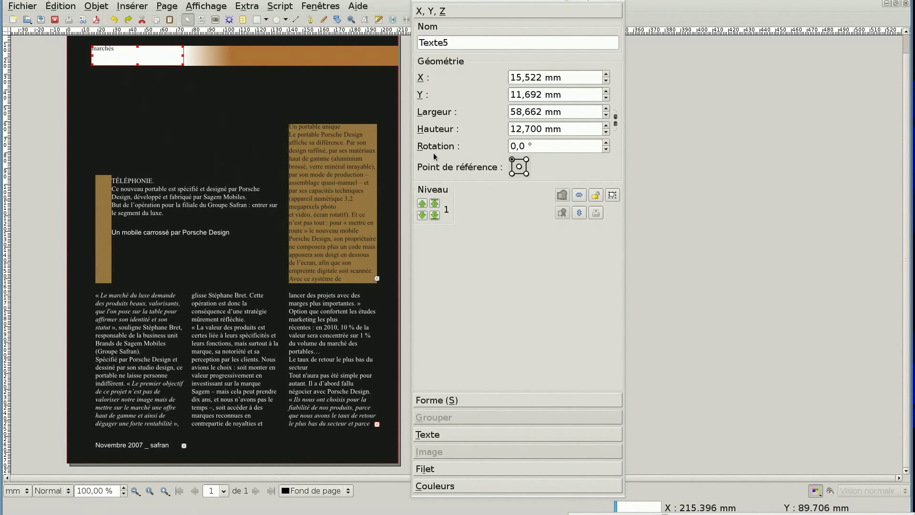
left_click(478, 437)
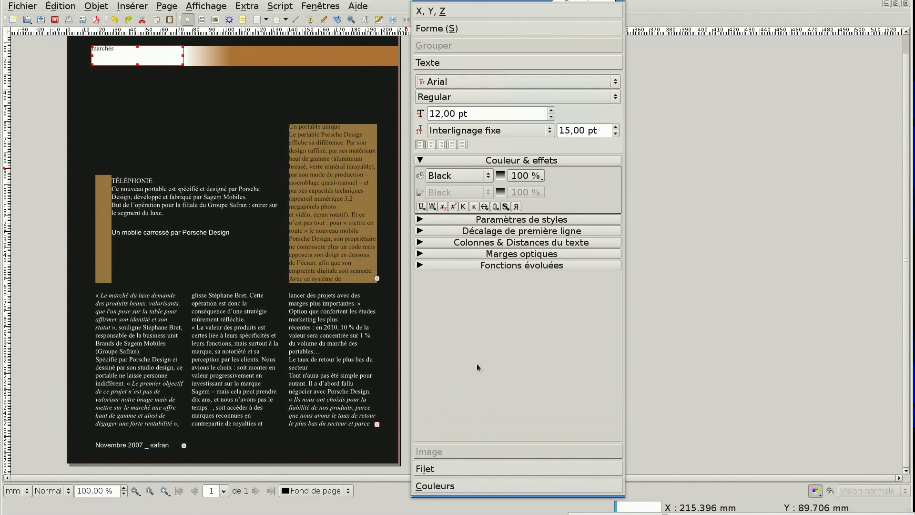
scroll(551, 116, "up", 9)
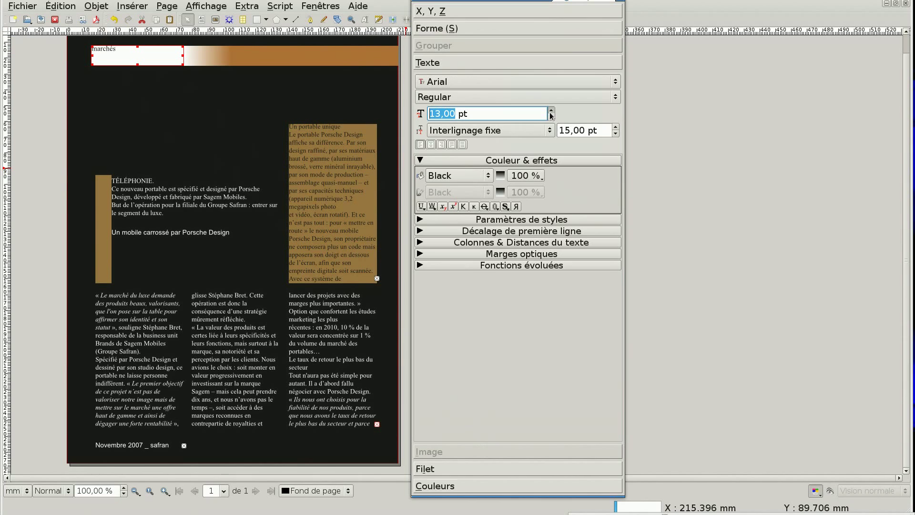
scroll(552, 116, "up", 7)
scroll(552, 116, "up", 1)
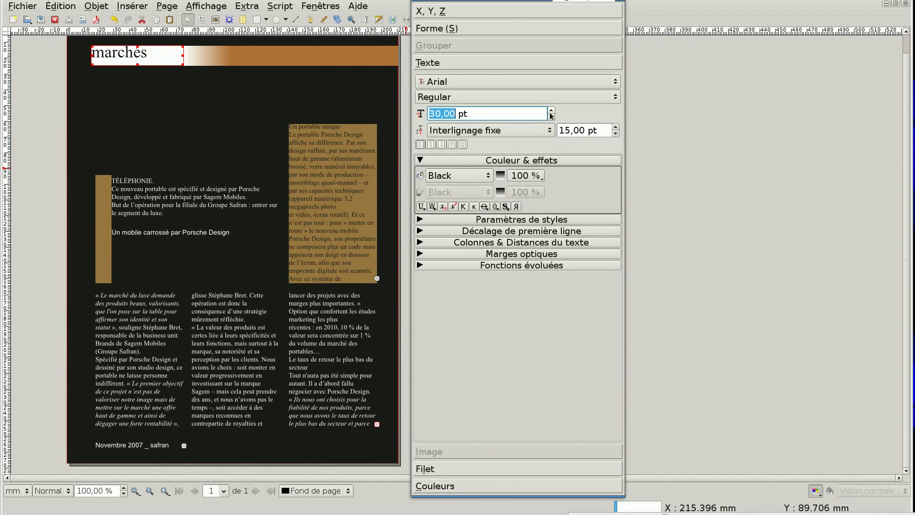
left_click(515, 116)
Bring the model PDF beside the layout and preview the available fonts with the sample text "marché".
left_click(638, 507)
left_click_drag(673, 190, 740, 34)
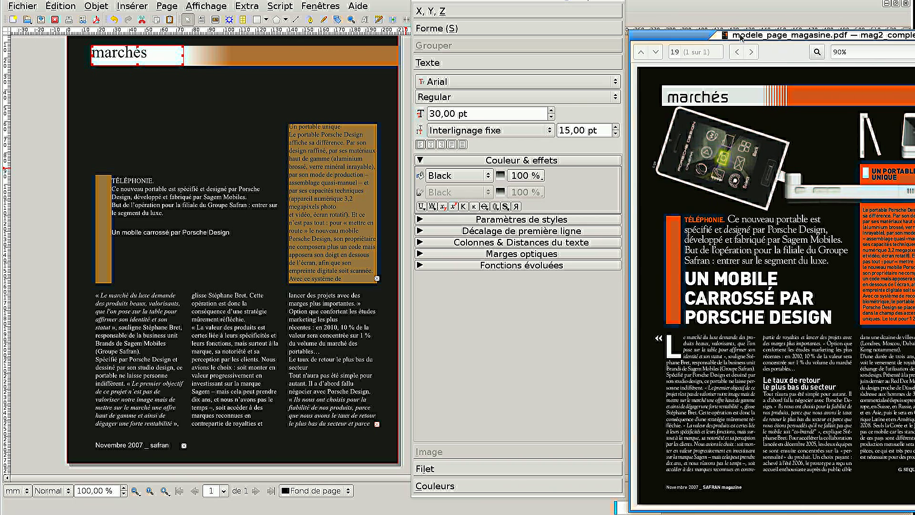
left_click(256, 6)
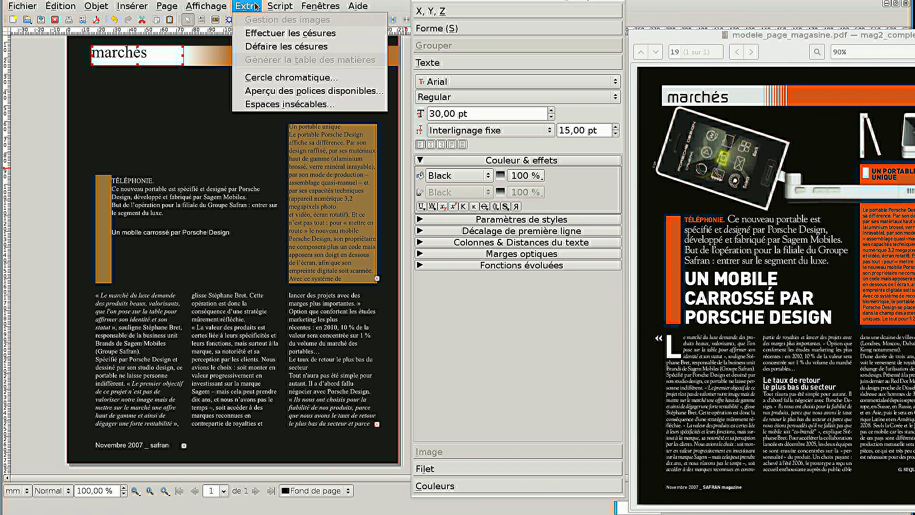
left_click(269, 91)
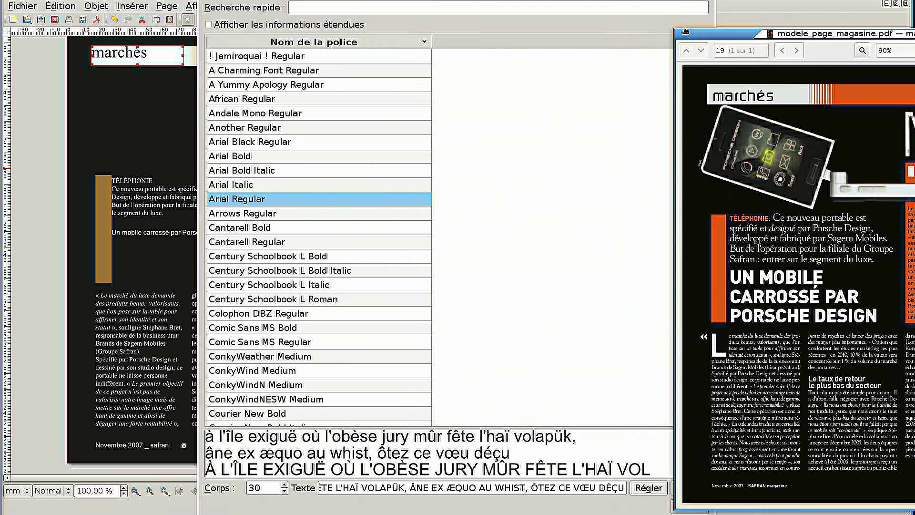
triple_click(432, 489)
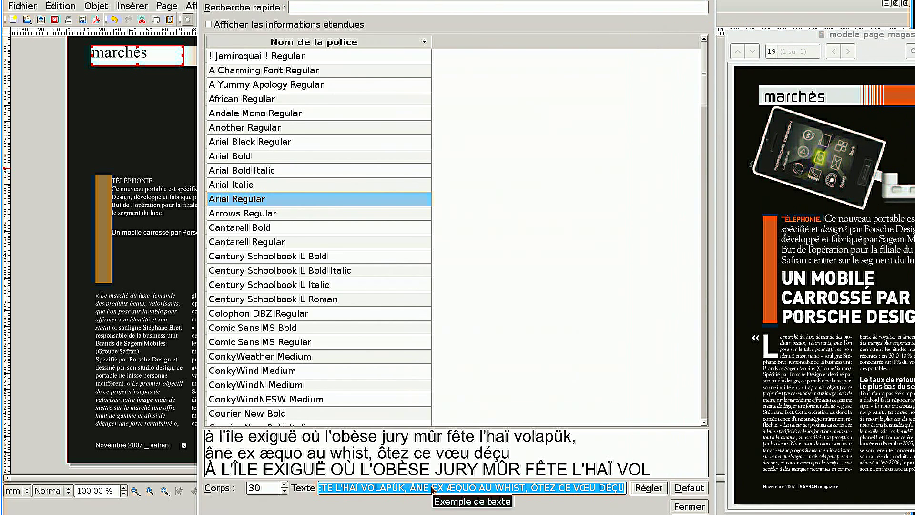
type("marché")
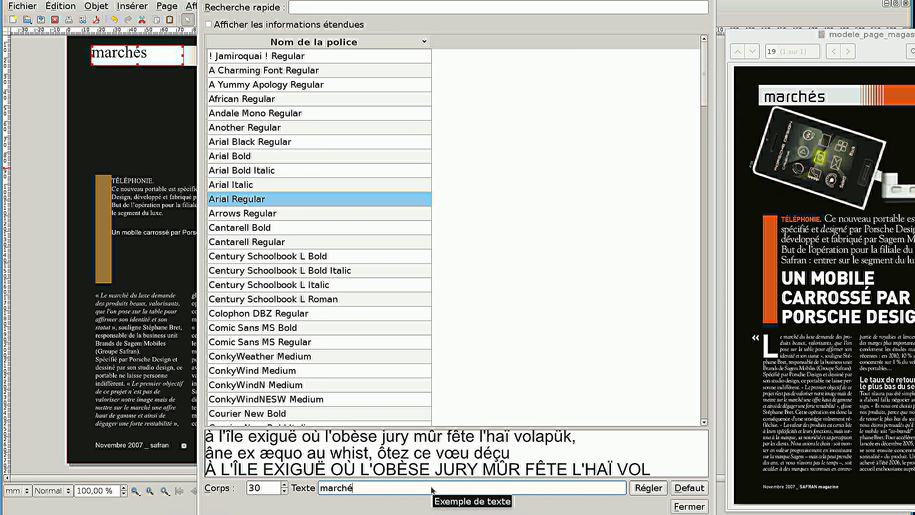
left_click(647, 489)
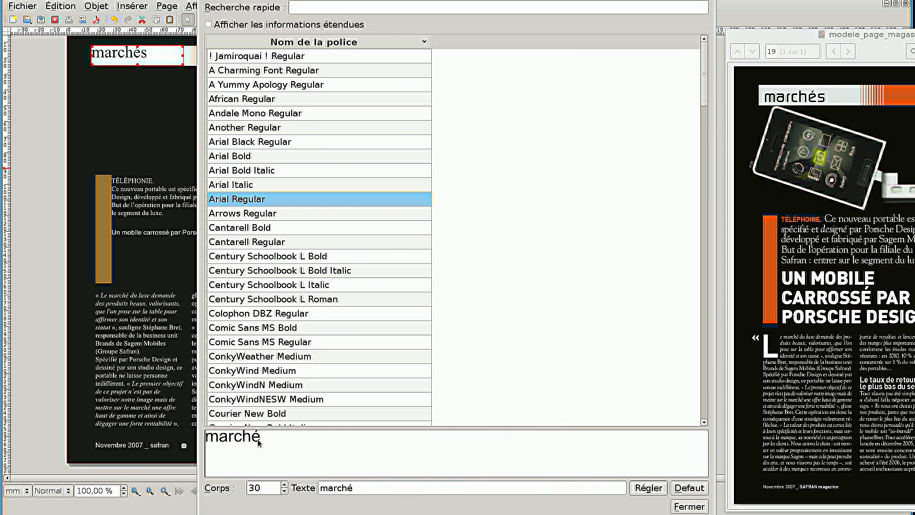
Compare the Cantarell Bold and Regular previews with the model and set the "marchés" heading's font to Cantarell Regular.
left_click(246, 215)
key("Down")
key("Down")
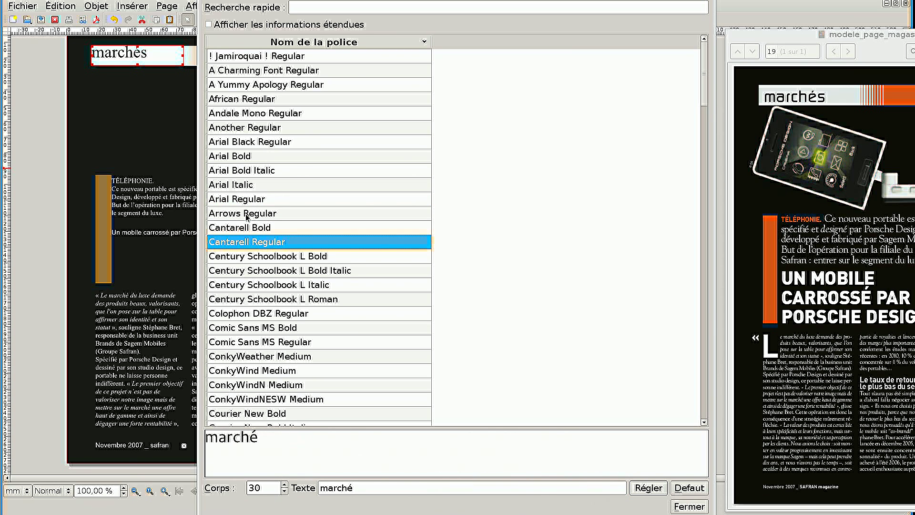
key("Up")
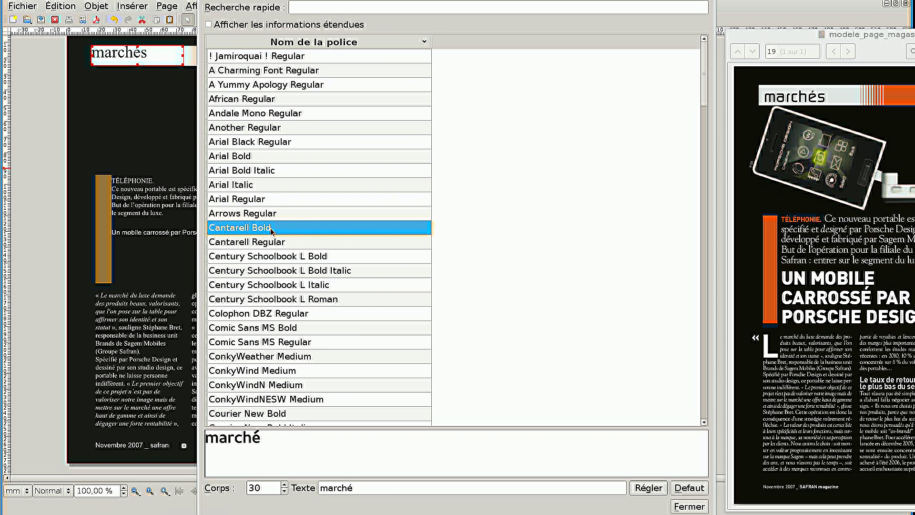
left_click(276, 245)
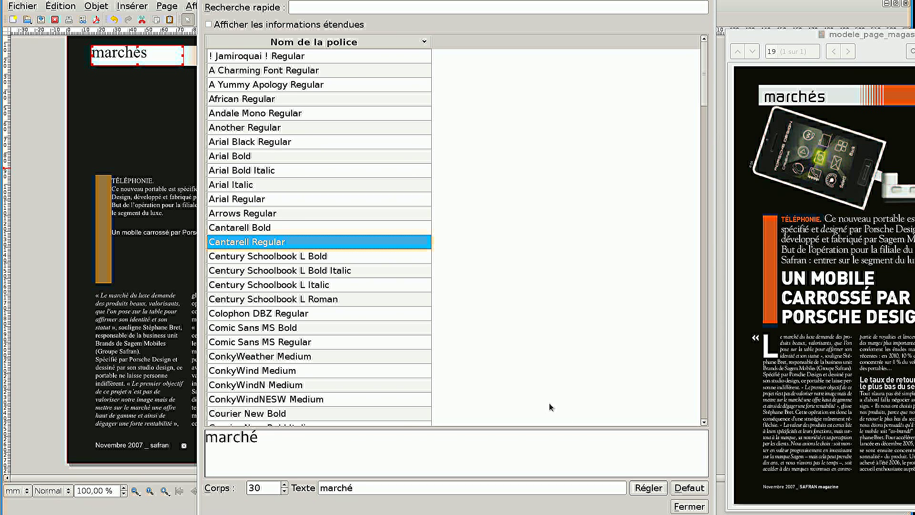
left_click(689, 507)
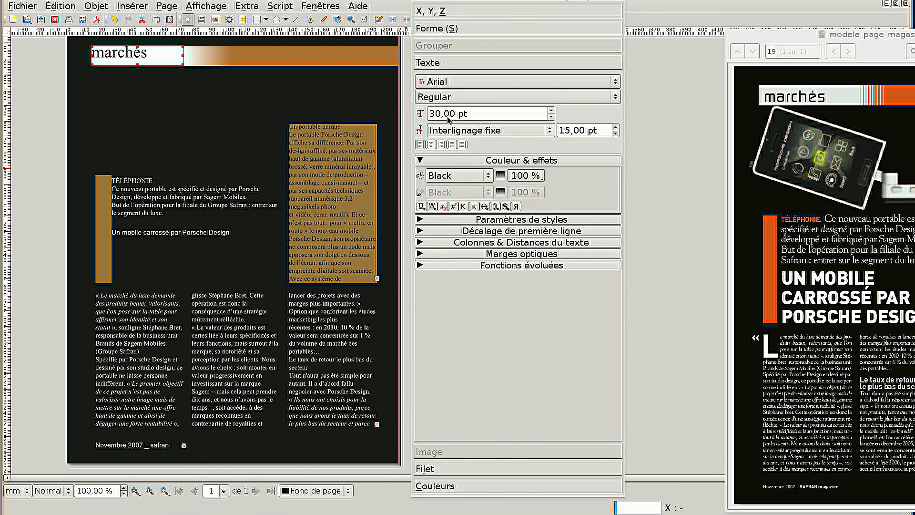
left_click(448, 82)
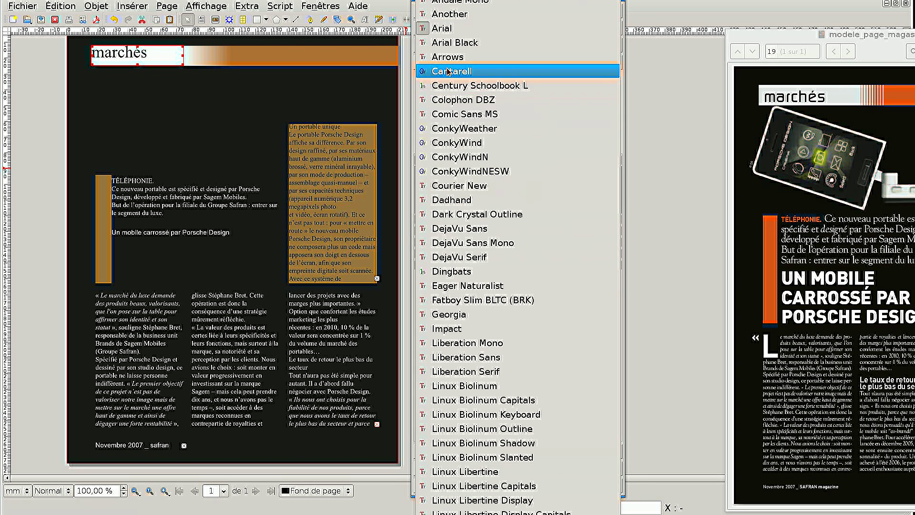
left_click(448, 72)
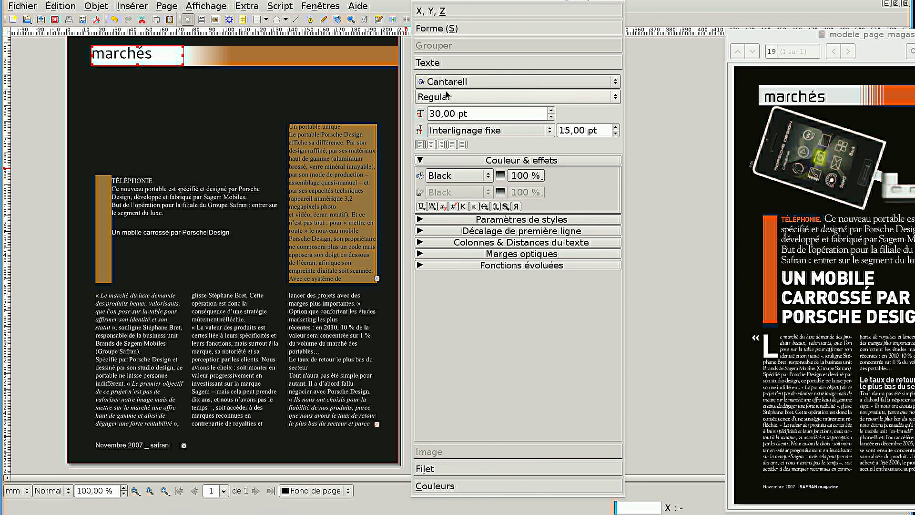
Move the "marchés" text frame within the header banner, aligning its left edge with the body columns and lowering the text.
left_click_drag(166, 63, 164, 70)
left_click_drag(163, 70, 160, 67)
left_click(161, 59)
scroll(142, 59, "up", 2)
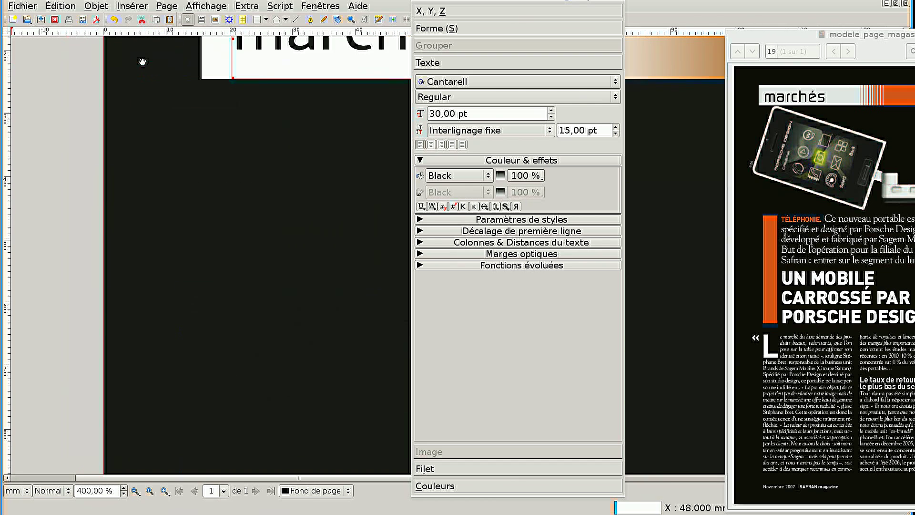
scroll(296, 122, "up", 2)
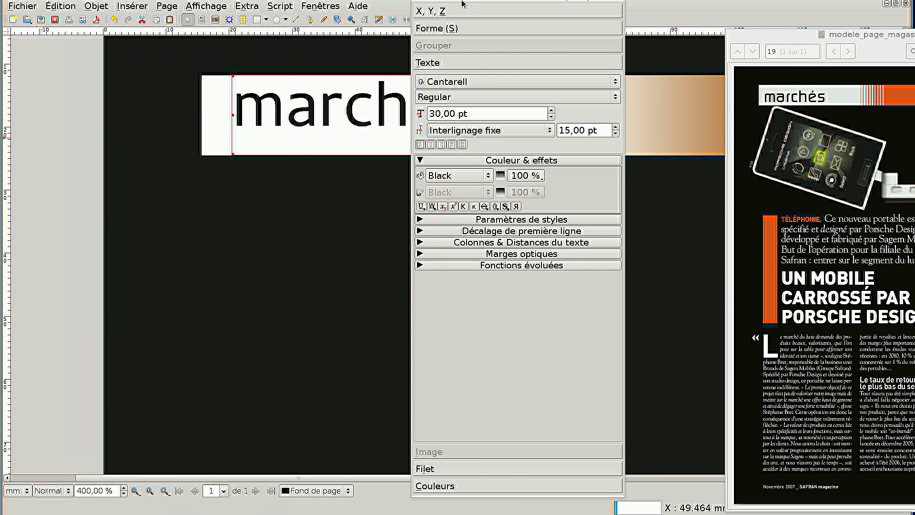
left_click_drag(202, 479, 287, 478)
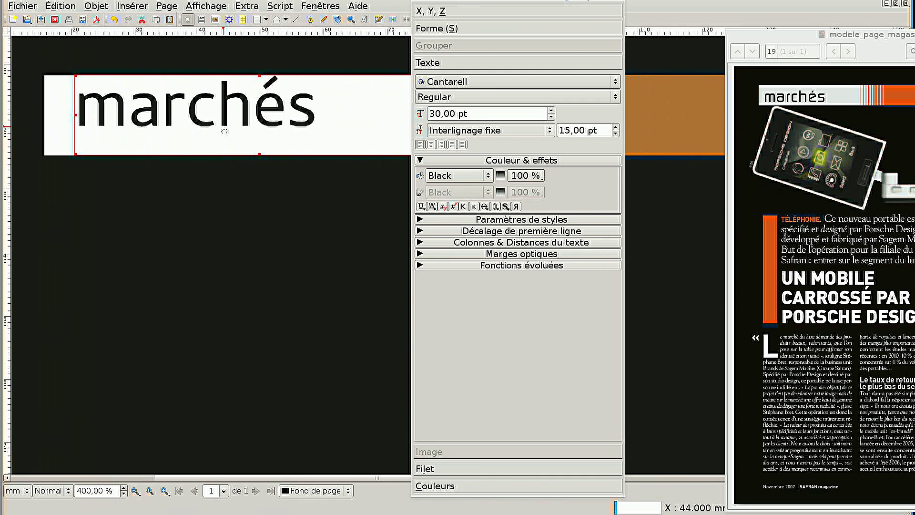
left_click_drag(223, 127, 205, 142)
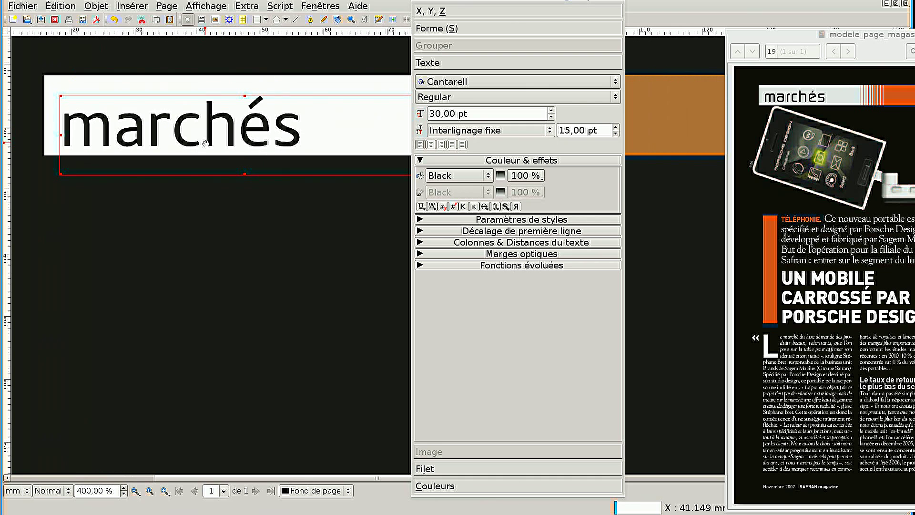
left_click(221, 231)
key("ctrl+1")
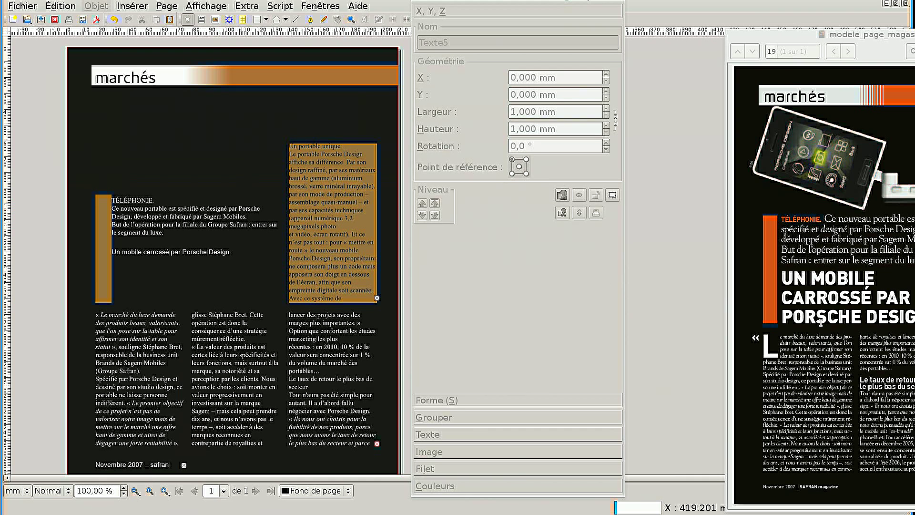
Set the title "Un mobile carrossé par Porsche Design" in all capitals with a font size of 24 pt.
left_click(141, 256)
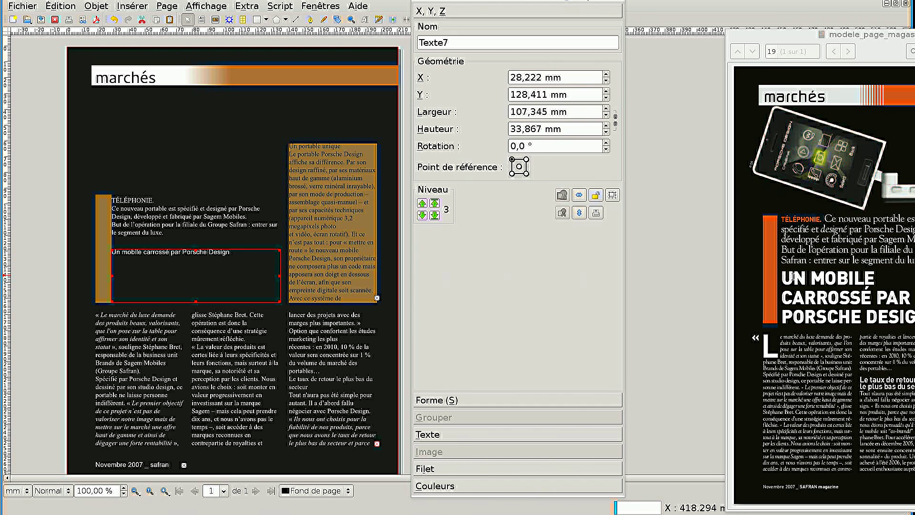
left_click(476, 438)
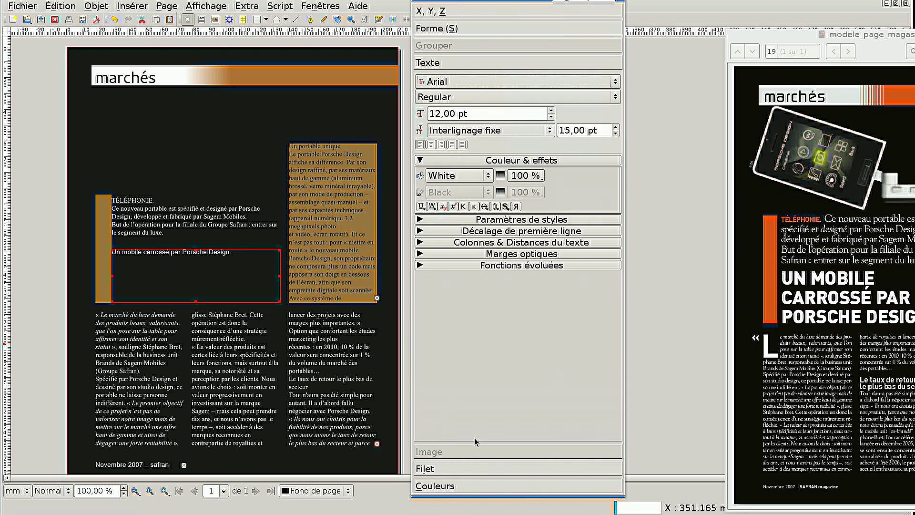
left_click(464, 206)
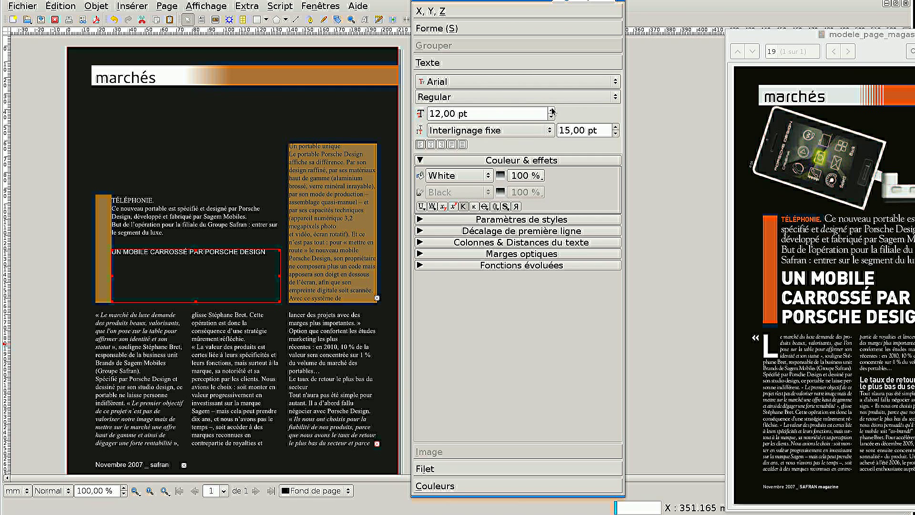
scroll(553, 110, "up", 7)
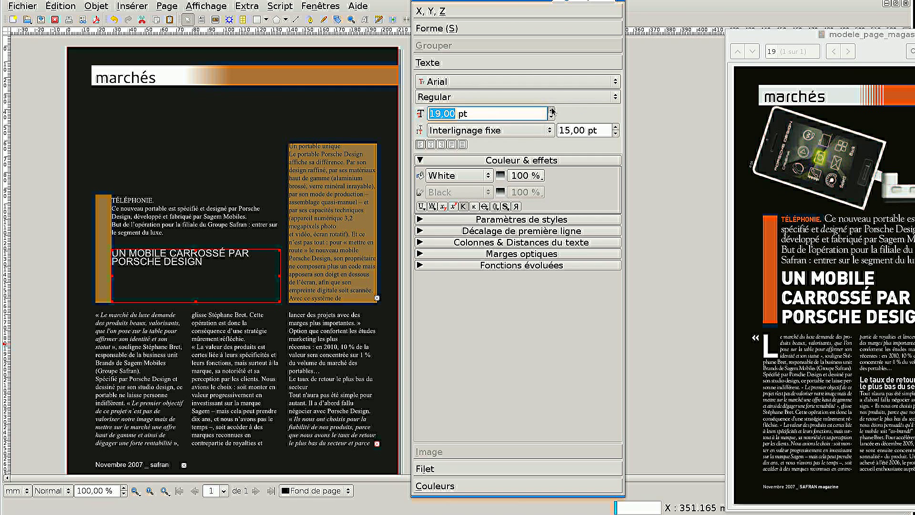
scroll(552, 110, "up", 5)
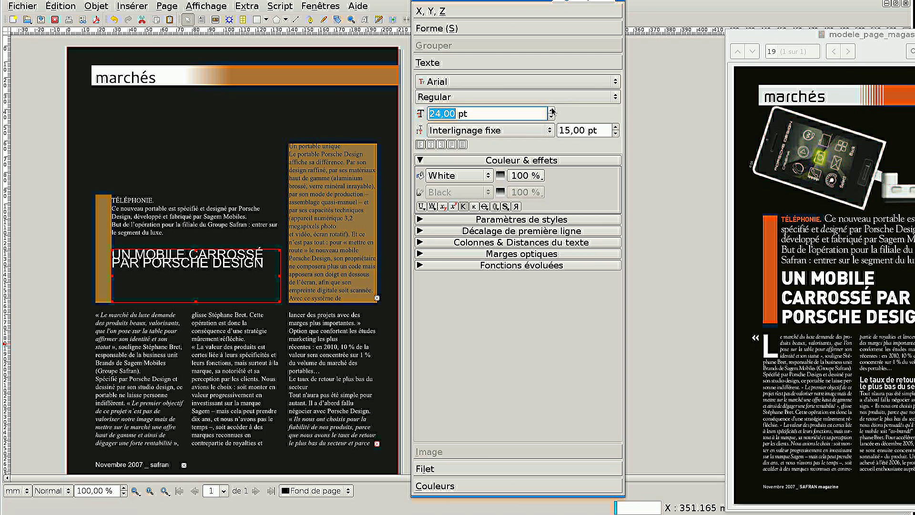
Set the title "UN MOBILE CARROSSÉ PAR PORSCHE DESIGN" in Arial Black at 27 pt with 29 pt fixed line spacing.
scroll(552, 110, "up", 3)
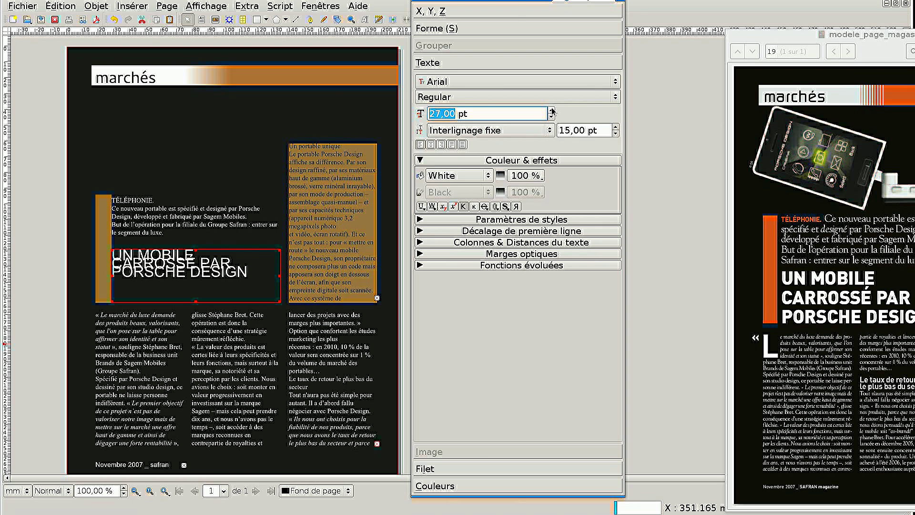
left_click(467, 82)
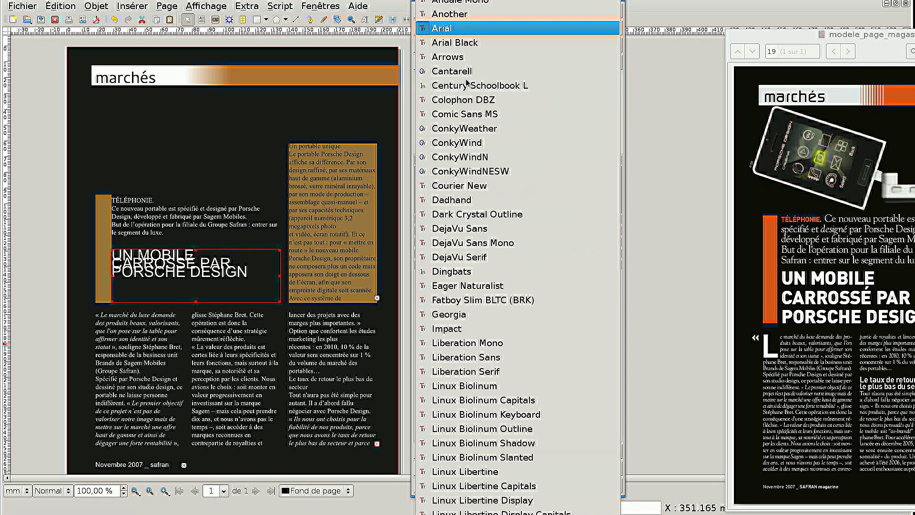
left_click(463, 46)
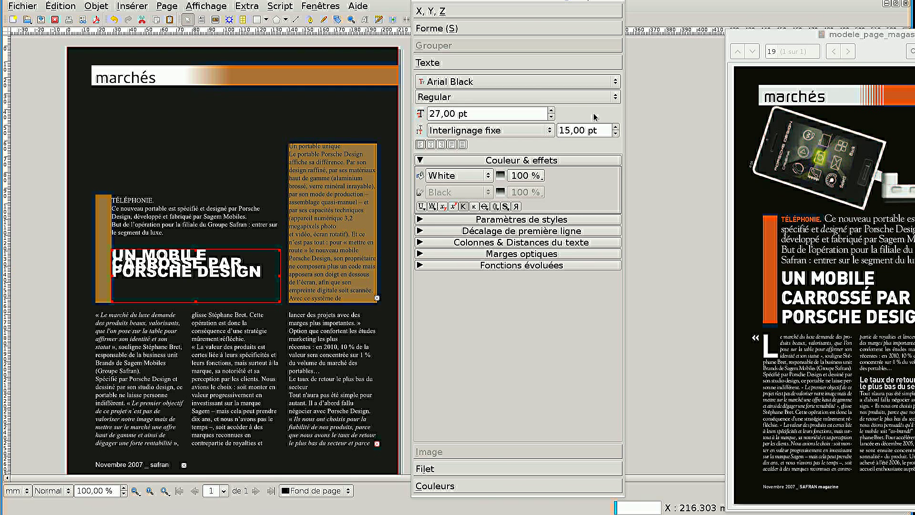
scroll(617, 129, "up", 9)
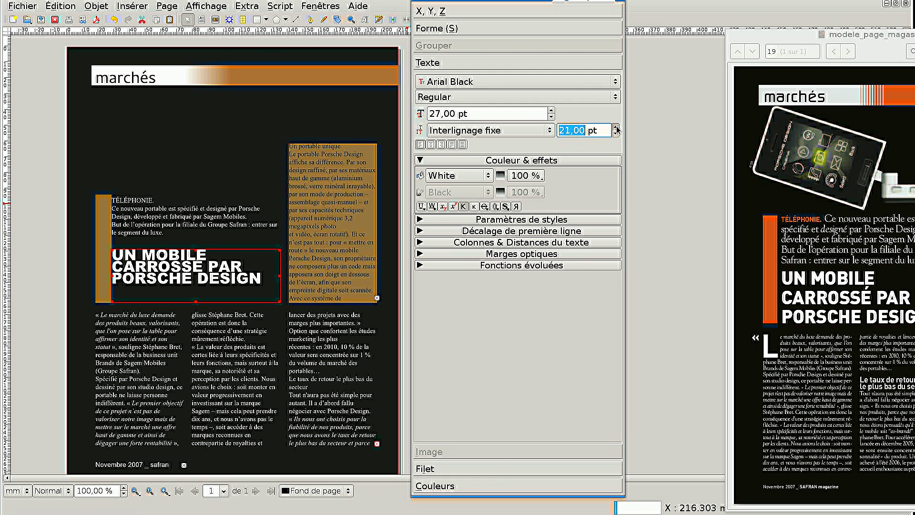
scroll(617, 129, "up", 2)
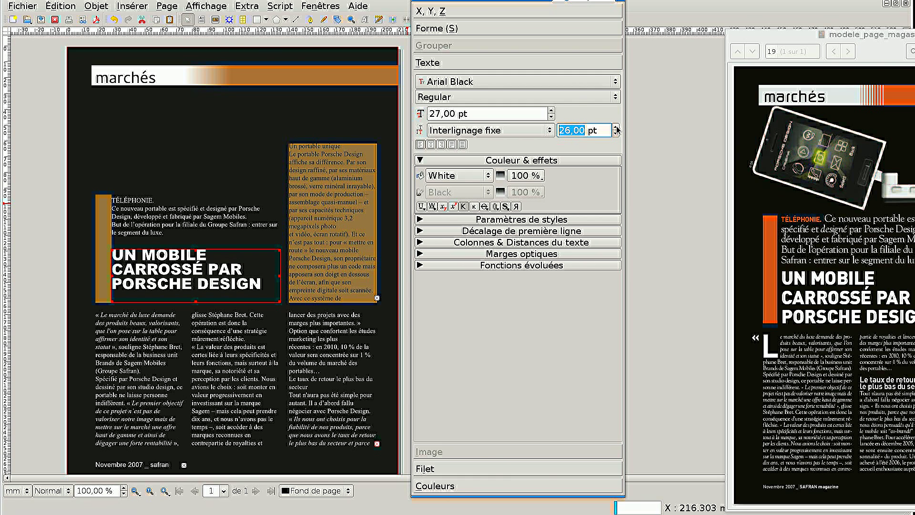
scroll(617, 129, "up", 1)
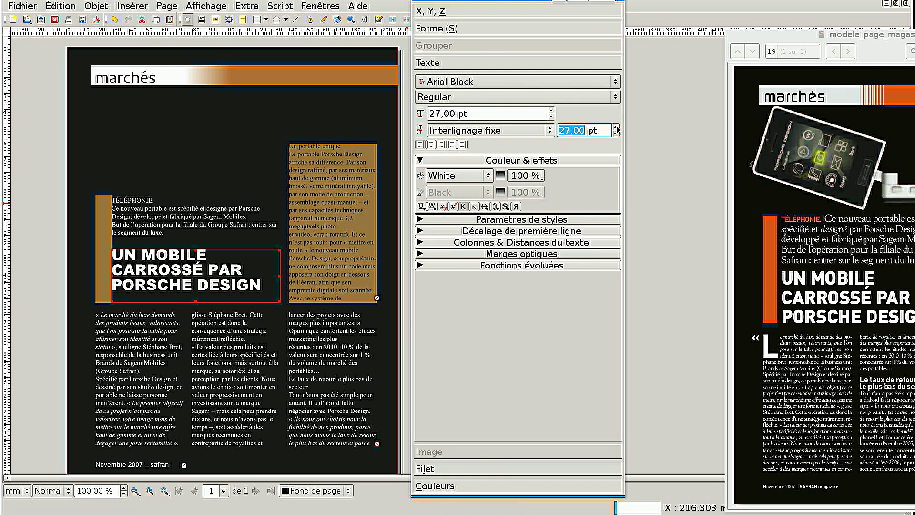
scroll(617, 130, "up", 2)
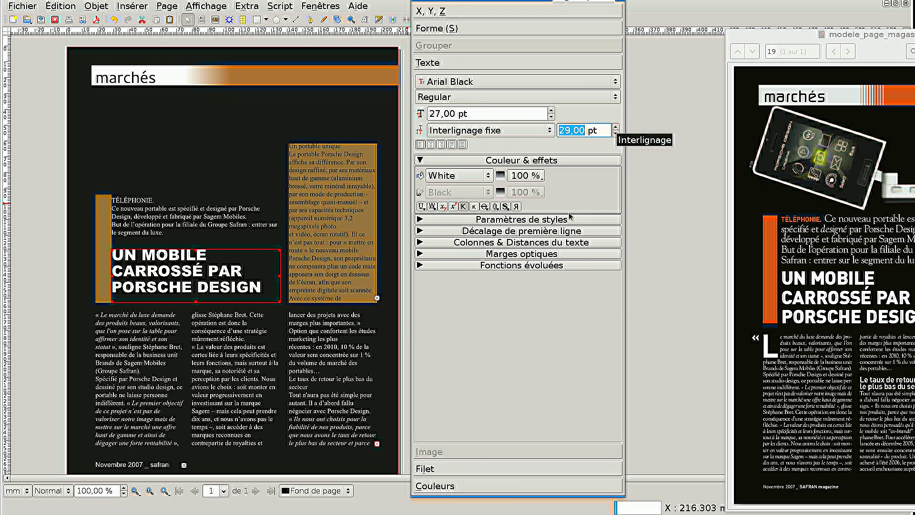
Stretch the title's characters vertically to 120 % and increase its line spacing by 2 pt.
left_click(541, 267)
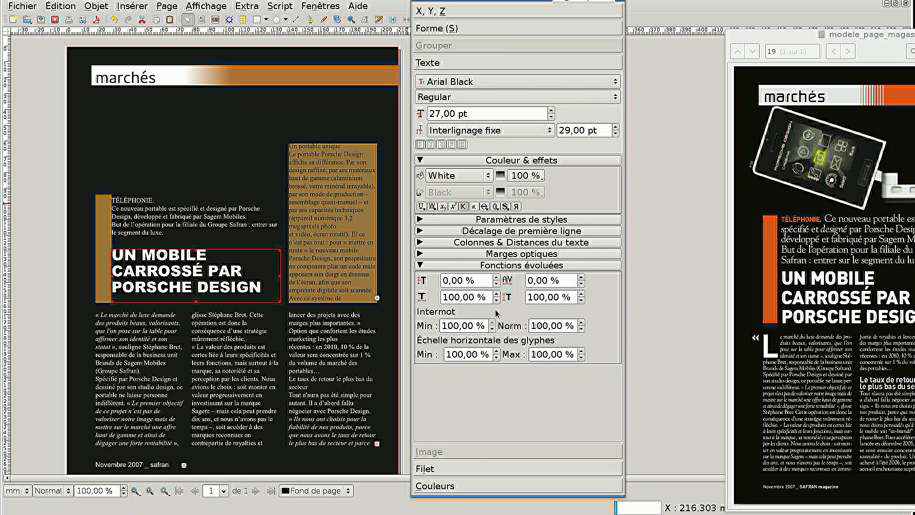
left_click(534, 299)
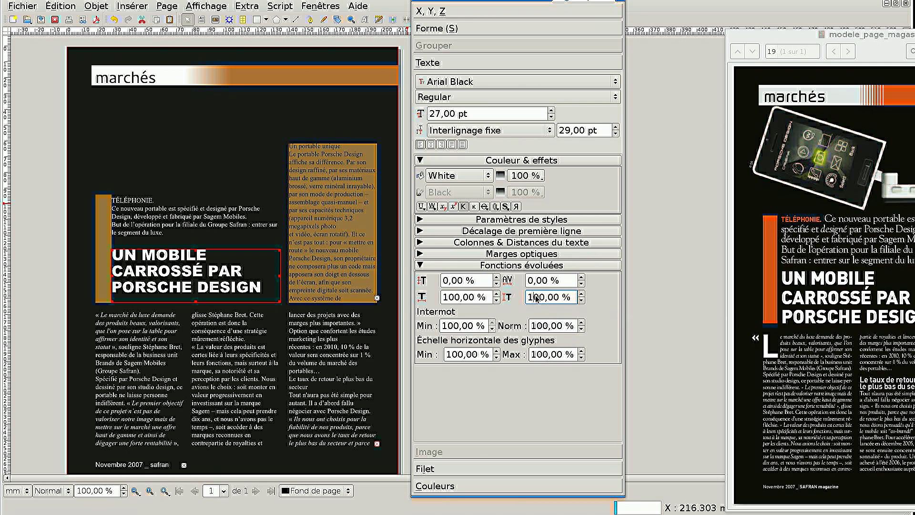
left_click(581, 294)
left_click(582, 295)
left_click(582, 295)
left_click(581, 294)
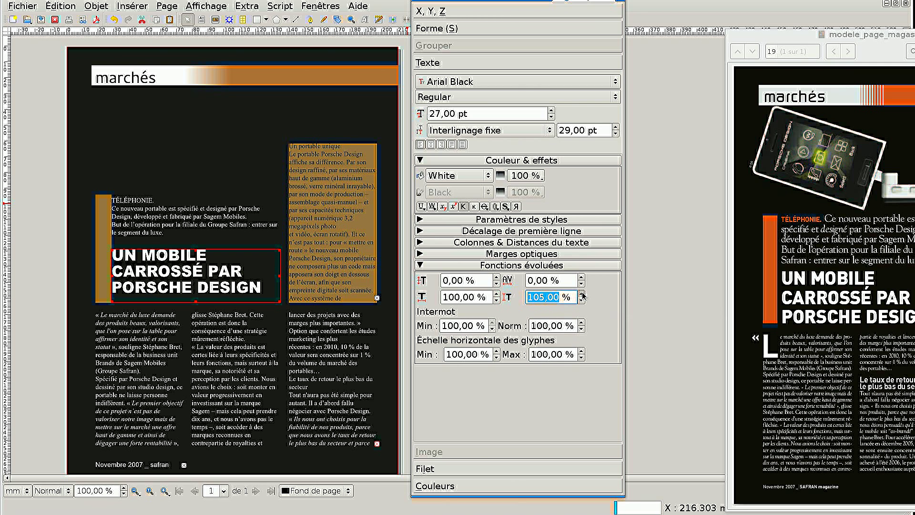
left_click(582, 294)
left_click(582, 295)
left_click(581, 294)
left_click(581, 294)
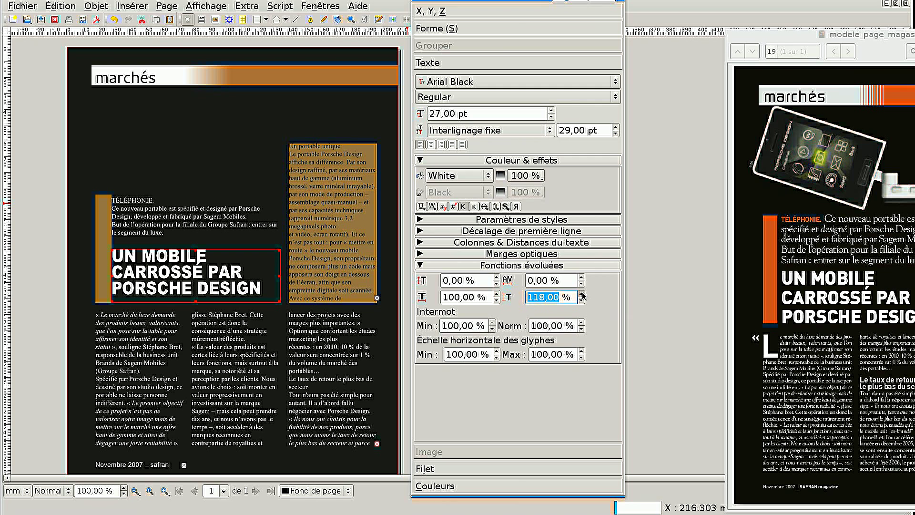
left_click(582, 294)
left_click(582, 294)
left_click(616, 128)
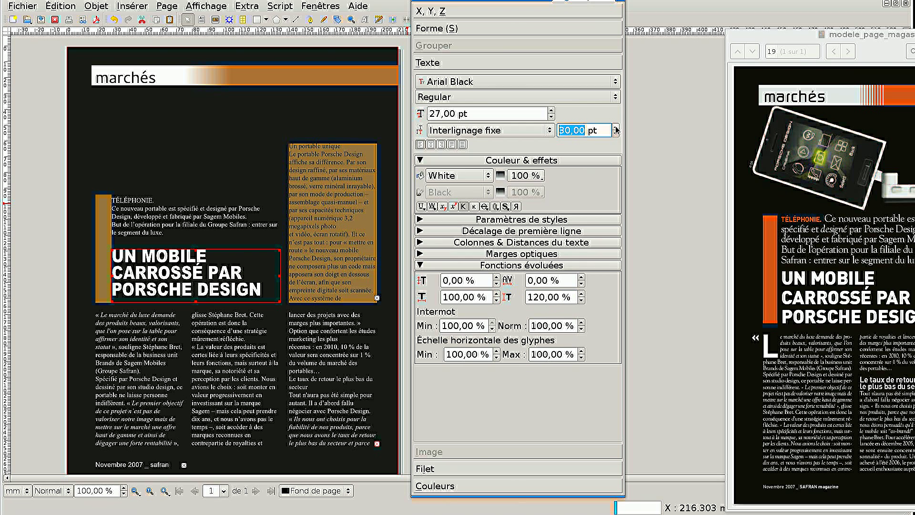
left_click(616, 127)
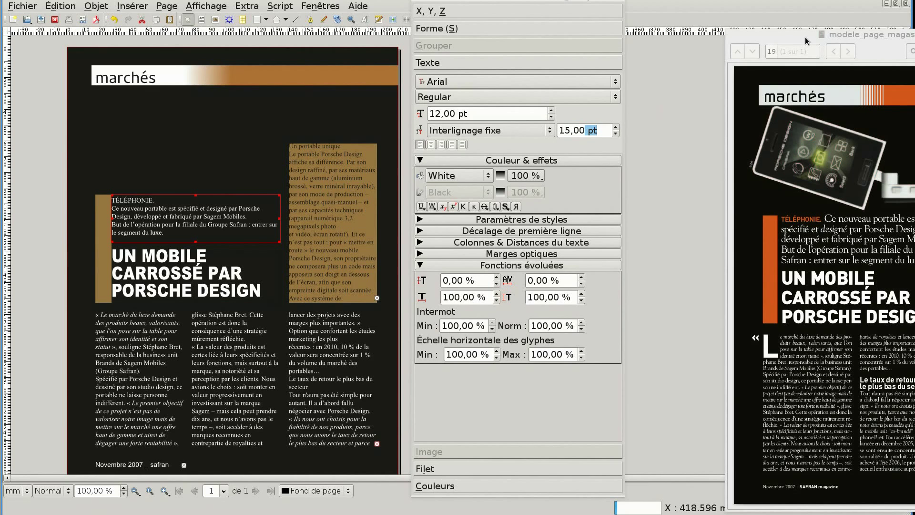
Bring the model PDF closer for comparison, then colour the word "TÉLÉPHONIE." Orange and set it in bold.
left_click_drag(807, 41, 722, 32)
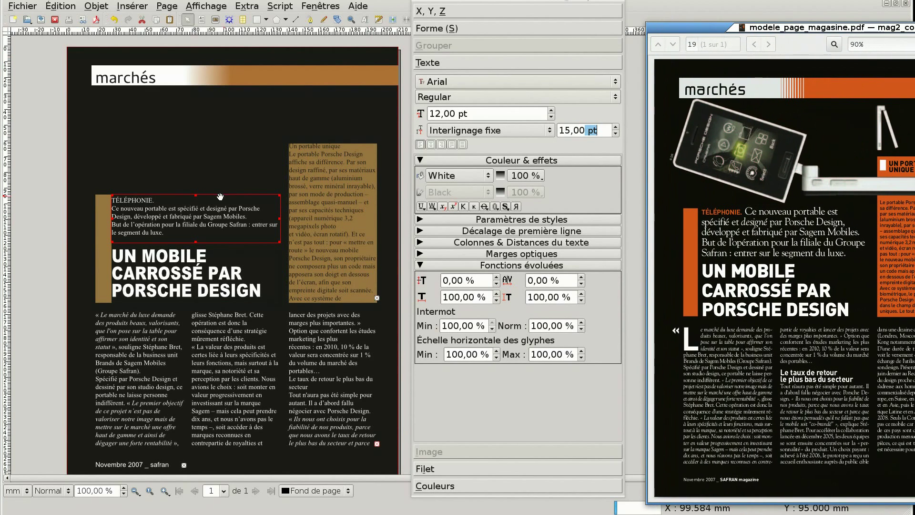
double_click(141, 198)
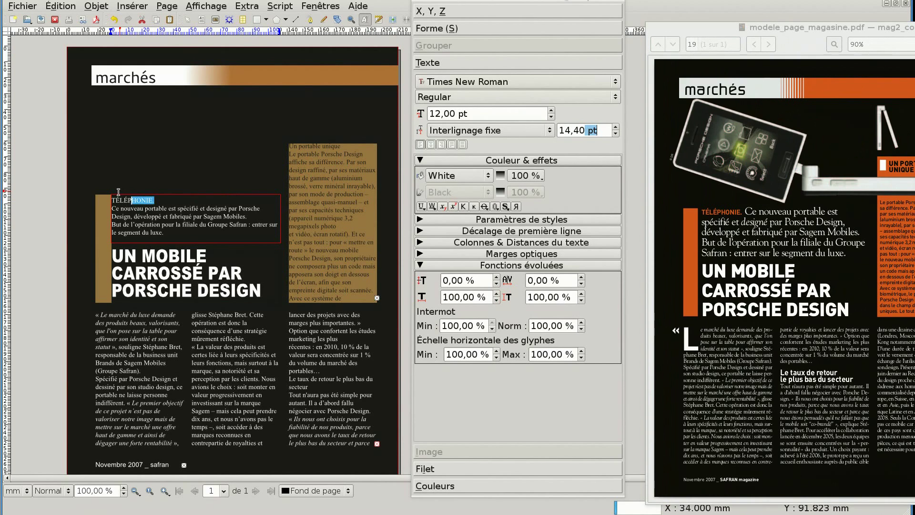
double_click(141, 203)
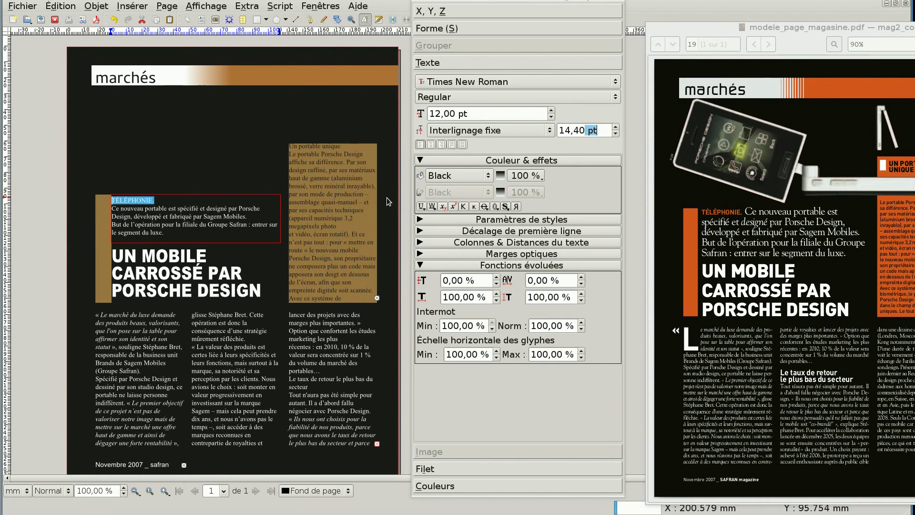
left_click(453, 176)
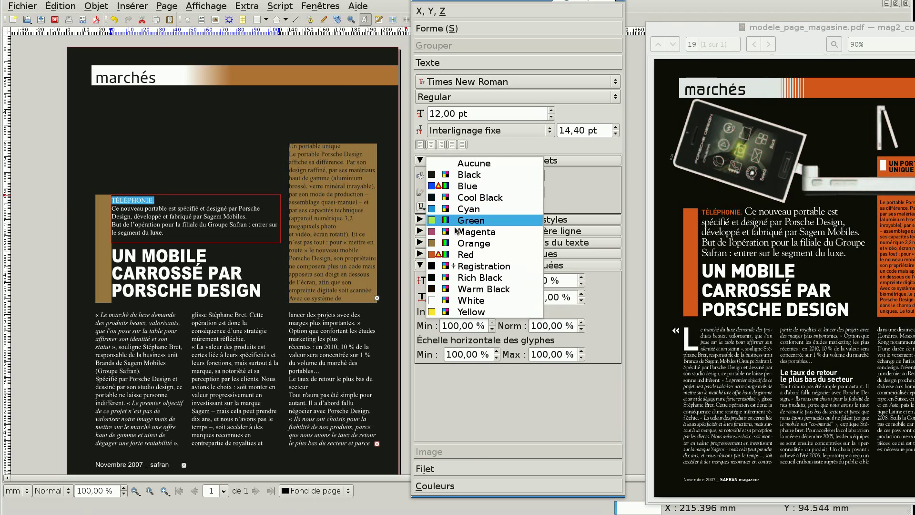
left_click(458, 243)
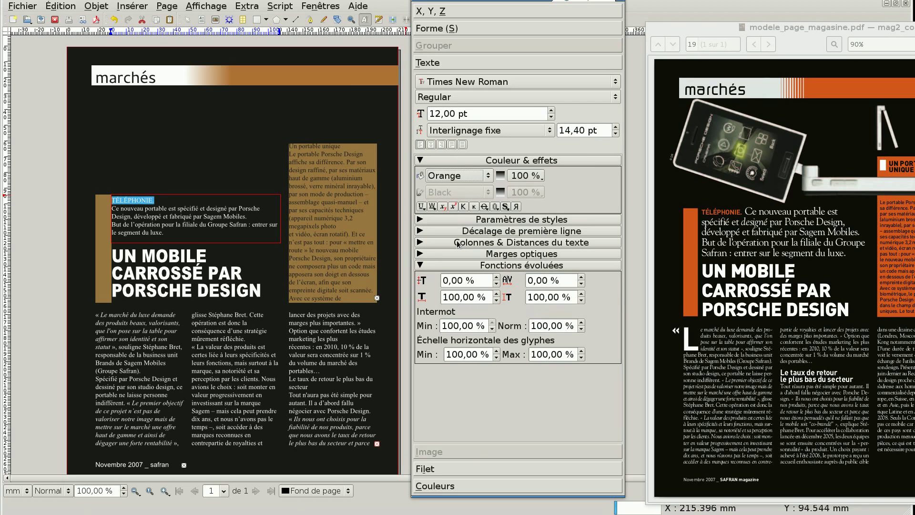
left_click(460, 97)
left_click(458, 56)
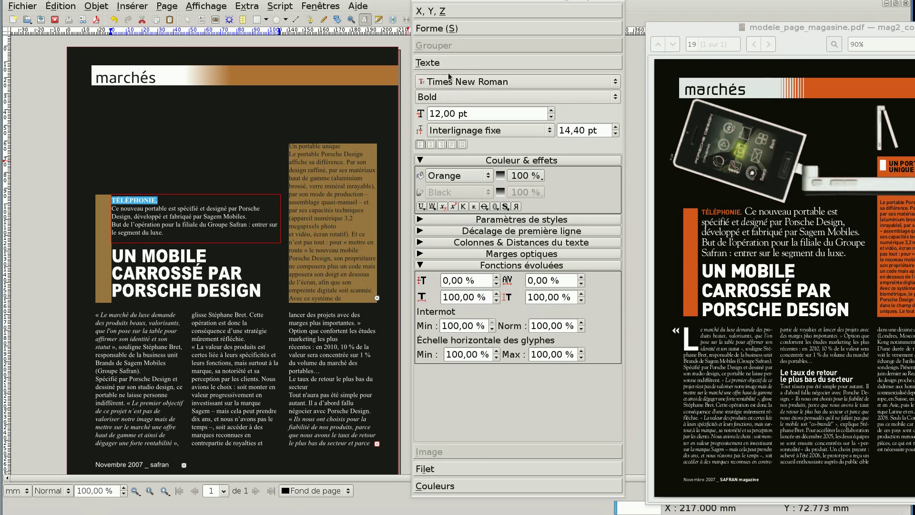
Remove the line break after "TÉLÉPHONIE." so the introduction continues on the same line.
left_click(201, 203)
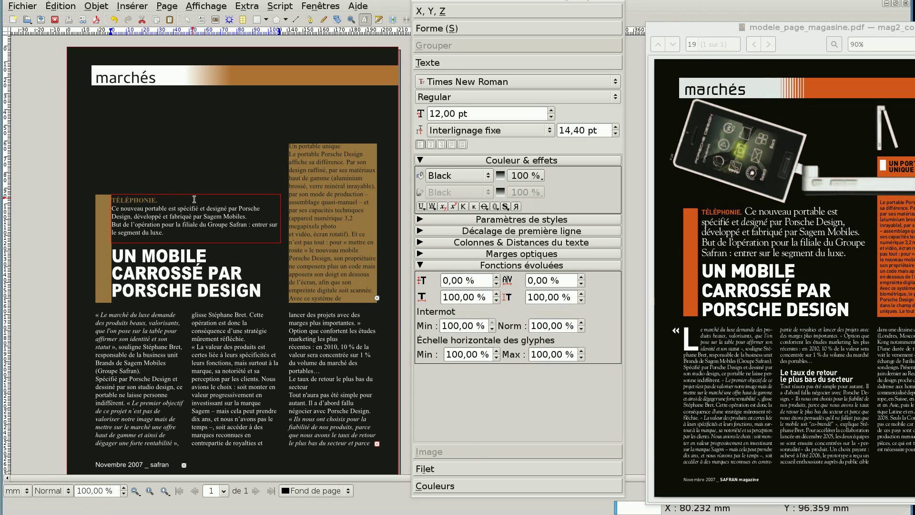
key("BackSpace")
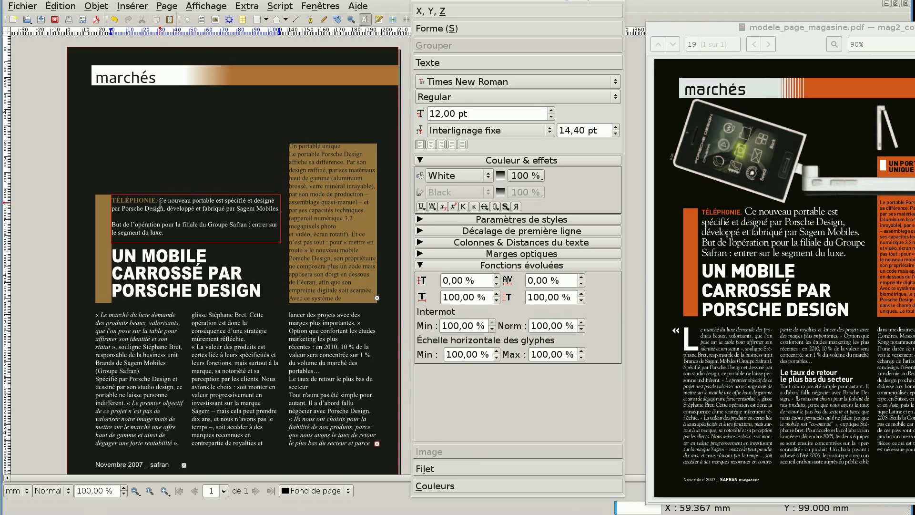
left_click_drag(159, 201, 166, 234)
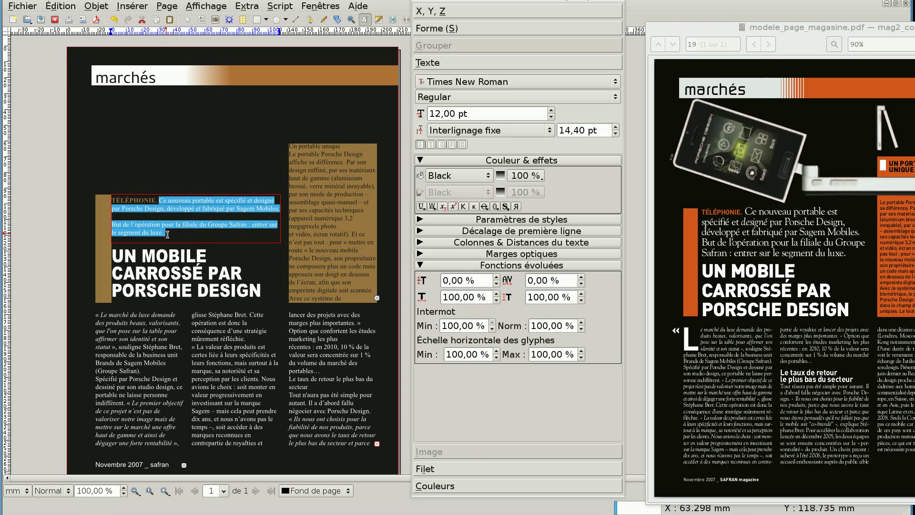
left_click(190, 214)
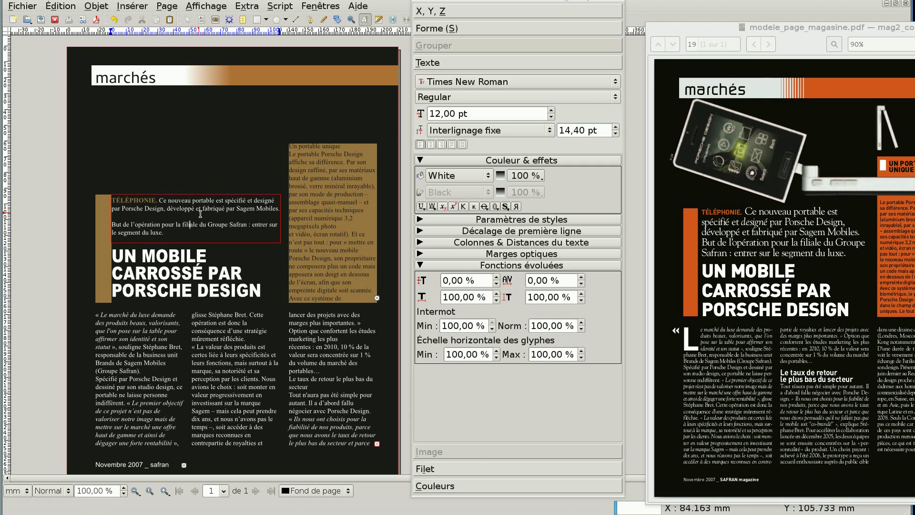
key("End")
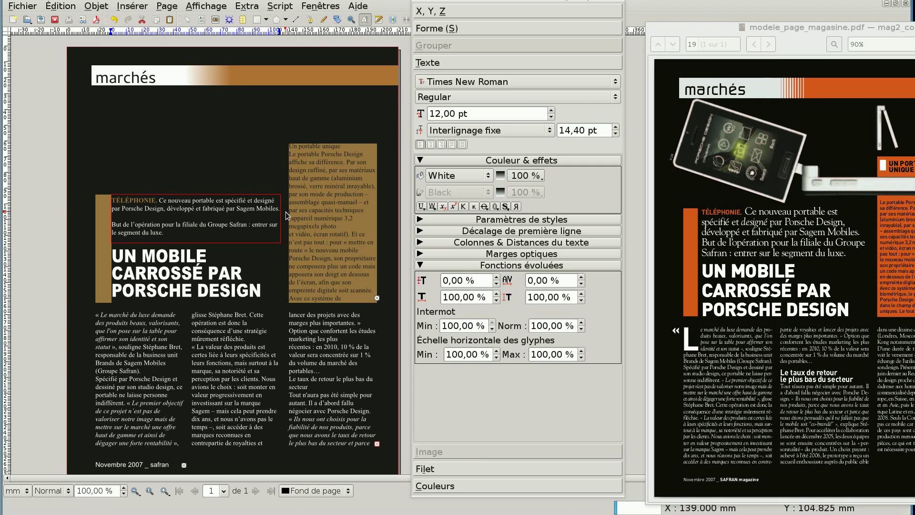
Set the introduction text after "TÉLÉPHONIE." to a 16 pt font size with 16 pt line spacing.
left_click_drag(165, 233, 159, 200)
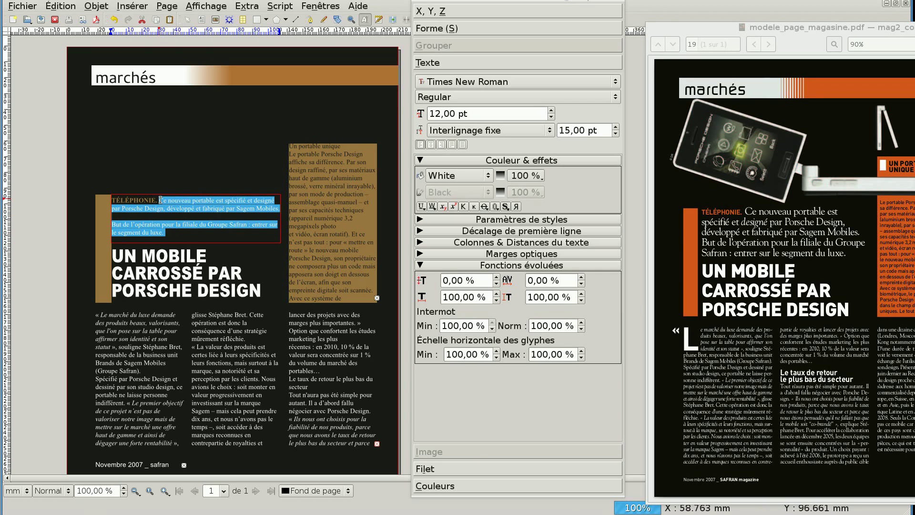
left_click(552, 111)
left_click(552, 111)
left_click(552, 111)
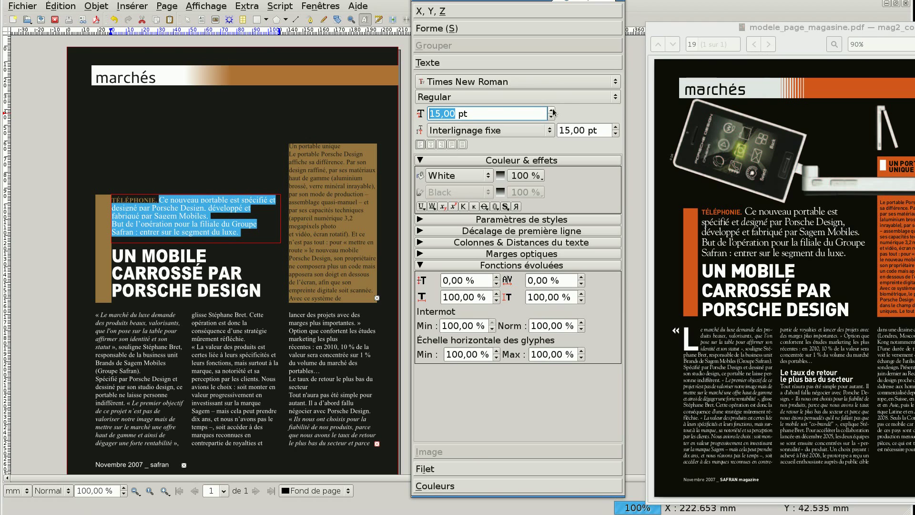
left_click(552, 111)
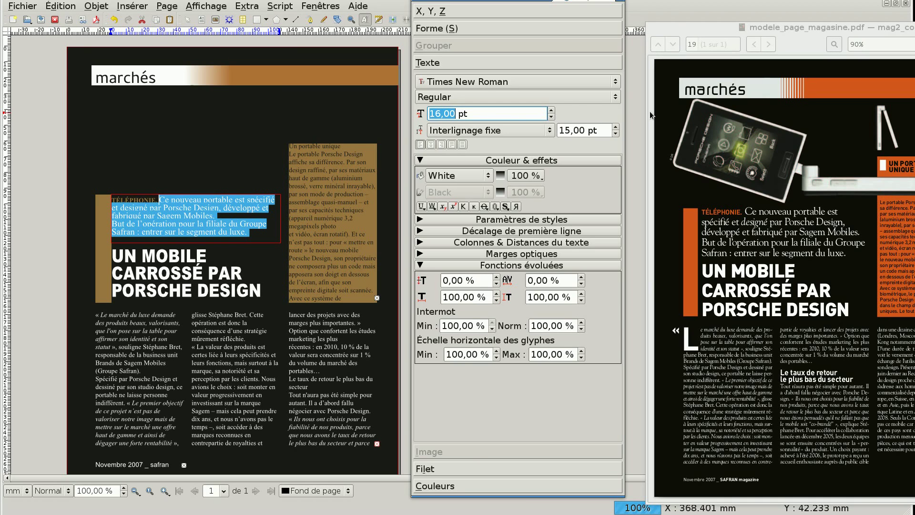
left_click(616, 128)
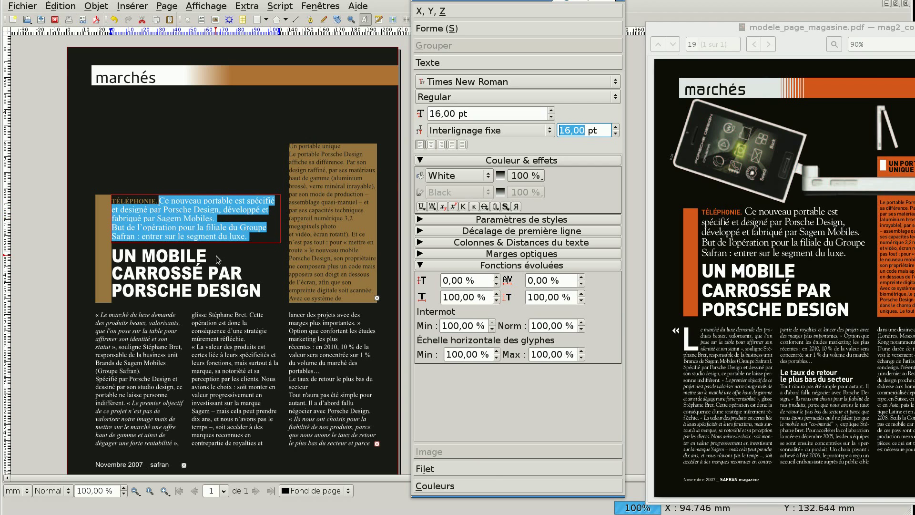
Set the word "designé" in the introduction in italic.
left_click(235, 227)
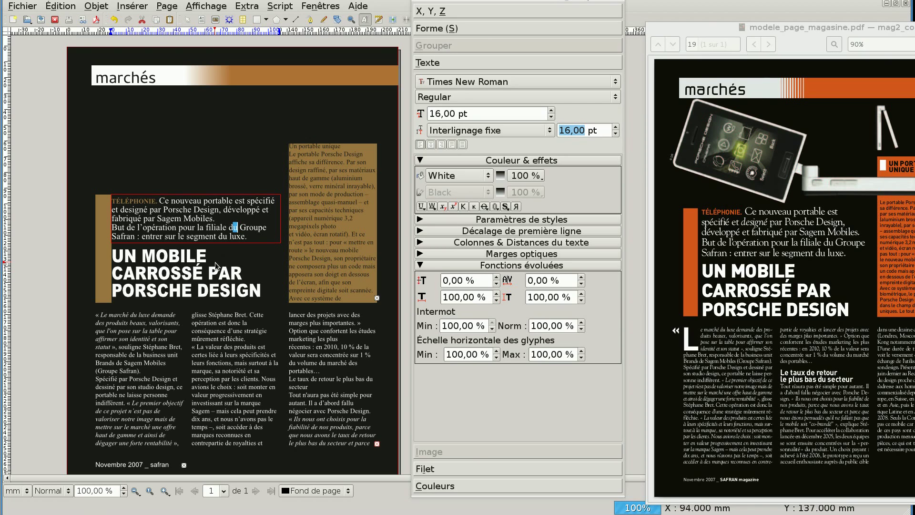
double_click(137, 210)
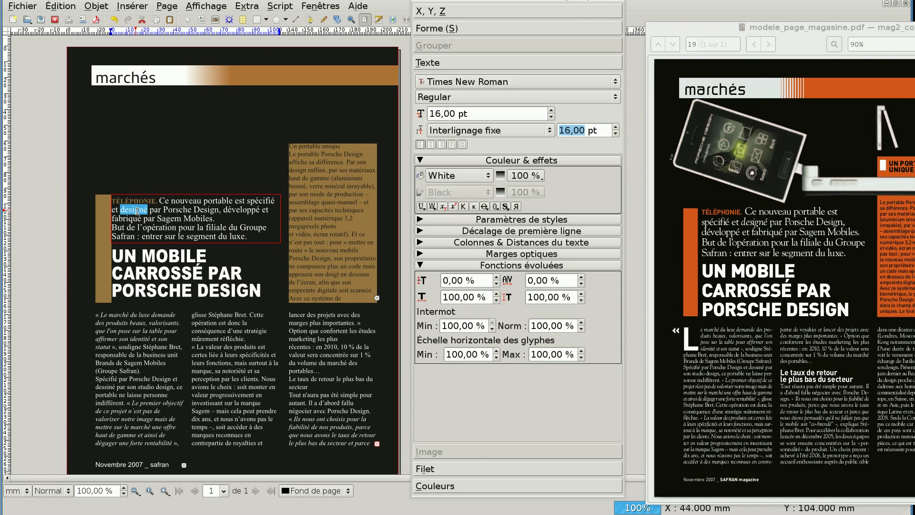
left_click(473, 96)
left_click(472, 84)
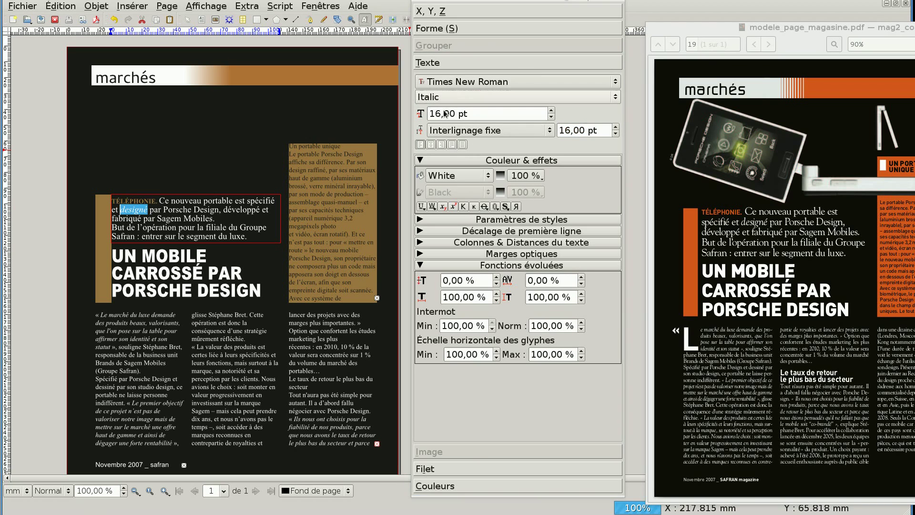
left_click(224, 236)
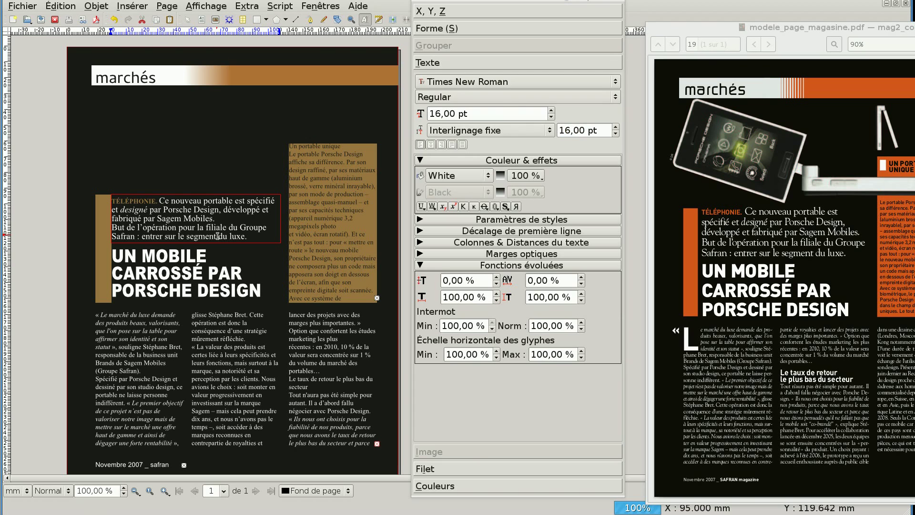
Draw a small rectangle about 8.4 mm wide and 10.9 mm high over the sidebar's upper-left corner.
left_click(194, 191)
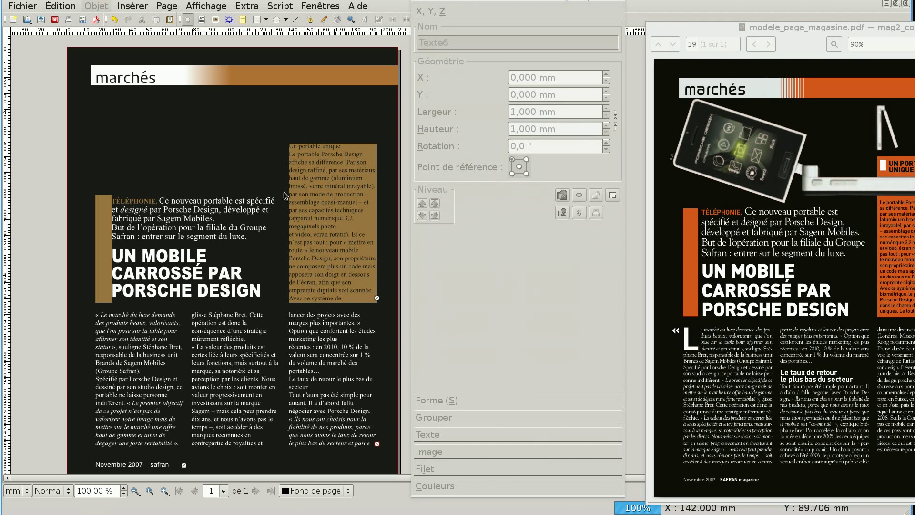
left_click(257, 23)
left_click_drag(280, 137, 294, 153)
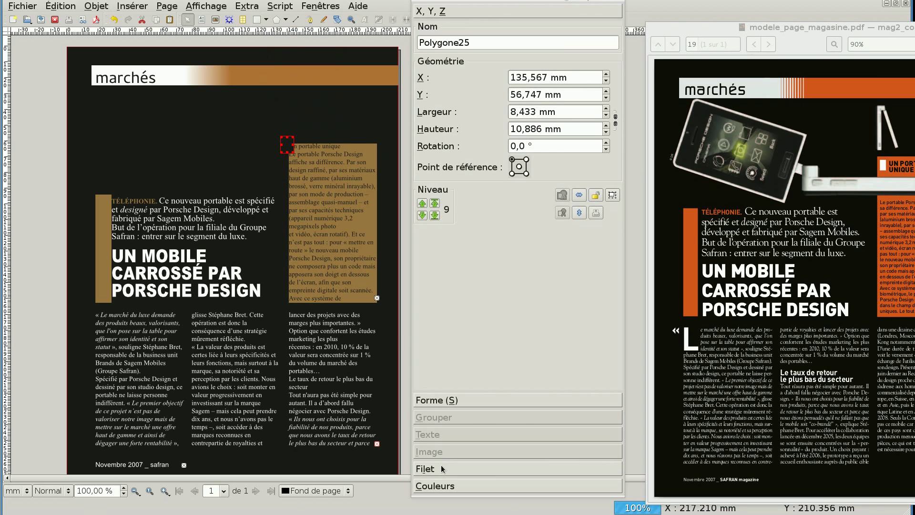
Fill the small rectangle with White and make the sidebar text wrap around it using the frame shape.
left_click(439, 486)
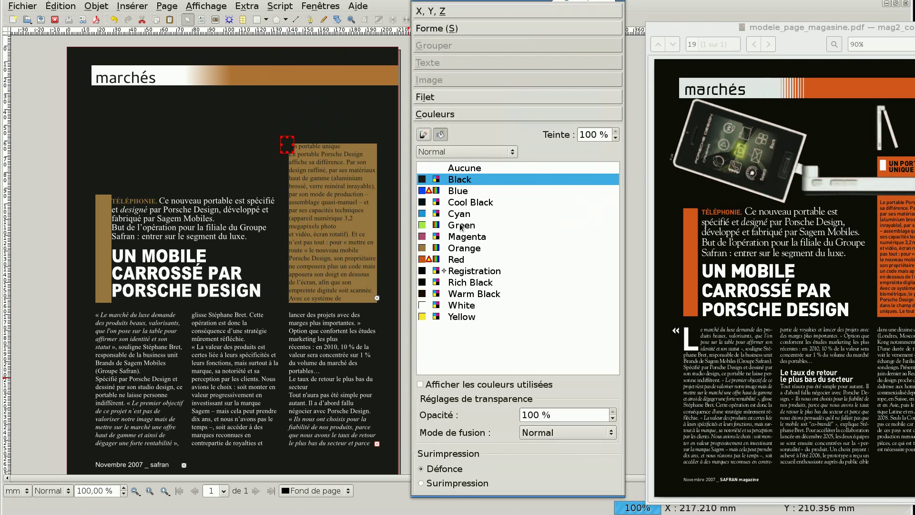
left_click(458, 304)
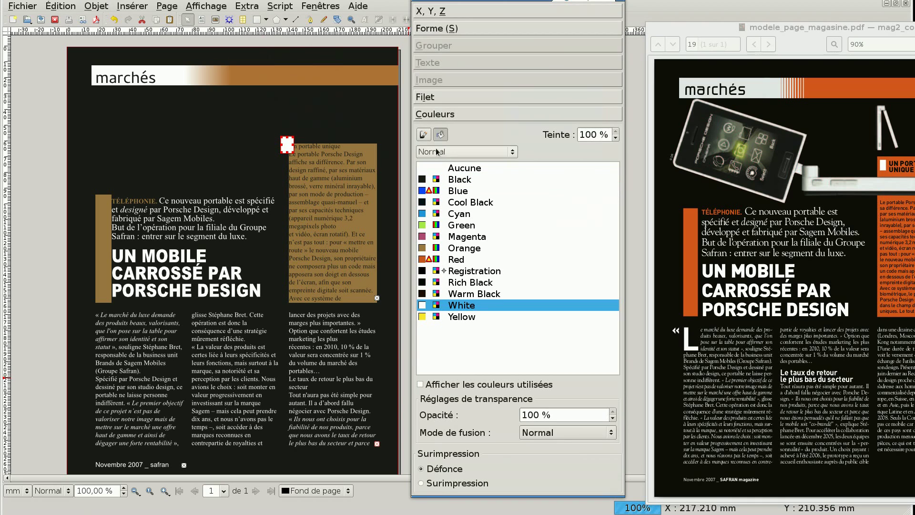
left_click(424, 134)
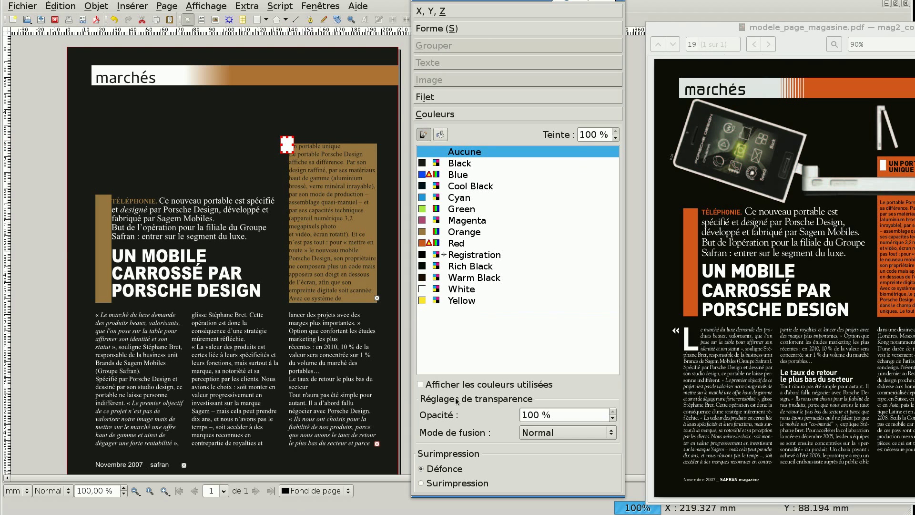
left_click(451, 29)
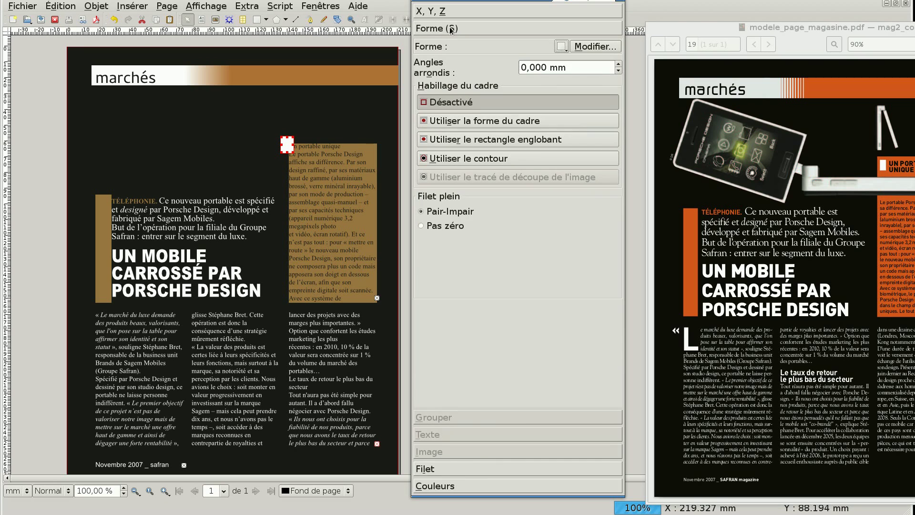
left_click(452, 124)
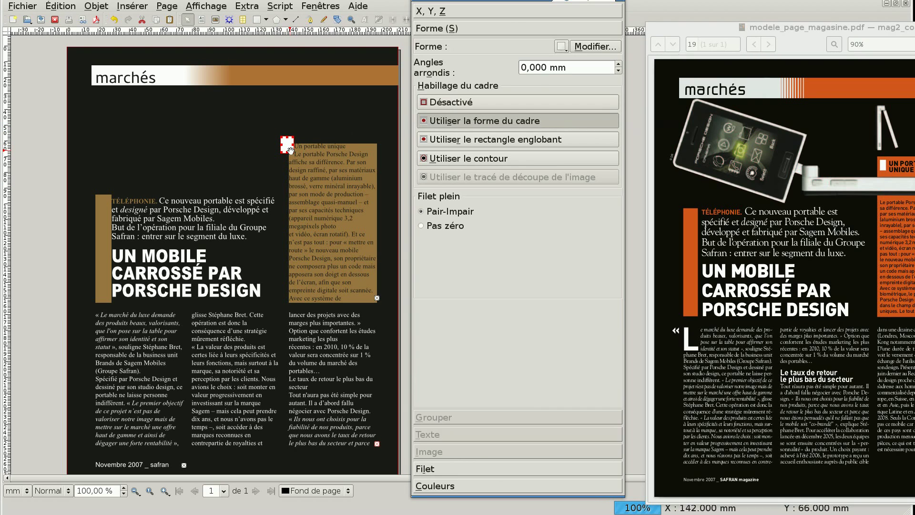
Shrink the white rectangle so it fits inside the sidebar's upper-left corner, and move the properties palette clear of the page.
left_click_drag(280, 135, 286, 144)
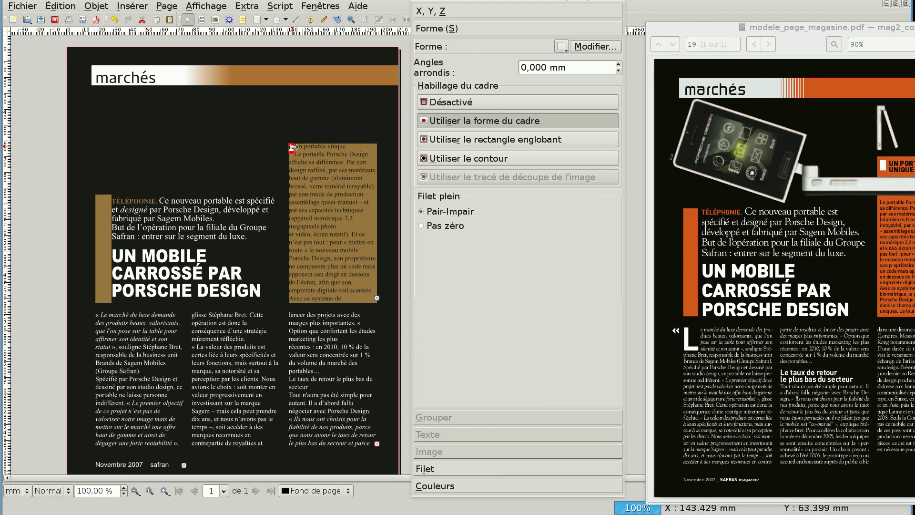
scroll(294, 147, "up", 1)
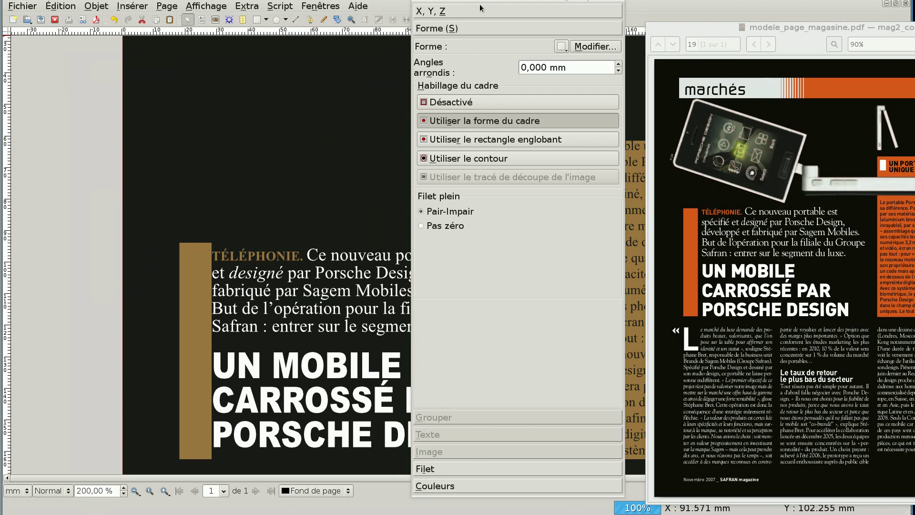
left_click_drag(483, 4, 757, 44)
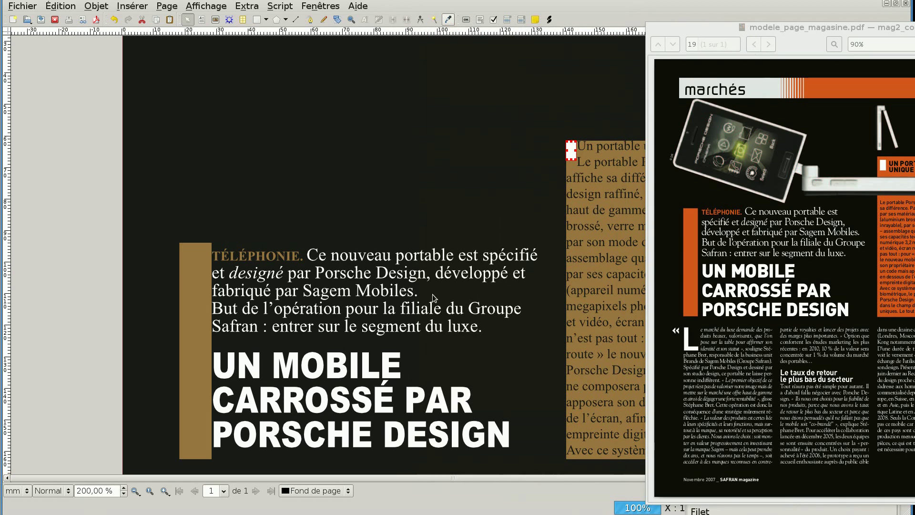
left_click(238, 7)
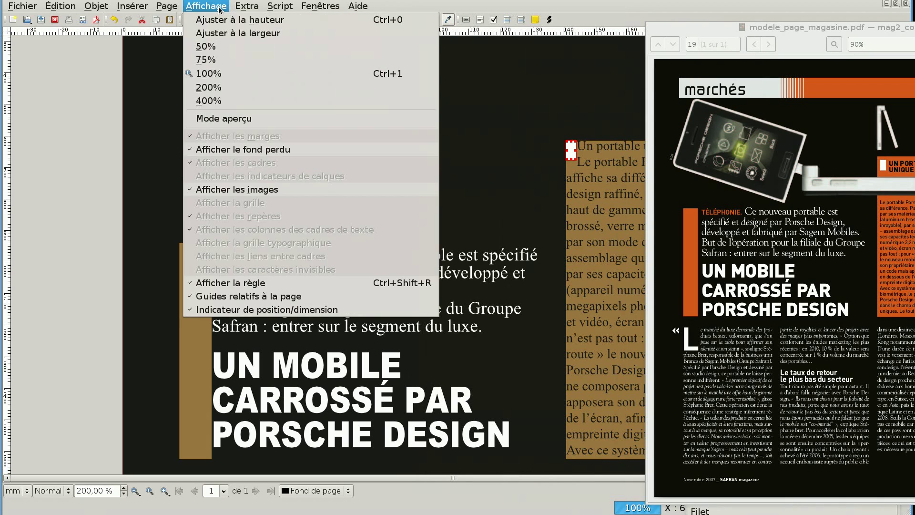
mouse_move(215, 9)
mouse_move(178, 8)
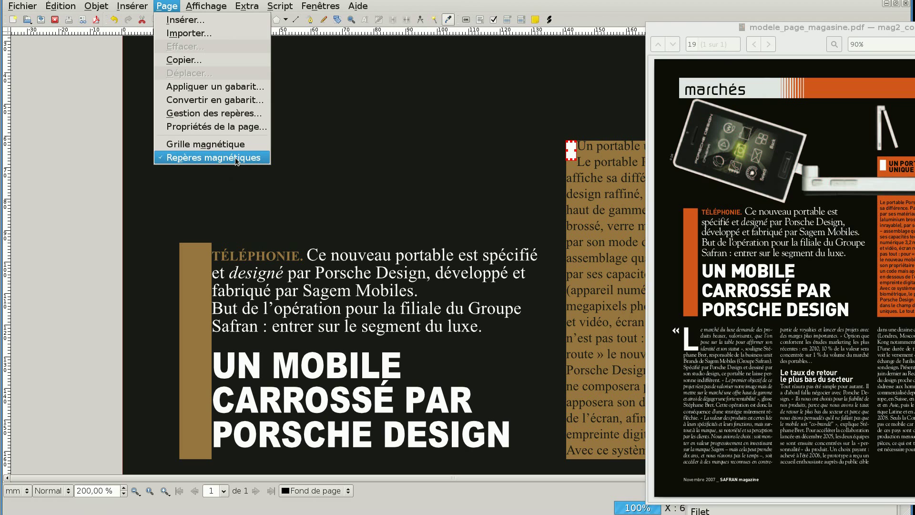
key("Escape")
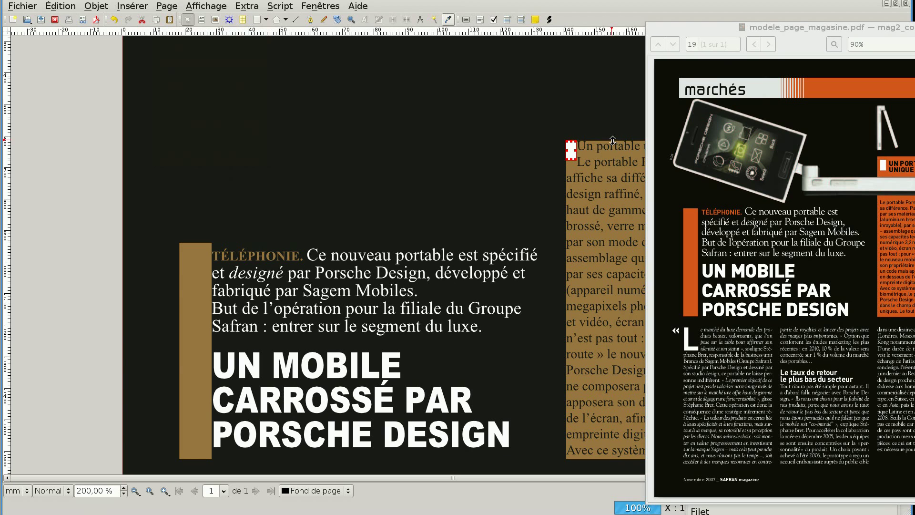
Move the white rectangle slightly inward from the sidebar's upper and left edges, beside the first two text lines.
scroll(605, 172, "up", 1)
scroll(605, 174, "up", 1)
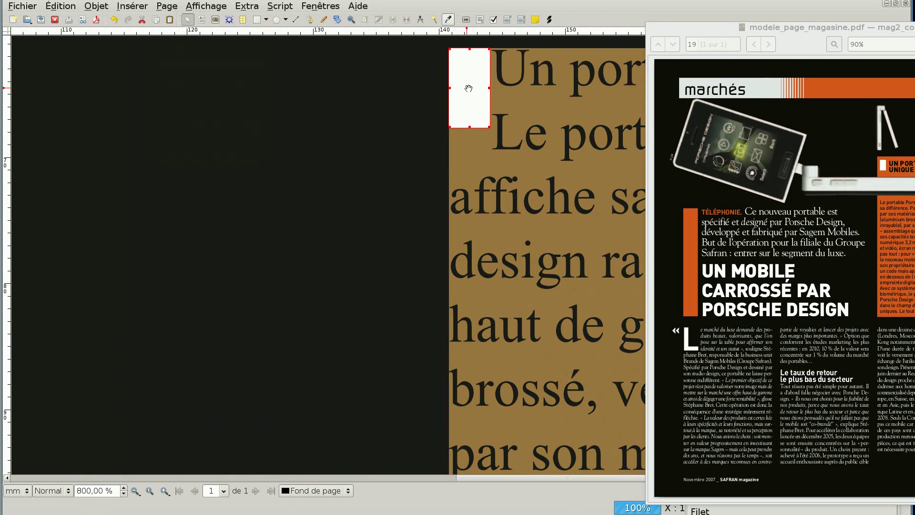
left_click_drag(468, 88, 481, 103)
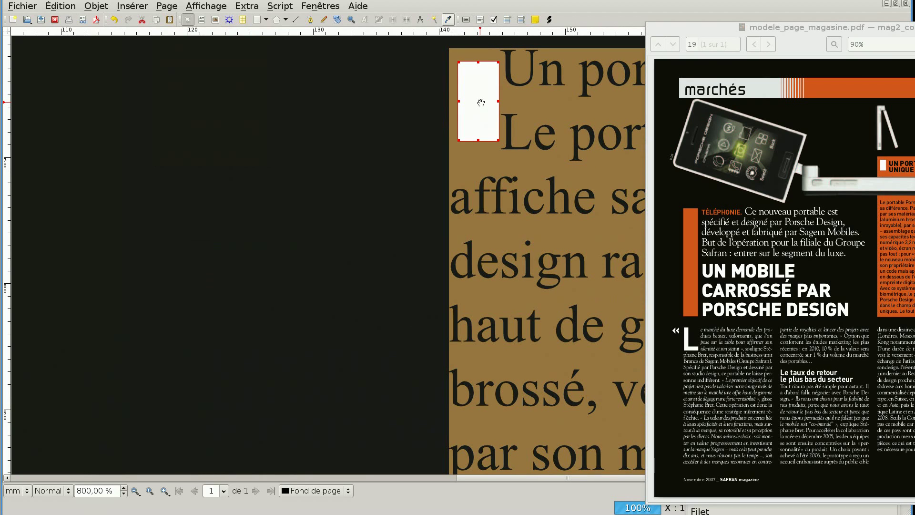
left_click_drag(481, 103, 481, 96)
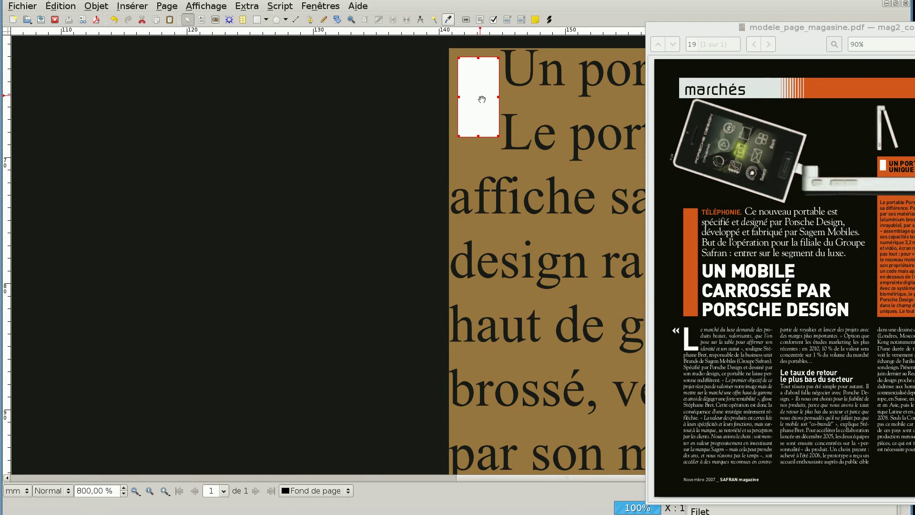
Enlarge the small white rectangle slightly at the start of the sidebar's "Un portable unique" heading.
left_click_drag(499, 137, 504, 140)
left_click(502, 156)
scroll(502, 155, "down", 3)
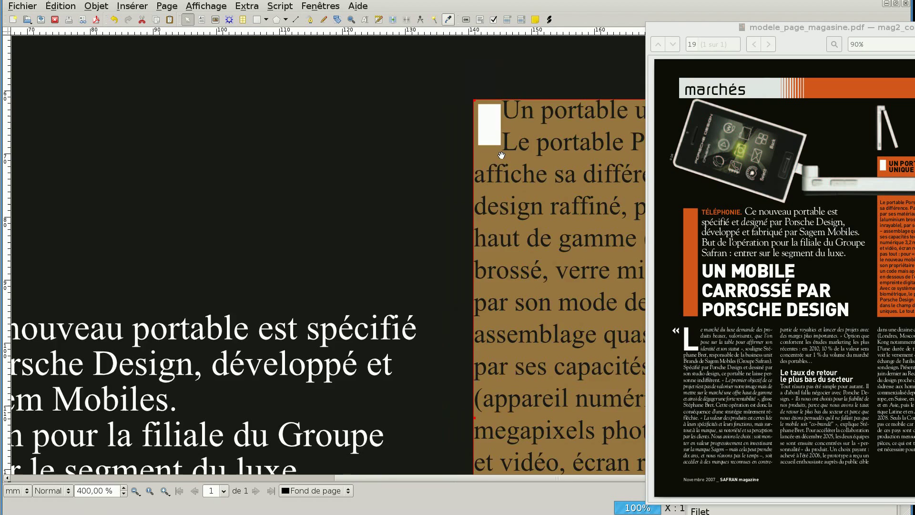
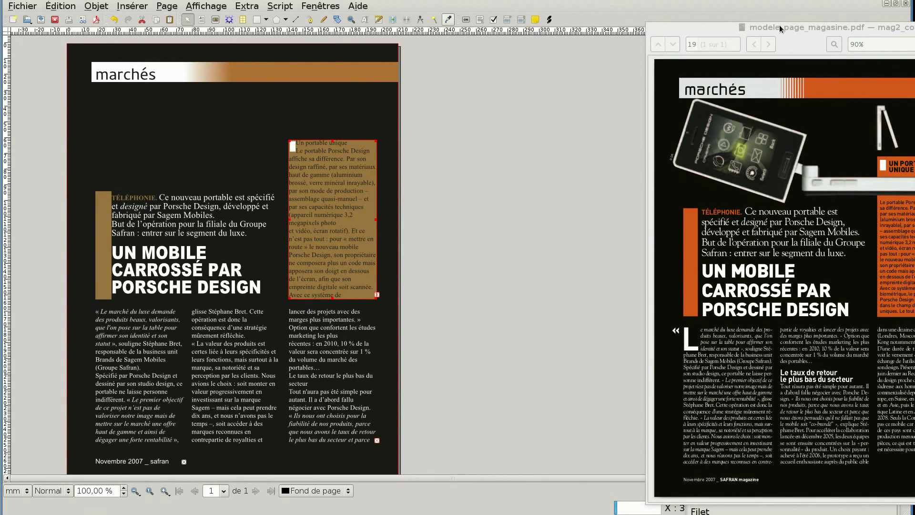
Set the sidebar heading "Un portable unique" in all capitals using the text effects.
left_click_drag(779, 28, 723, 28)
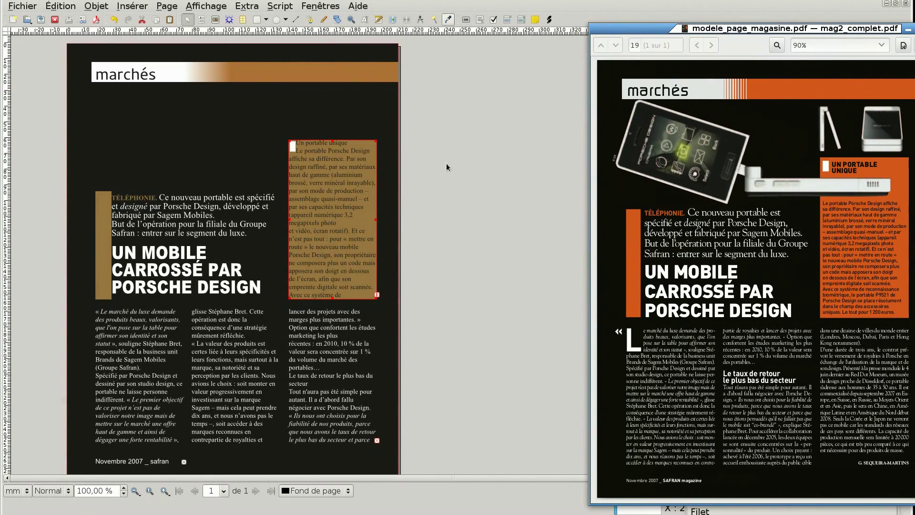
left_click(324, 147)
double_click(324, 146)
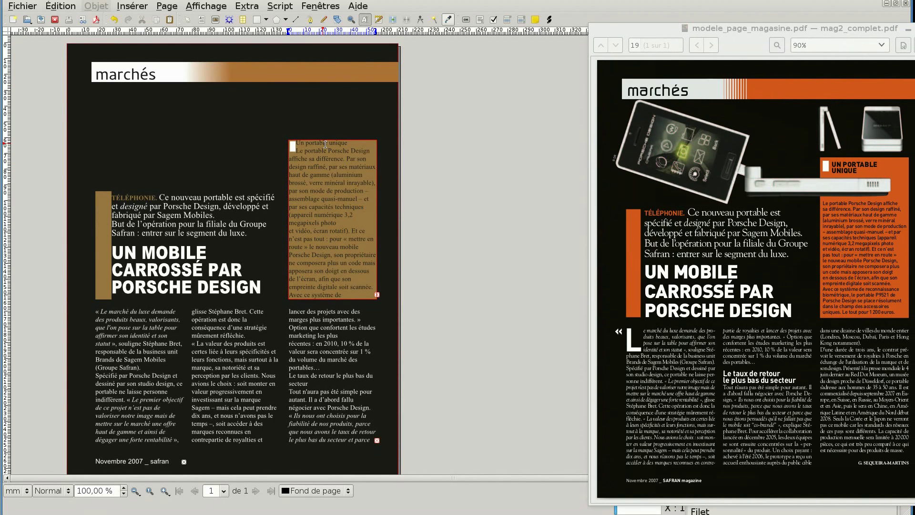
left_click_drag(338, 142, 314, 133)
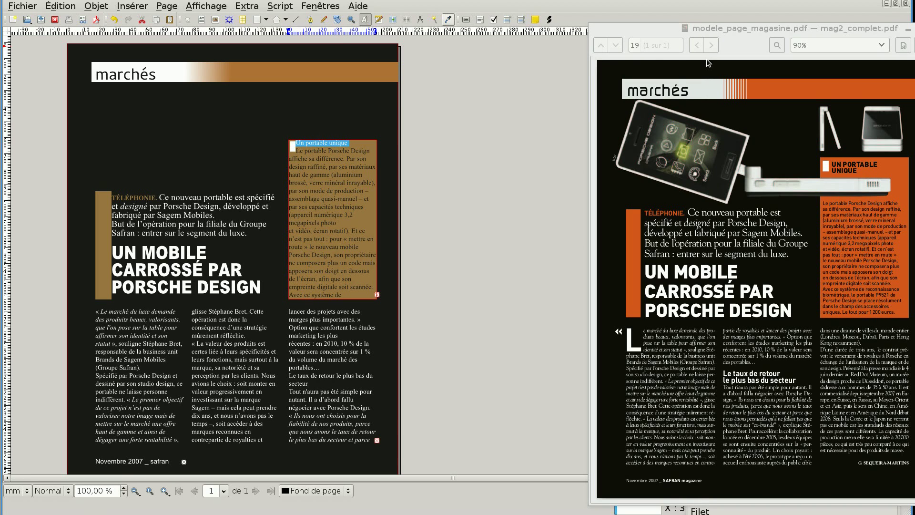
double_click(712, 28)
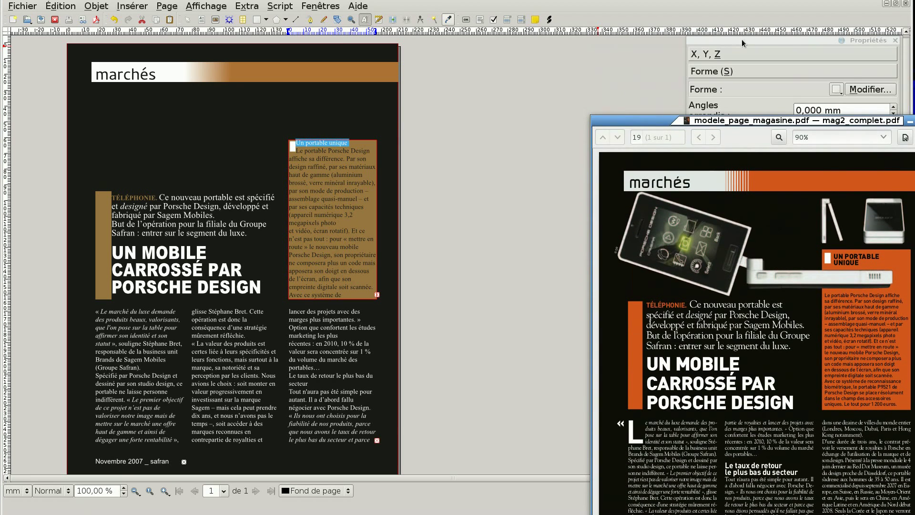
left_click_drag(742, 42, 513, 56)
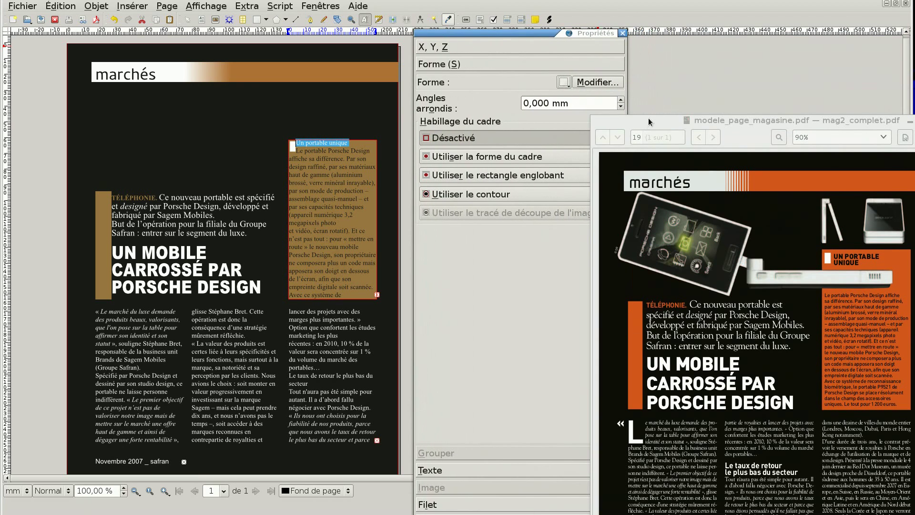
left_click_drag(651, 123, 690, 33)
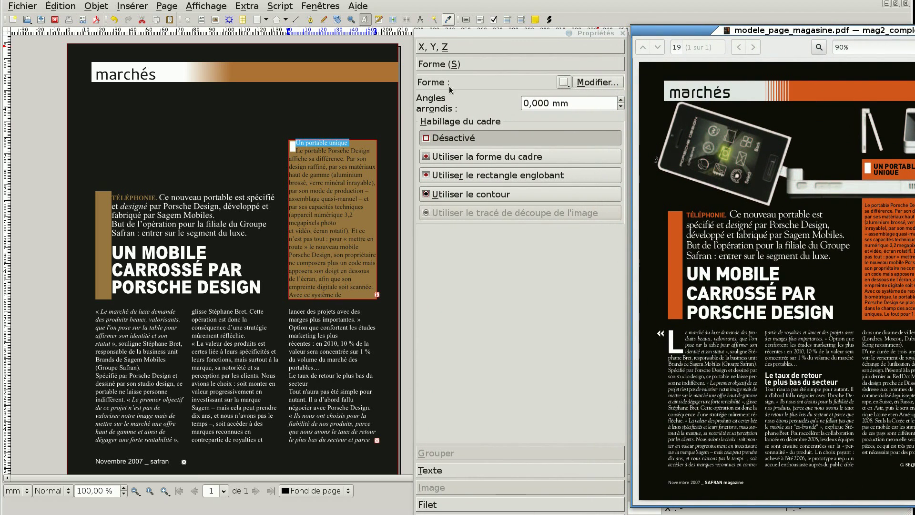
left_click(430, 470)
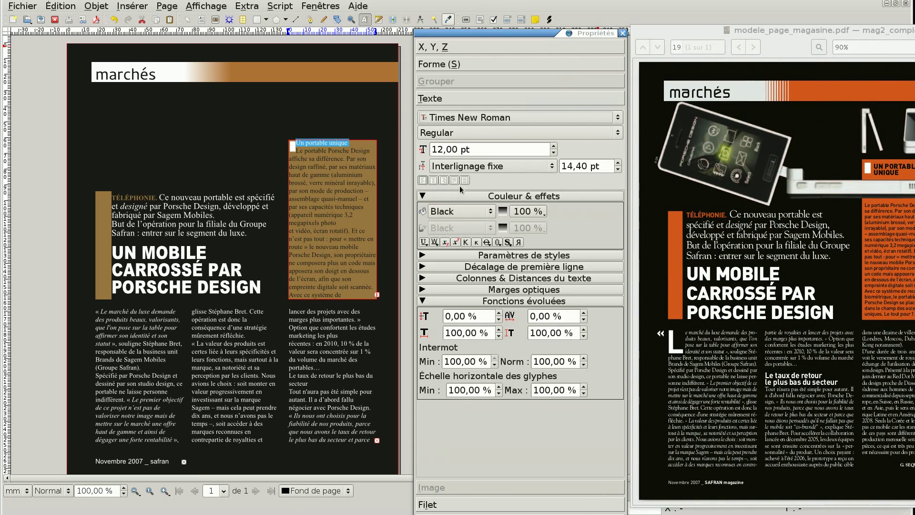
left_click(466, 242)
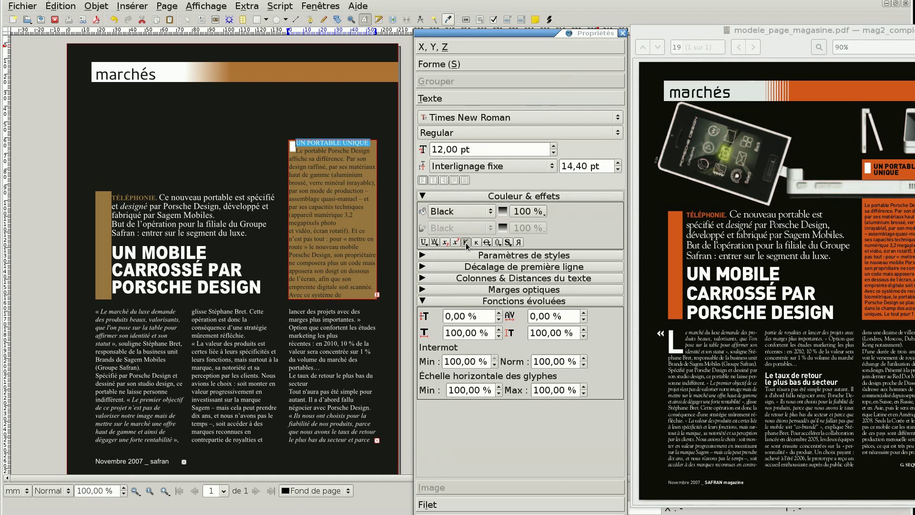
left_click(371, 163)
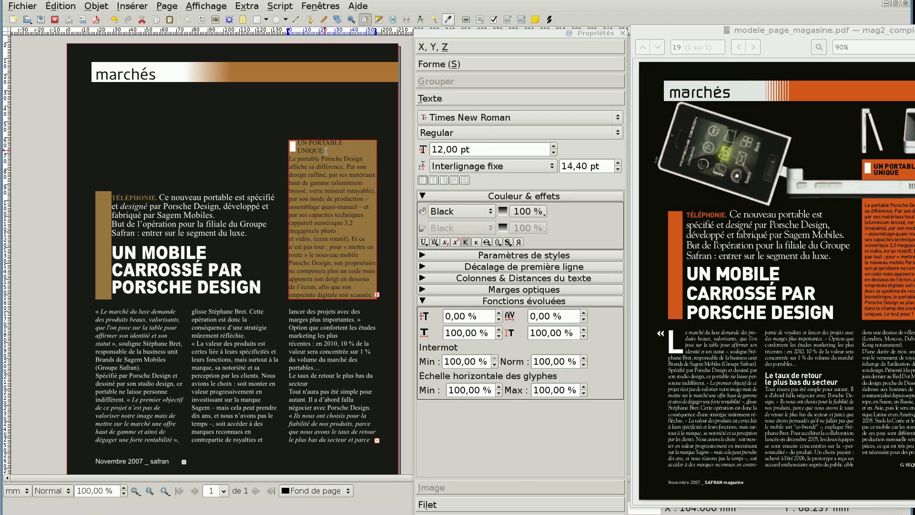
Change the font of the two-line sidebar heading "UN PORTABLE UNIQUE" to Arial Black.
left_click_drag(323, 149, 298, 143)
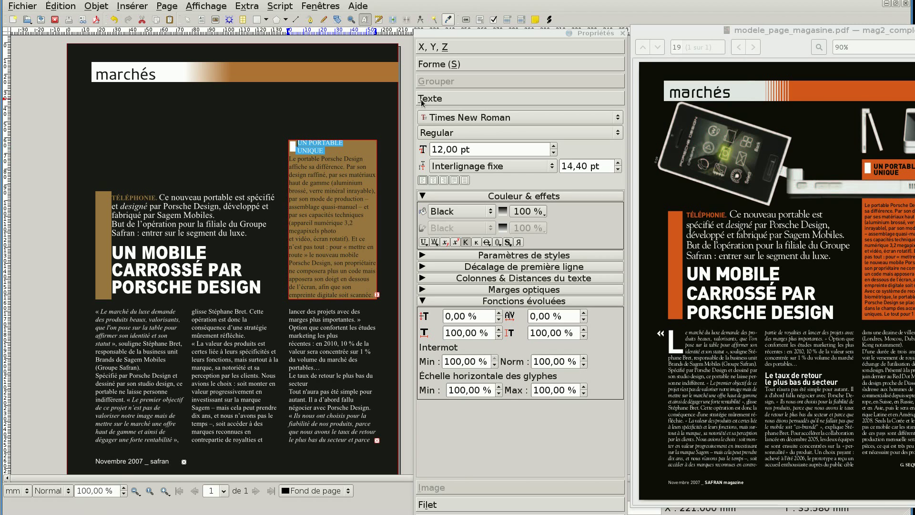
left_click(457, 117)
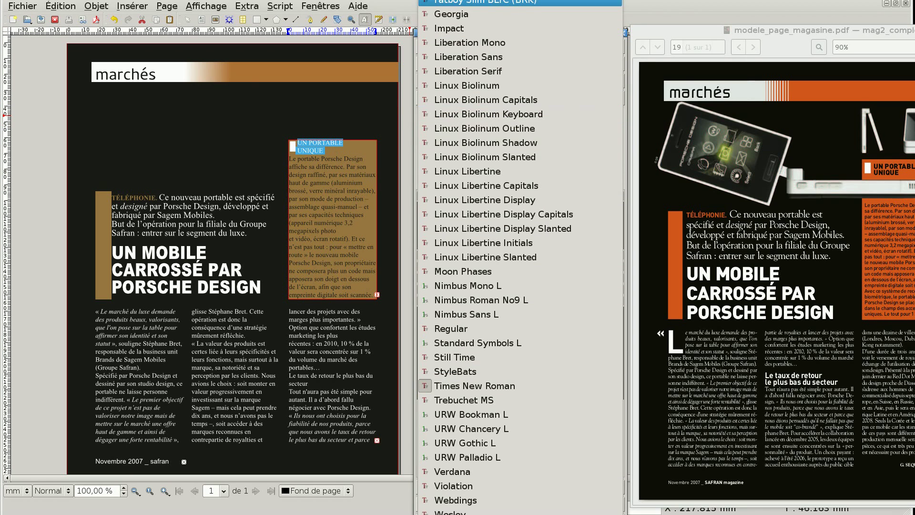
scroll(457, 116, "up", 8)
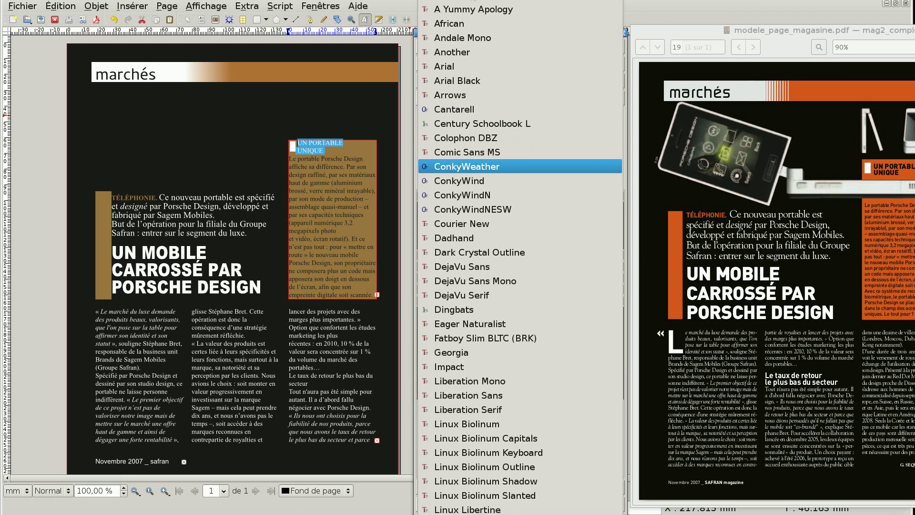
left_click(470, 81)
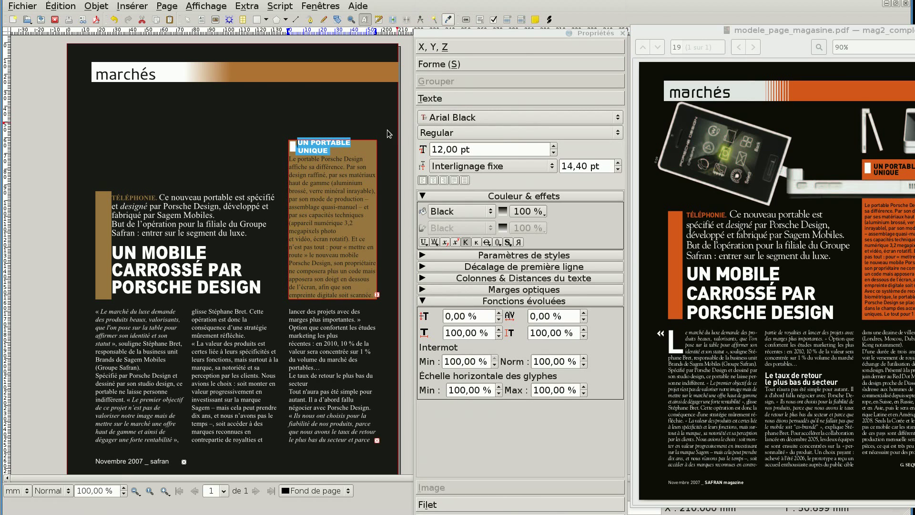
left_click(326, 175)
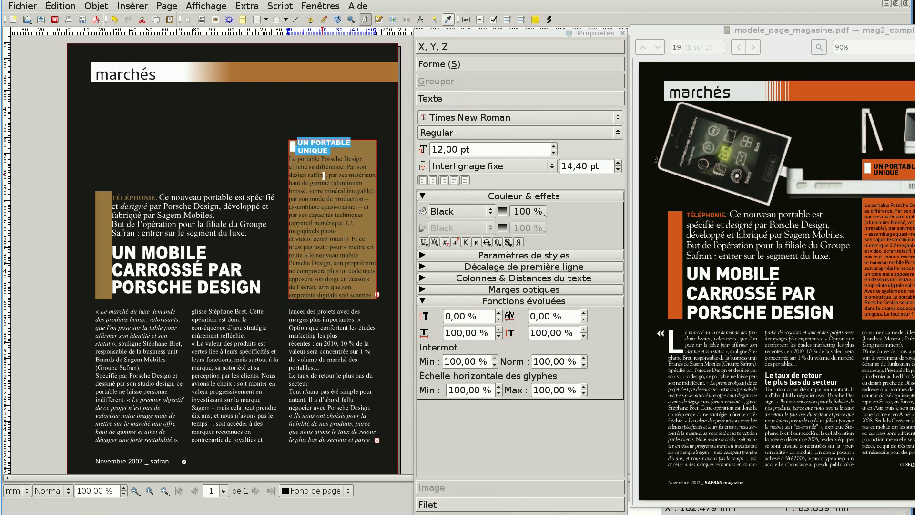
left_click(325, 148)
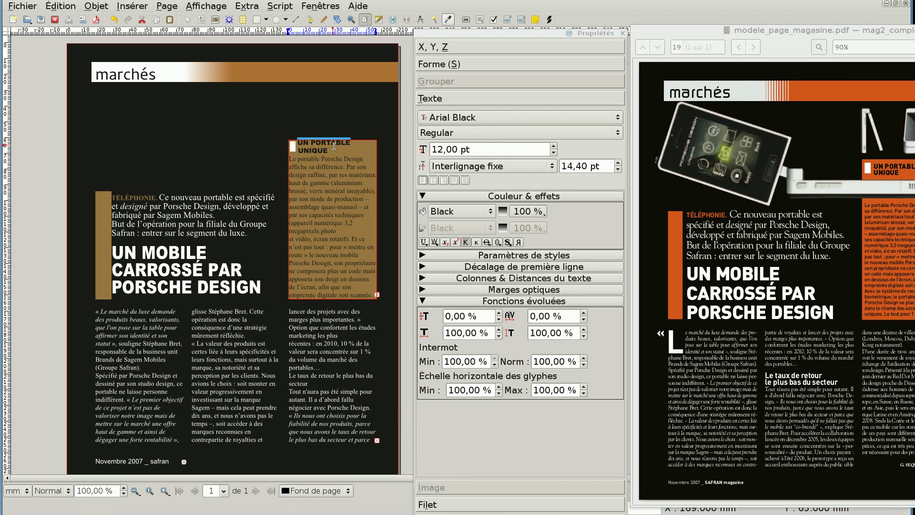
left_click(352, 139)
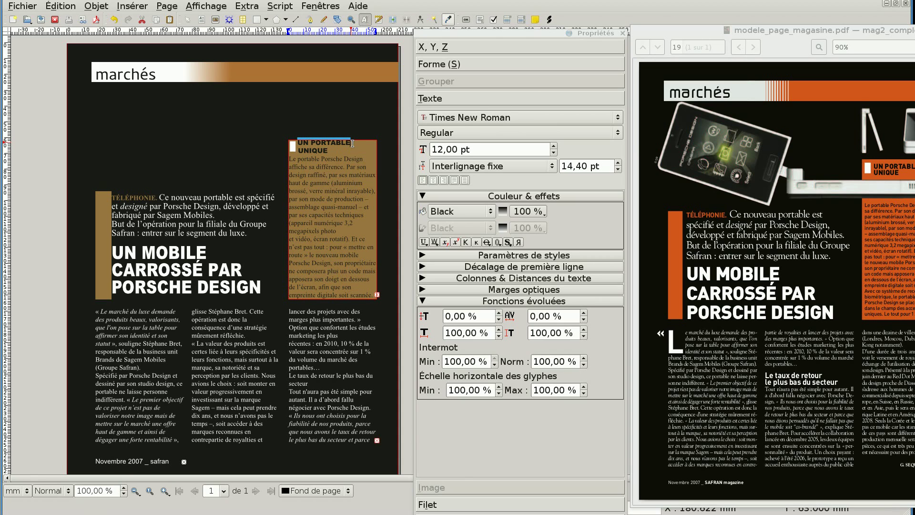
Lower the top edge of the sidebar text frame slightly to leave a gap above the heading inside the brown box.
scroll(353, 144, "up", 1)
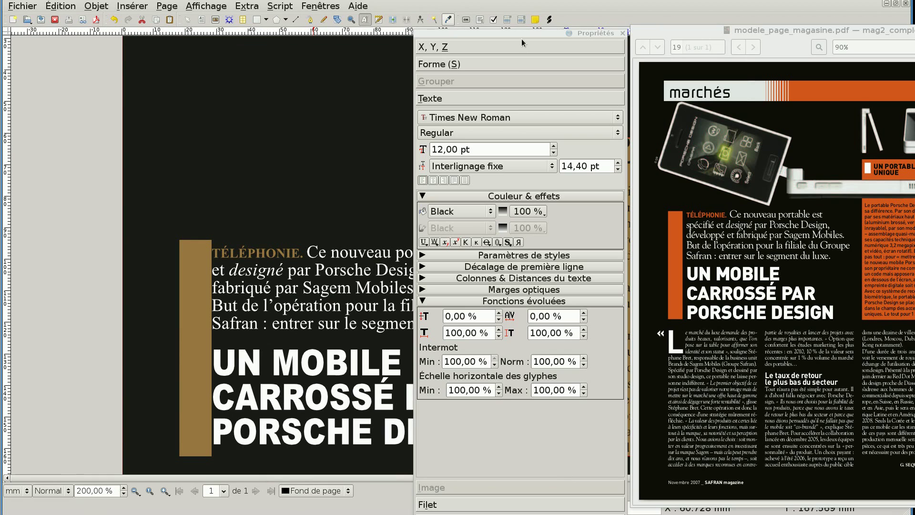
left_click_drag(522, 39, 778, 34)
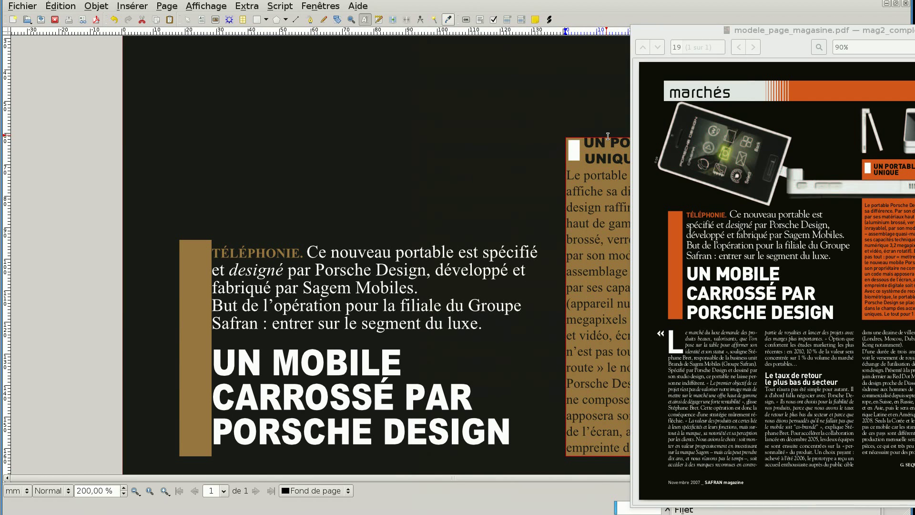
left_click(506, 183)
left_click(604, 138)
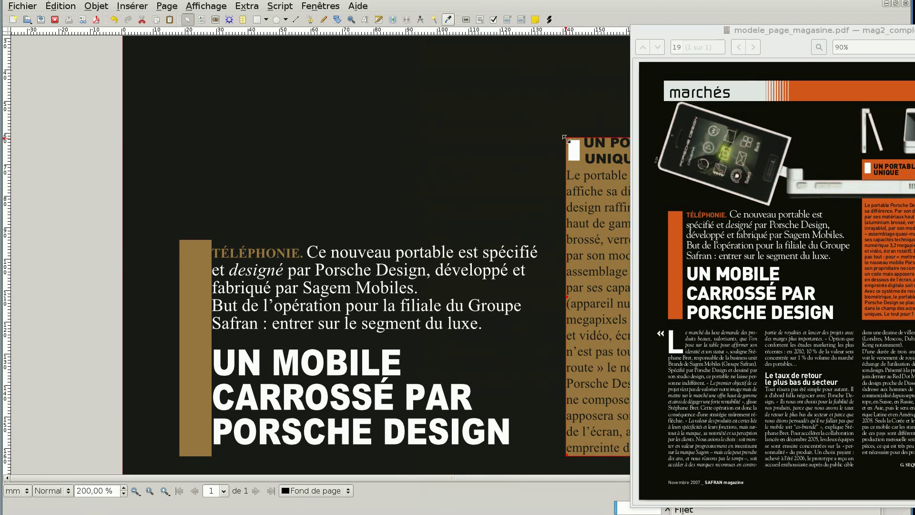
left_click_drag(565, 141, 568, 145)
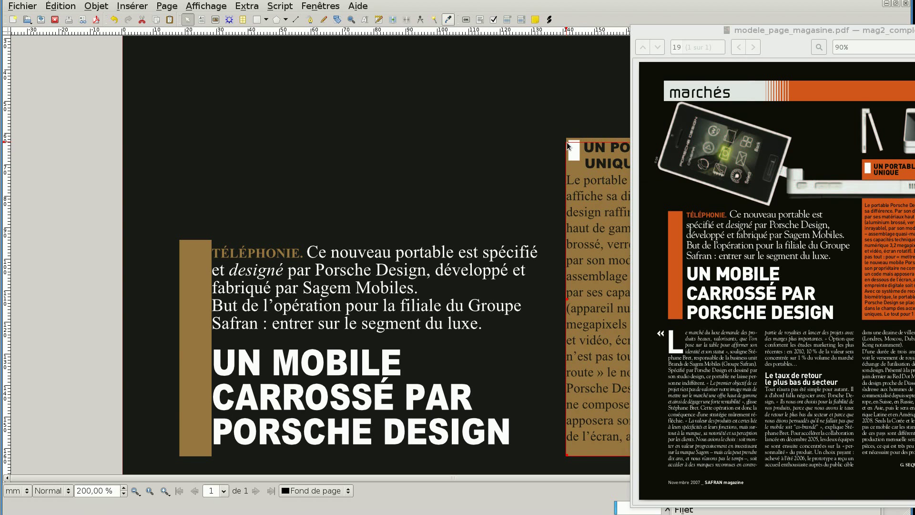
scroll(534, 184, "down", 2)
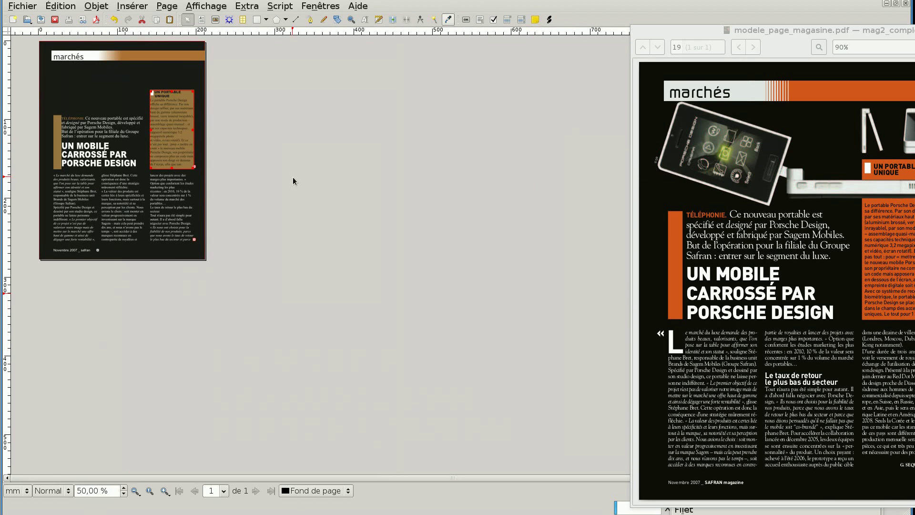
scroll(293, 177, "up", 1)
left_click(422, 162)
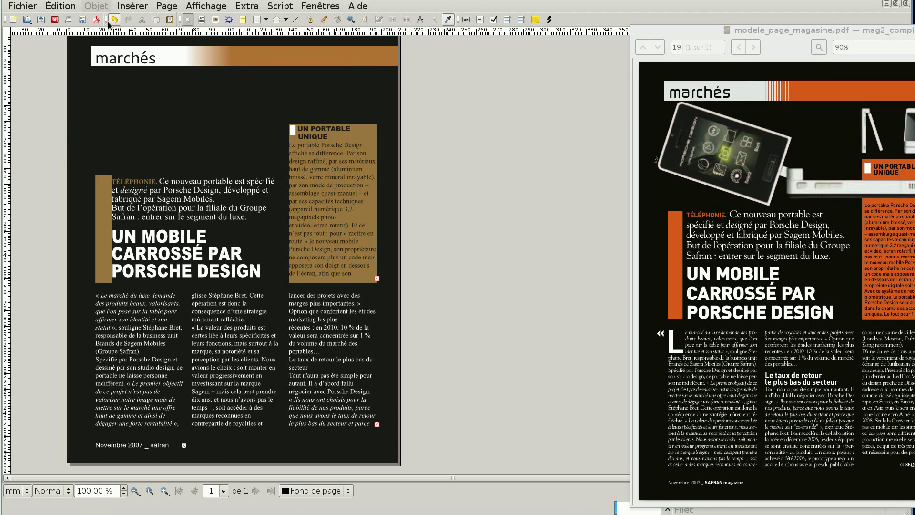
Draw an image frame above the brown sidebar, matching its column width, and import photo2.png into it.
left_click(217, 23)
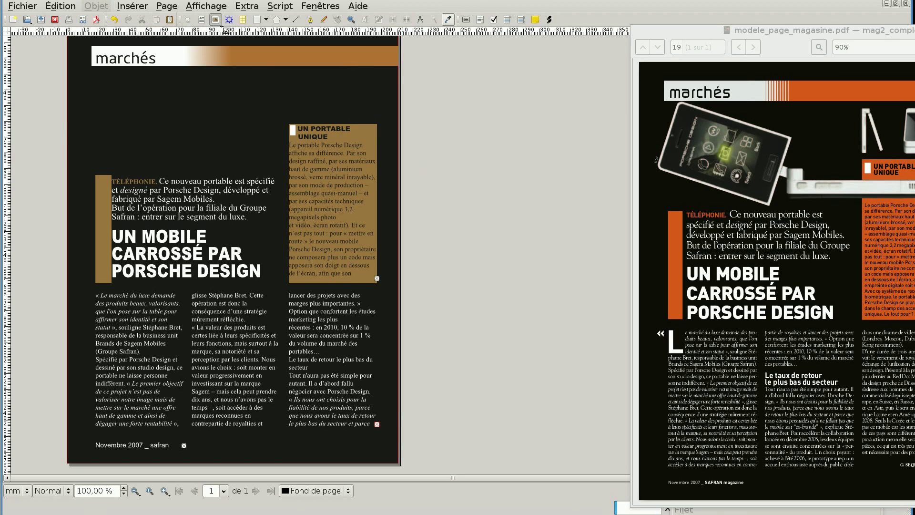
left_click_drag(300, 78, 378, 122)
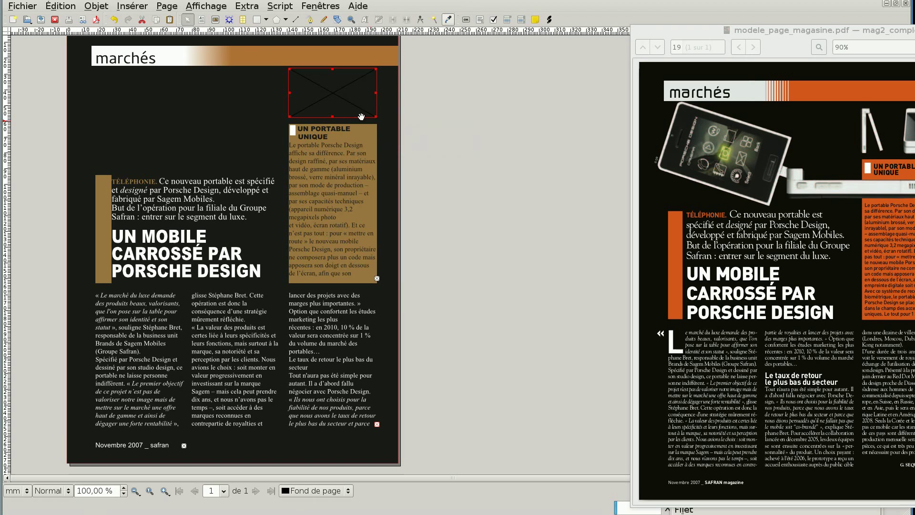
right_click(314, 90)
left_click(347, 129)
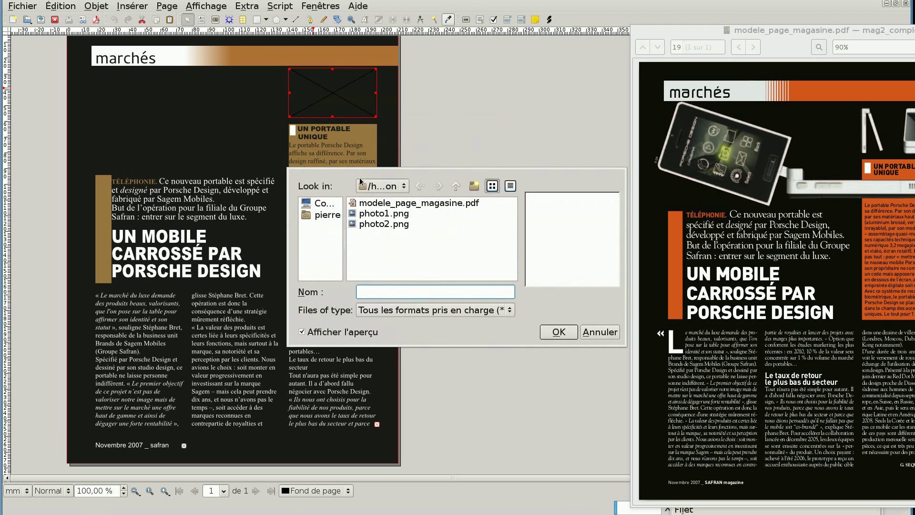
left_click(363, 213)
left_click(362, 224)
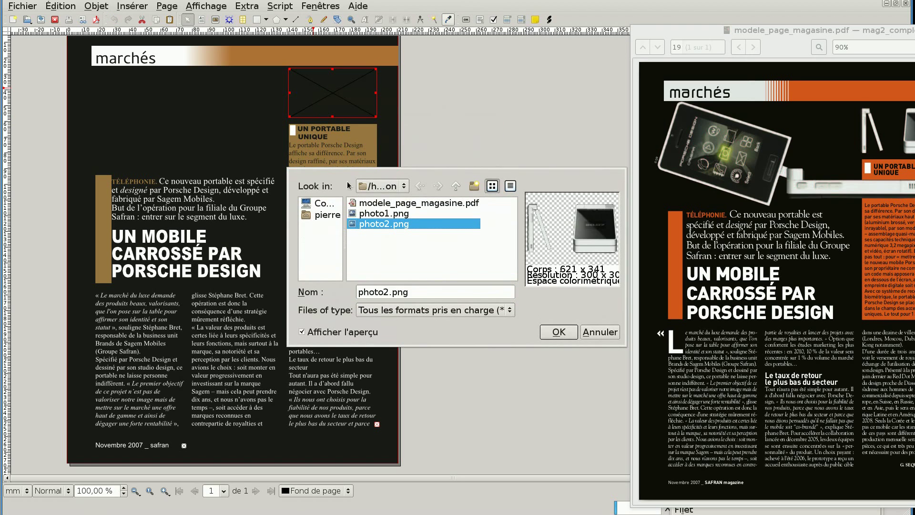
left_click(558, 332)
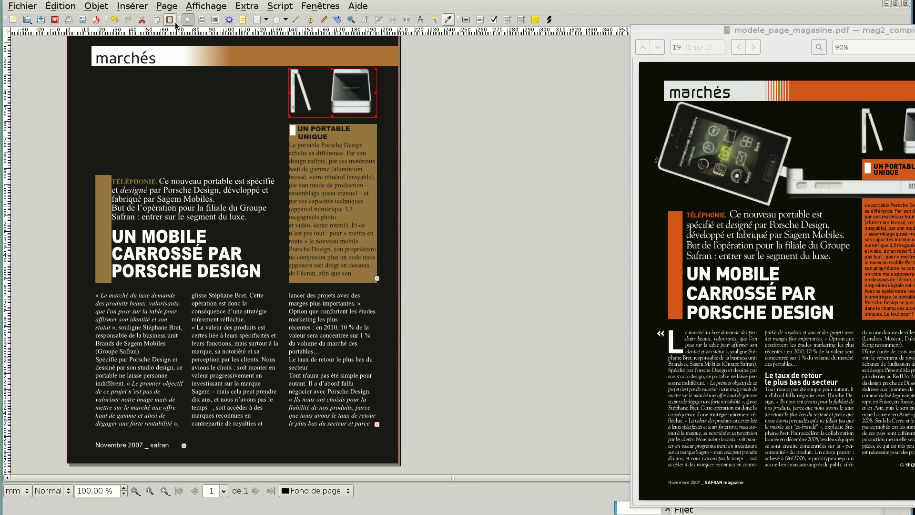
Draw an image frame about 169 by 62 mm under the "marchés" header, overlapping the sidebar, and import photo1.png into it.
left_click(215, 19)
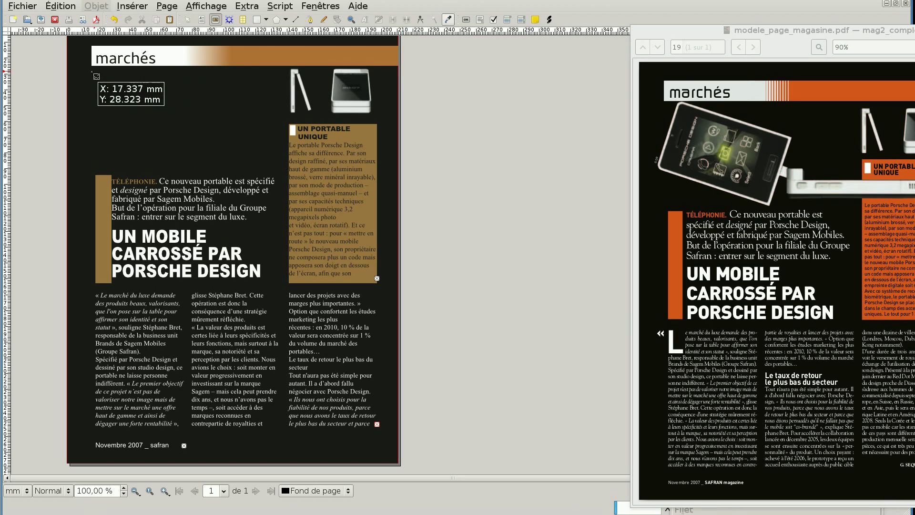
left_click_drag(91, 68, 358, 166)
left_click_drag(751, 31, 620, 34)
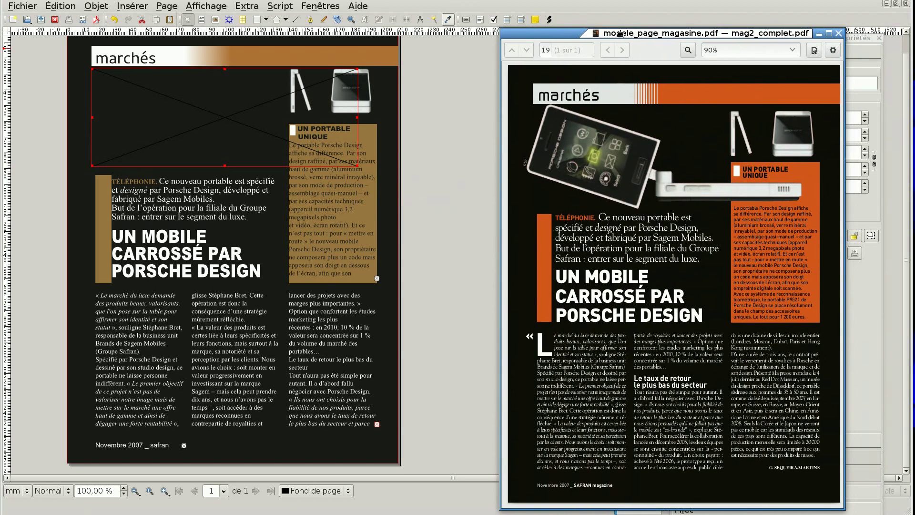
right_click(191, 114)
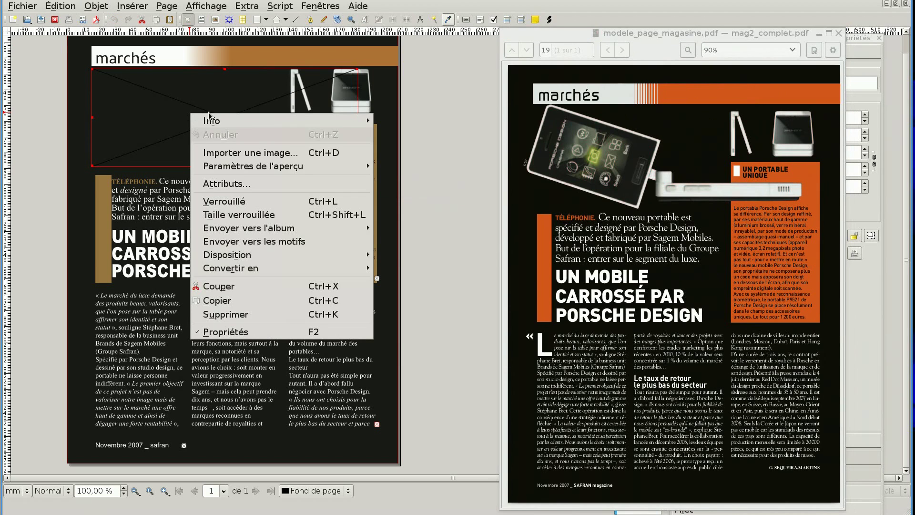
left_click(262, 151)
left_click(374, 213)
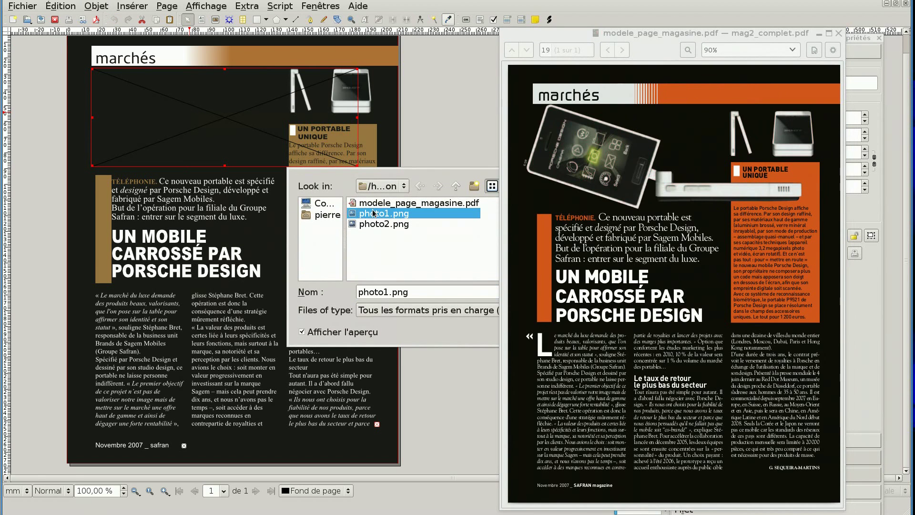
left_click_drag(571, 34, 642, 458)
left_click(563, 332)
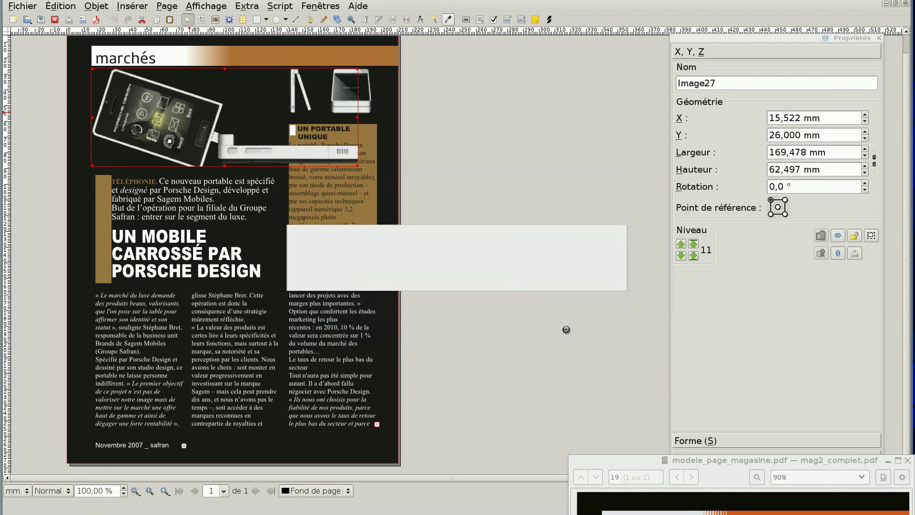
Arrange the reference PDF window and the image's properties beside the page layout for comparison.
left_click_drag(658, 459, 683, 91)
left_click_drag(712, 42, 461, 50)
left_click_drag(648, 98, 617, 19)
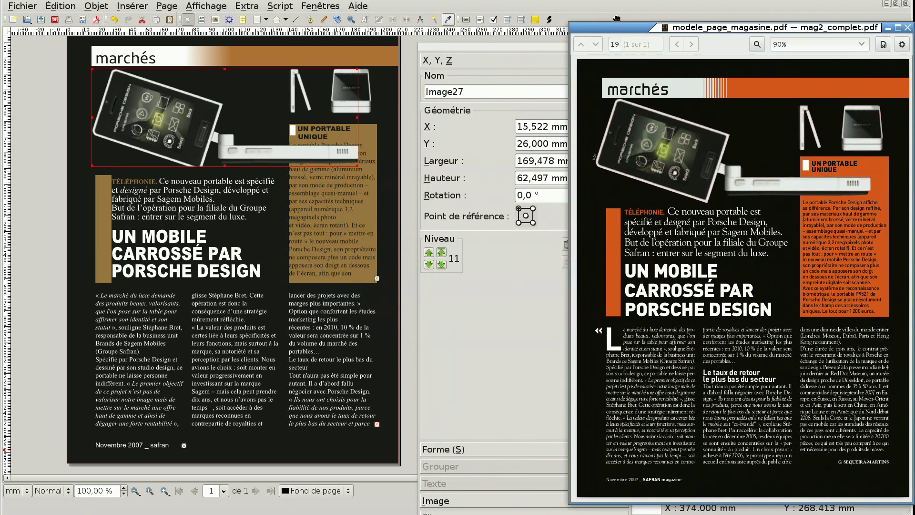
Move the large phone photo up to Y 24.236 mm, directly beneath the header band.
left_click_drag(538, 43, 522, 37)
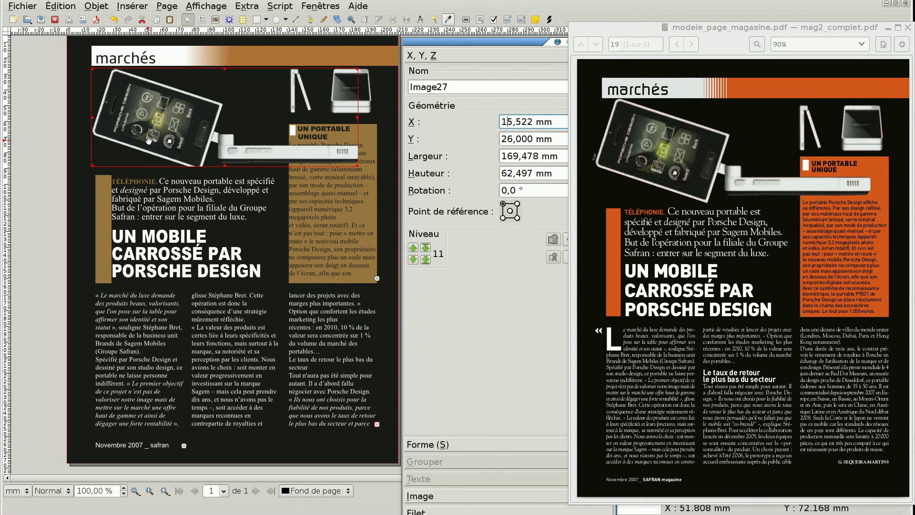
left_click_drag(148, 140, 142, 131)
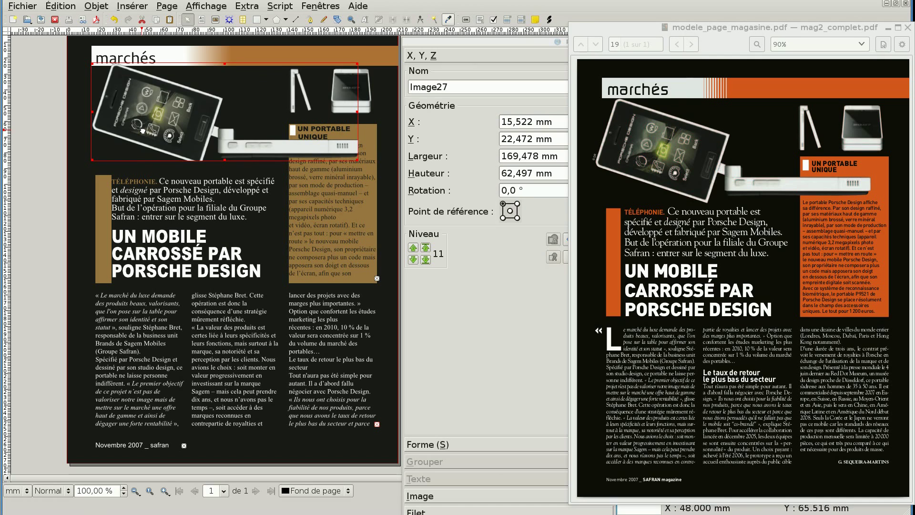
left_click_drag(143, 130, 145, 130)
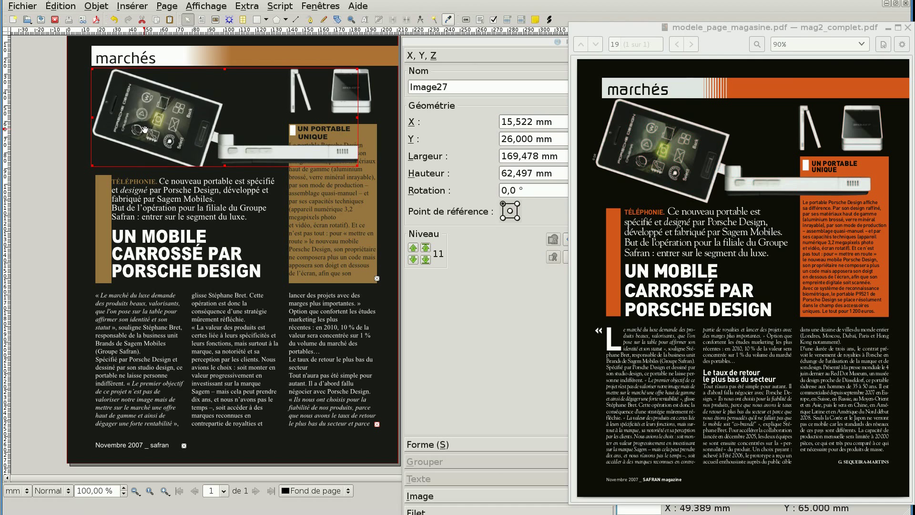
scroll(125, 91, "up", 1)
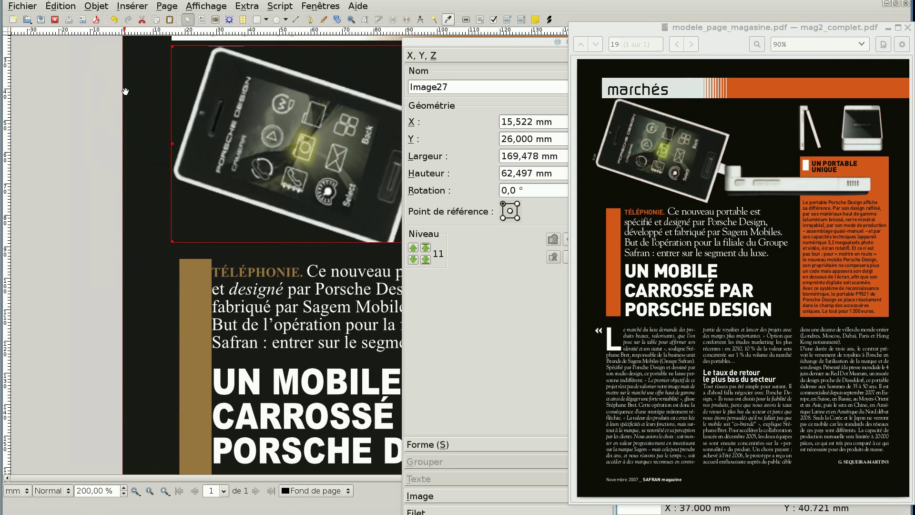
scroll(229, 115, "up", 2)
left_click_drag(244, 125, 245, 123)
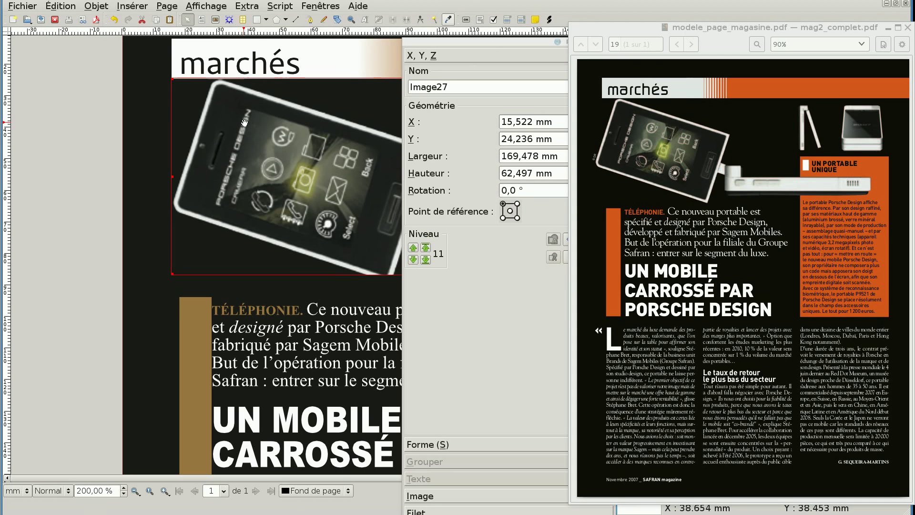
Extend the phone photo frame's bottom edge to a height of about 69.4 mm and save the document.
key("ctrl+minus")
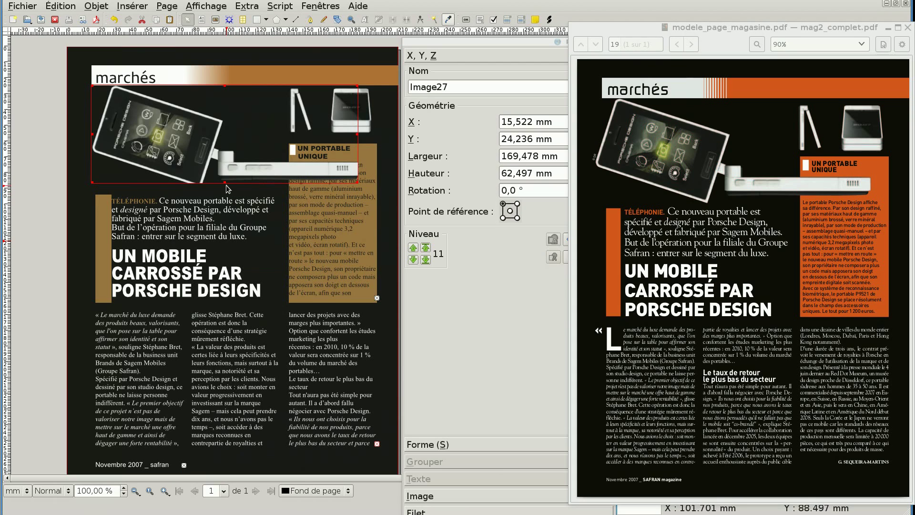
left_click_drag(223, 182, 224, 192)
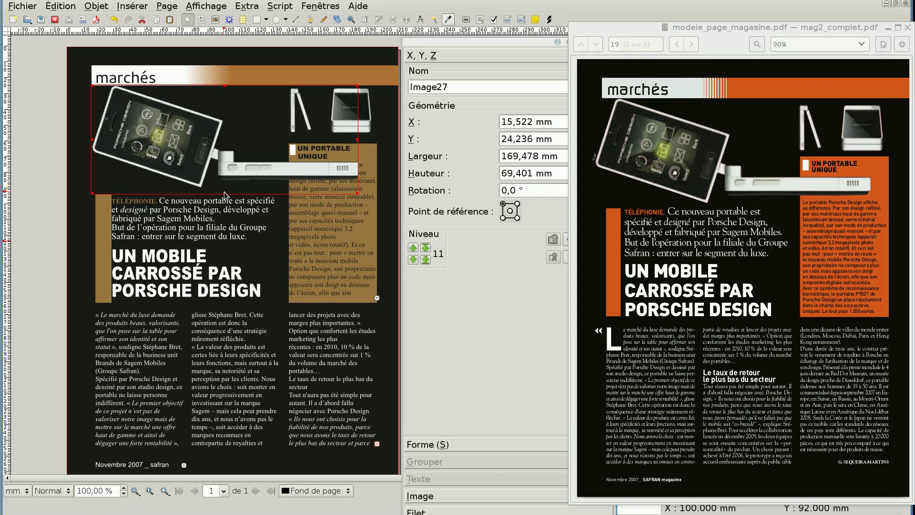
left_click(42, 20)
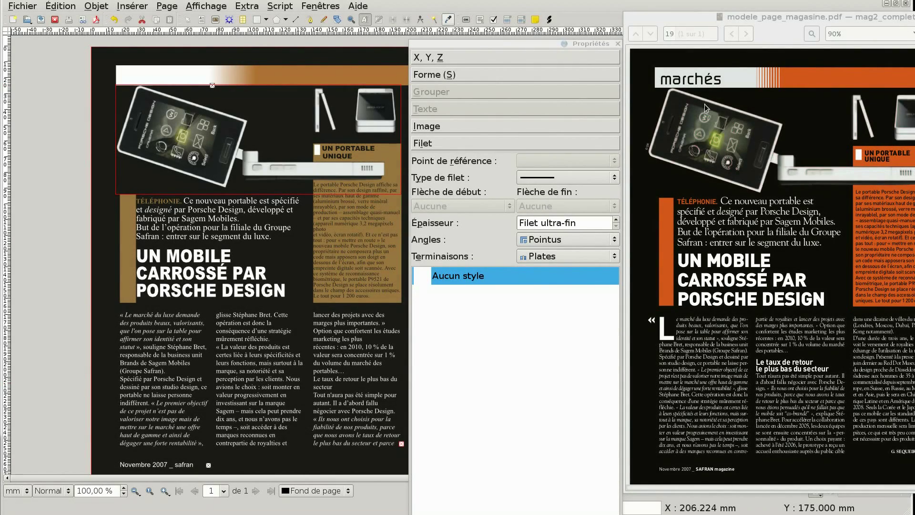
Try to reduce the first body column's font size to 11 pt while editing its text.
left_click_drag(759, 17, 704, 13)
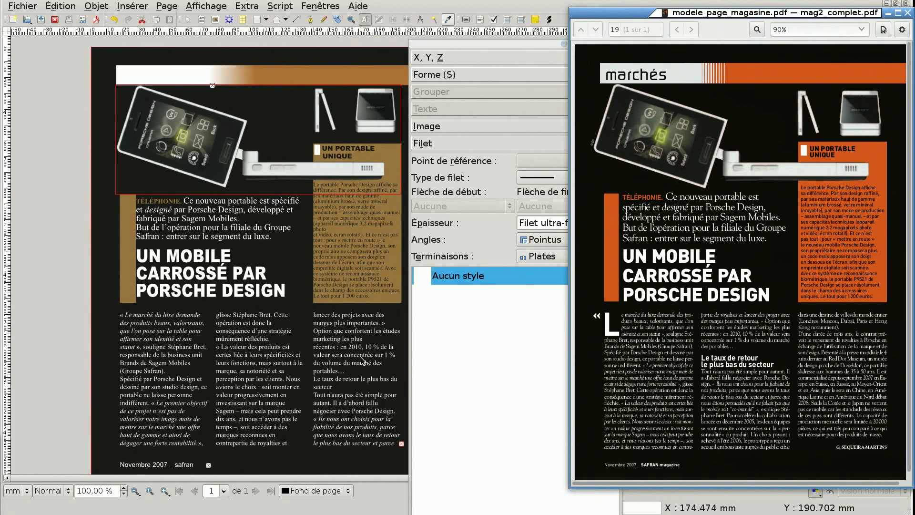
left_click(322, 396)
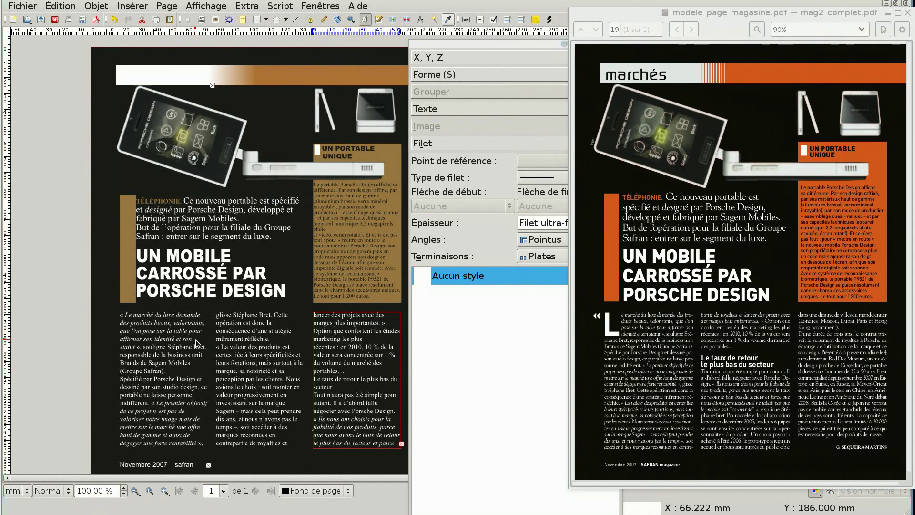
left_click(189, 359)
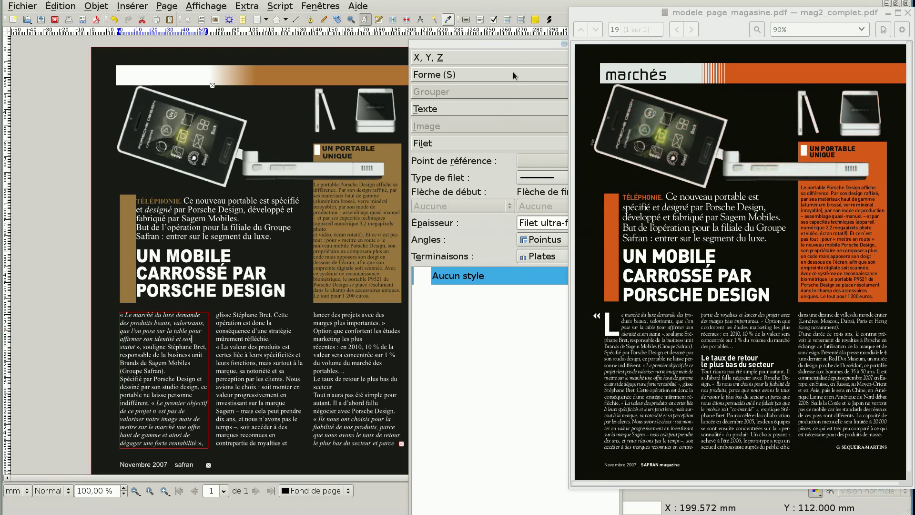
mouse_move(517, 47)
left_mouse_down()
mouse_move(507, 44)
mouse_move(517, 44)
left_mouse_up()
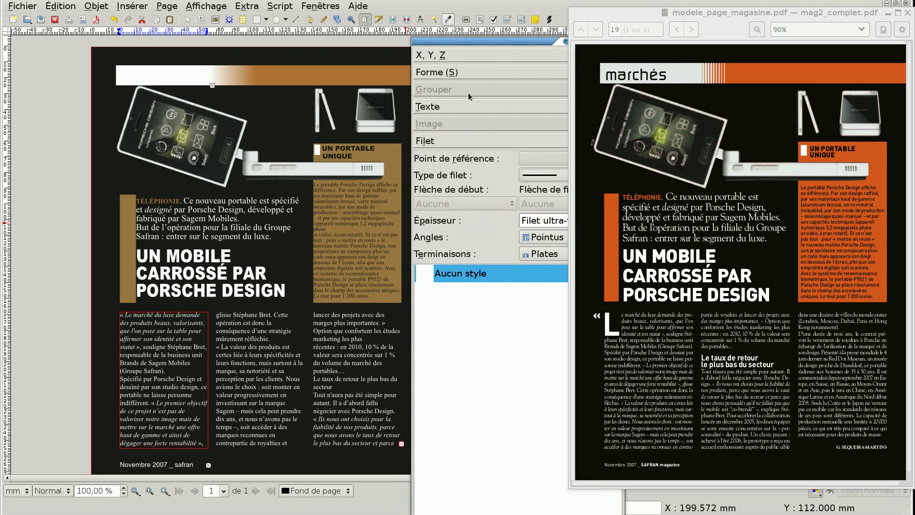
left_click(447, 108)
left_click_drag(603, 18, 652, 18)
left_click(552, 161)
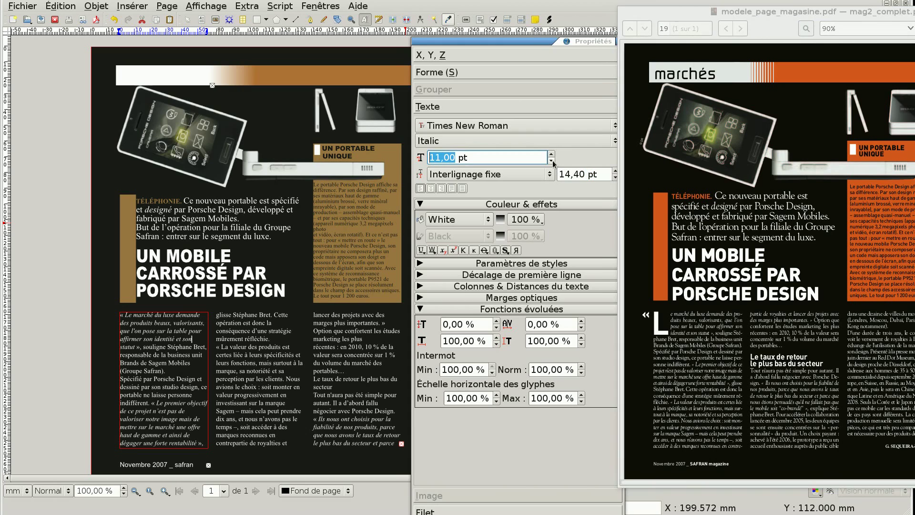
left_click(158, 389)
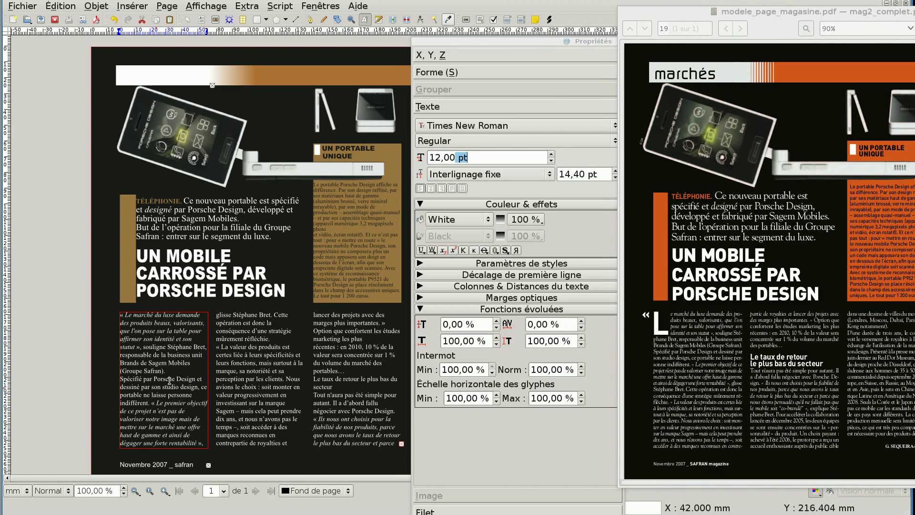
left_click(552, 162)
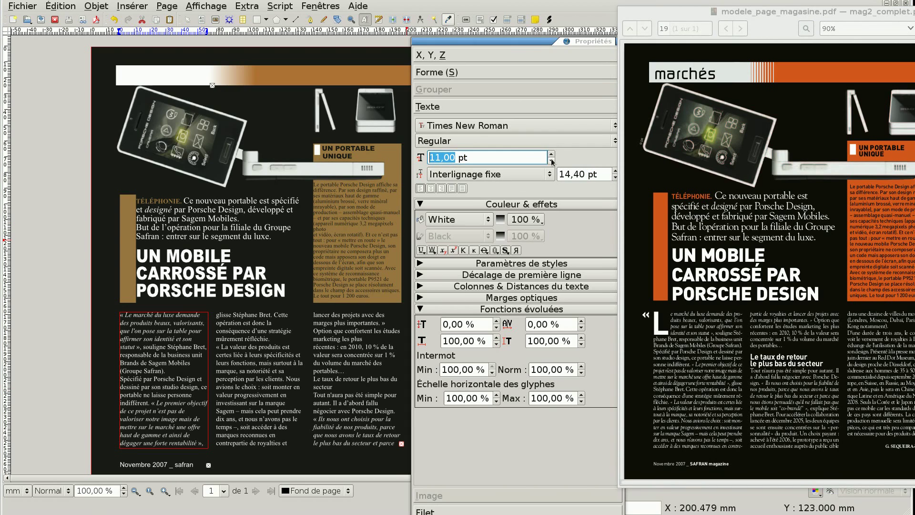
left_click(156, 378)
left_click(84, 346)
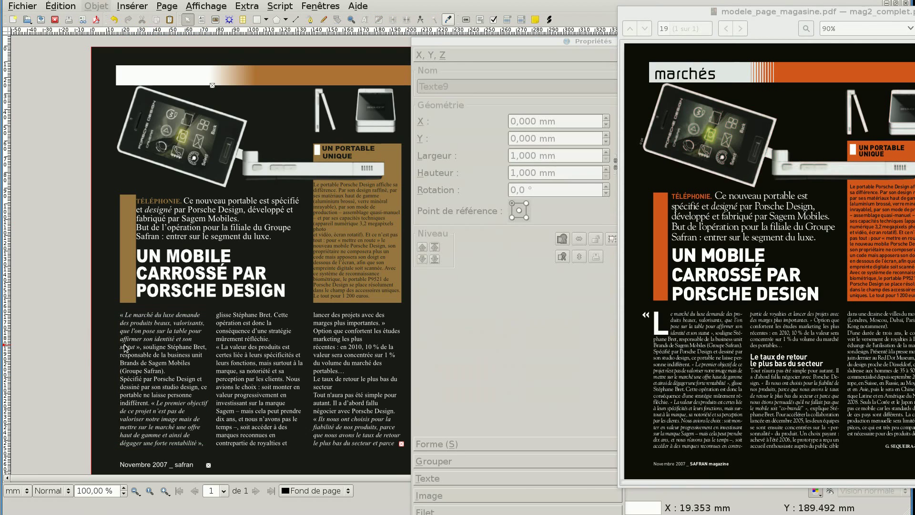
Select the first body column's text frame and set its font size to 10 pt.
left_click(129, 338)
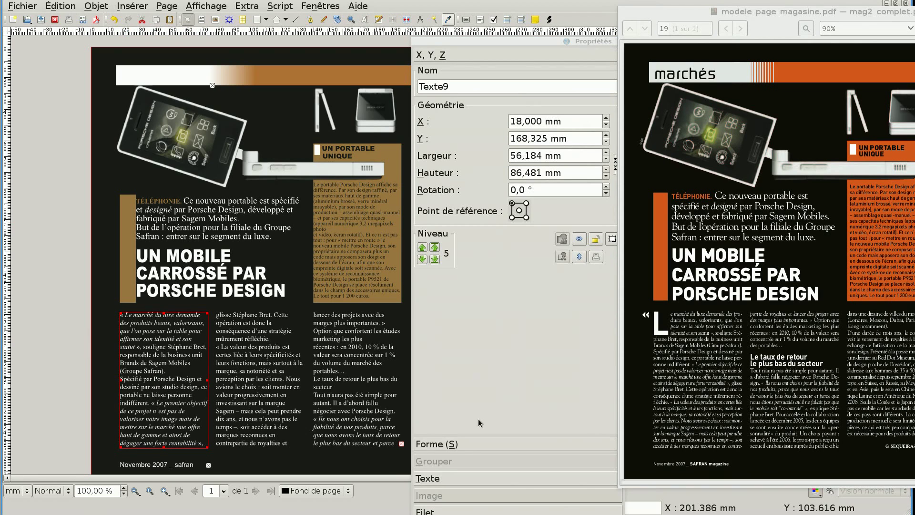
left_click(448, 478)
left_click(552, 162)
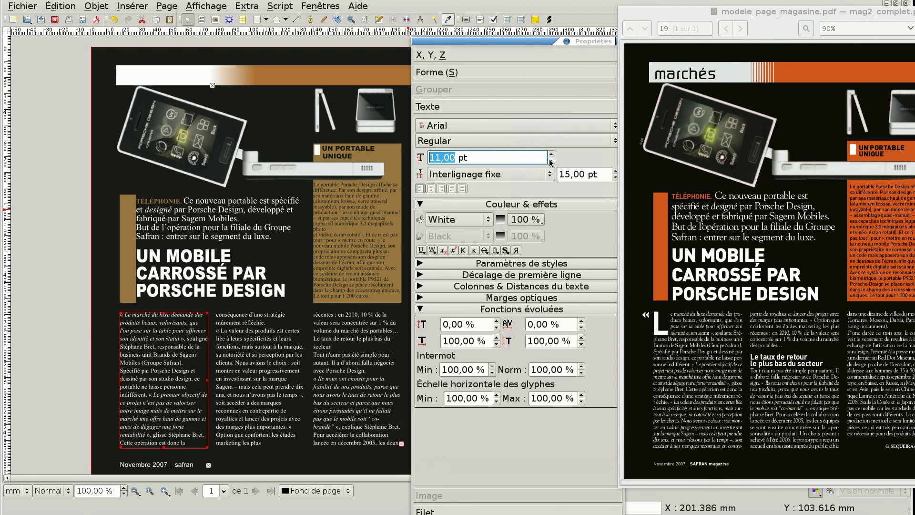
left_click(551, 161)
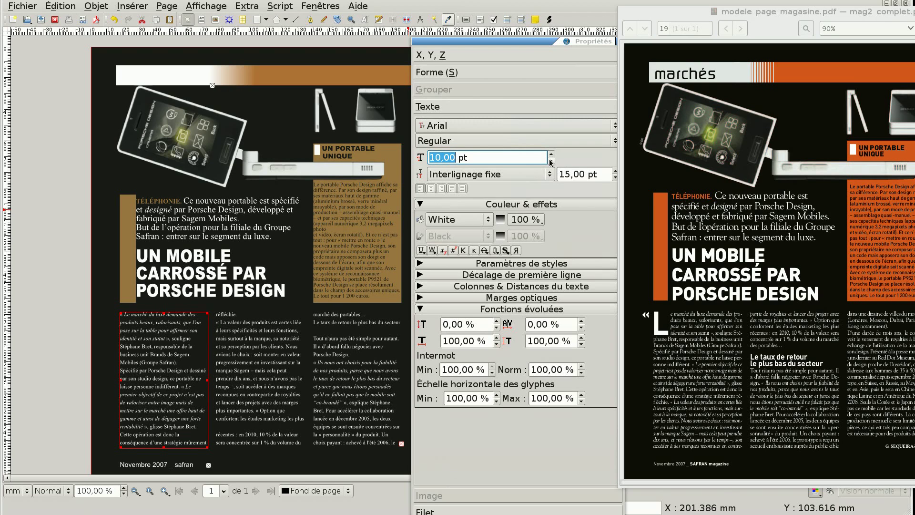
left_click(551, 161)
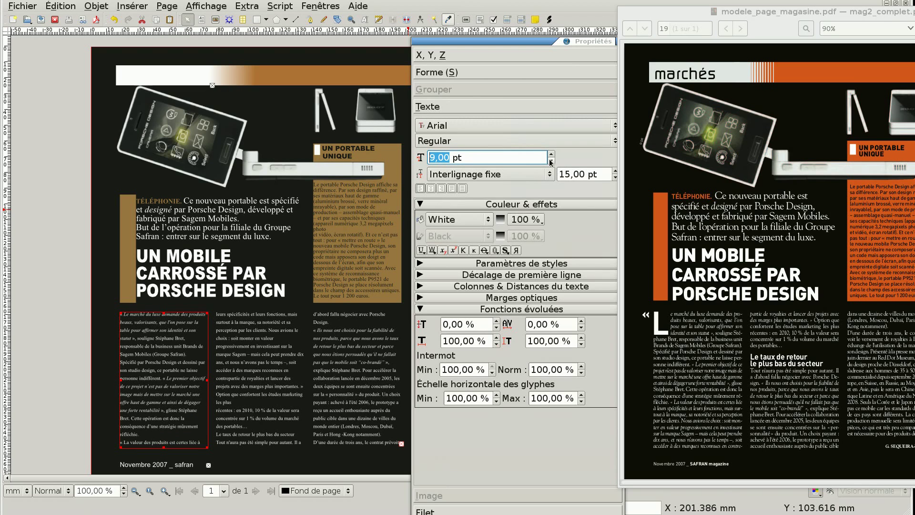
left_click(552, 154)
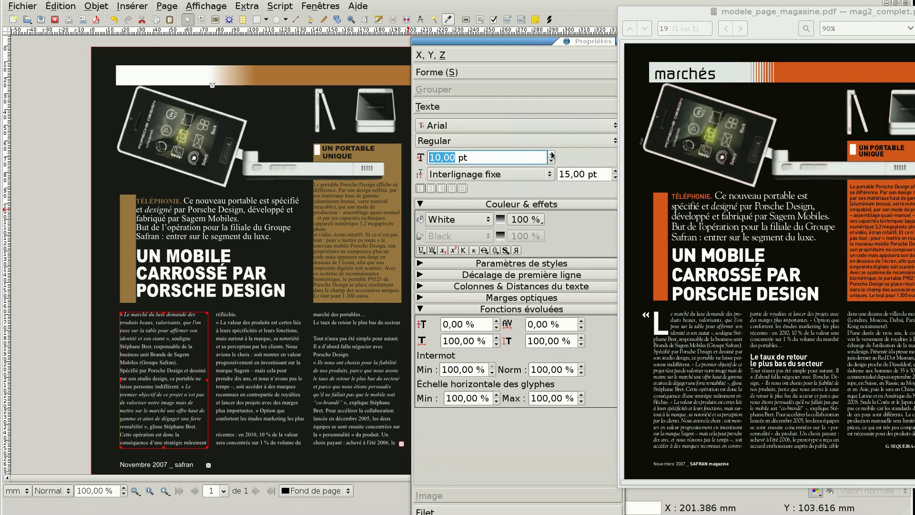
Set the fixed line spacing of the body text to 11 pt.
left_click(615, 179)
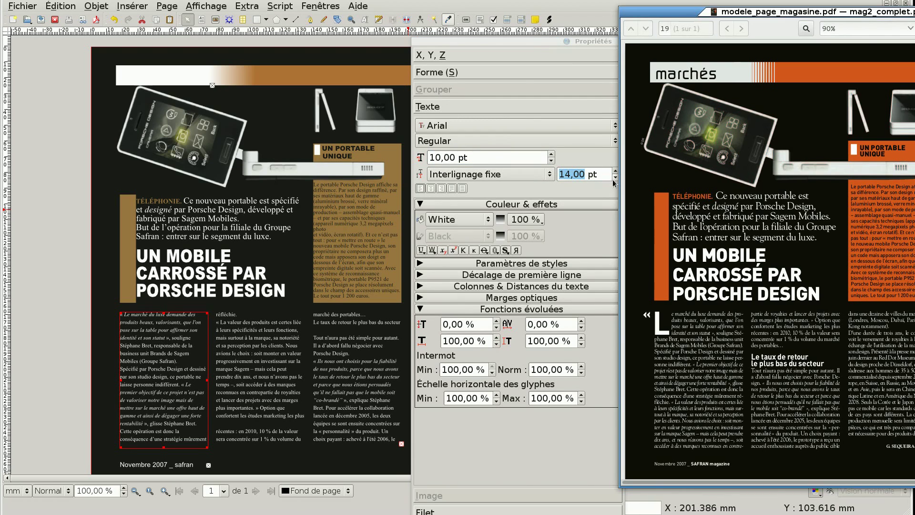
left_click(615, 181)
left_click(615, 178)
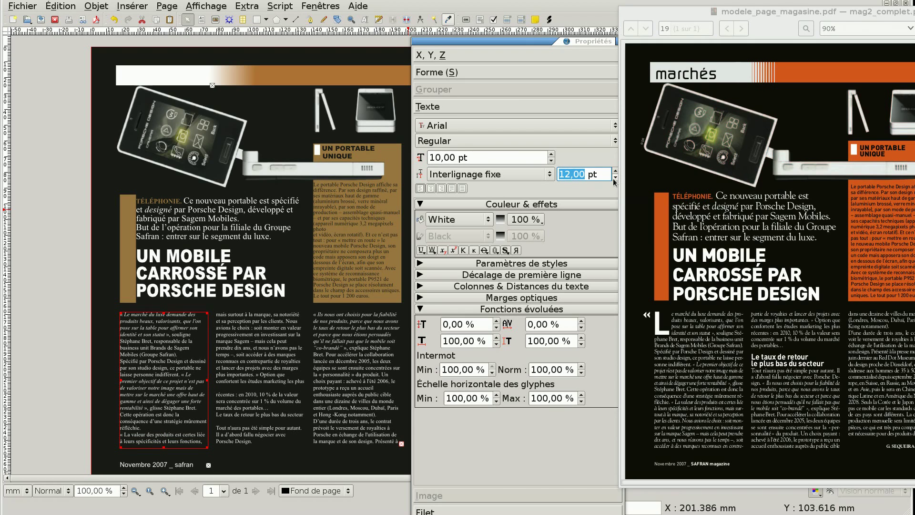
left_click(615, 178)
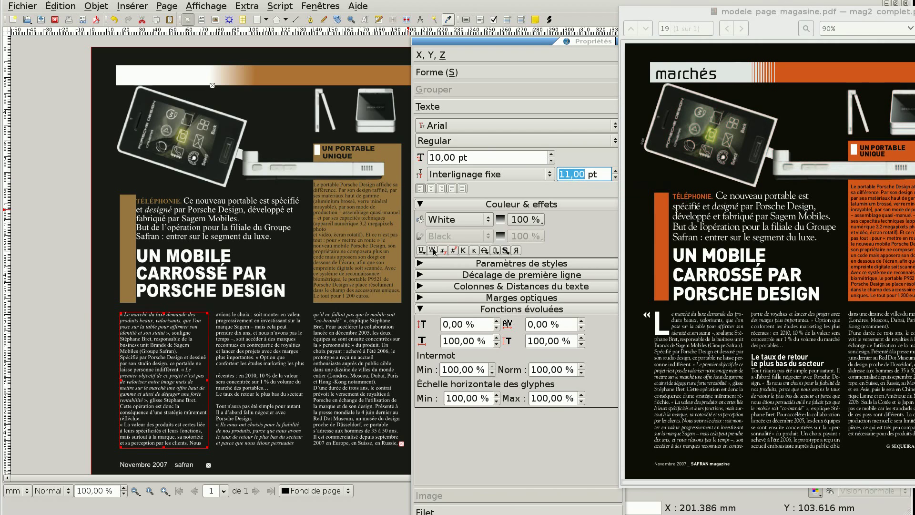
Tighten the body text's letter spacing to -4%.
left_click(468, 309)
left_click(469, 309)
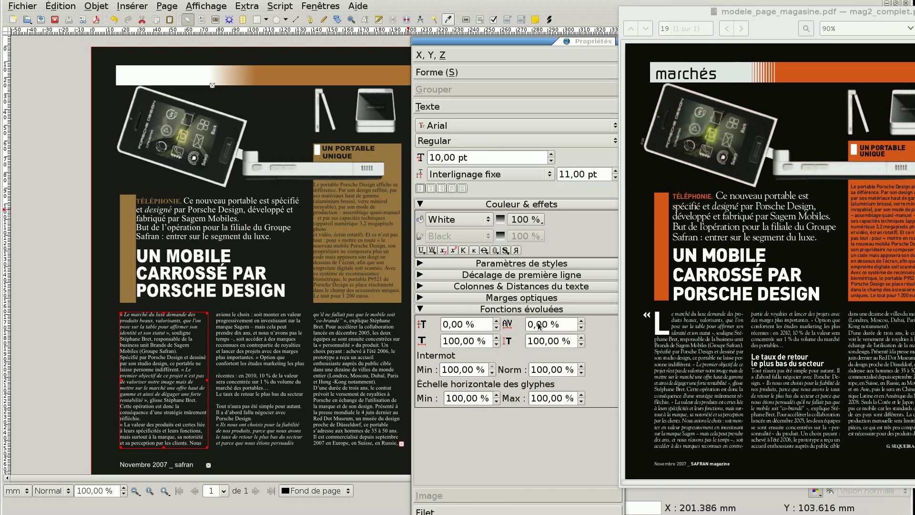
left_click(582, 329)
left_click(582, 329)
left_click(582, 328)
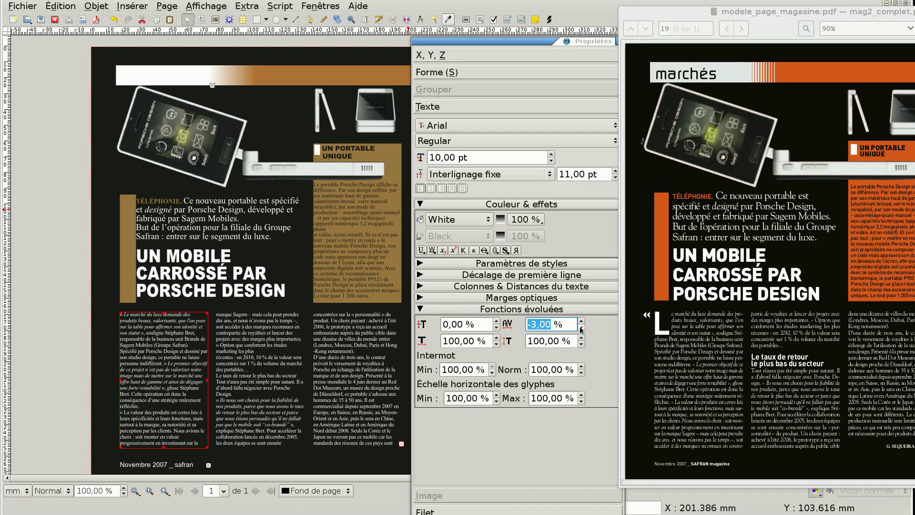
left_click(581, 329)
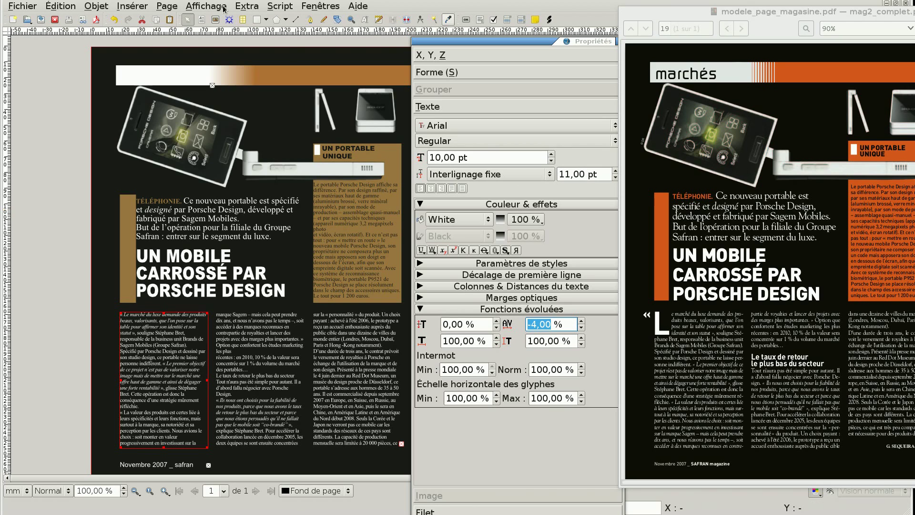
Hyphenate the body text and justify its paragraphs.
left_click(246, 6)
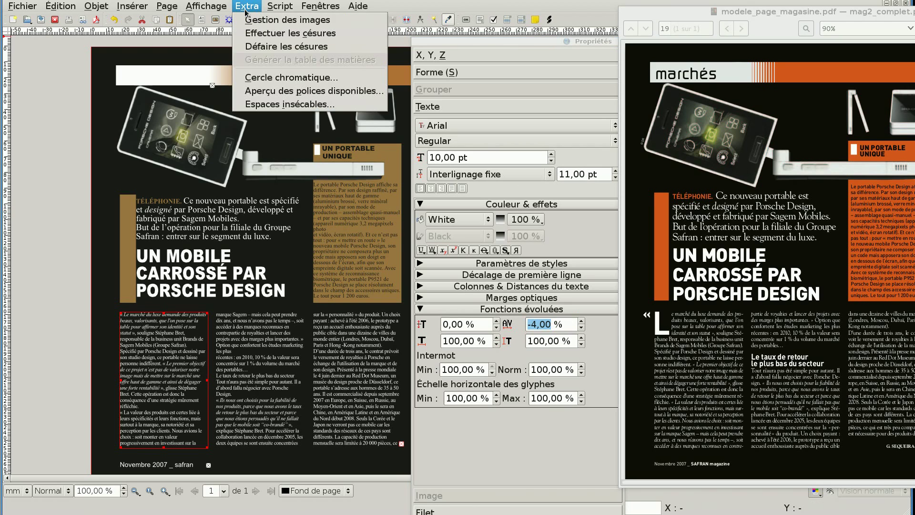
left_click(261, 33)
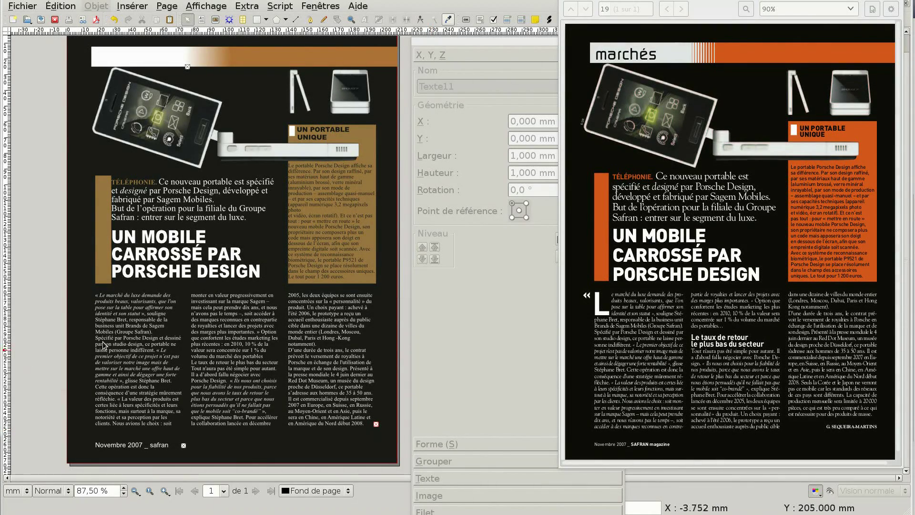
left_click(165, 316)
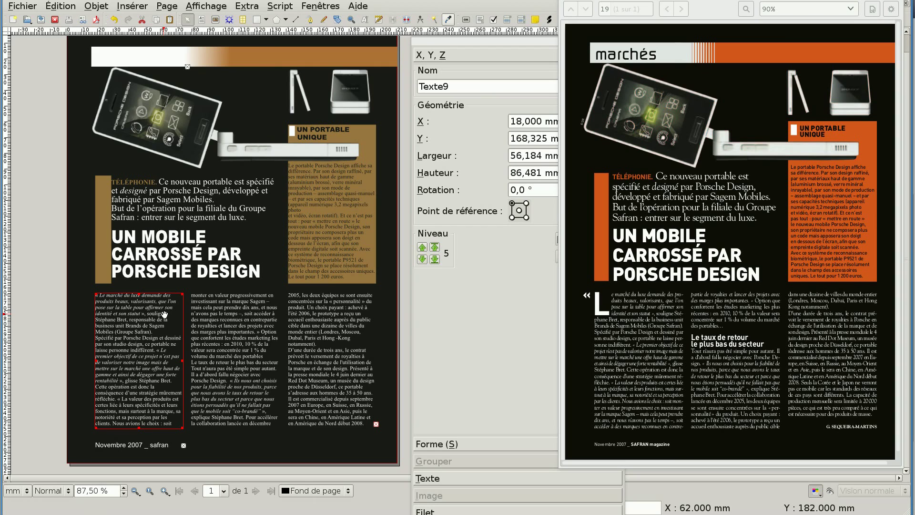
left_click(482, 478)
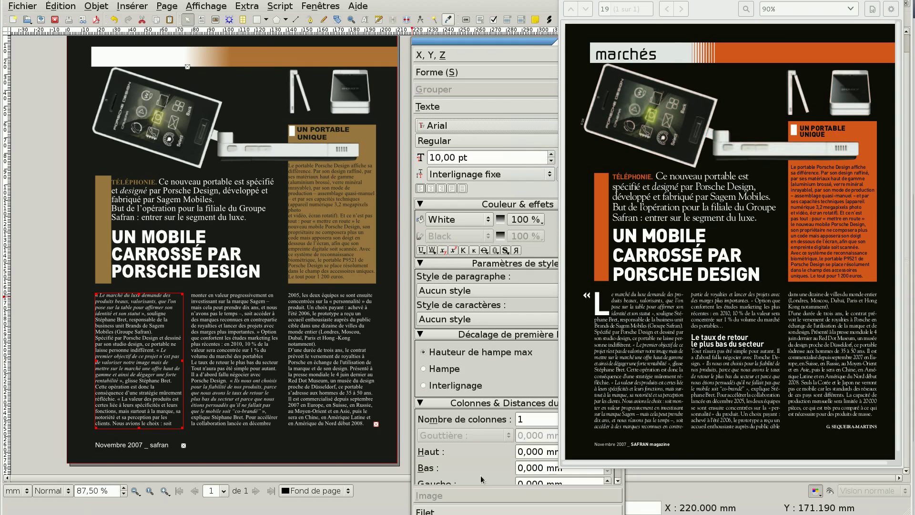
left_click(452, 189)
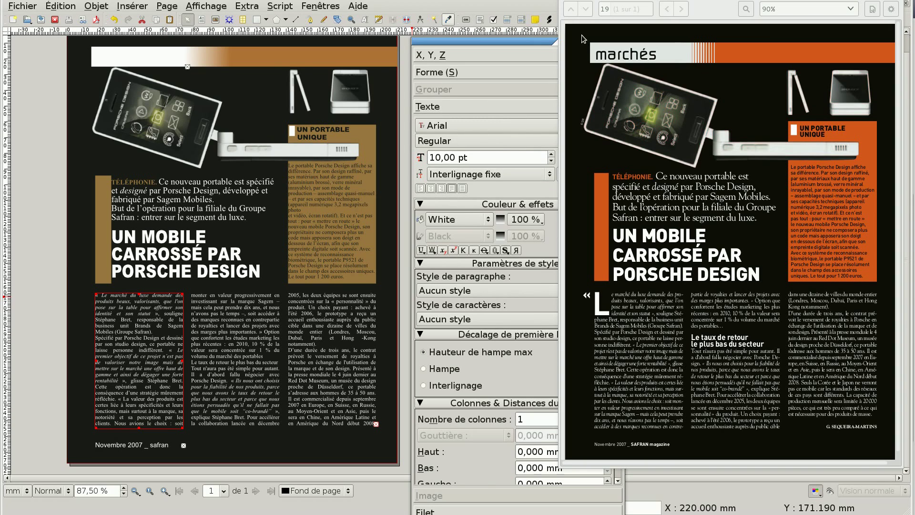
Make room around the text properties and set the body text's fixed line spacing to 10 pt.
left_click_drag(585, 5, 646, 48)
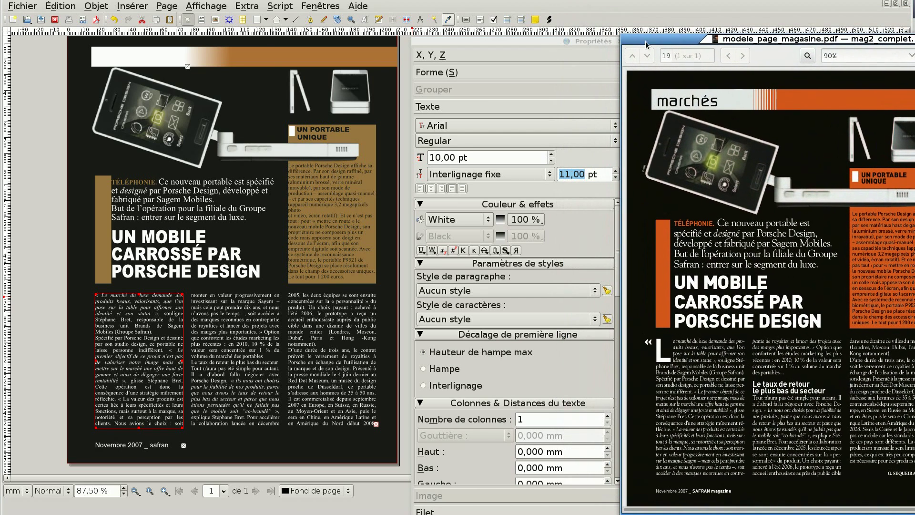
left_click_drag(549, 41, 519, 0)
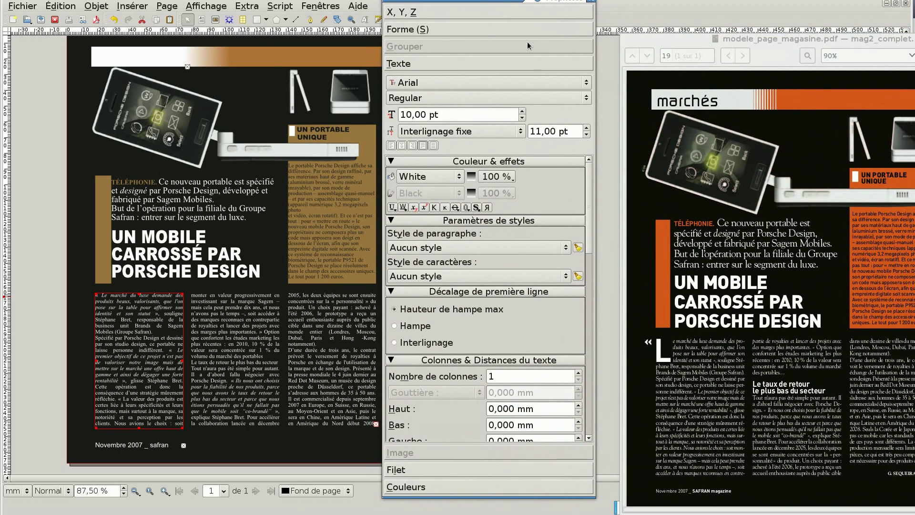
left_click(587, 135)
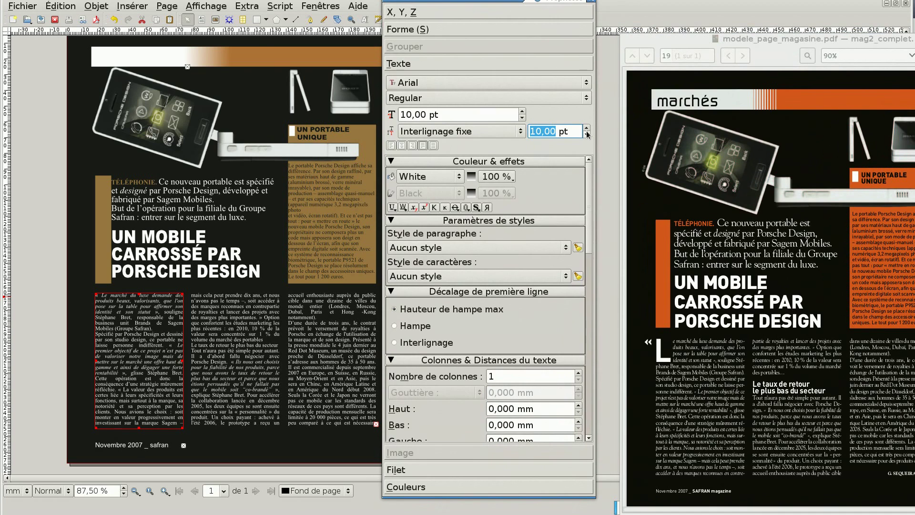
Try larger and smaller fixed line spacings on the body text and settle on 9.50 pt.
left_click(587, 128)
left_click(588, 128)
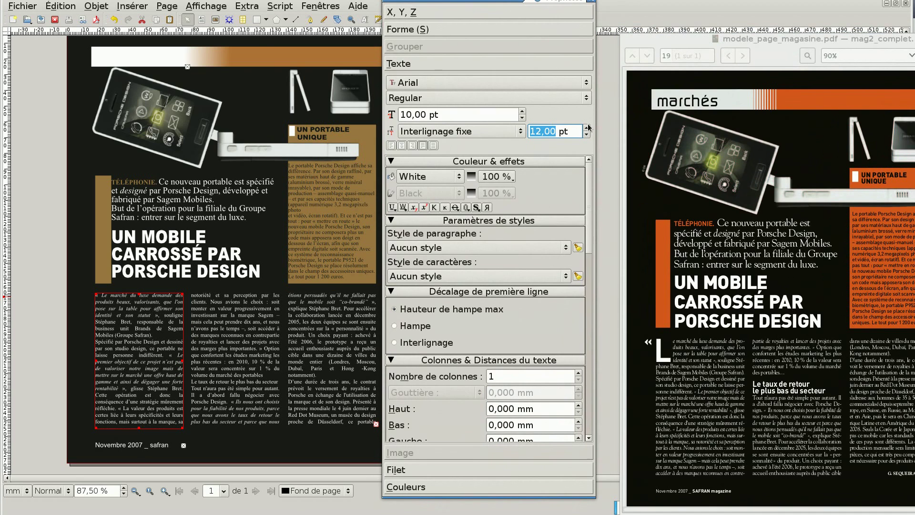
left_click(587, 135)
left_click(587, 134)
left_click(587, 135)
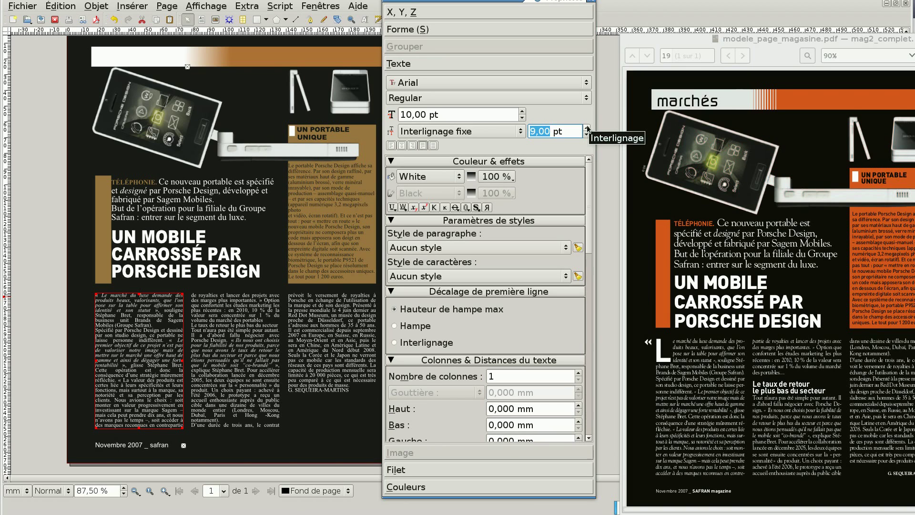
left_click(588, 128)
left_click(587, 135)
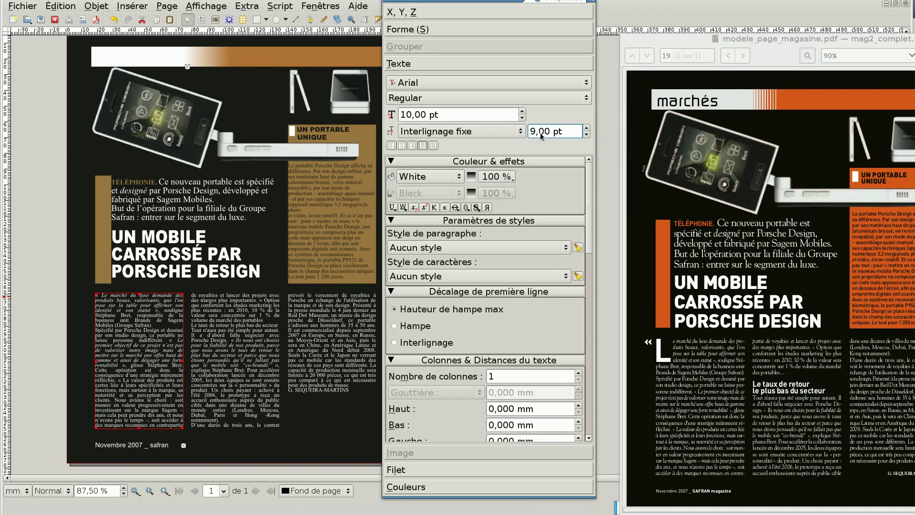
left_click_drag(540, 134, 543, 137)
type("5")
key("Return")
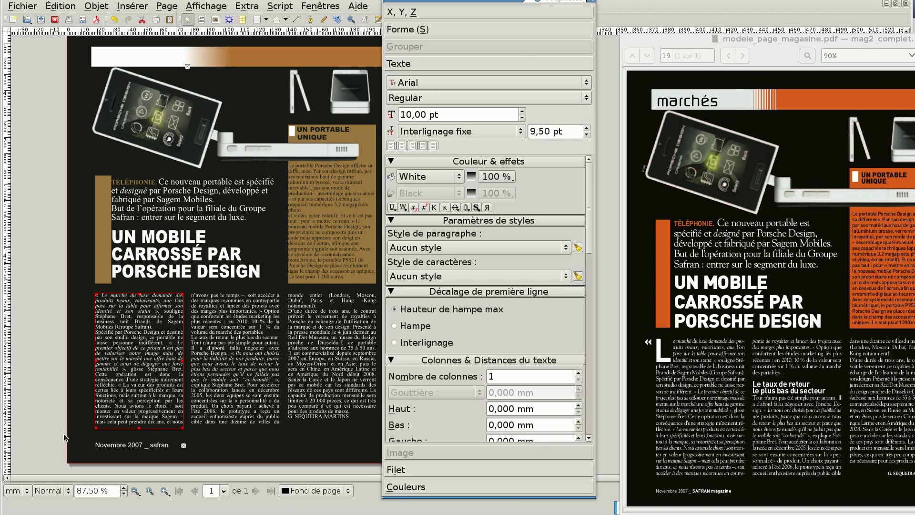
Right-align the author's signature at the end of the third body column and insert an empty line above it.
left_click(79, 335)
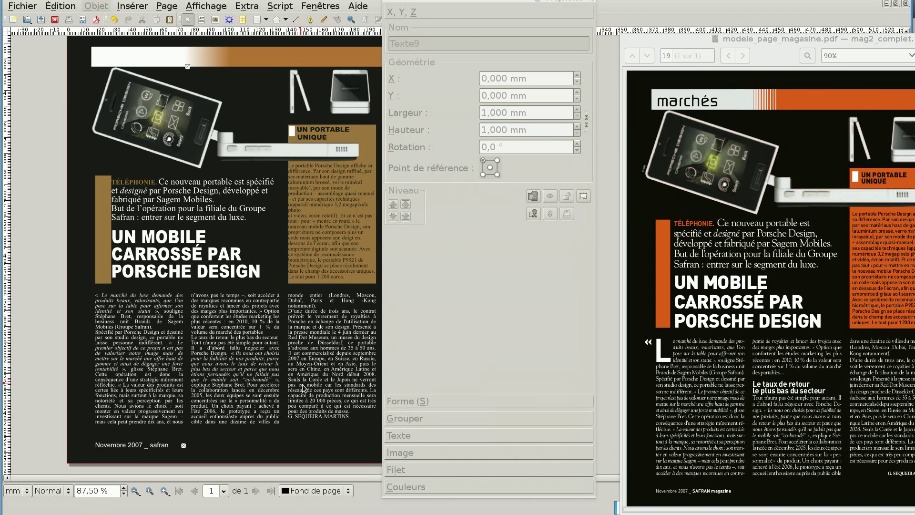
double_click(296, 417)
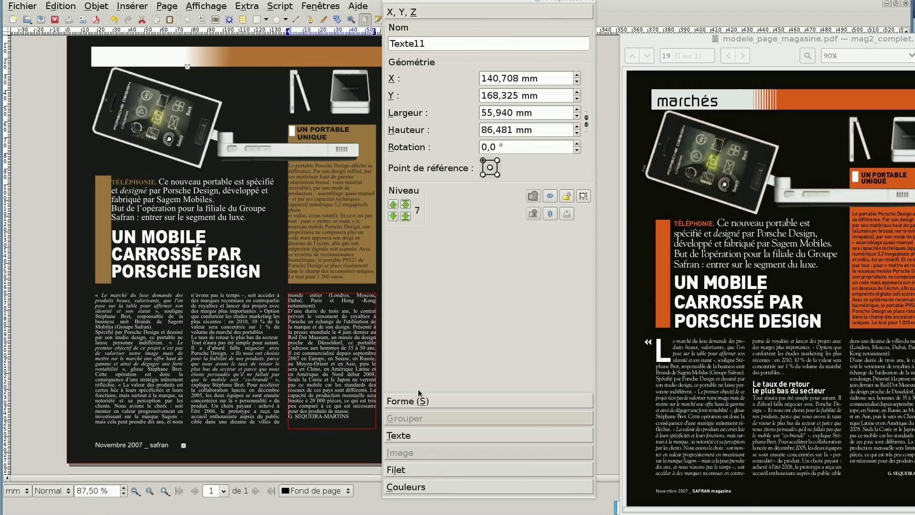
left_click(425, 436)
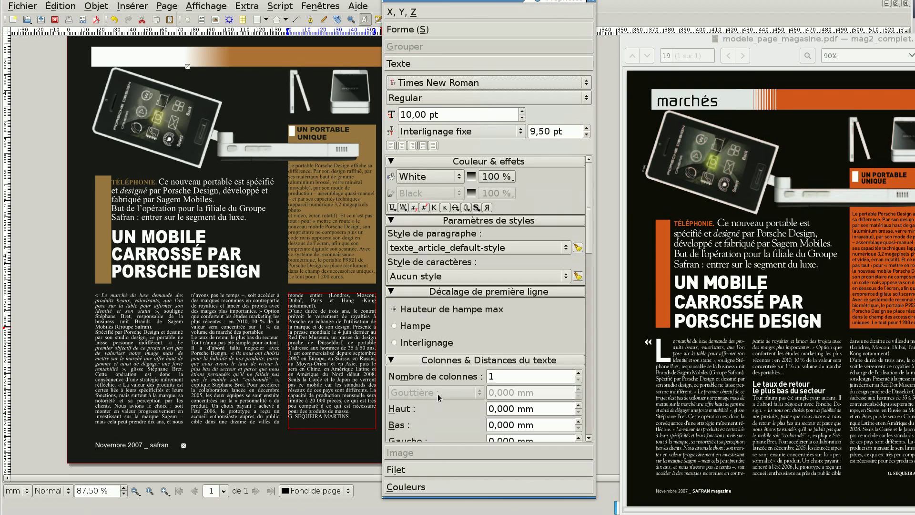
left_click(413, 146)
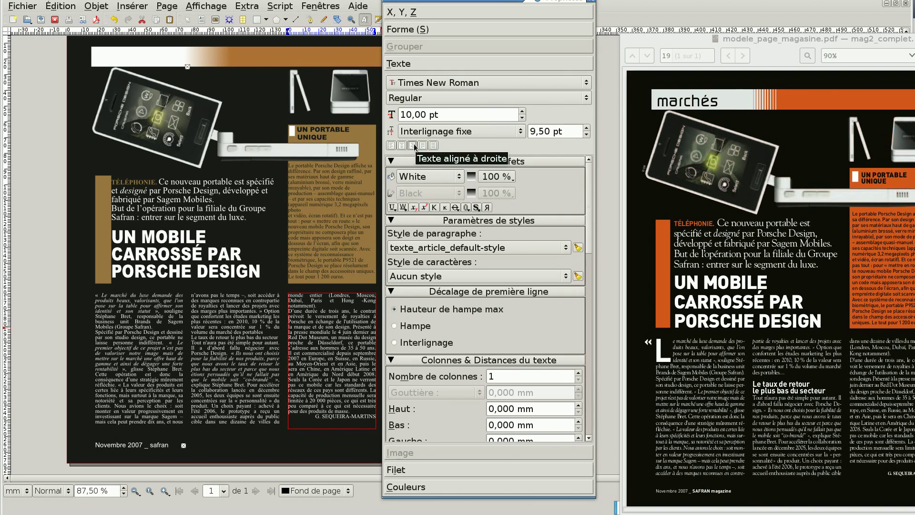
left_click(314, 418)
key("Return")
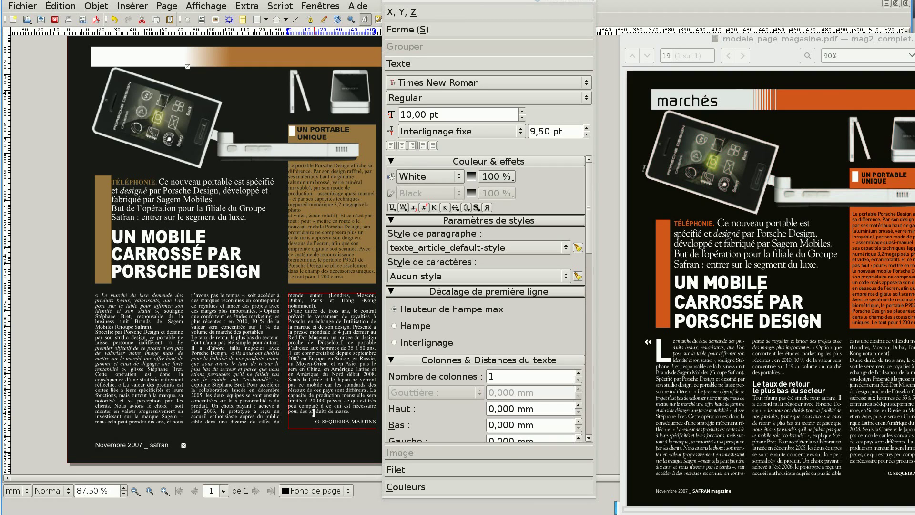
Try enlarging the subheading "Le taux de retour le plus bas du secteur" to 14 pt and increasing its fixed line spacing.
left_click(232, 340)
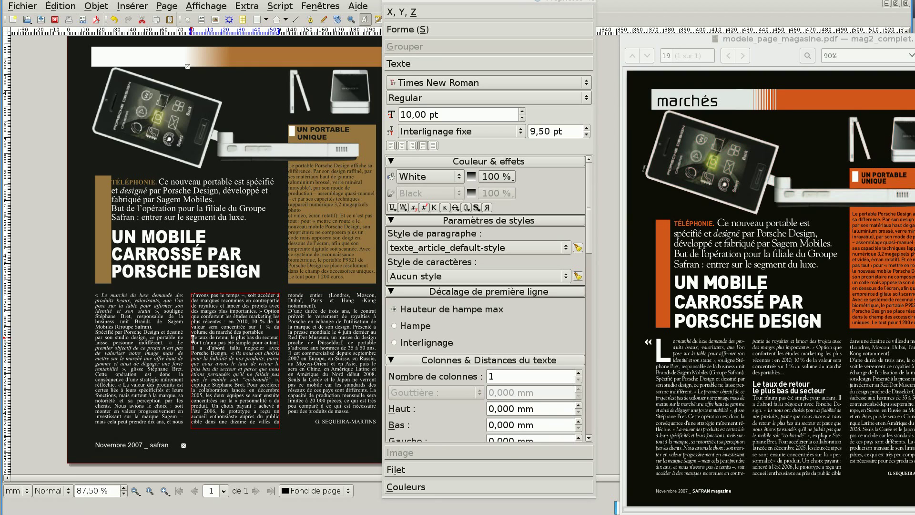
left_click_drag(191, 337, 277, 337)
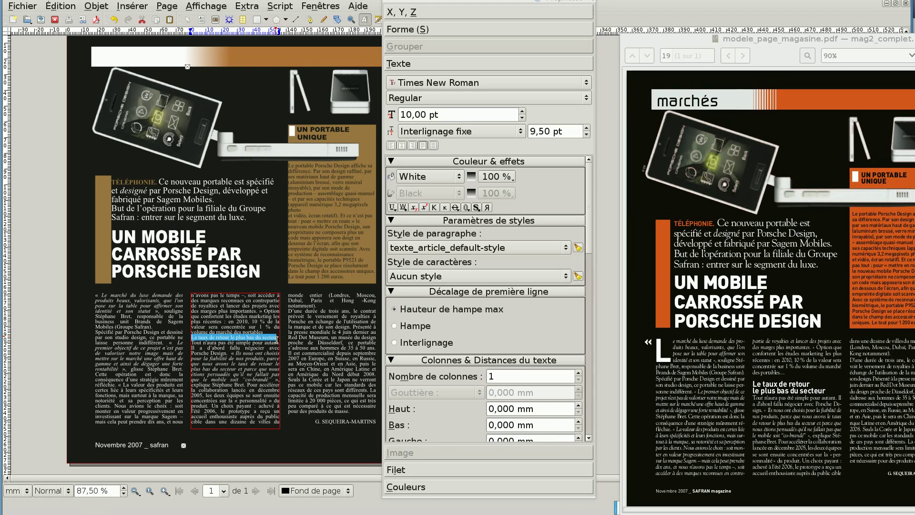
left_click(263, 352)
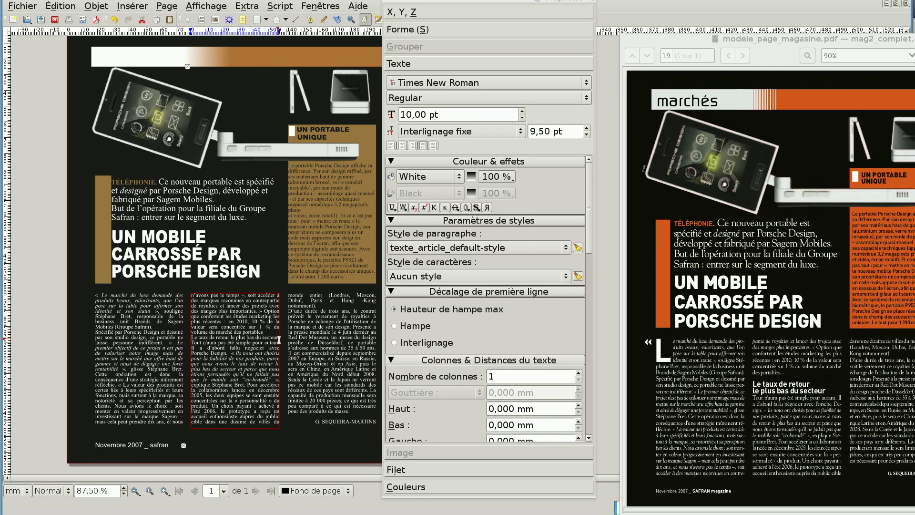
left_click_drag(279, 339, 192, 337)
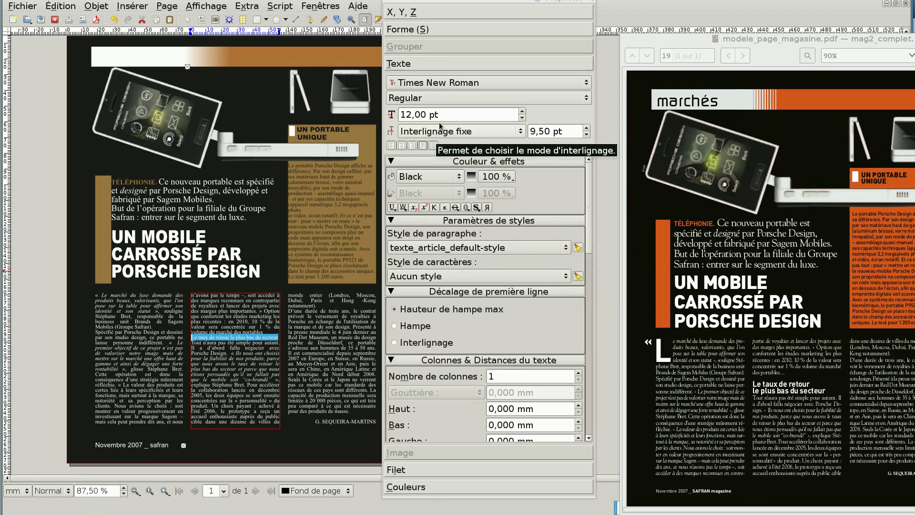
left_click(523, 111)
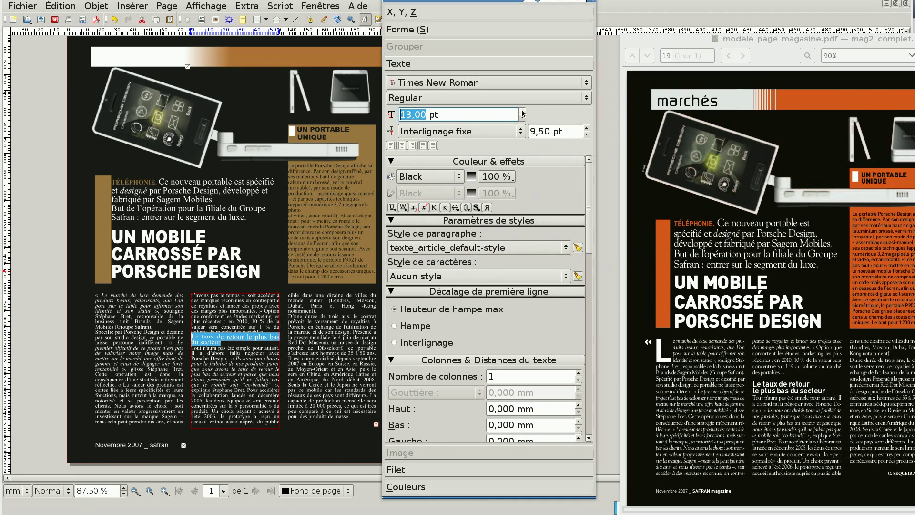
left_click(523, 111)
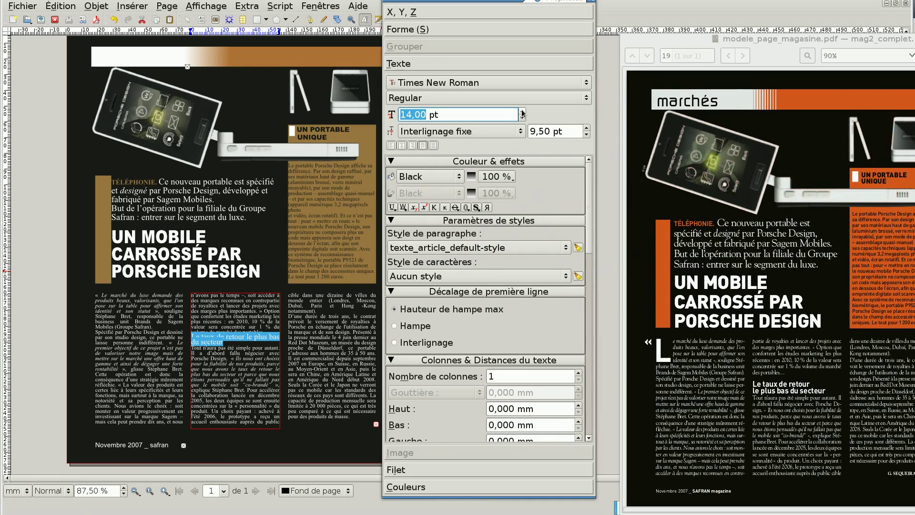
left_click(589, 128)
left_click(587, 128)
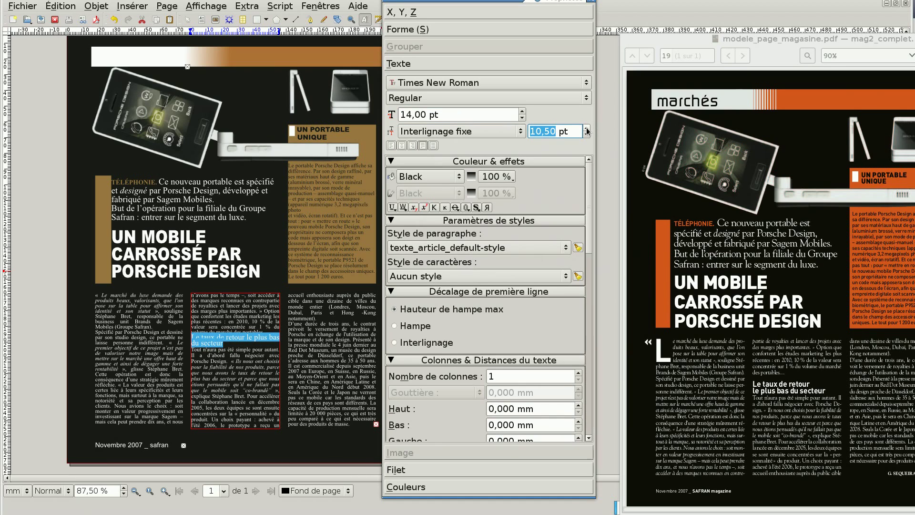
left_click(588, 129)
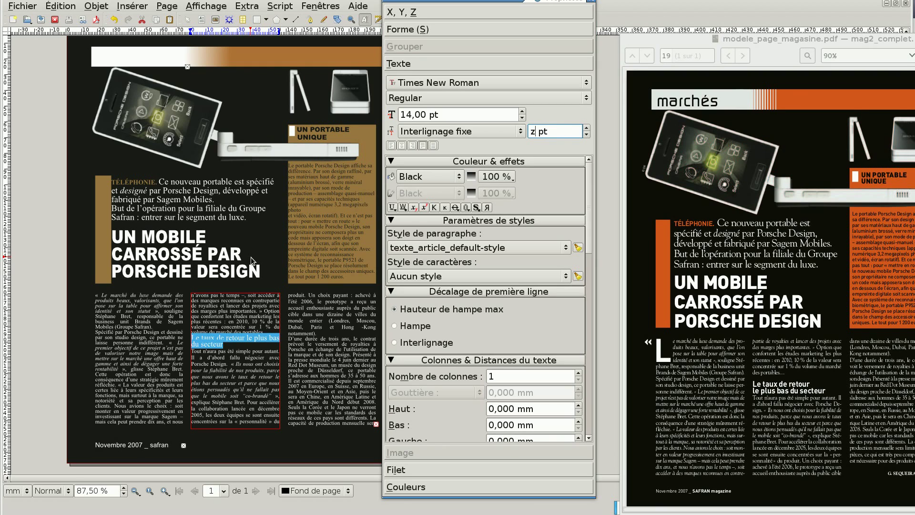
Undo the size and line spacing changes made to the subheading in the middle column.
left_click(227, 302)
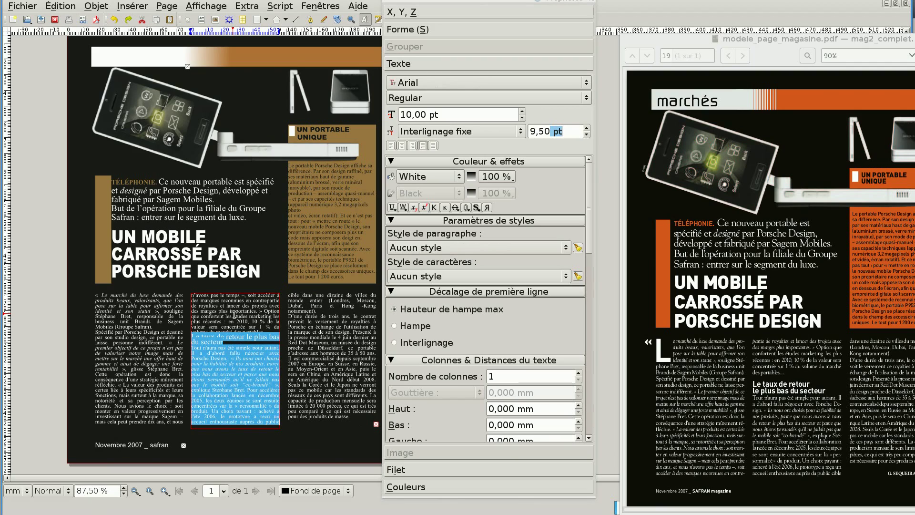
key("ctrl+z")
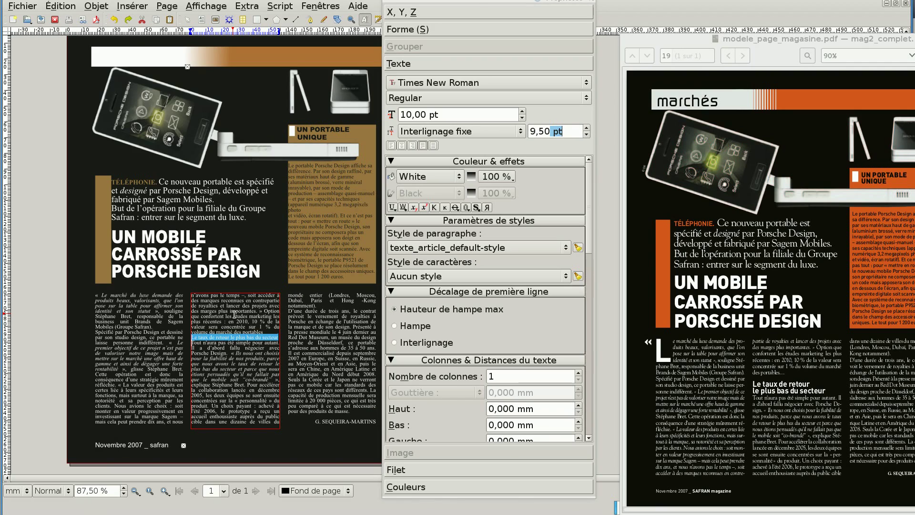
left_click(234, 315)
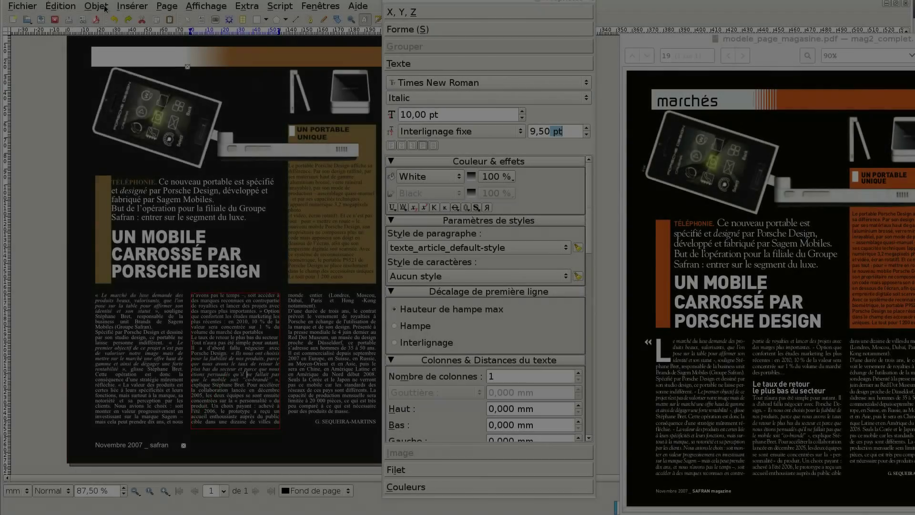
Create a new paragraph style named sous_titre in the style manager.
left_click(61, 6)
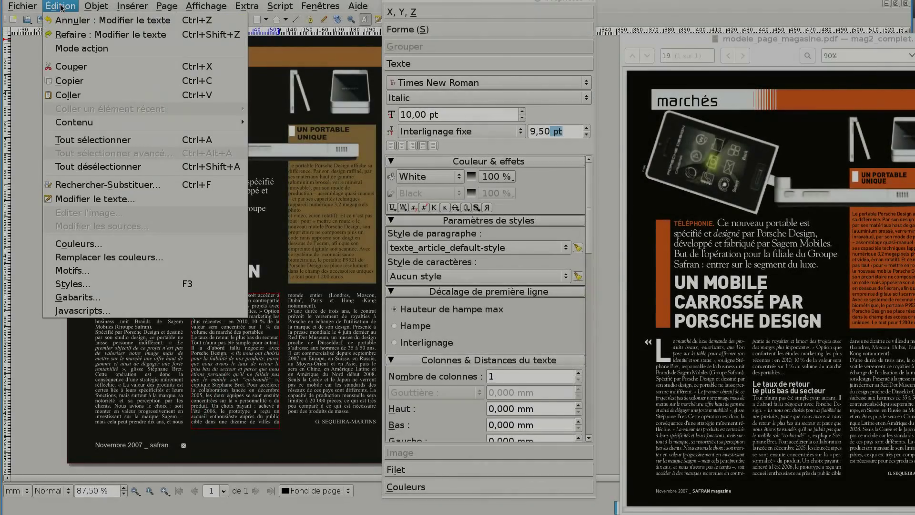
left_click(98, 286)
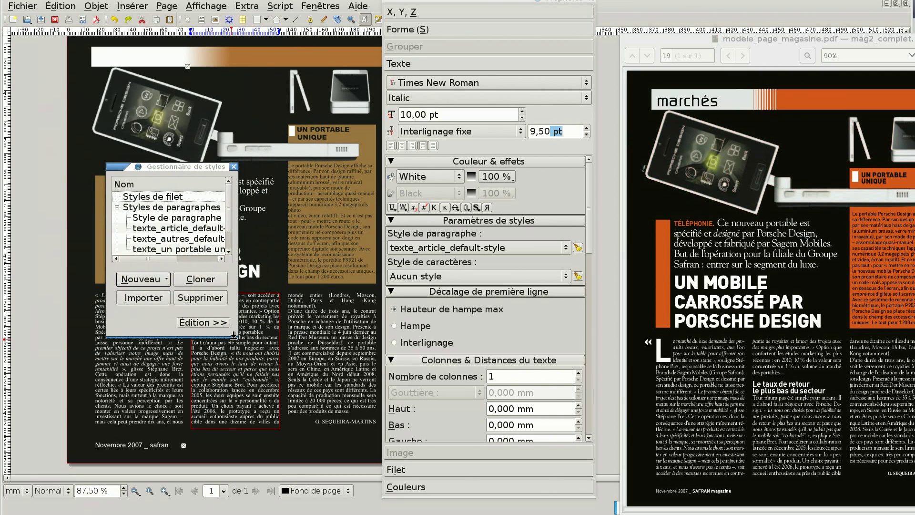
left_click_drag(238, 336, 385, 434)
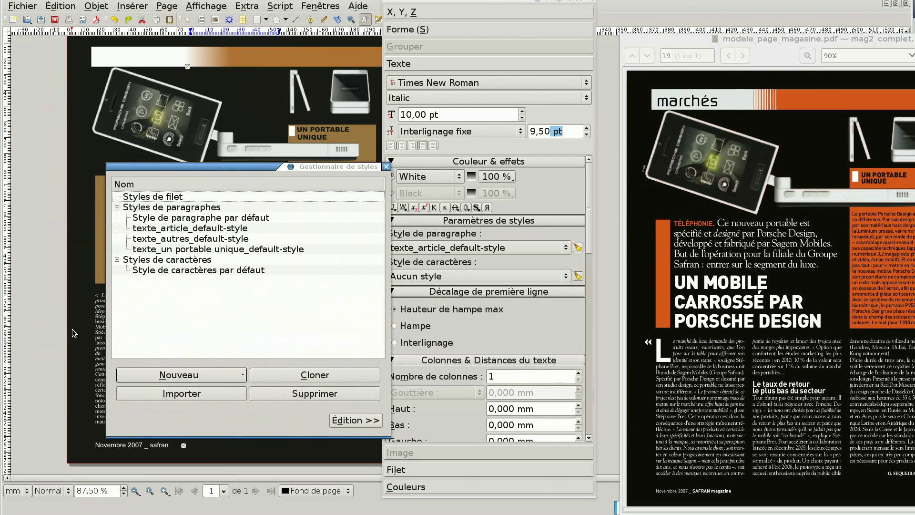
left_click(168, 377)
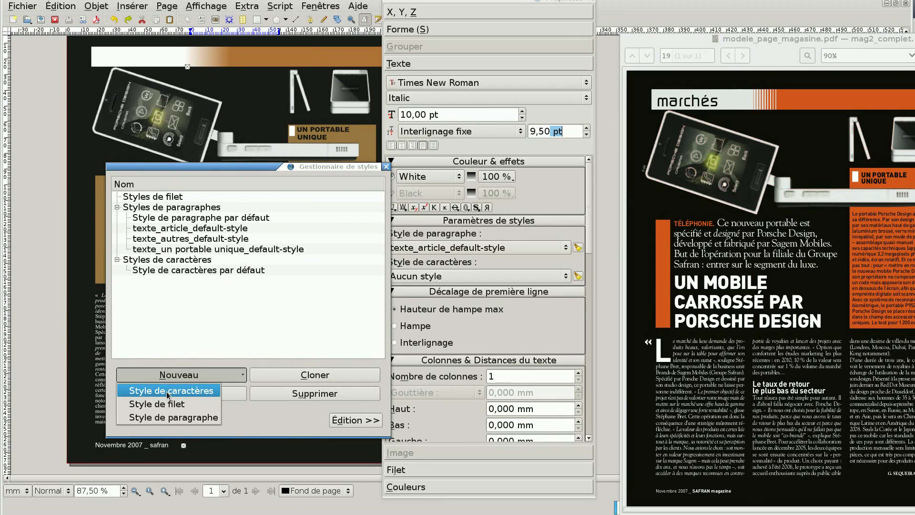
left_click(163, 418)
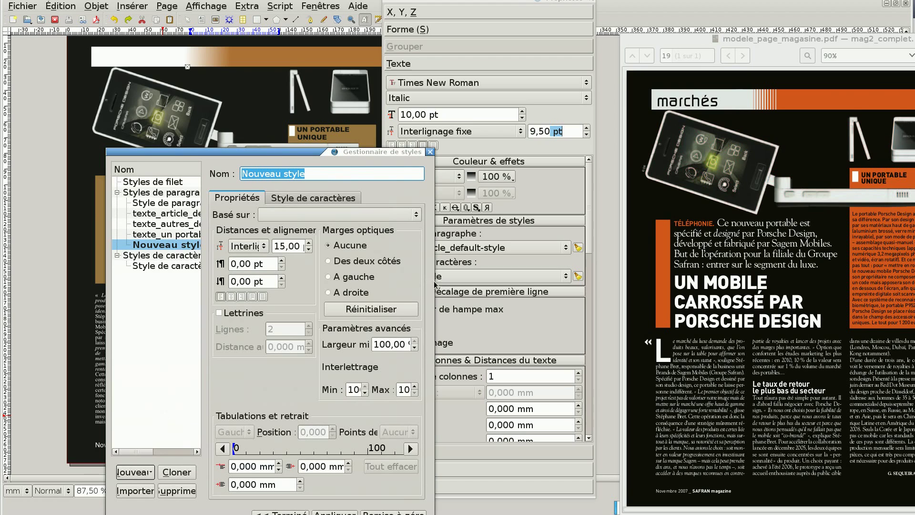
left_click_drag(431, 282, 634, 277)
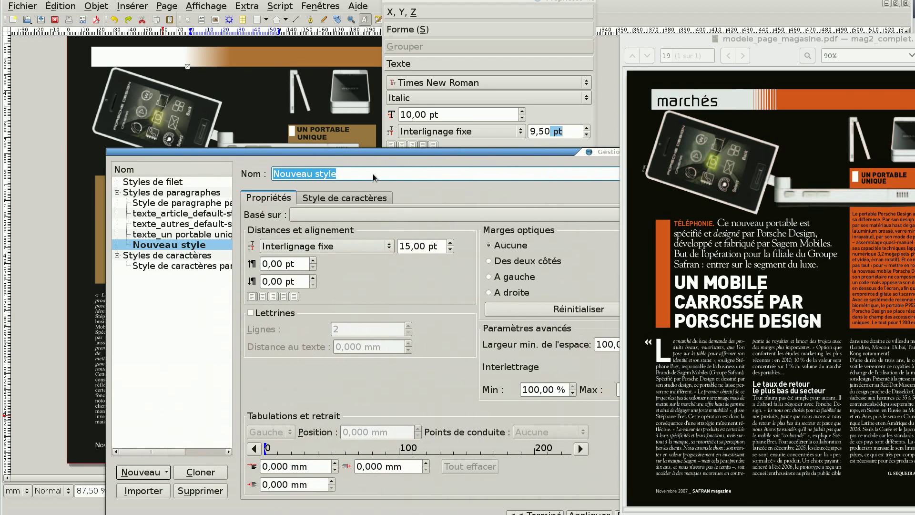
type("sous")
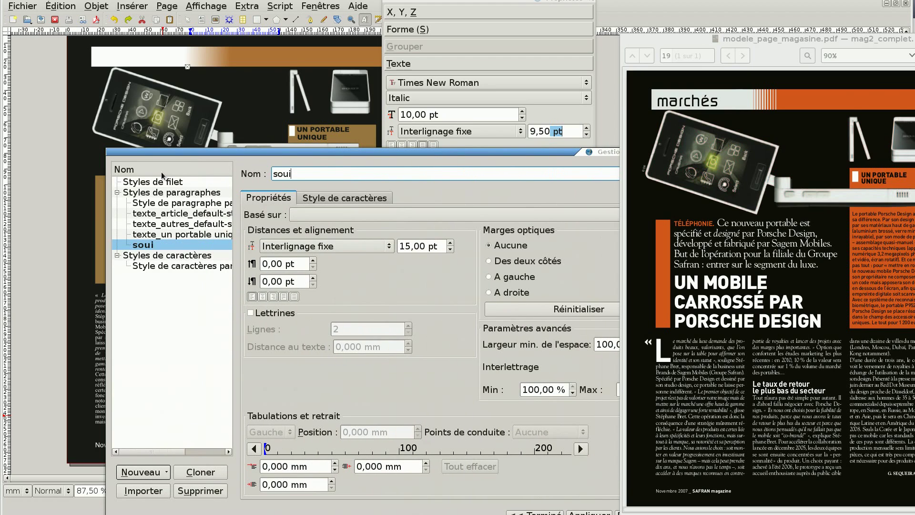
type("_titre")
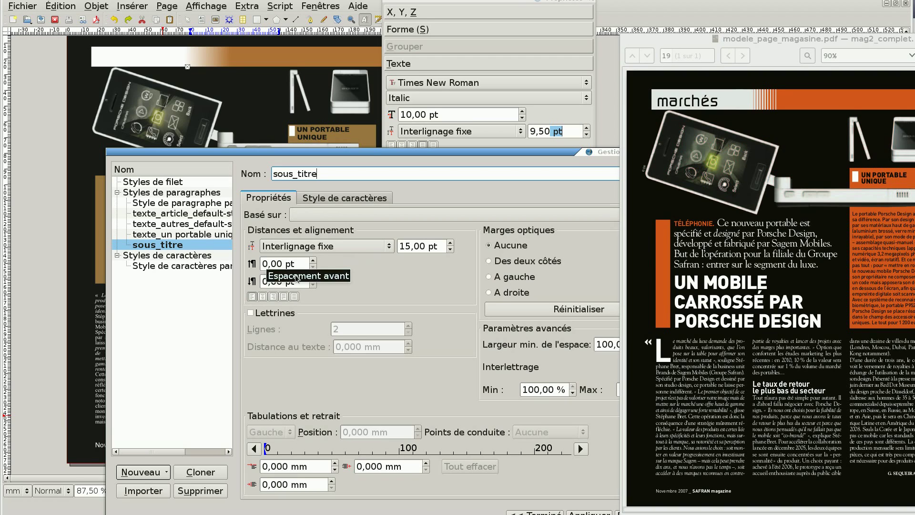
Give the sous_titre style 5 pt of space before and a smaller fixed line spacing, and finish editing the styles.
left_click(313, 261)
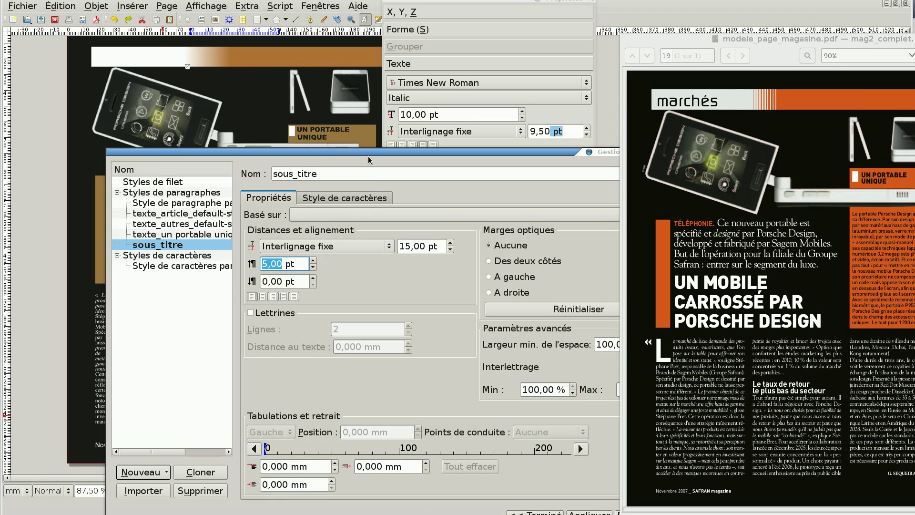
left_click_drag(368, 158, 297, 97)
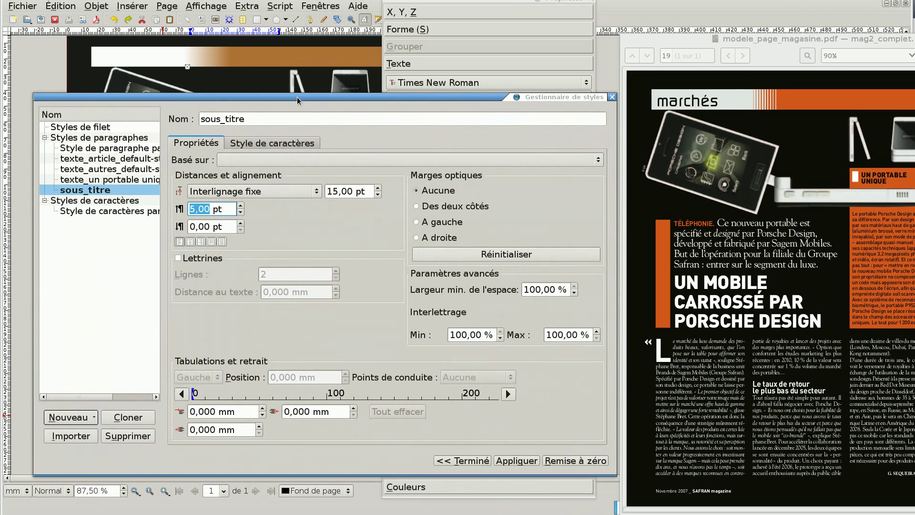
left_click(378, 197)
left_click(377, 196)
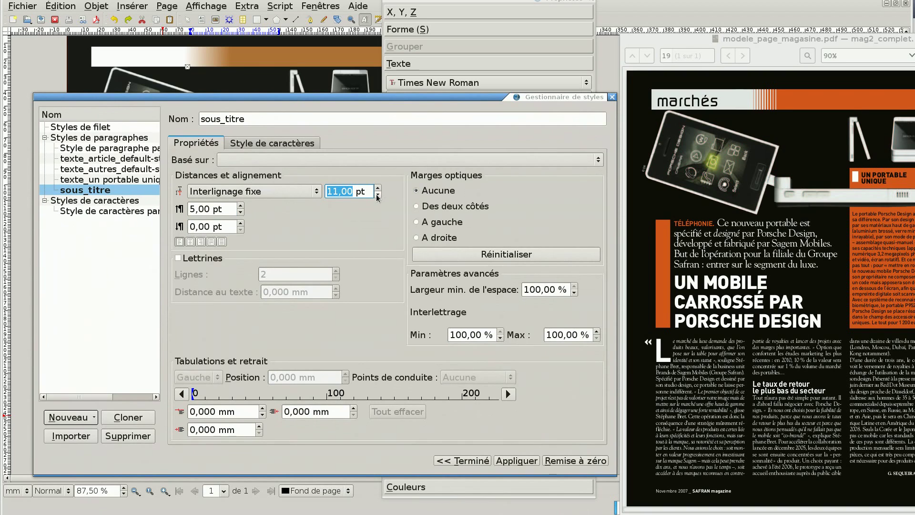
left_click(377, 195)
left_click(379, 193)
left_click(454, 461)
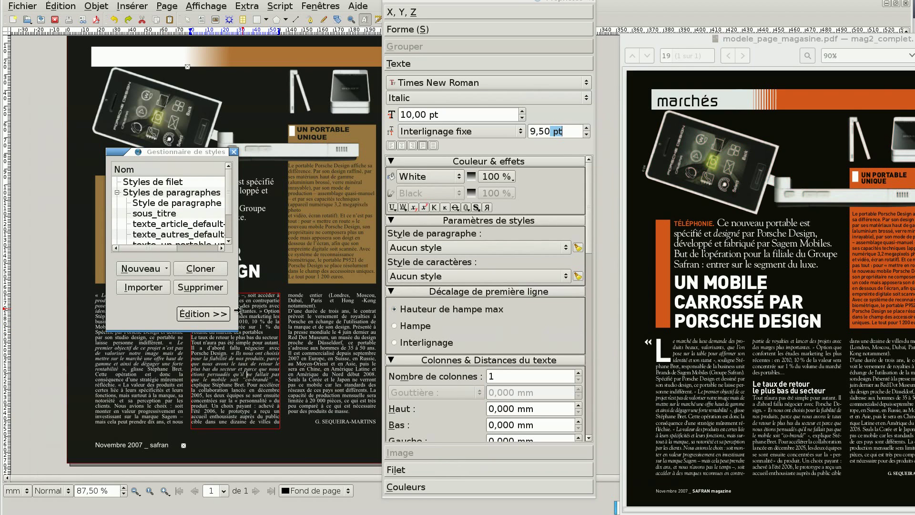
left_click(233, 152)
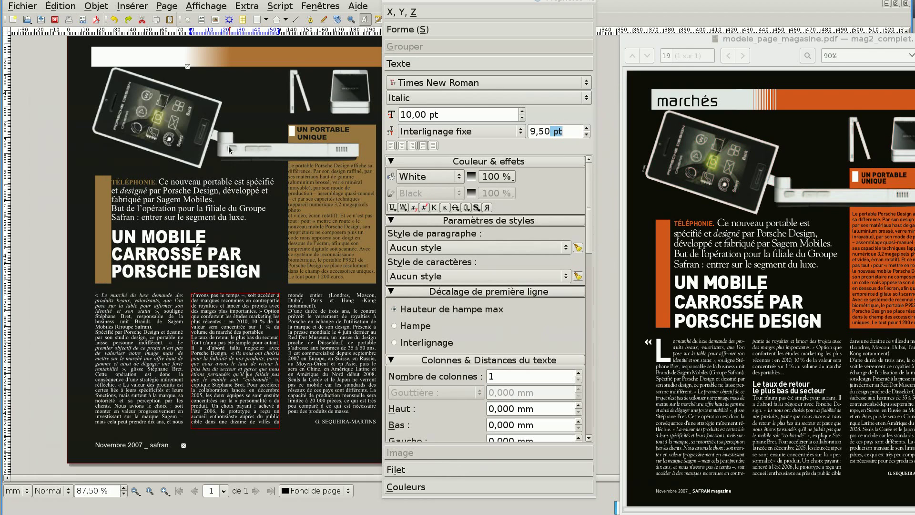
Assign the sous_titre paragraph style to the line "Le taux de retour le plus bas du secteur" and update the text frame.
right_click(237, 320)
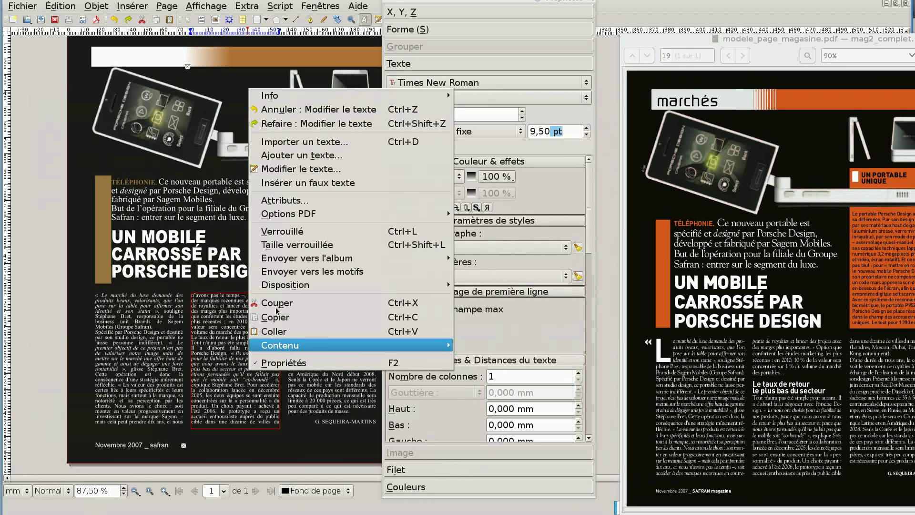
left_click(301, 167)
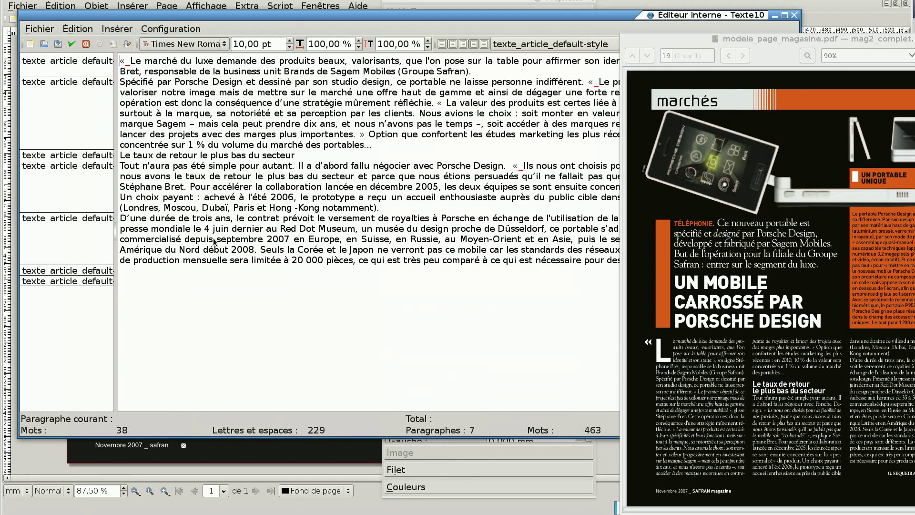
left_click(219, 158)
left_click(97, 155)
left_click(114, 164)
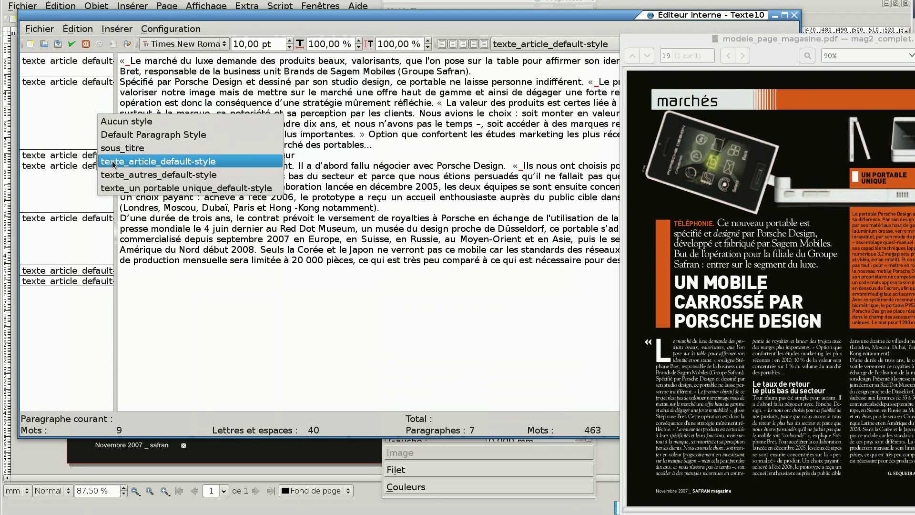
left_click(118, 148)
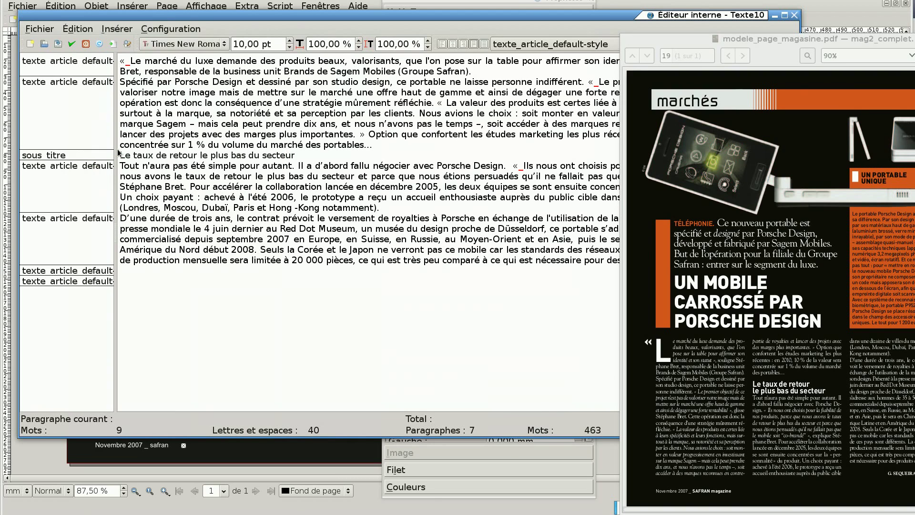
left_click(71, 43)
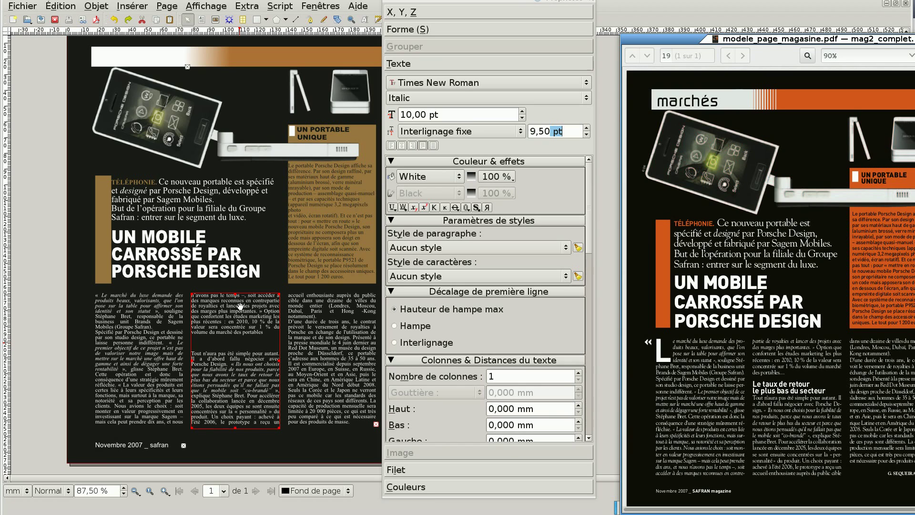
Create a new character style named sous_titre in the style manager.
left_click(58, 6)
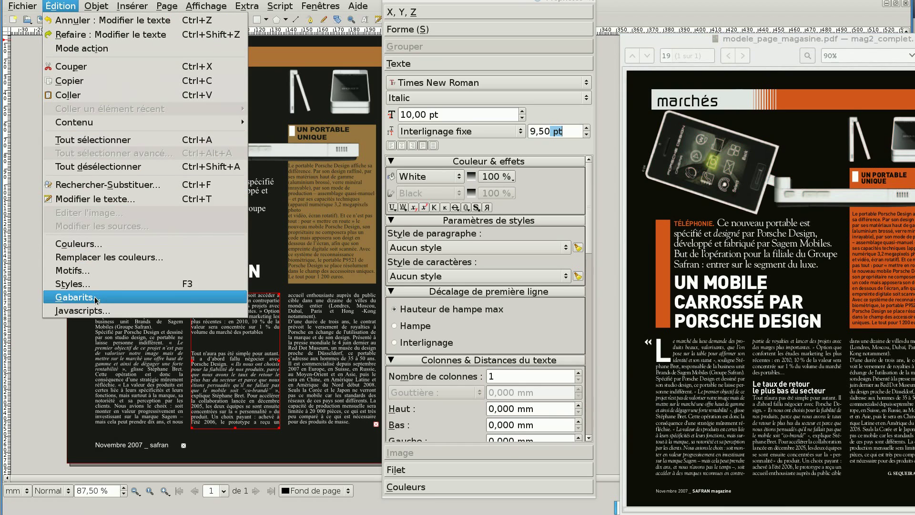
left_click(99, 283)
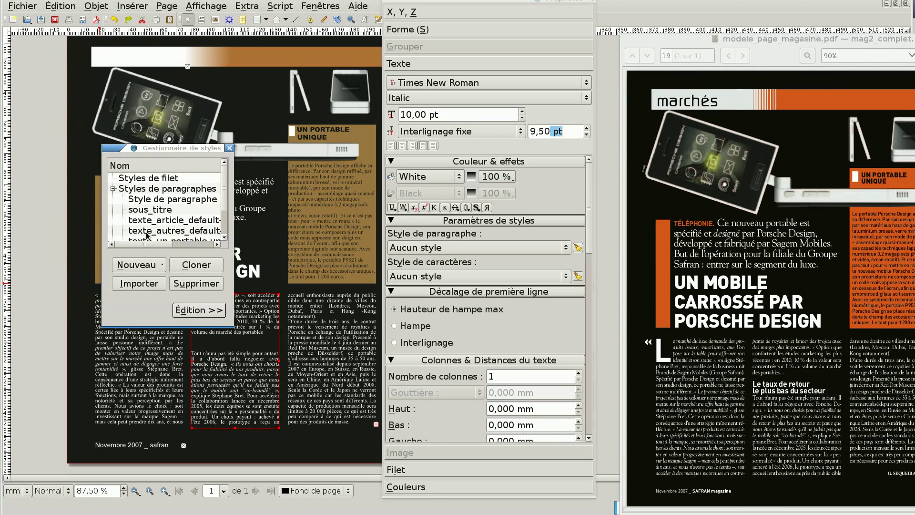
left_click_drag(234, 325, 355, 376)
left_click(187, 264)
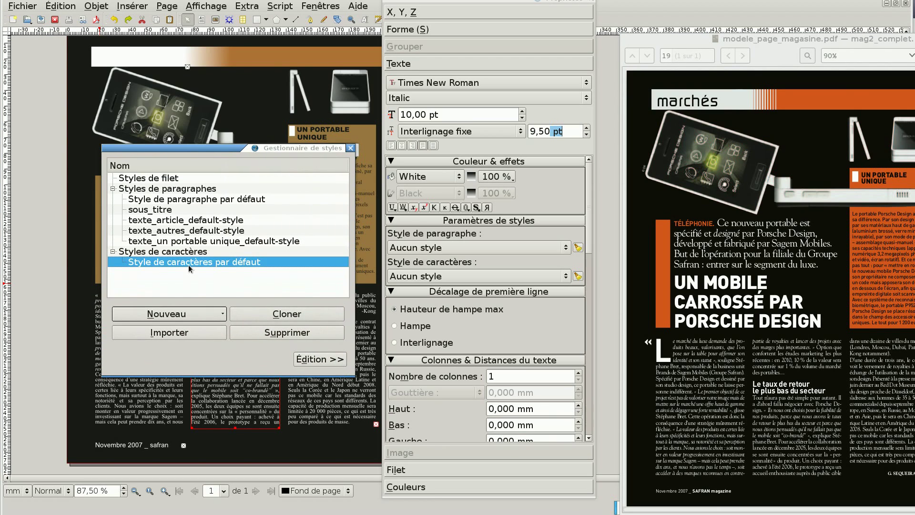
left_click(185, 264)
left_click(175, 314)
left_click(170, 329)
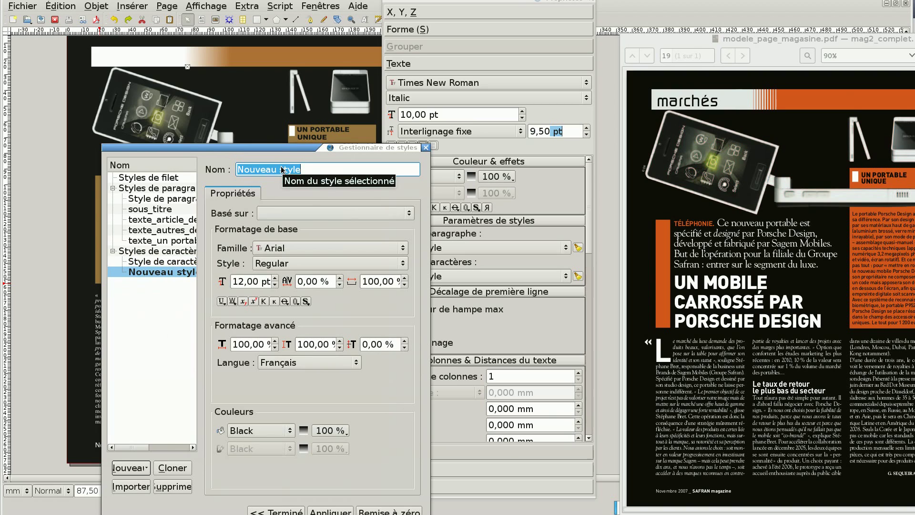
type("sotu")
key("BackSpace")
key("BackSpace")
type("ou")
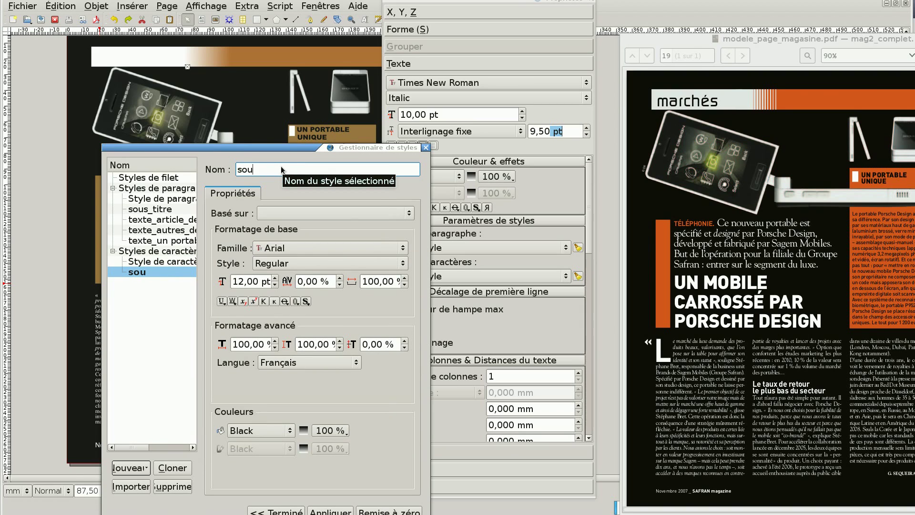
type("s_titre")
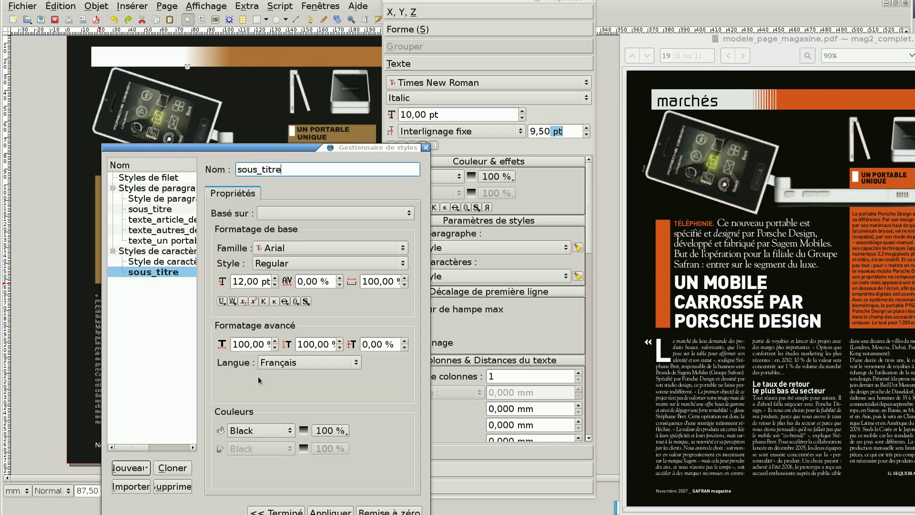
Set the sous_titre character style's text colour to White, apply it and finish editing the styles.
left_click(273, 429)
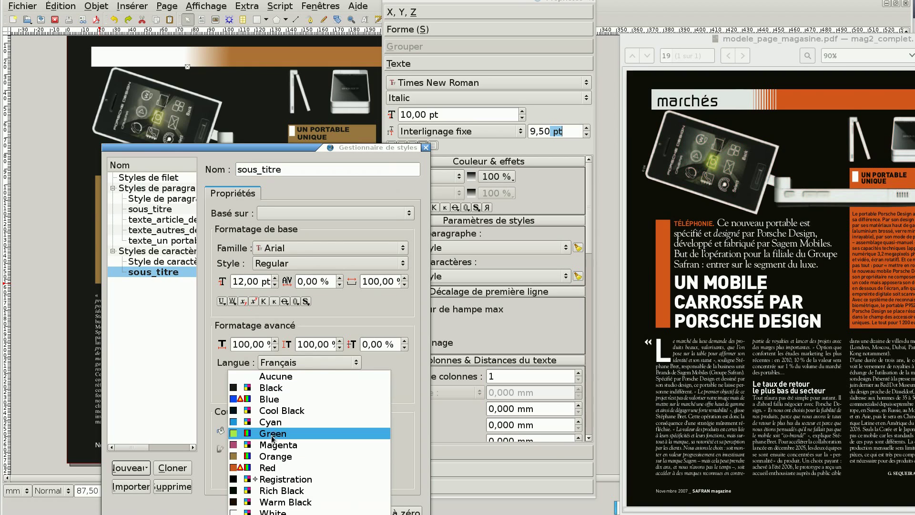
left_click(246, 512)
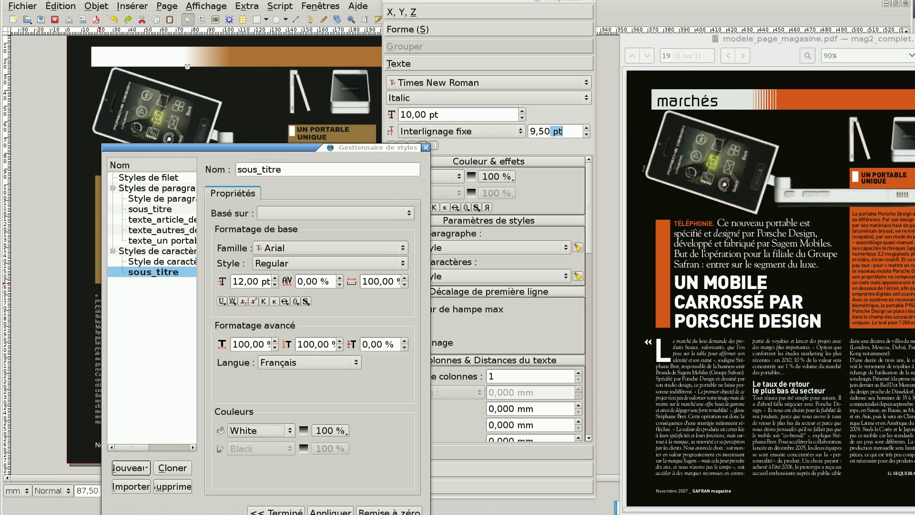
left_click(321, 511)
left_click(277, 511)
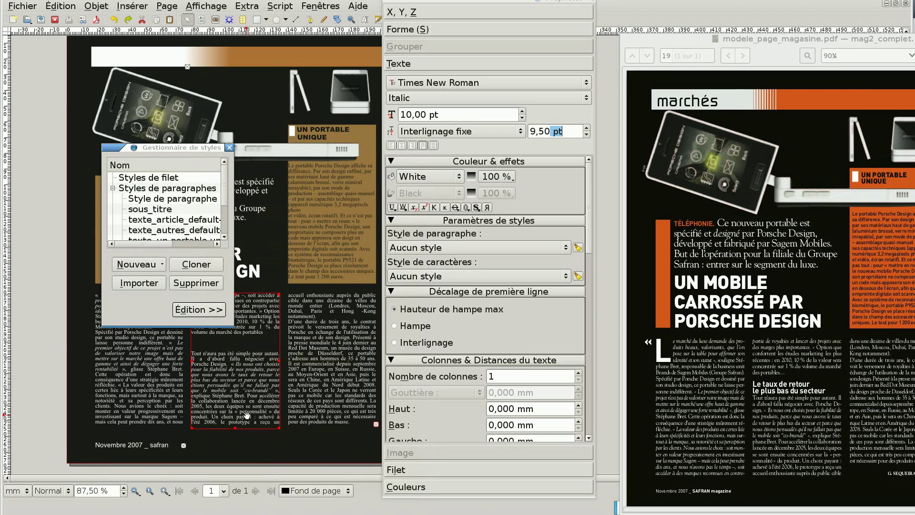
Look through the column's internal text editor for a way to assign a character style to the subheading, and close the editor and style manager.
right_click(248, 363)
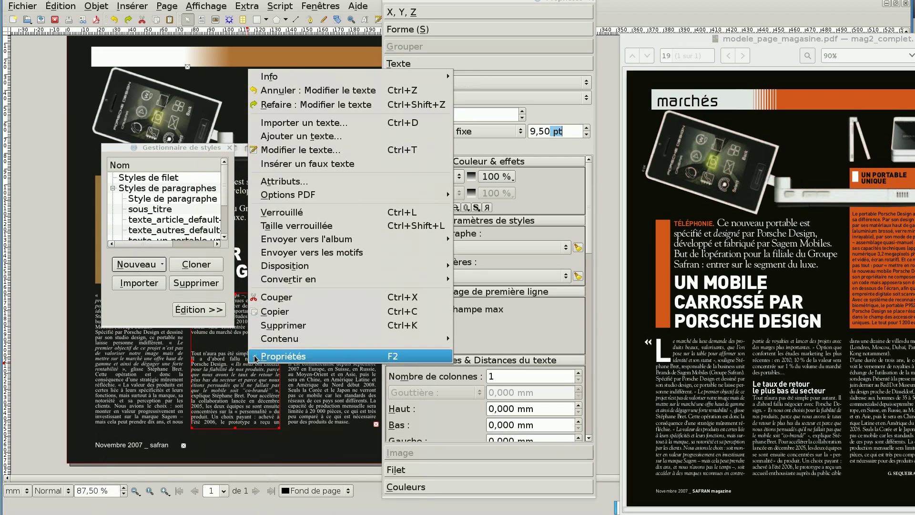
left_click(327, 150)
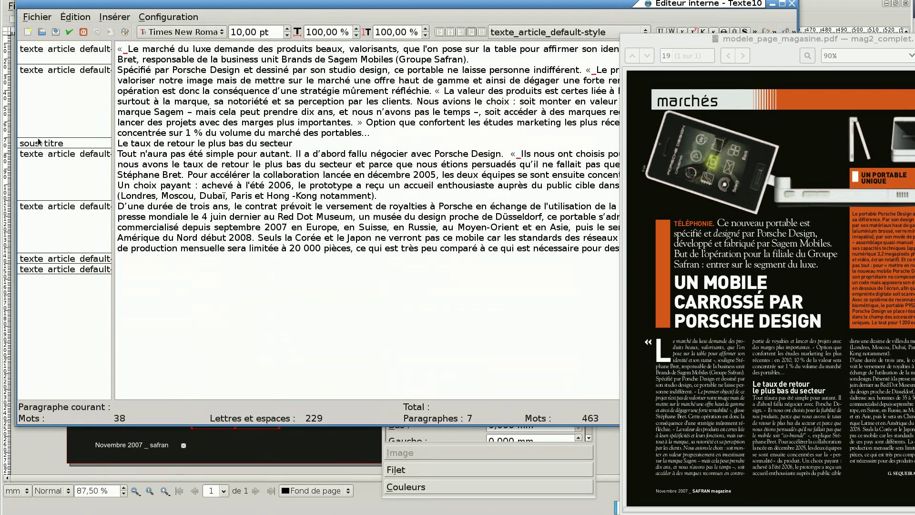
left_click(91, 149)
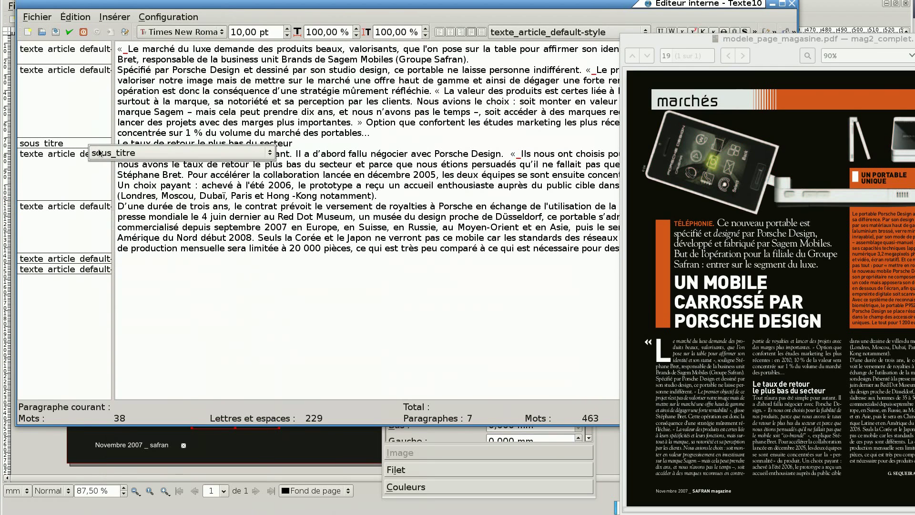
left_click(102, 152)
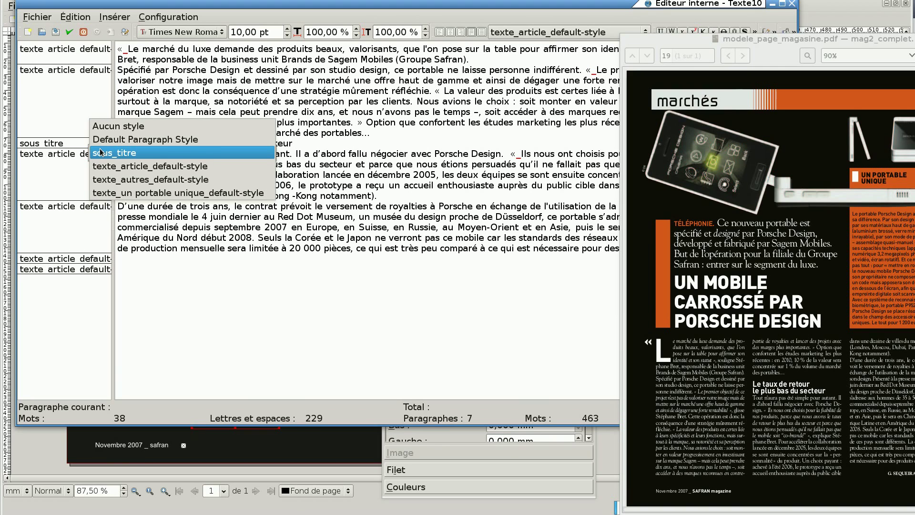
left_click(73, 145)
left_click(193, 152)
left_click(196, 152)
left_click_drag(294, 141, 85, 149)
right_click(199, 143)
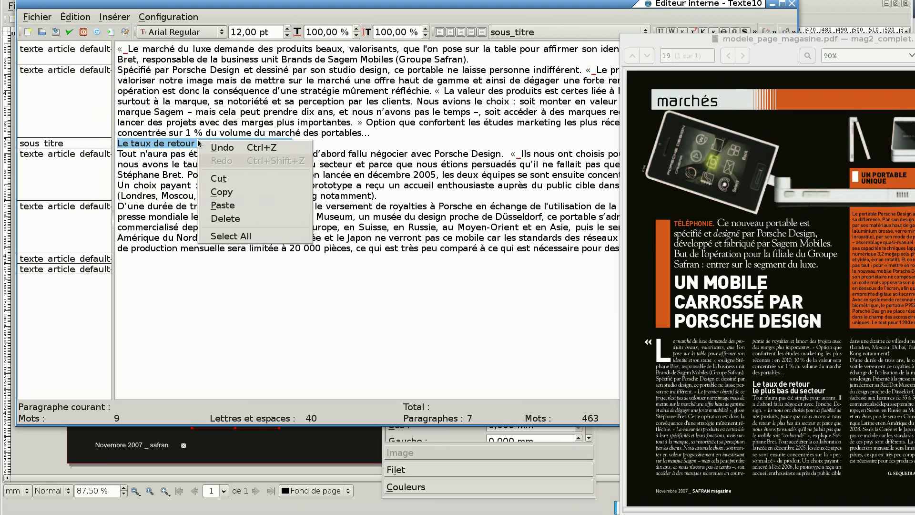
left_click(176, 151)
left_click(91, 16)
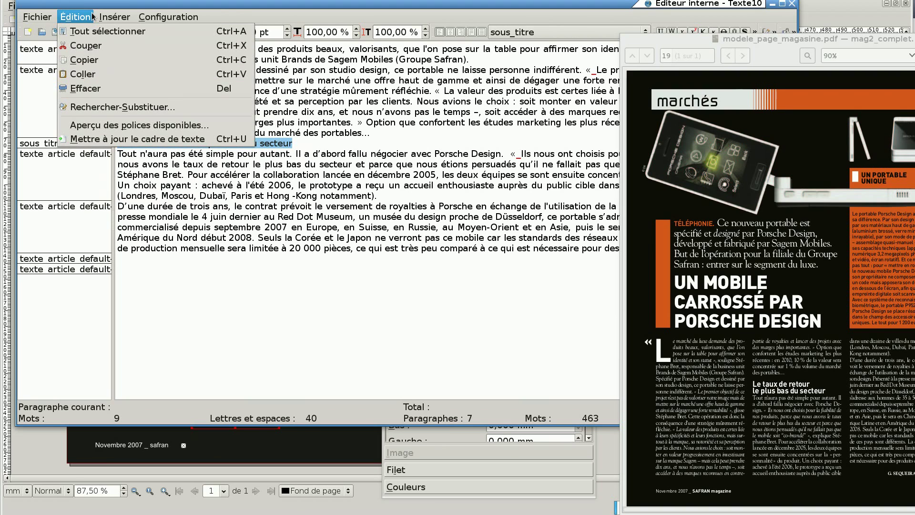
mouse_move(111, 16)
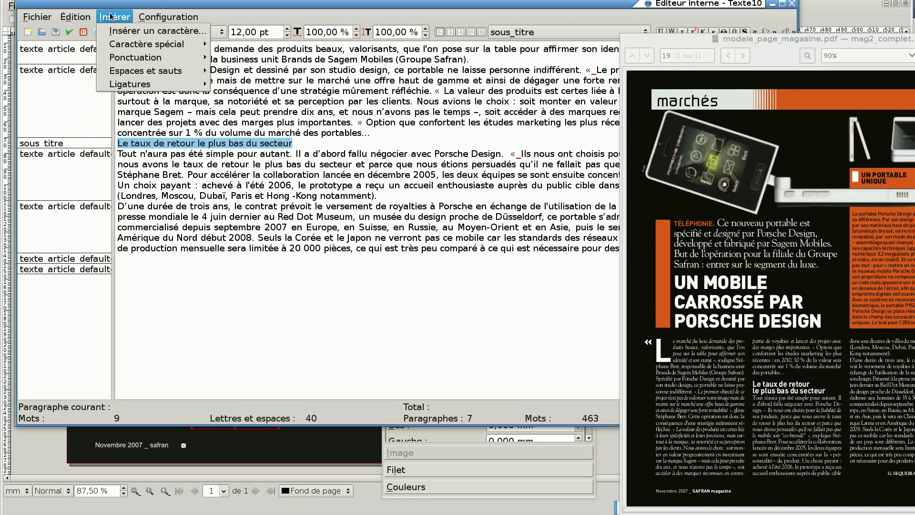
mouse_move(39, 20)
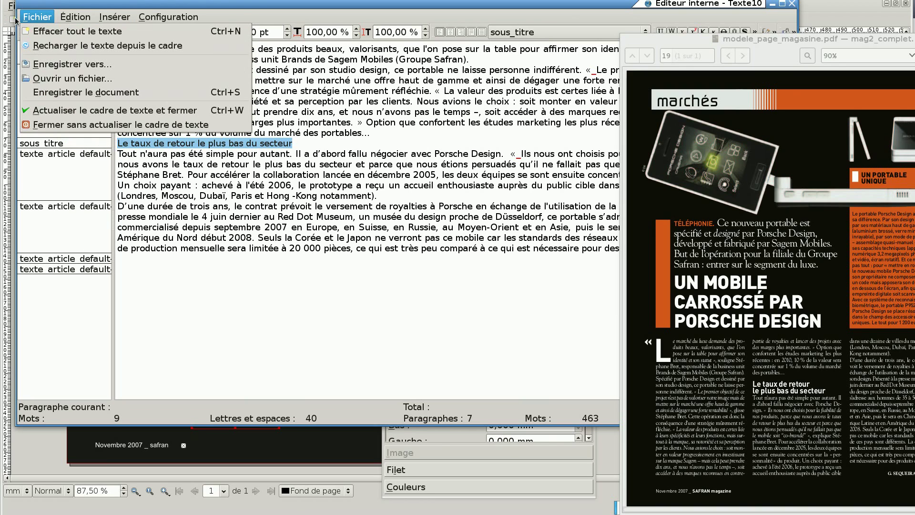
mouse_move(145, 18)
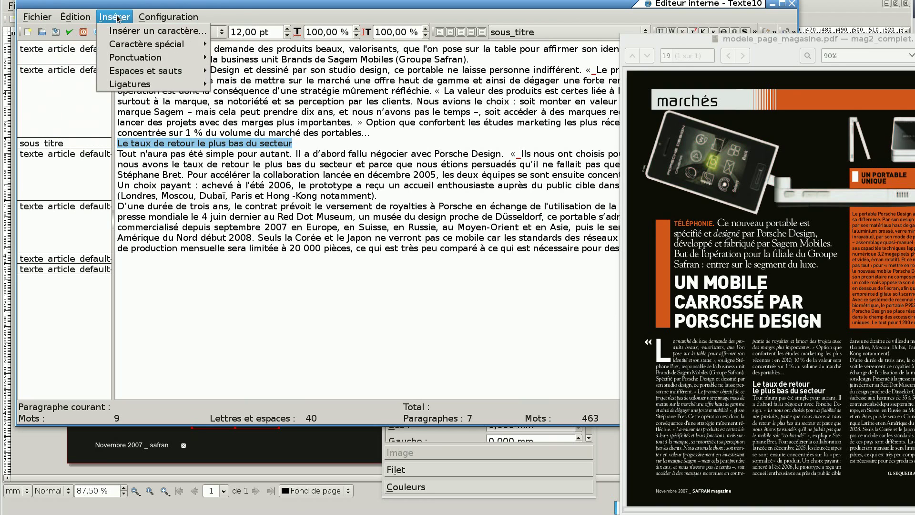
left_click(193, 272)
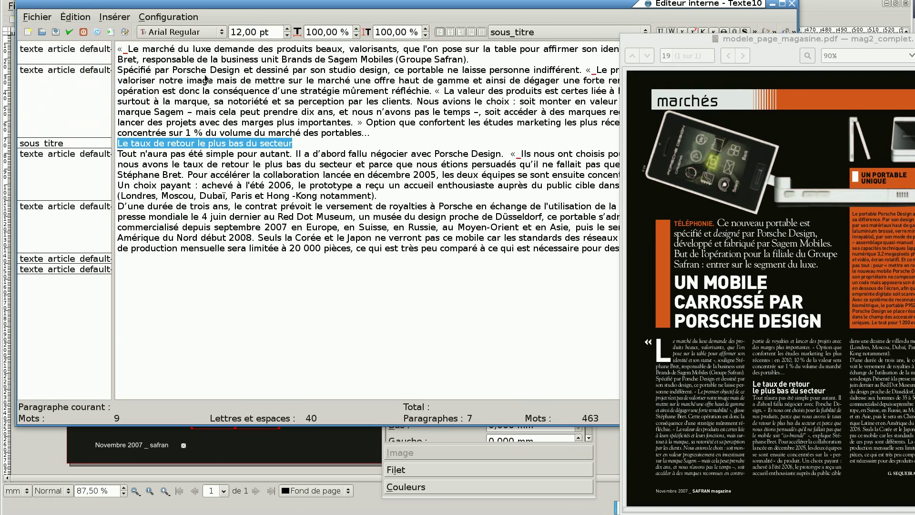
left_click_drag(657, 43, 462, 35)
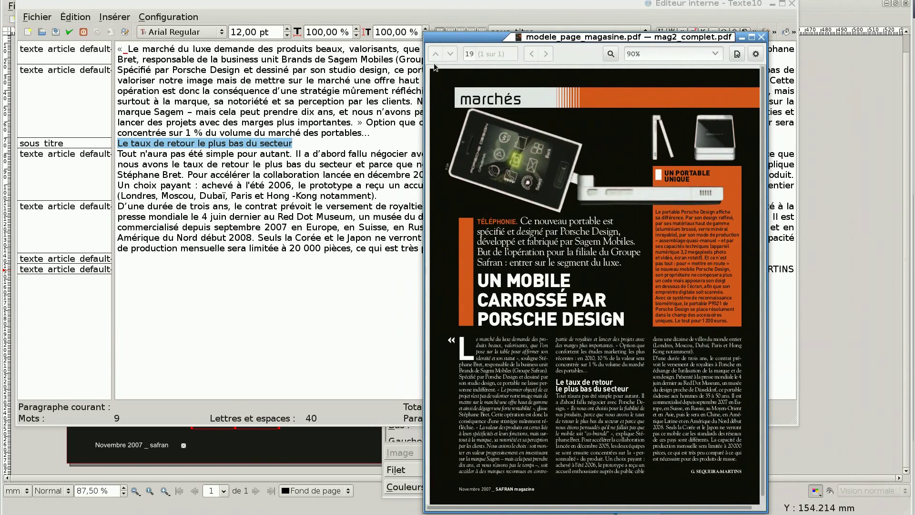
left_click(69, 32)
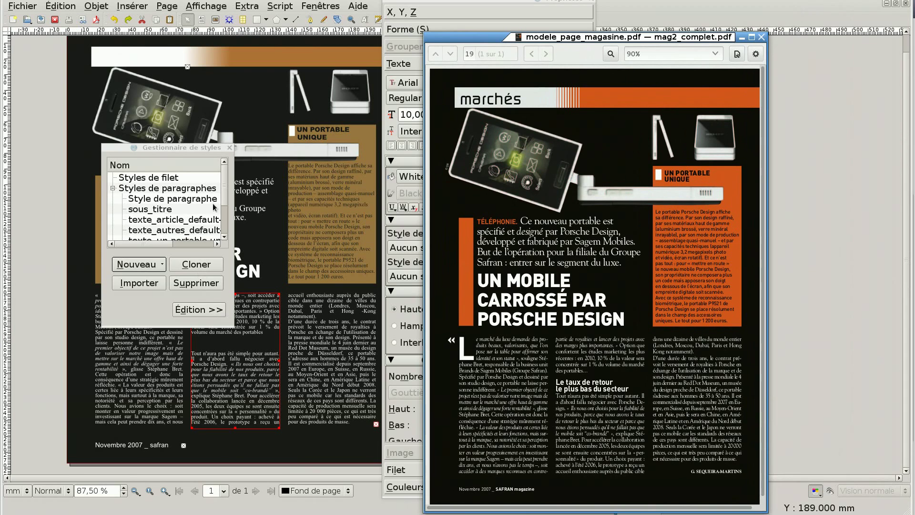
left_click(230, 149)
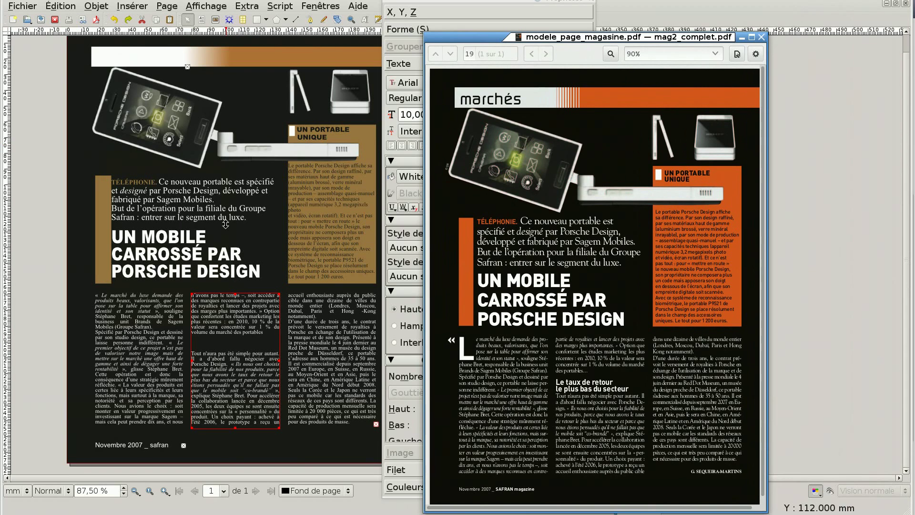
Apply the sous_titre character style to the subheading in the middle column and break its line after "retour".
double_click(260, 339)
key("ctrl+v")
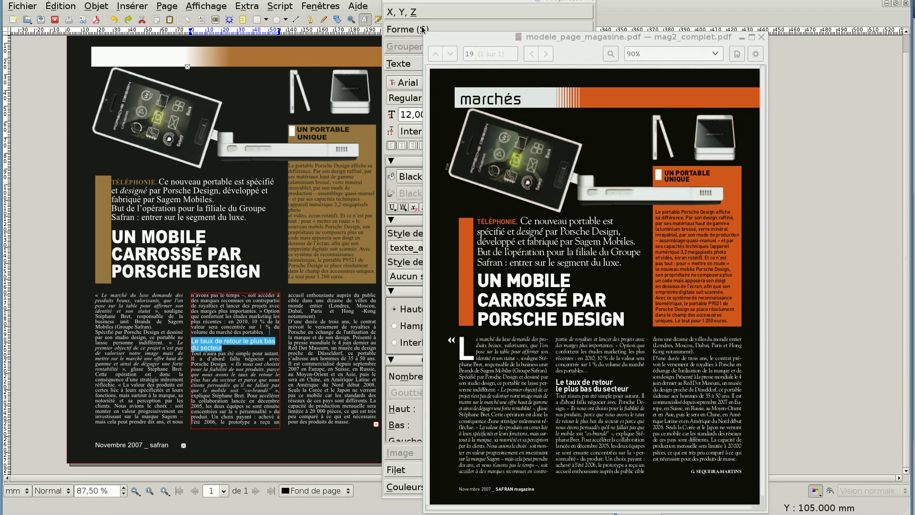
left_click_drag(442, 44, 684, 36)
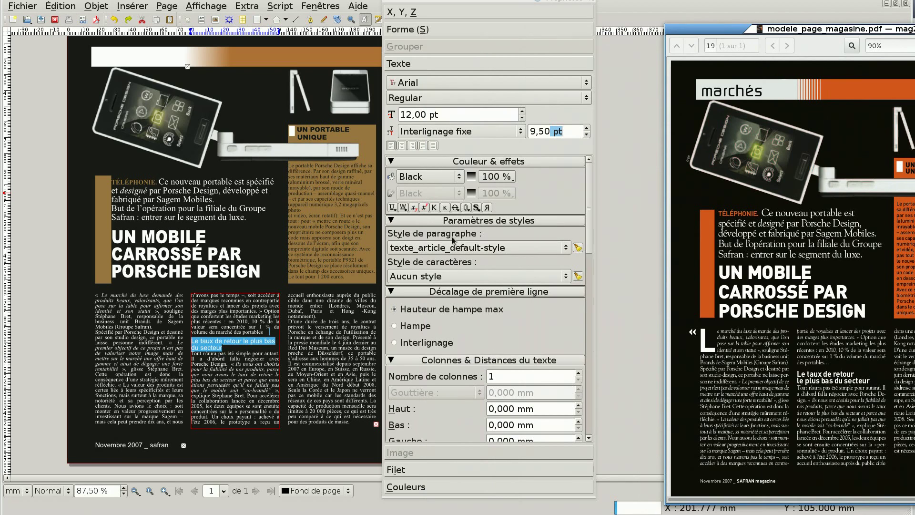
left_click(460, 273)
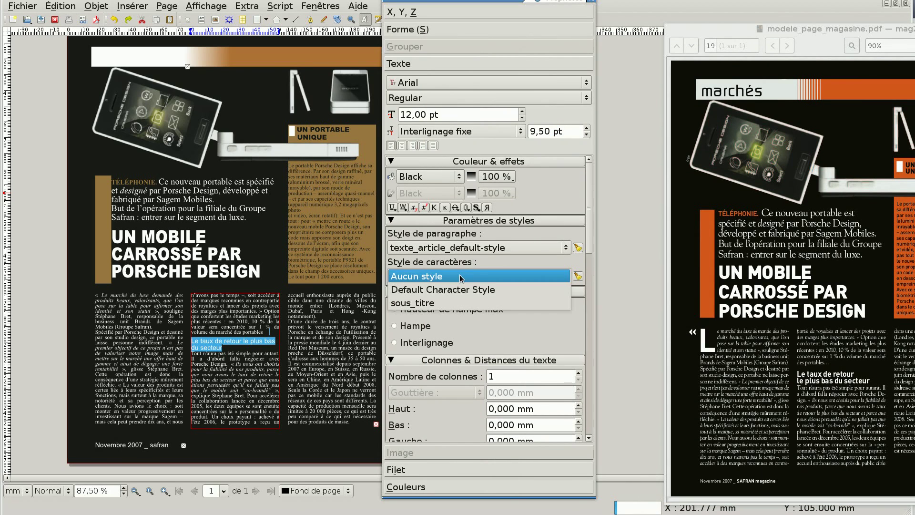
left_click(453, 304)
left_click(232, 408)
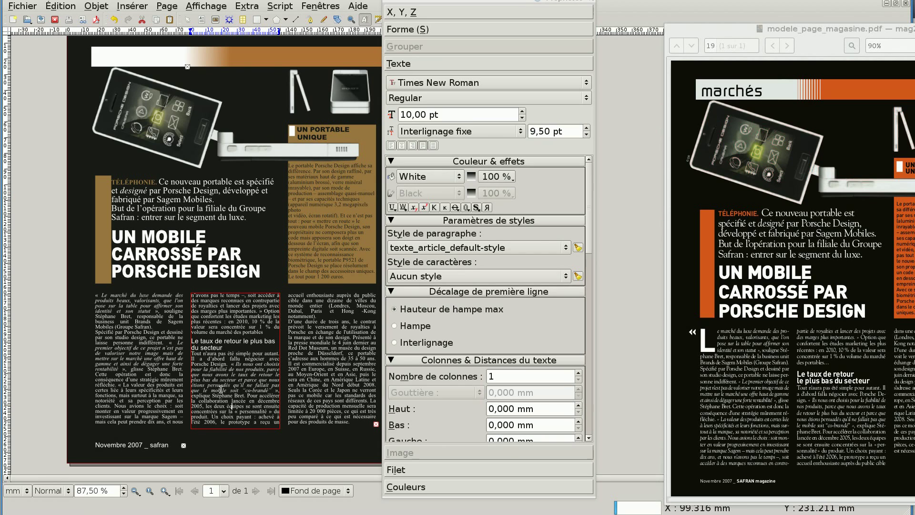
left_click(240, 341)
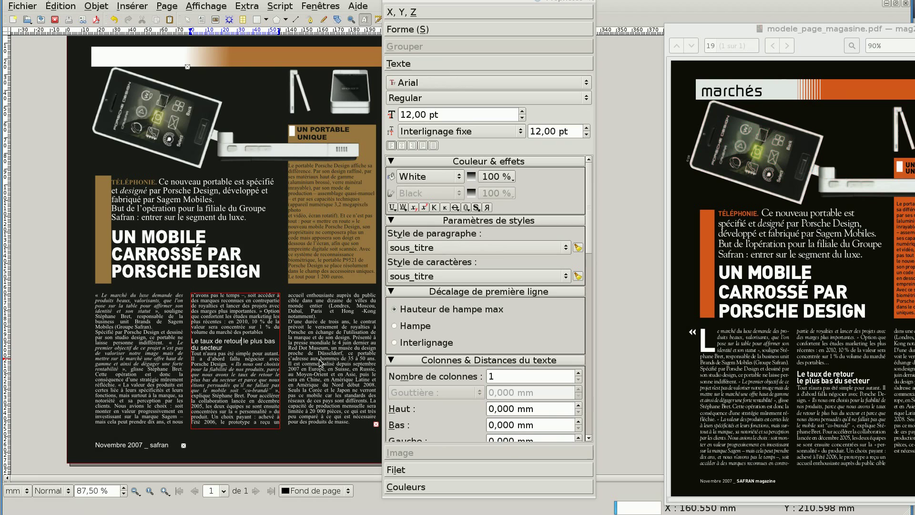
key("Return")
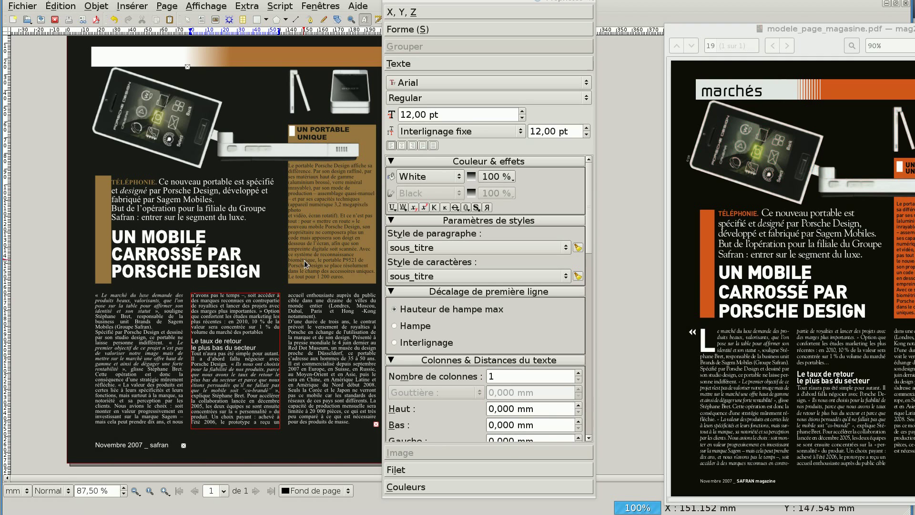
Set the sous_titre character style to Bold at 13 pt, apply the change and close the style manager.
left_click(76, 8)
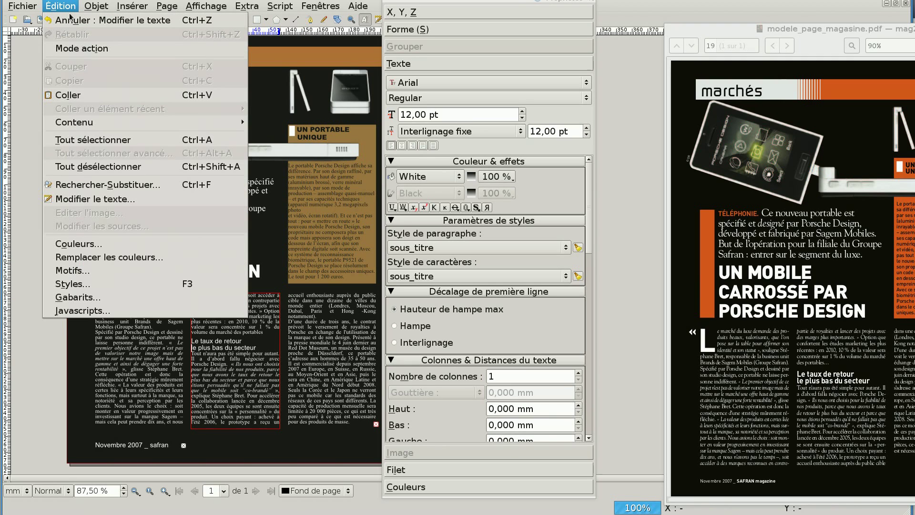
left_click(97, 285)
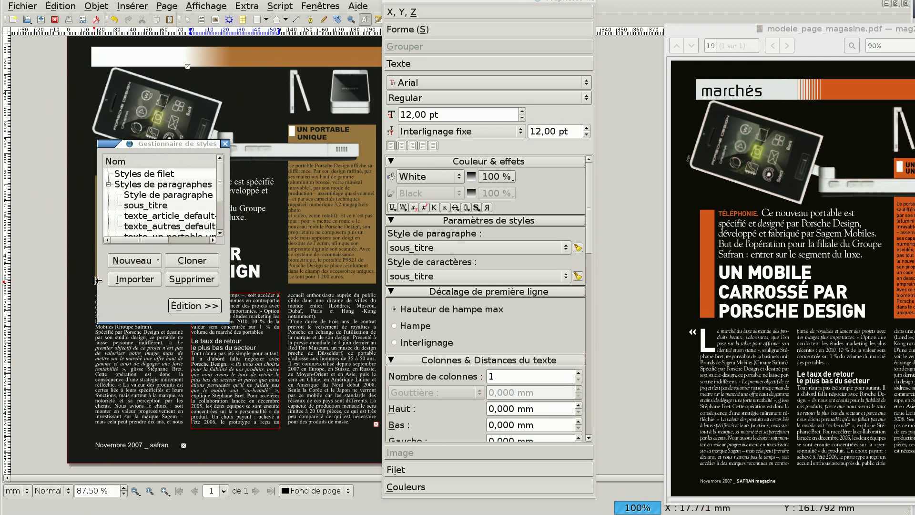
scroll(156, 190, "down", 2)
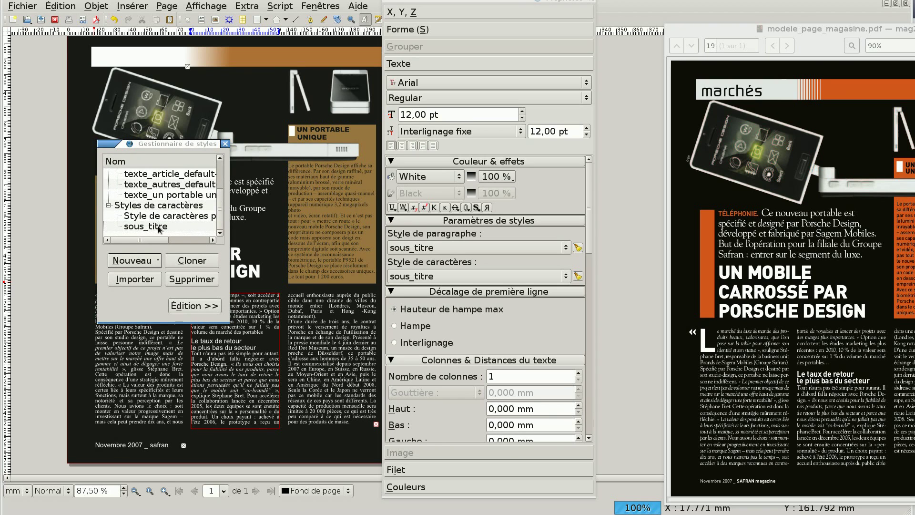
left_click(159, 228)
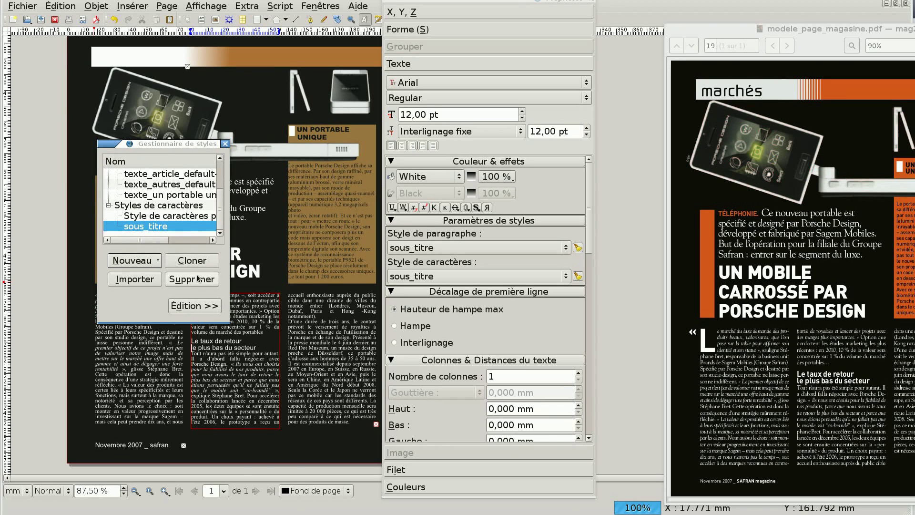
left_click(199, 305)
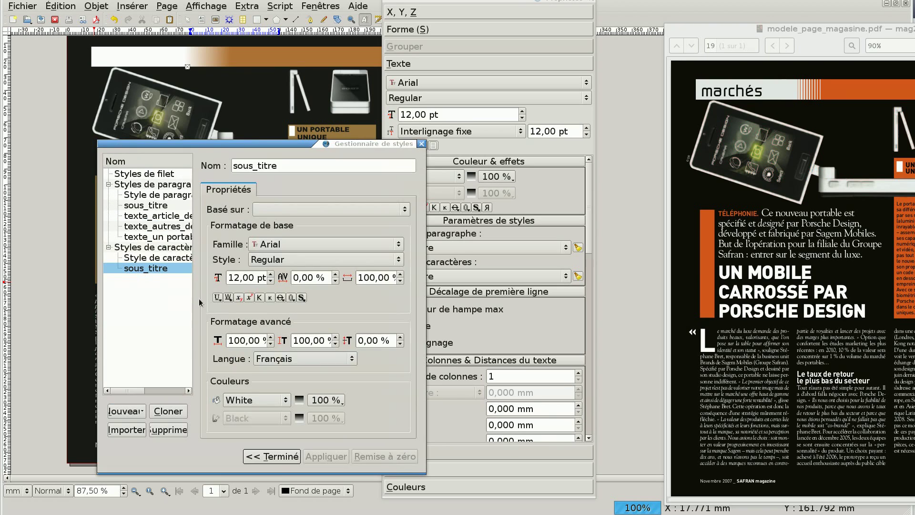
left_click(272, 259)
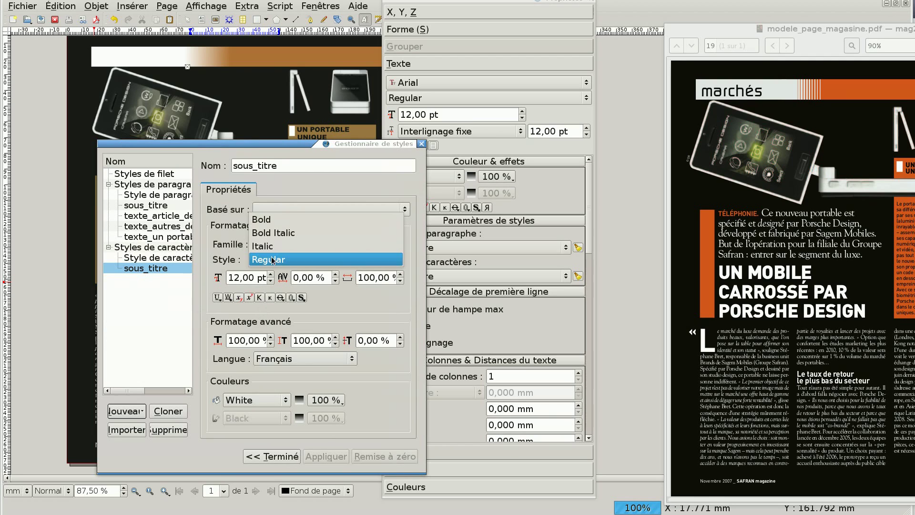
left_click(271, 221)
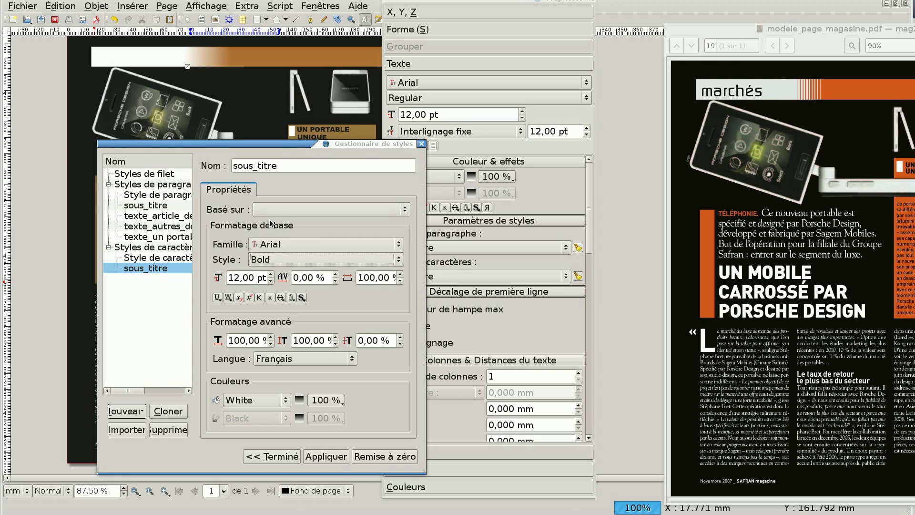
left_click(269, 275)
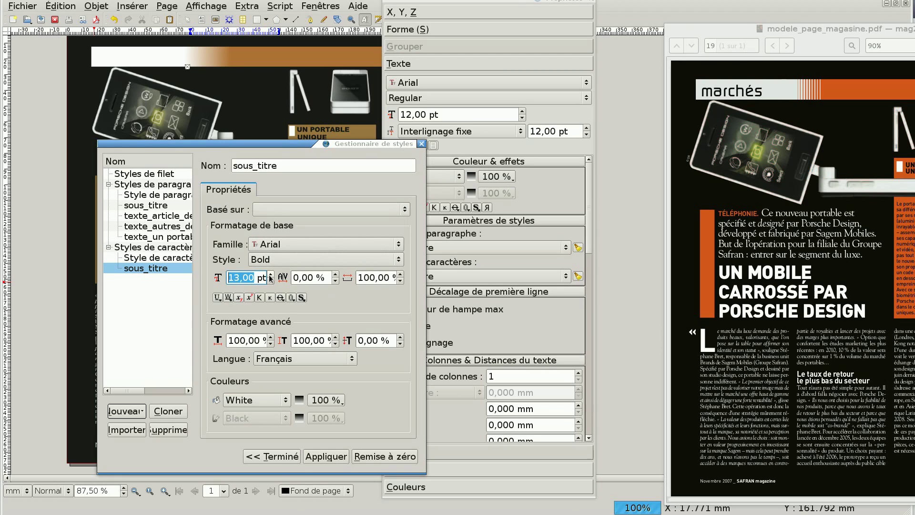
left_click(325, 457)
left_click_drag(260, 148, 498, 135)
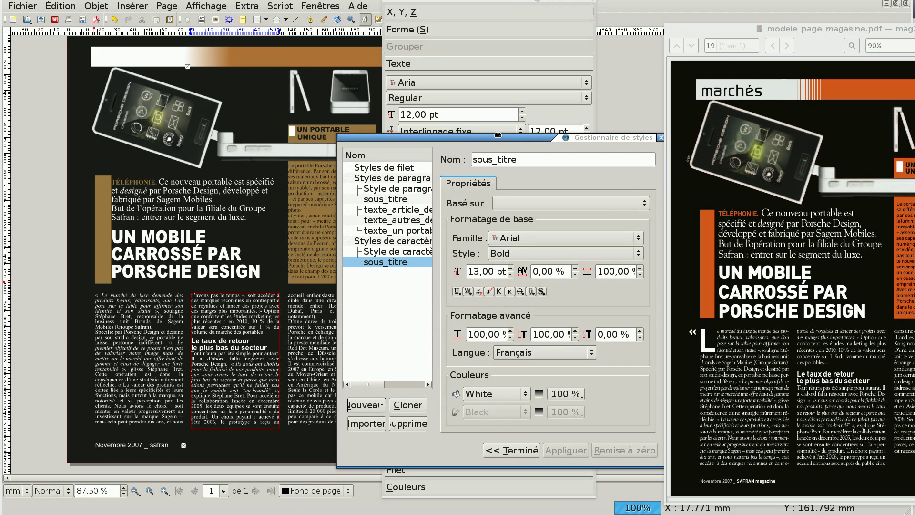
left_click(512, 450)
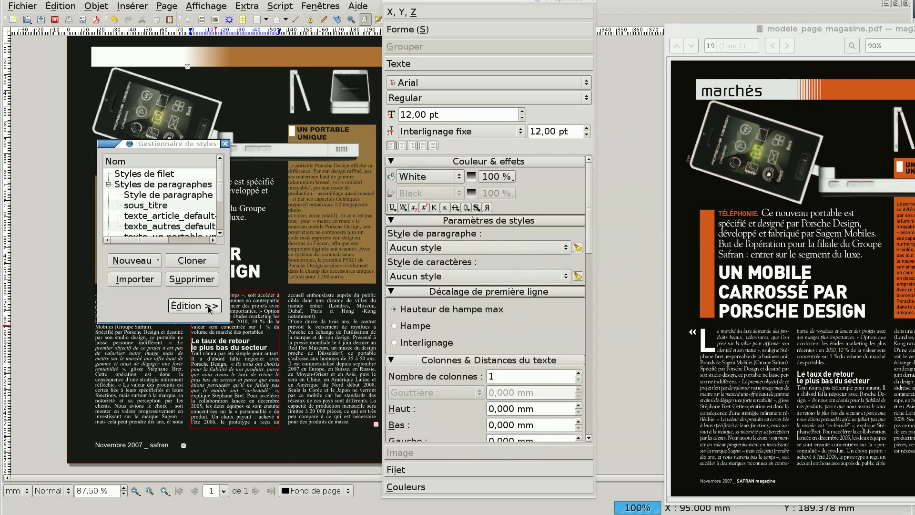
left_click(226, 144)
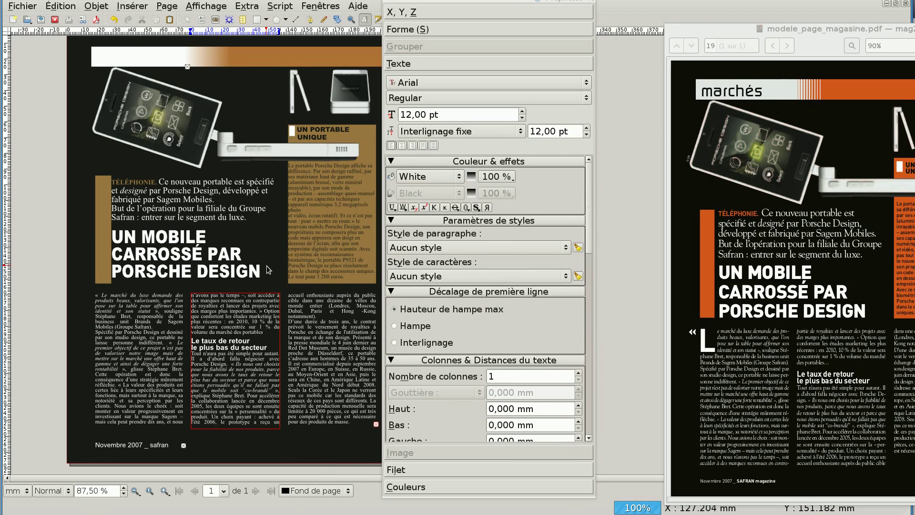
Copy the opening «L of the first article column and remove it from the text.
left_click(281, 441)
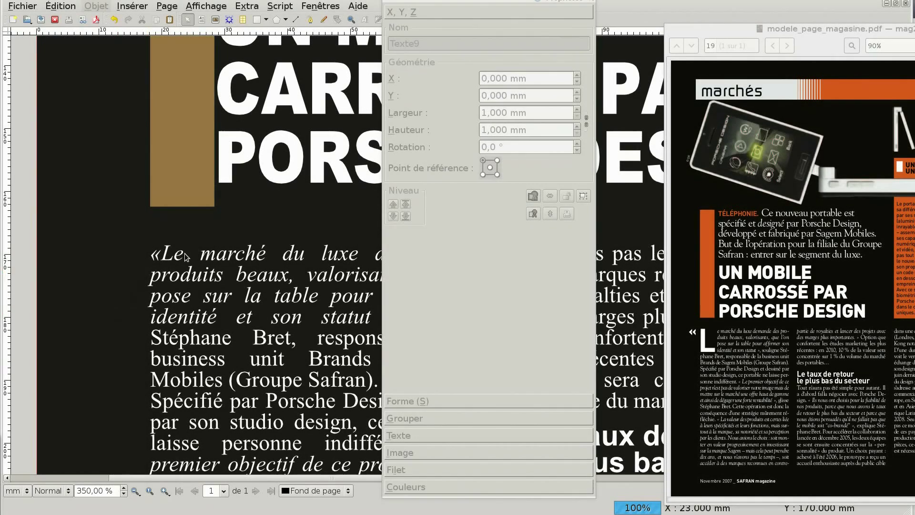
left_click(183, 253)
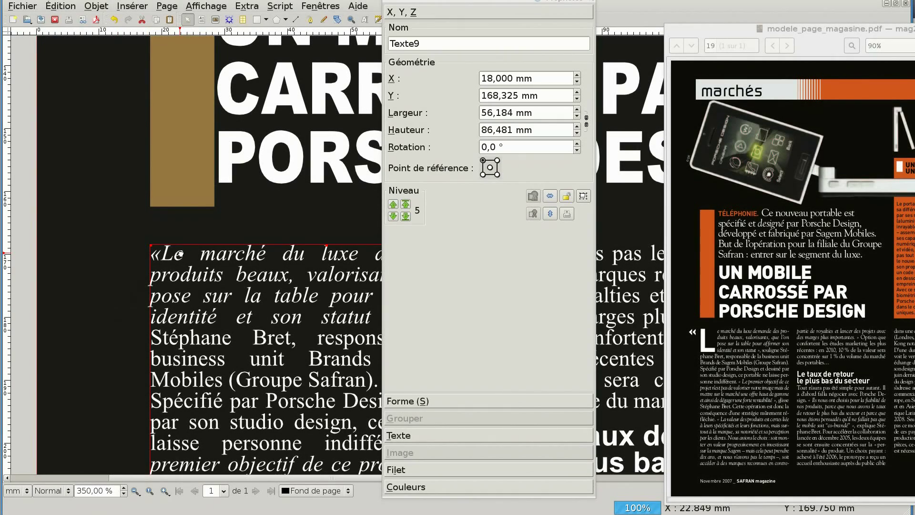
double_click(179, 255)
left_click_drag(175, 254, 154, 249)
key("ctrl+c")
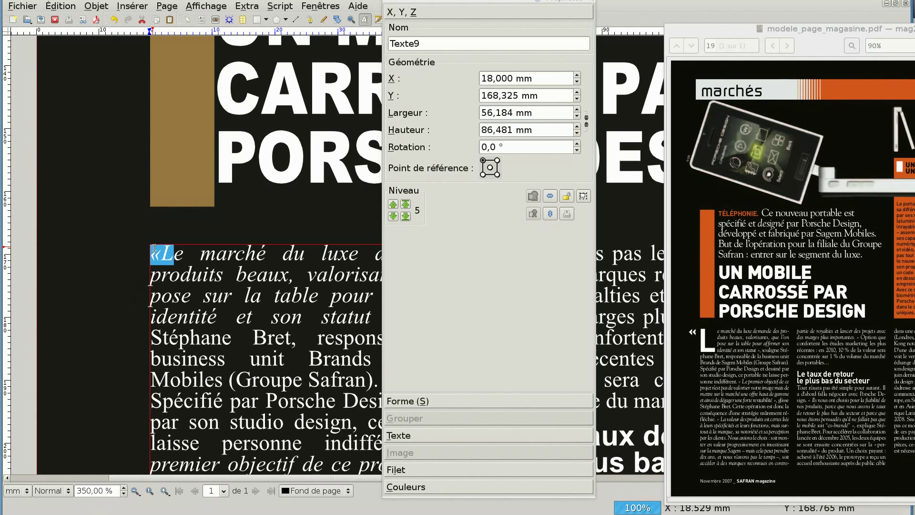
key("Delete")
left_click(137, 247)
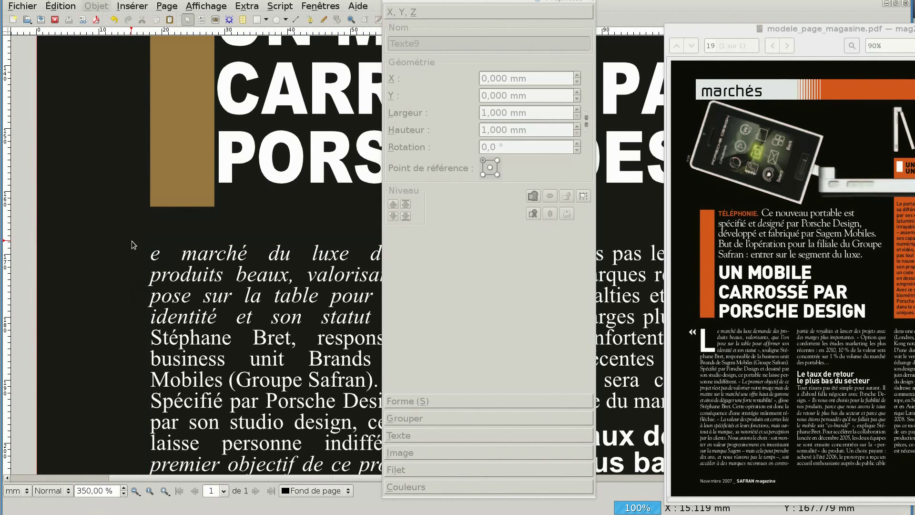
Draw a text frame about 11 × 15 mm over the first column's start and paste «L into it with the text editor.
left_click(202, 19)
left_click_drag(99, 224, 168, 316)
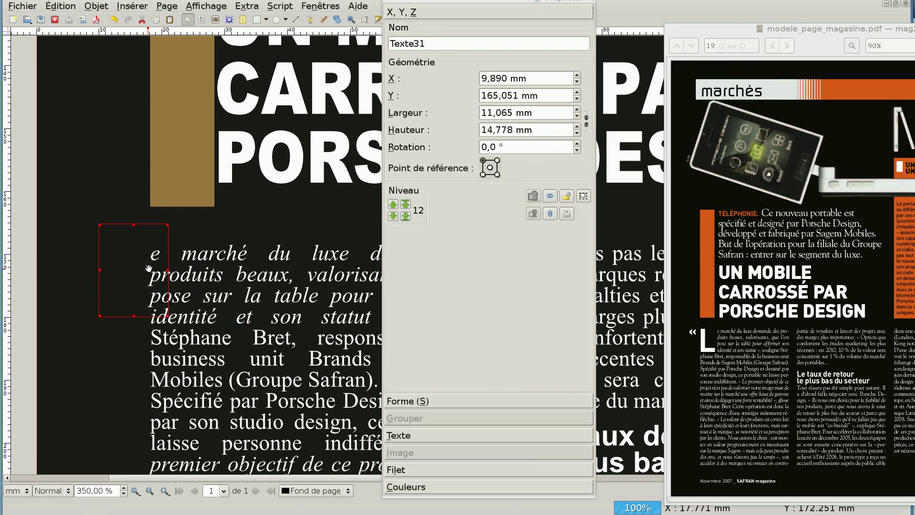
right_click(138, 265)
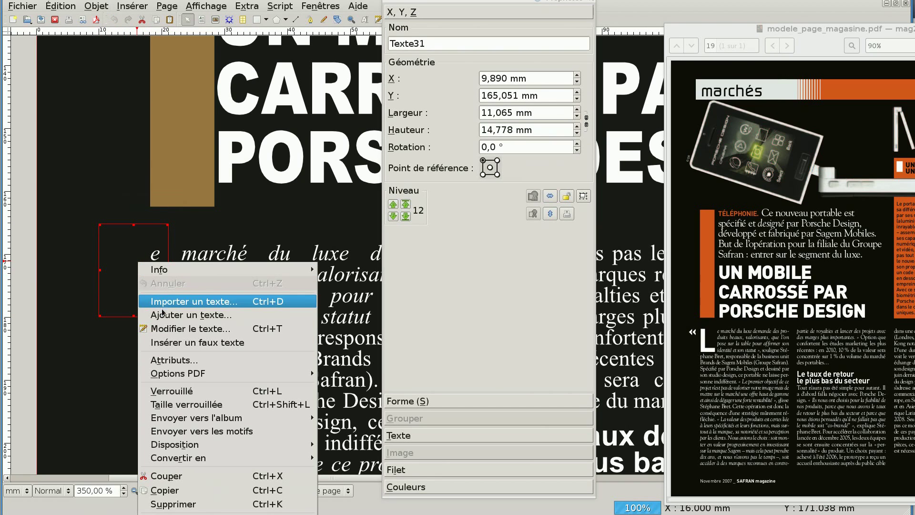
left_click(170, 328)
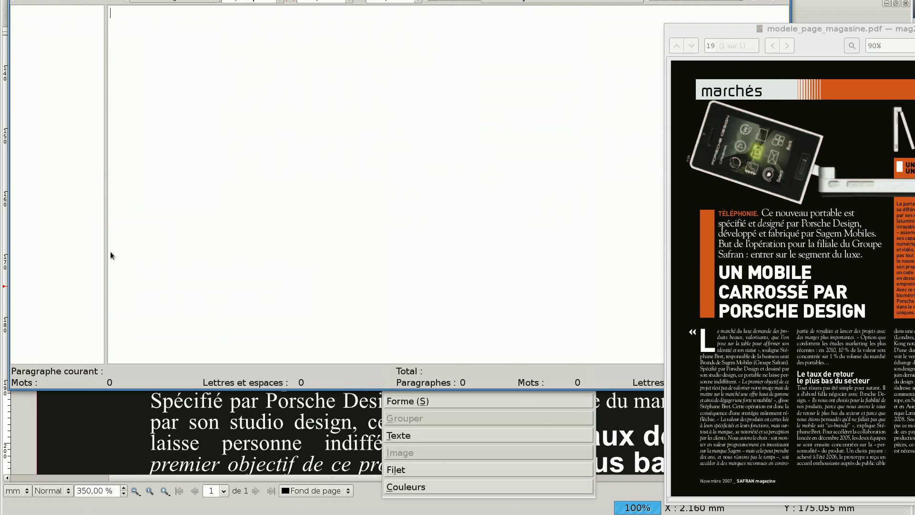
right_click(127, 225)
left_click(166, 290)
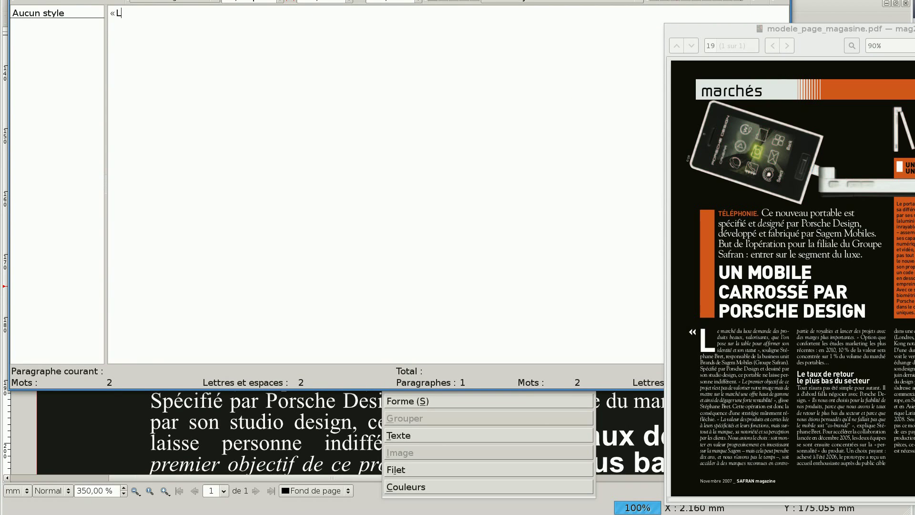
key("ctrl+w")
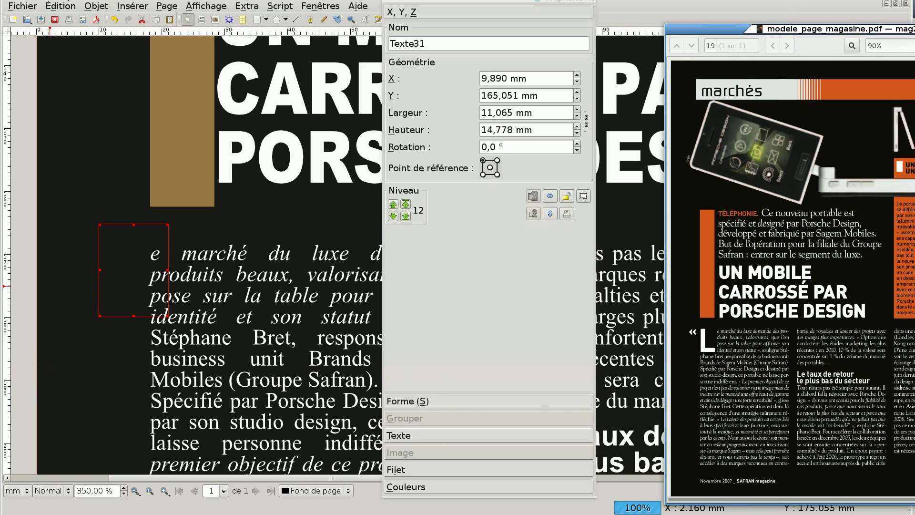
Set the text colour of the new «L frame to White.
left_click(416, 436)
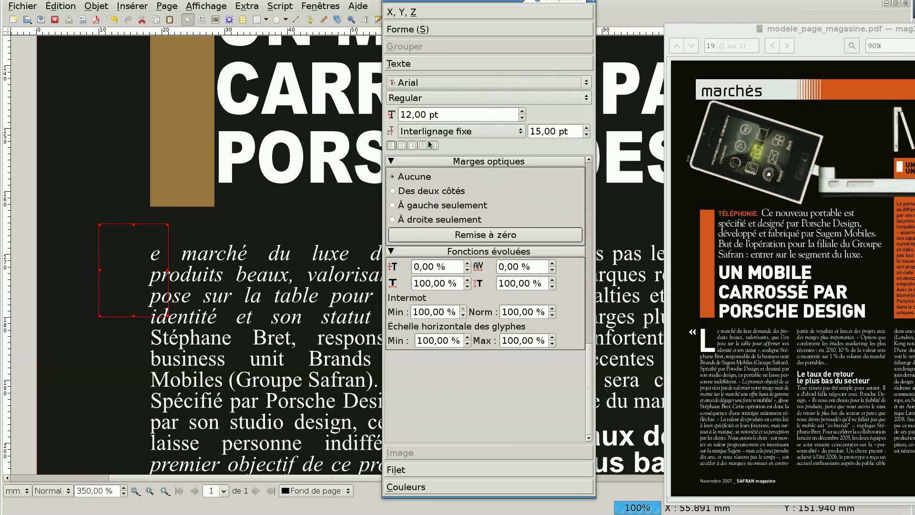
scroll(591, 173, "up", 5)
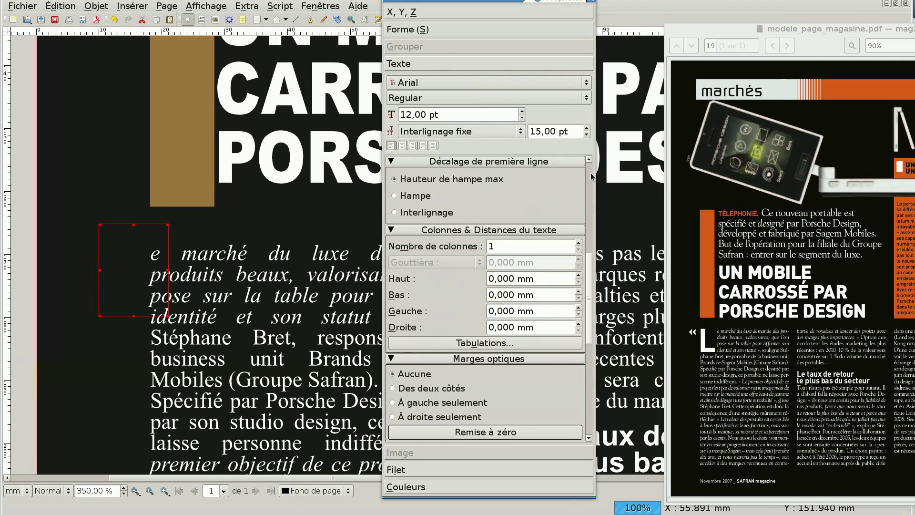
left_click(428, 177)
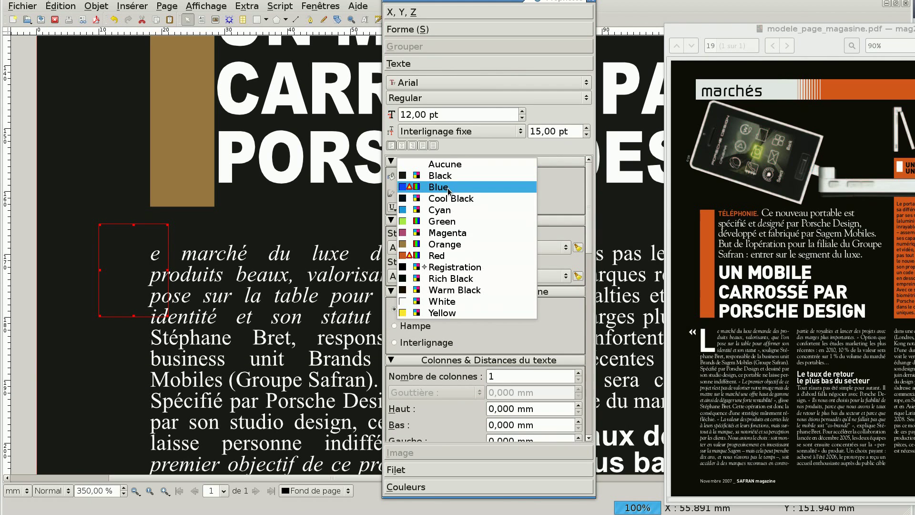
left_click(415, 300)
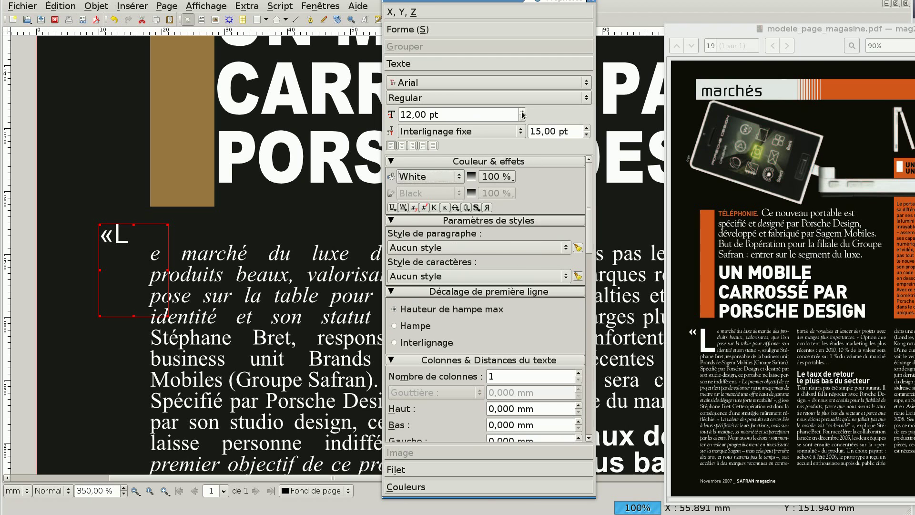
Change the «L frame's font to Arial Black and its size to 22 pt.
left_click(484, 86)
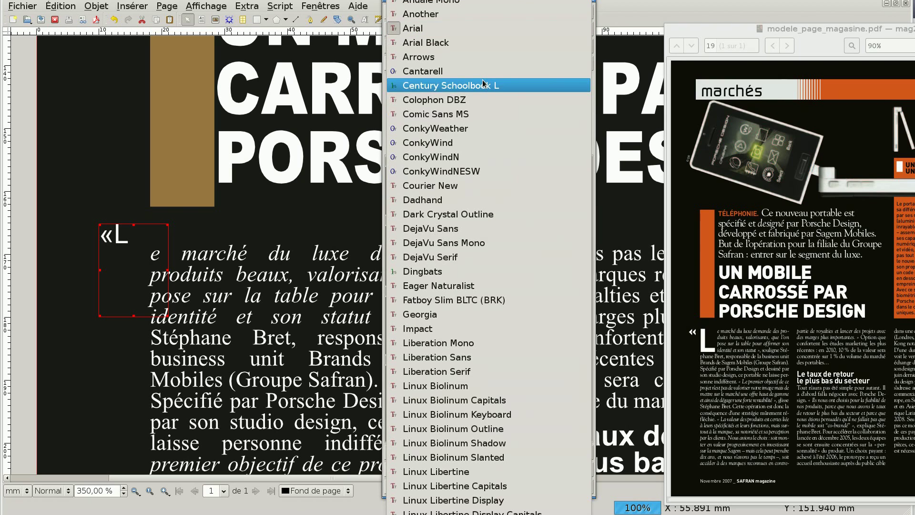
left_click(464, 45)
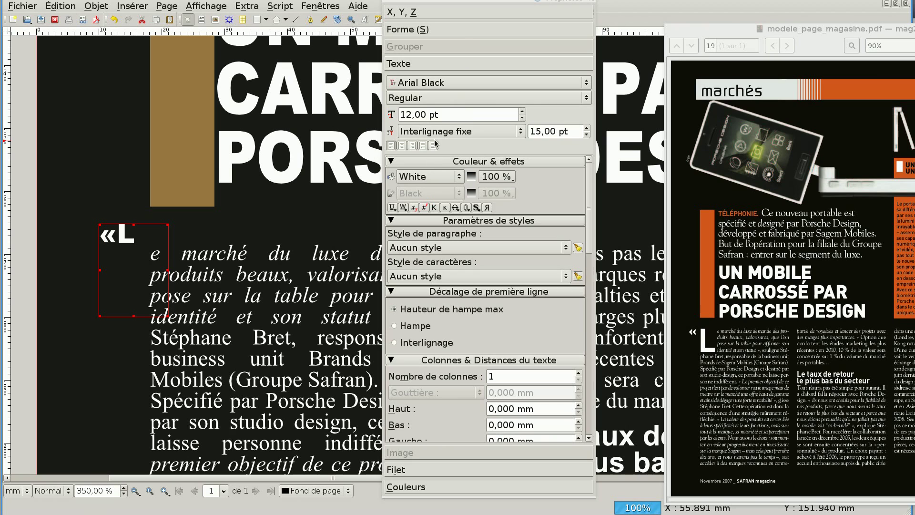
left_click(523, 111)
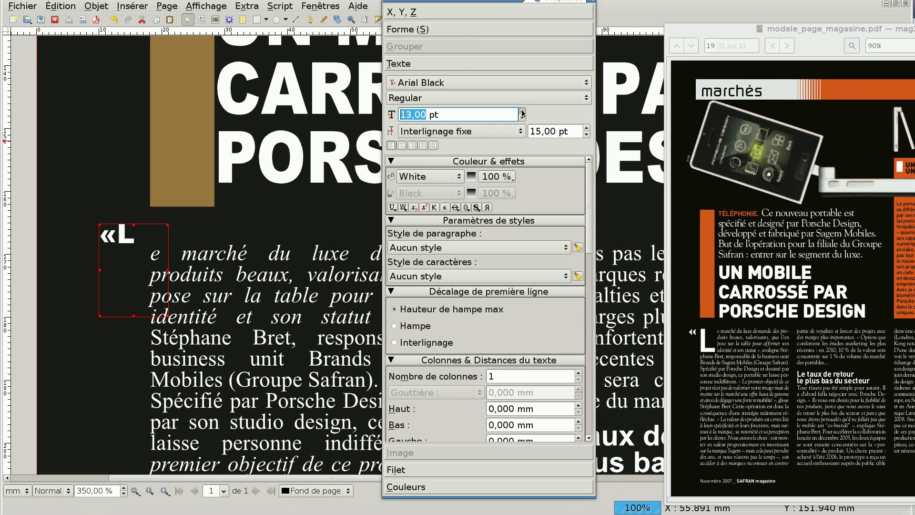
scroll(522, 113, "up", 11)
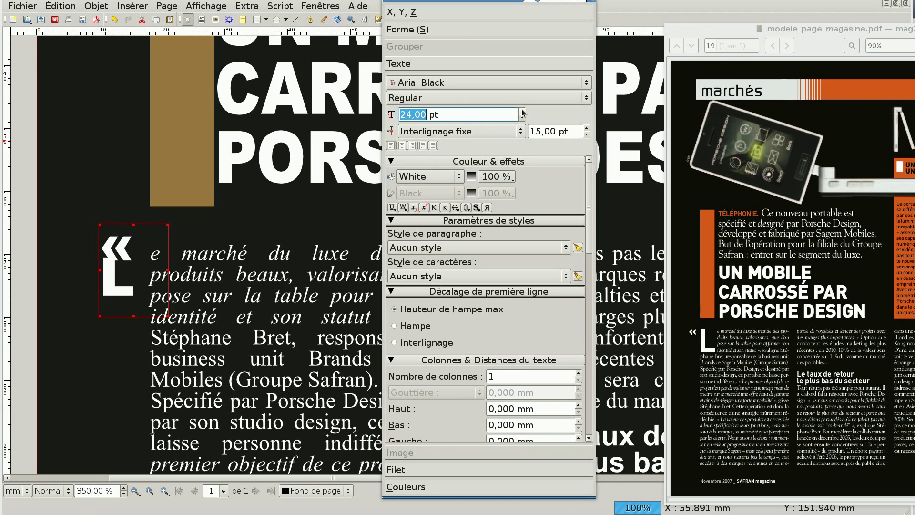
left_click(523, 119)
left_click(523, 120)
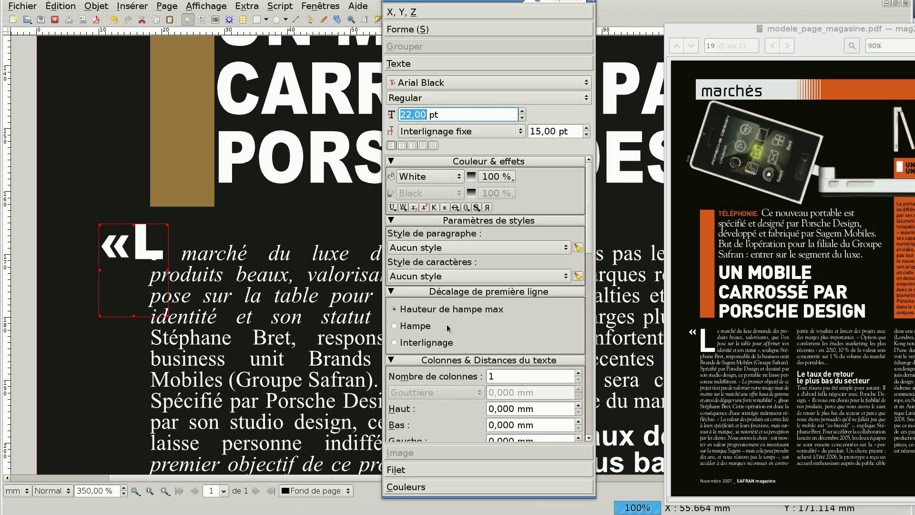
Wrap the column text around the «L frame's shape, extend the frame's right and bottom edges slightly and bring its left edge inward.
left_click(438, 30)
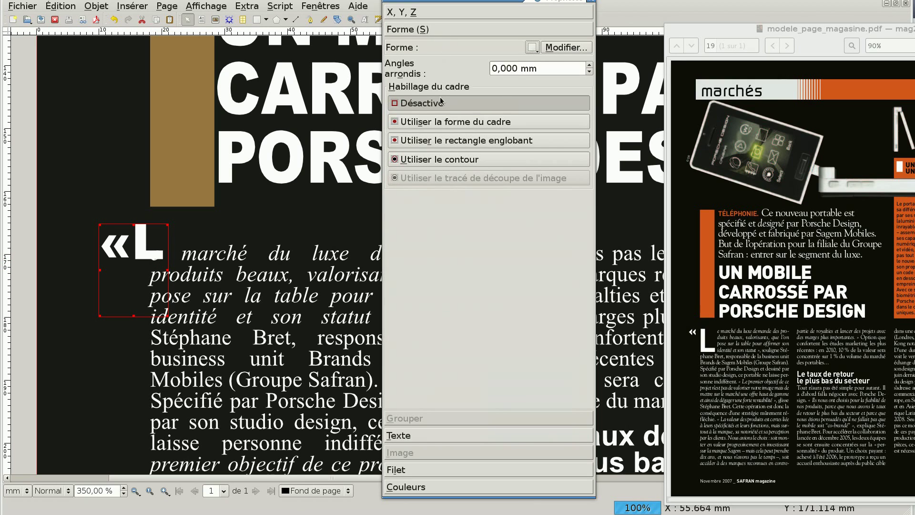
left_click(447, 123)
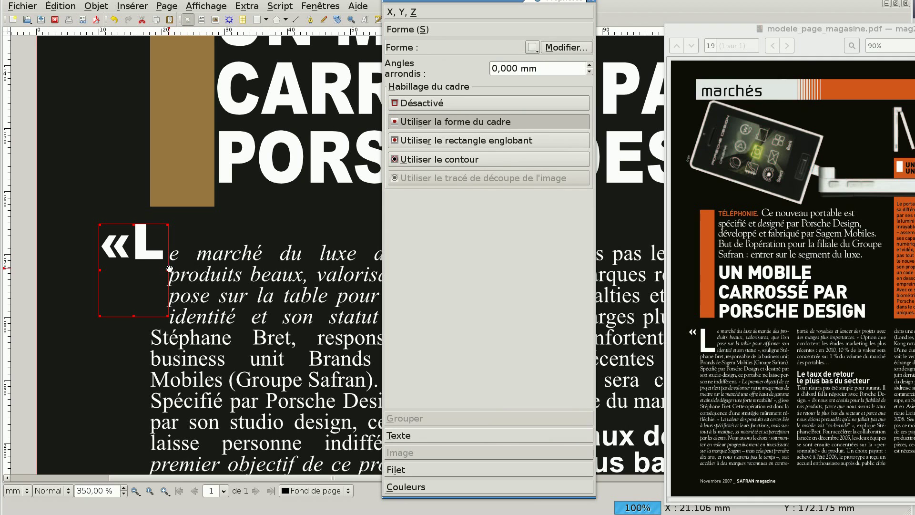
left_click_drag(170, 270, 192, 272)
left_click_drag(146, 317, 145, 324)
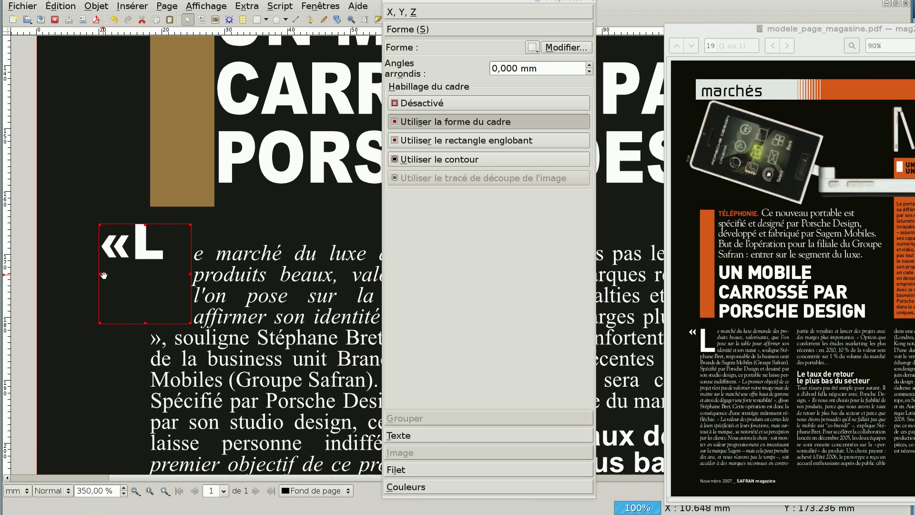
left_click_drag(100, 275, 125, 276)
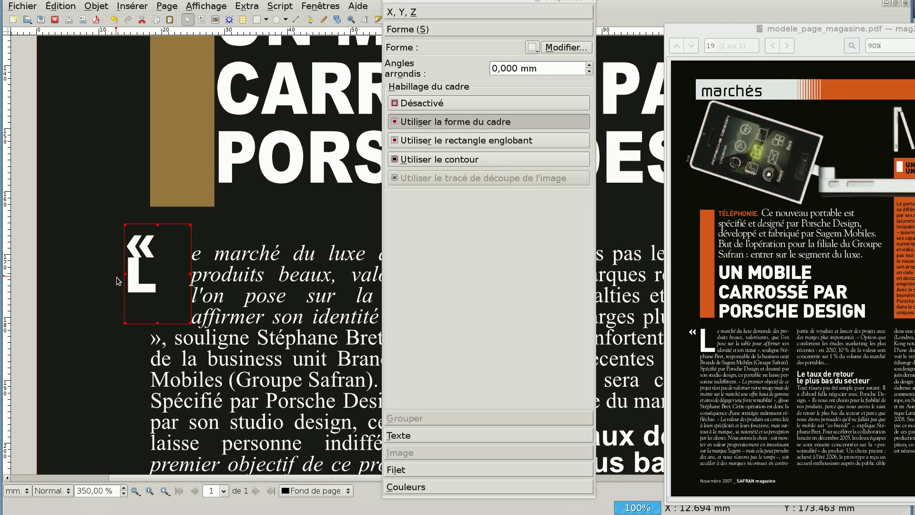
Reduce the size of all the text in the «L frame to 21 pt.
double_click(135, 282)
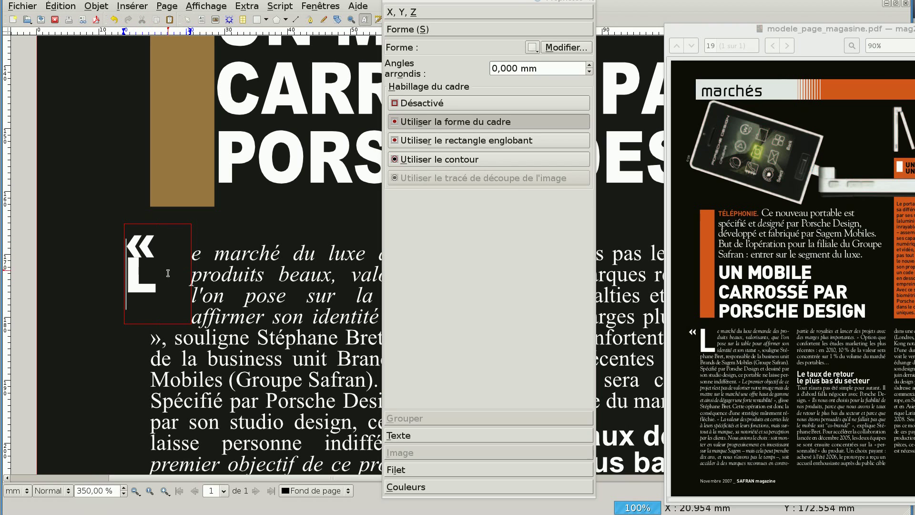
key("ctrl+a")
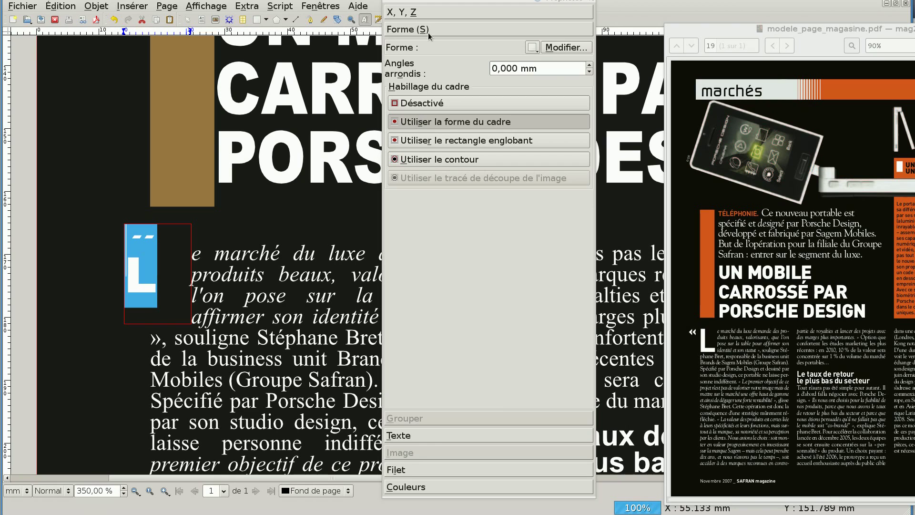
left_click(413, 436)
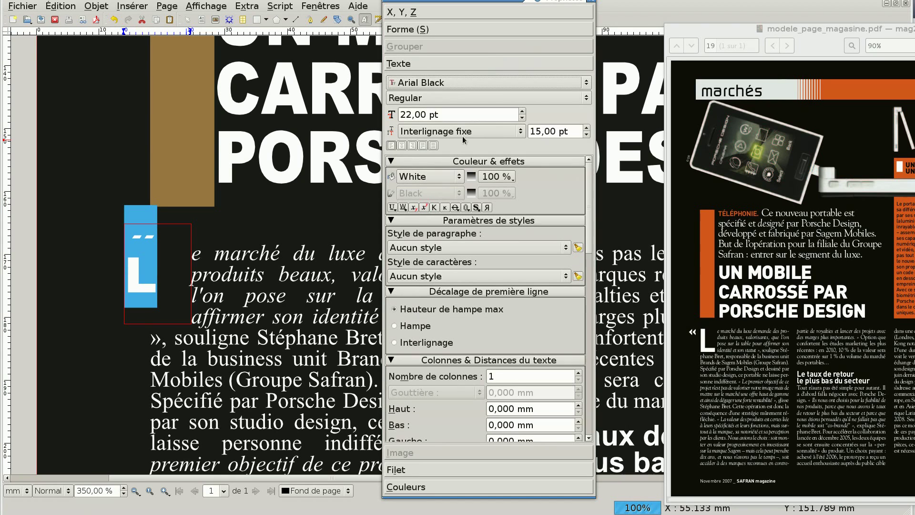
left_click(522, 118)
scroll(520, 121, "up", 1)
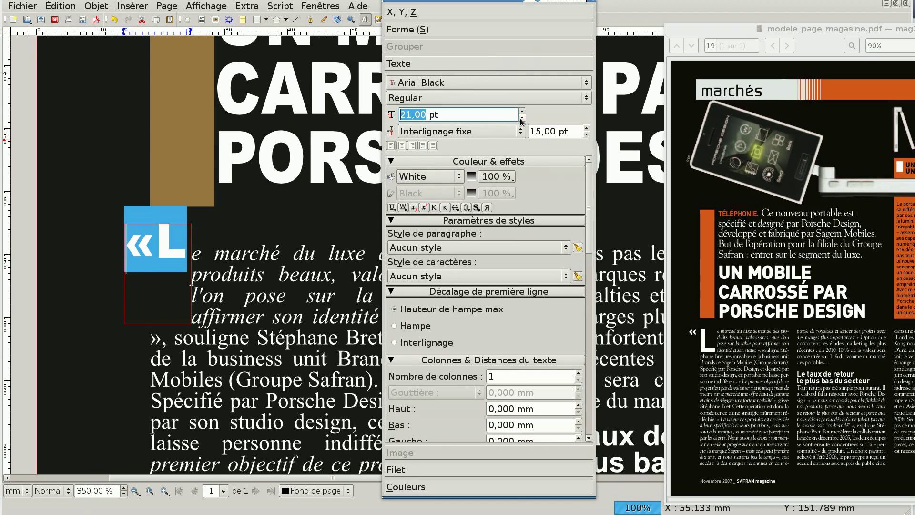
Select only the letter L in the «L frame and bring up its advanced character settings.
left_click(160, 260)
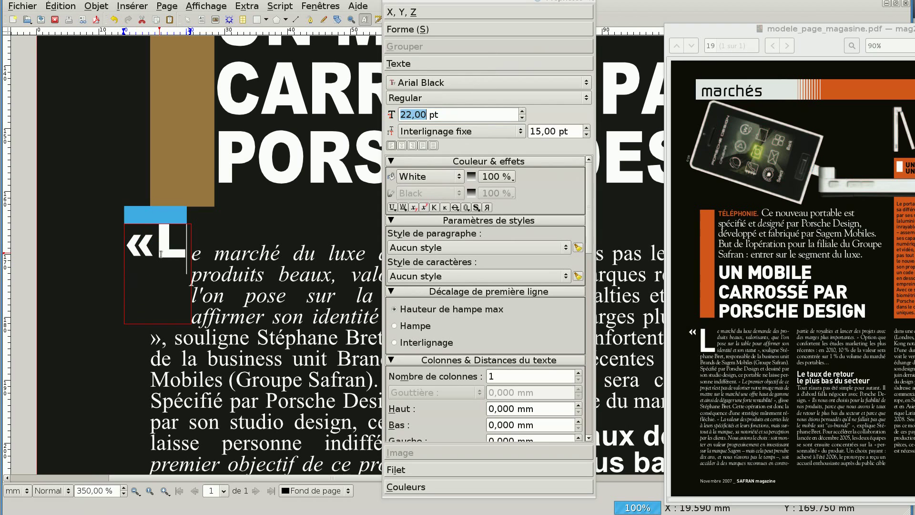
left_click_drag(161, 259, 193, 265)
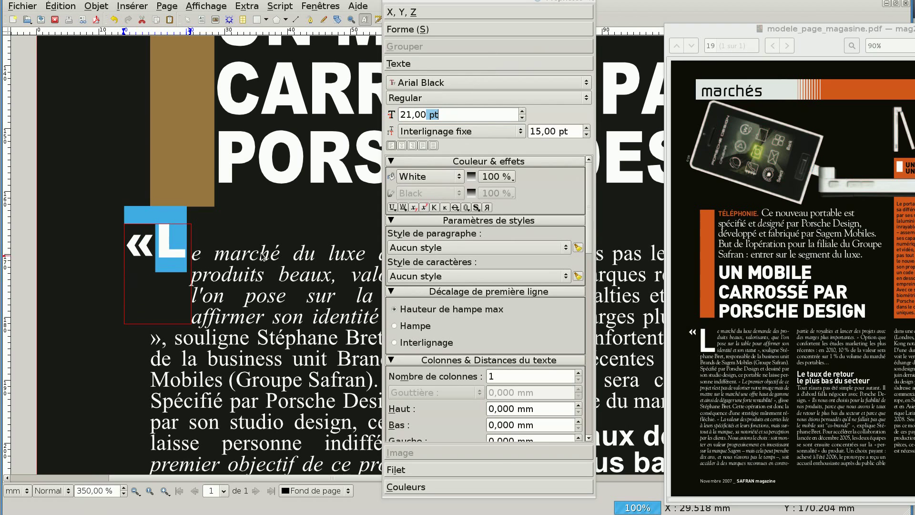
scroll(587, 426, "down", 5)
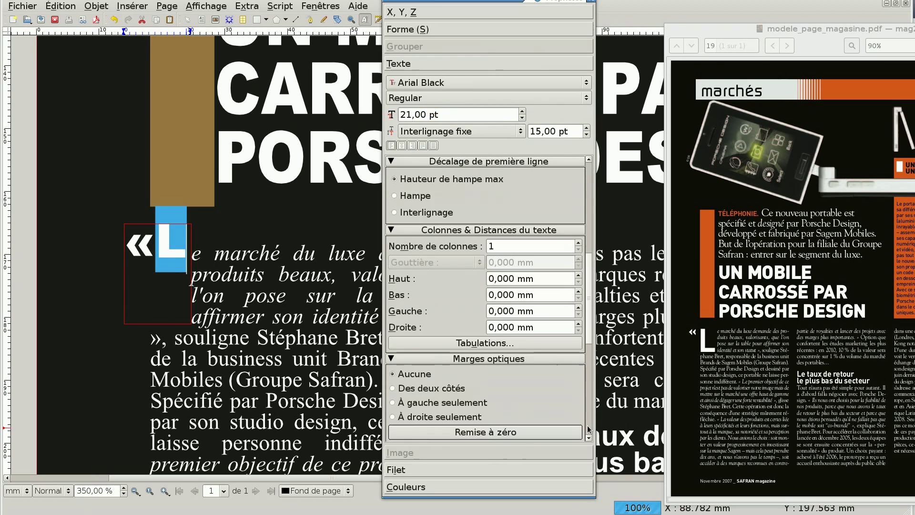
scroll(590, 396, "down", 3)
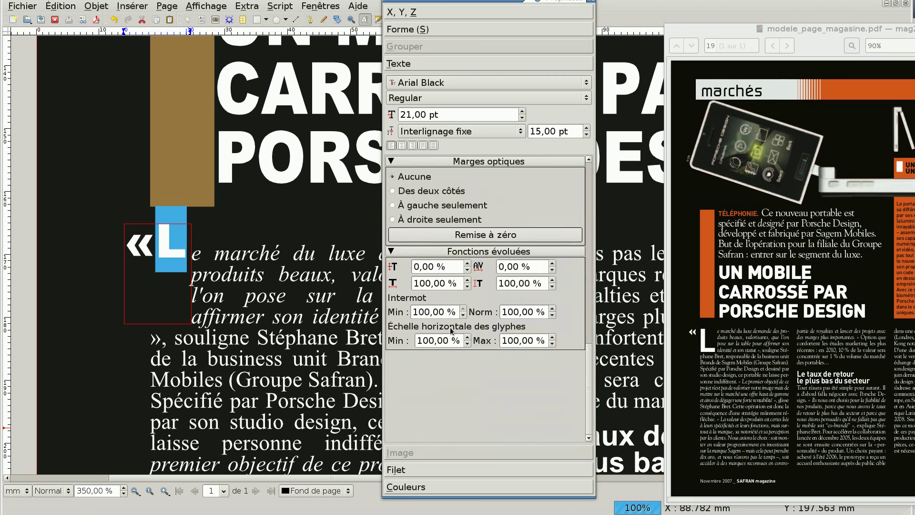
left_click(468, 264)
left_click(468, 264)
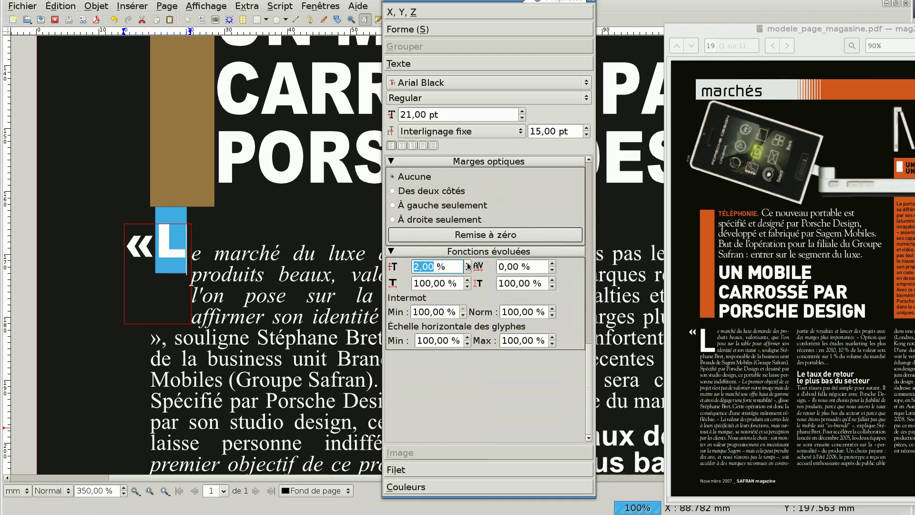
left_click(467, 264)
left_click(467, 271)
left_click(467, 270)
left_click(467, 270)
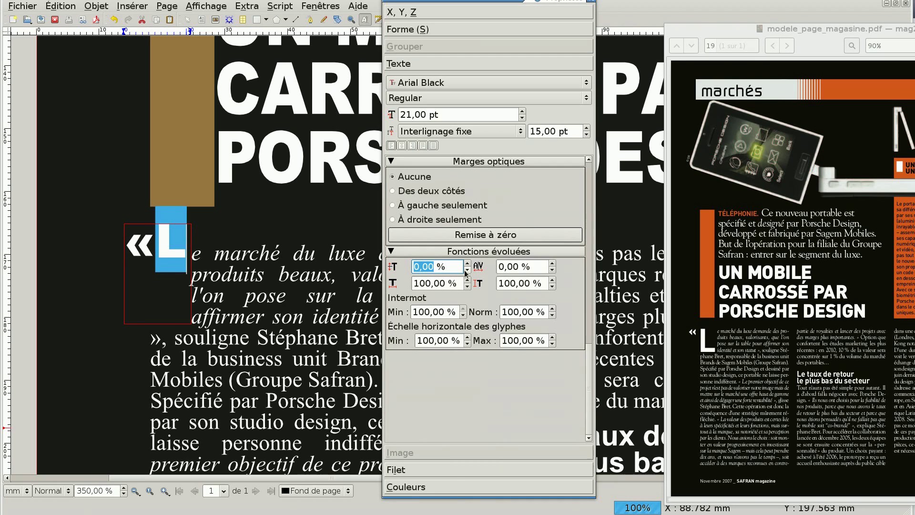
Stretch the letter L vertically to a height scaling of 115 %.
left_click(553, 281)
left_click(553, 280)
left_click(553, 281)
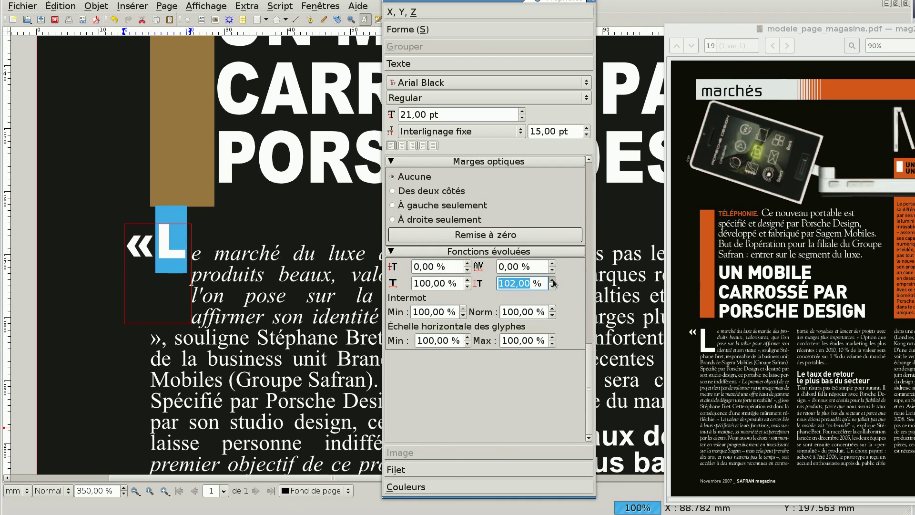
left_click(553, 280)
left_click(552, 280)
left_click(552, 281)
left_click(552, 280)
left_click(552, 280)
left_click(553, 280)
left_click(552, 280)
left_click(552, 280)
left_click(553, 280)
left_click(553, 281)
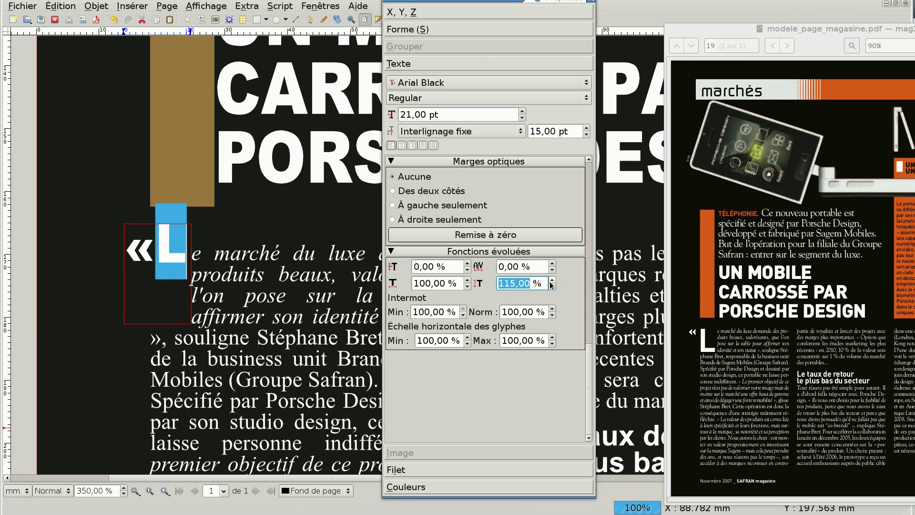
Try a vertical scaling of 200 % on the letter L.
left_click_drag(509, 286, 482, 292)
type("20")
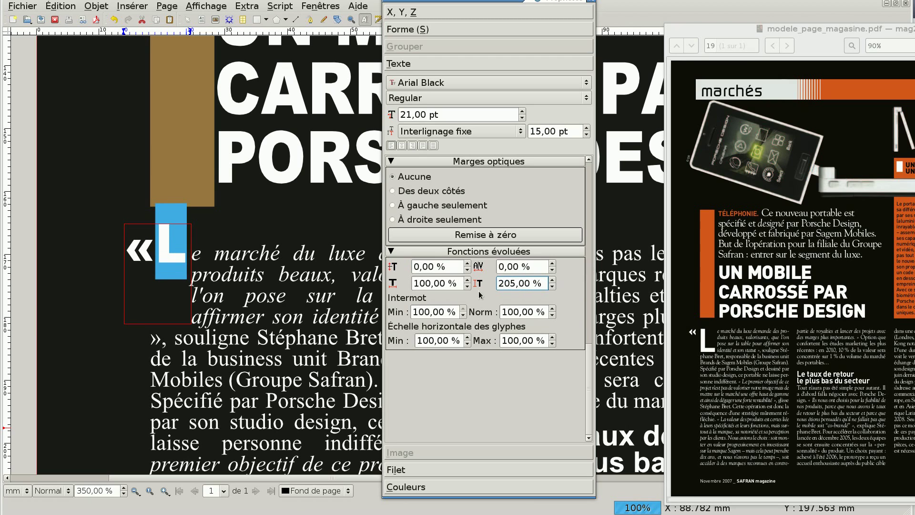
key("Delete")
type("0")
key("Tab")
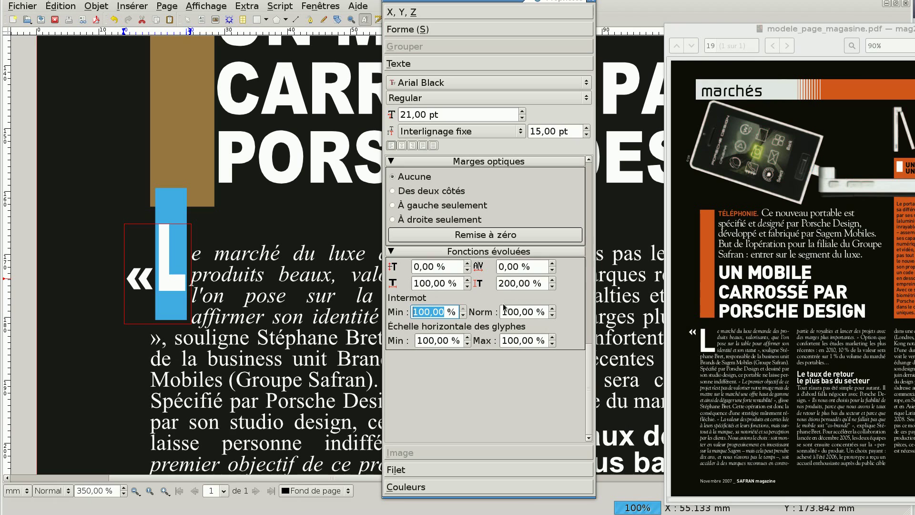
Set the letter L's vertical scaling to 150 %.
left_click_drag(509, 282, 487, 284)
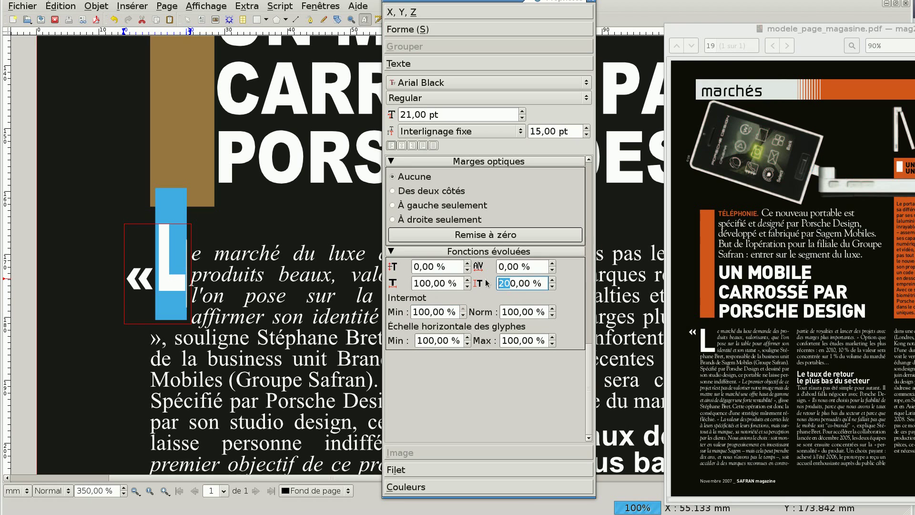
type("15")
key("Tab")
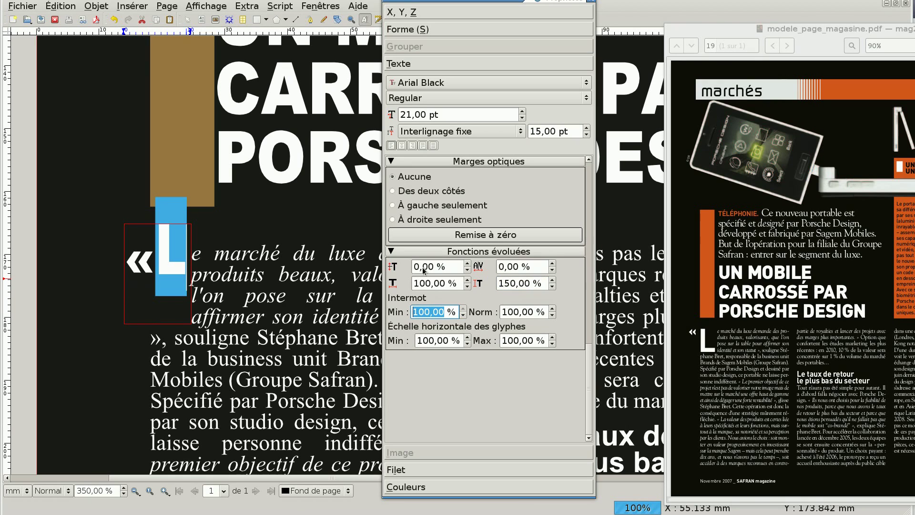
Lower the letter L relative to the « by setting its baseline offset to -100 %.
left_click(152, 261)
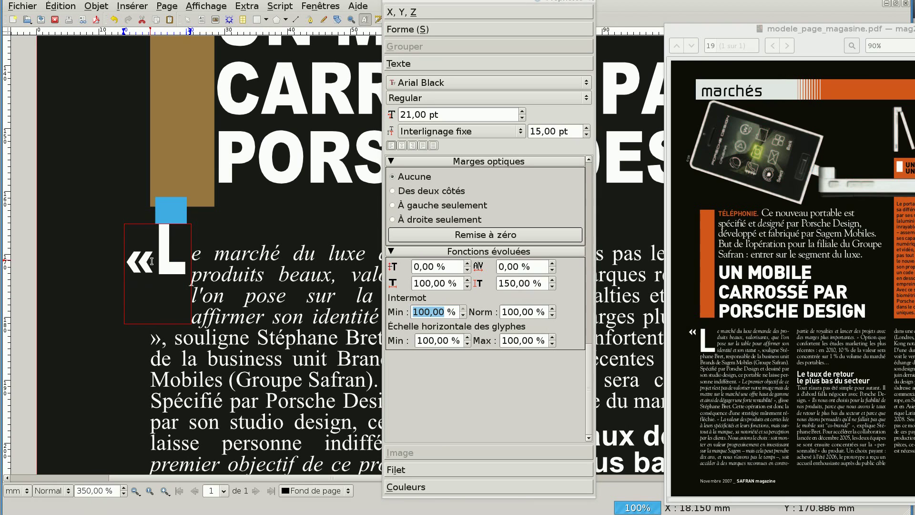
left_click_drag(152, 261, 179, 270)
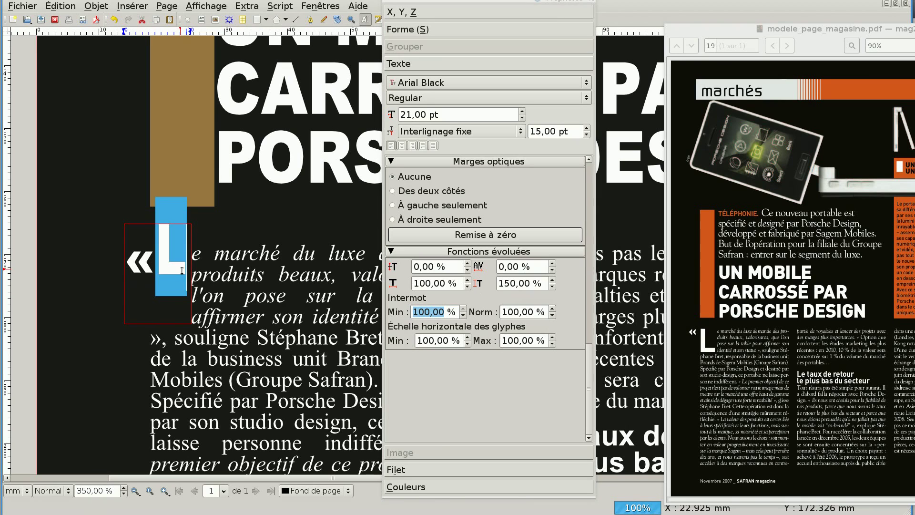
left_click(468, 270)
left_click(468, 271)
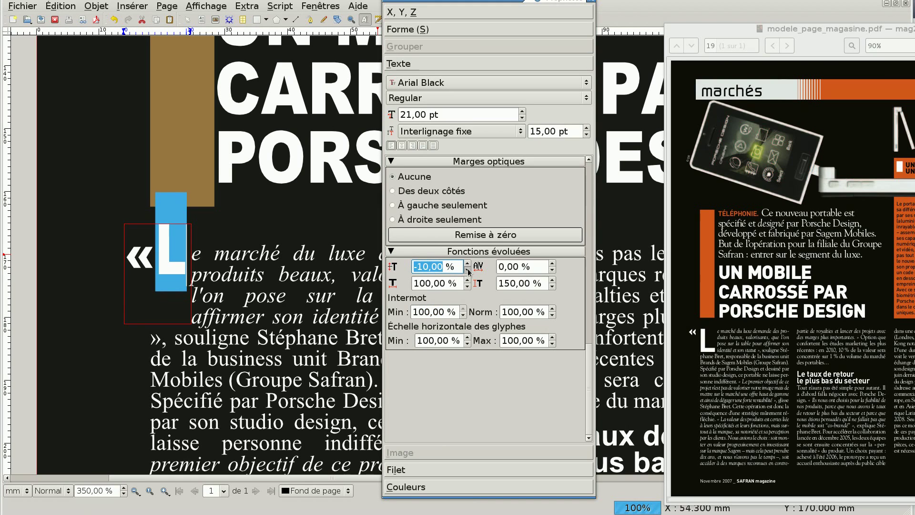
left_click(469, 271)
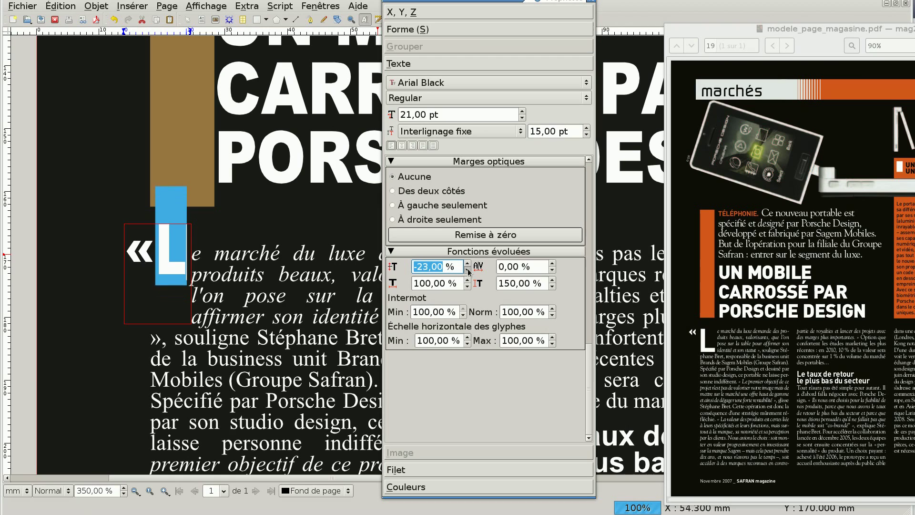
left_click(469, 271)
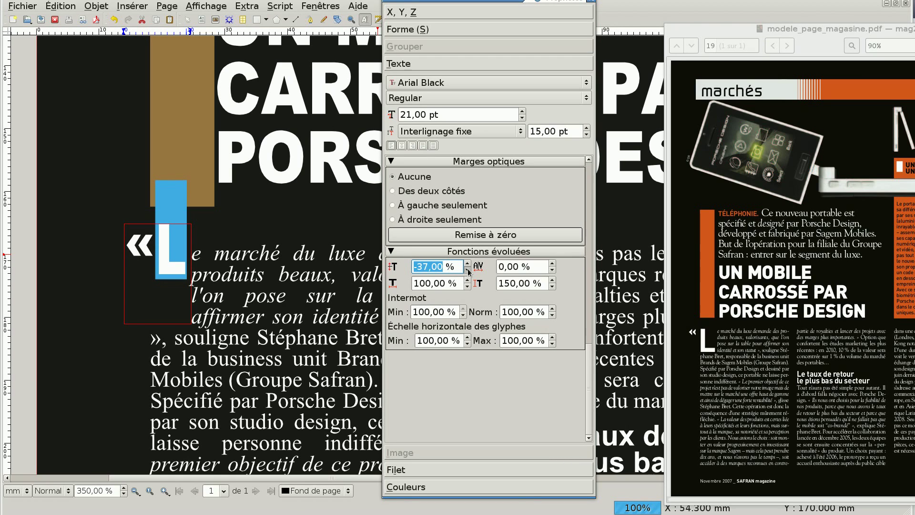
left_click(468, 271)
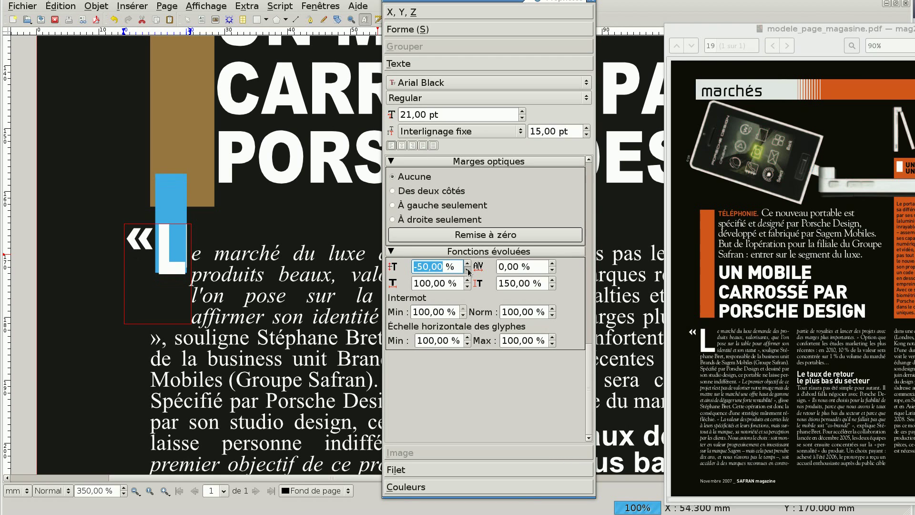
left_click(468, 272)
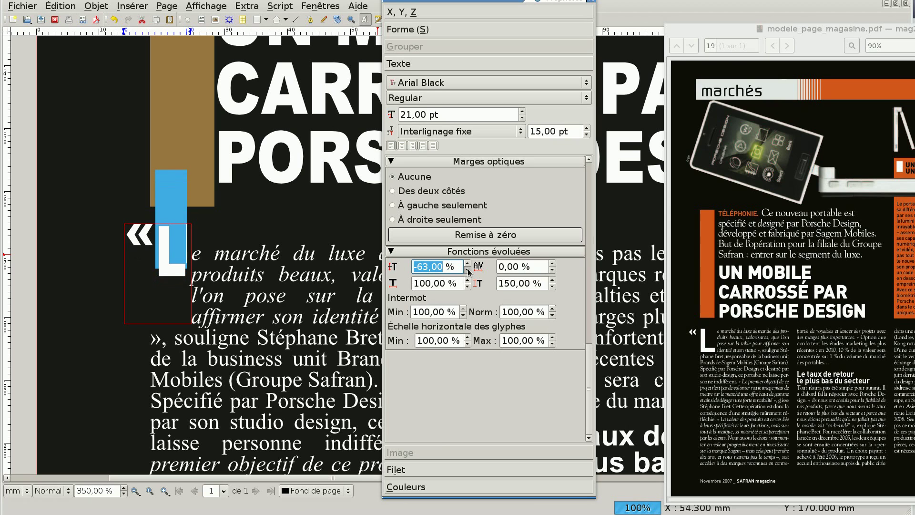
left_click_drag(467, 270, 468, 271)
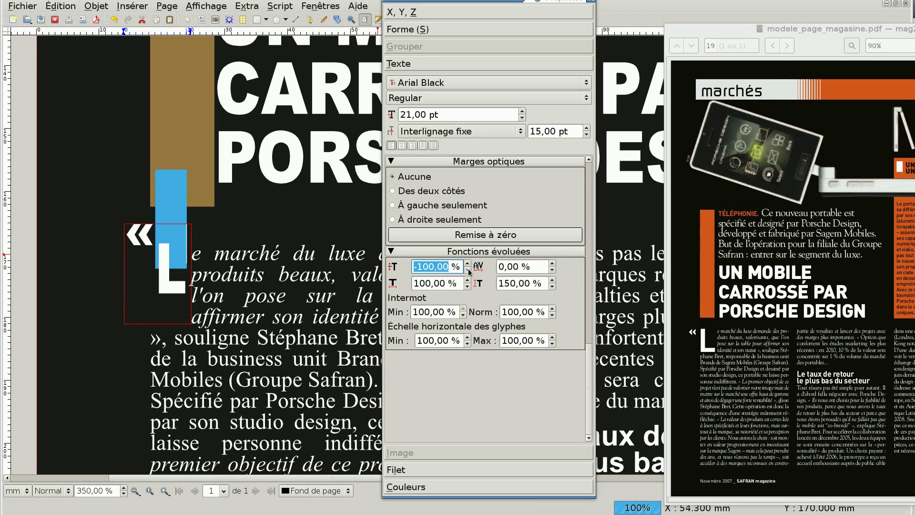
Lower the «L frame's top edge to Y 168.325 mm and extend its left edge to X 12.542 mm.
left_click(68, 259)
left_click(159, 243)
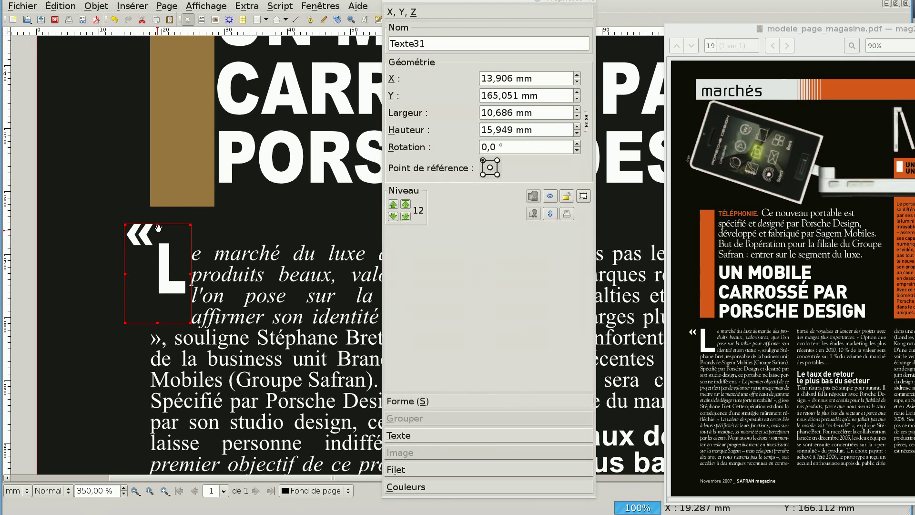
left_click_drag(158, 223, 158, 248)
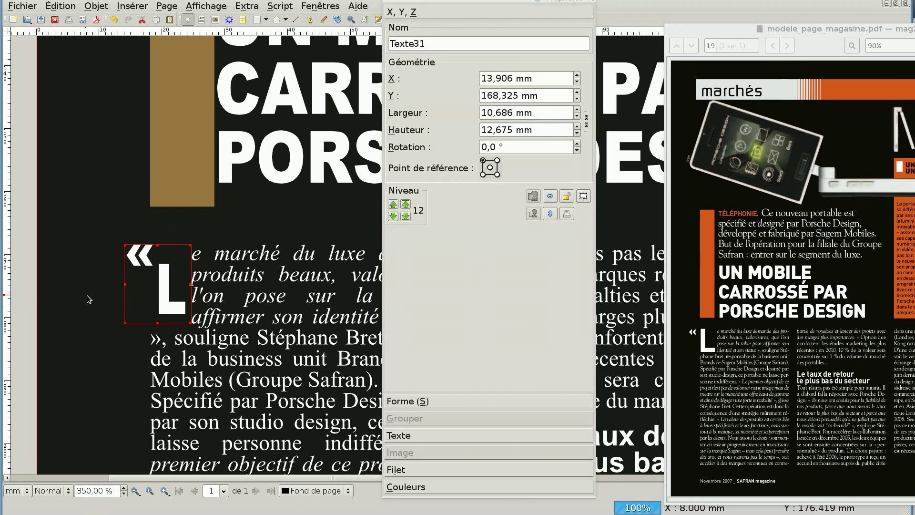
left_click_drag(125, 284, 115, 285)
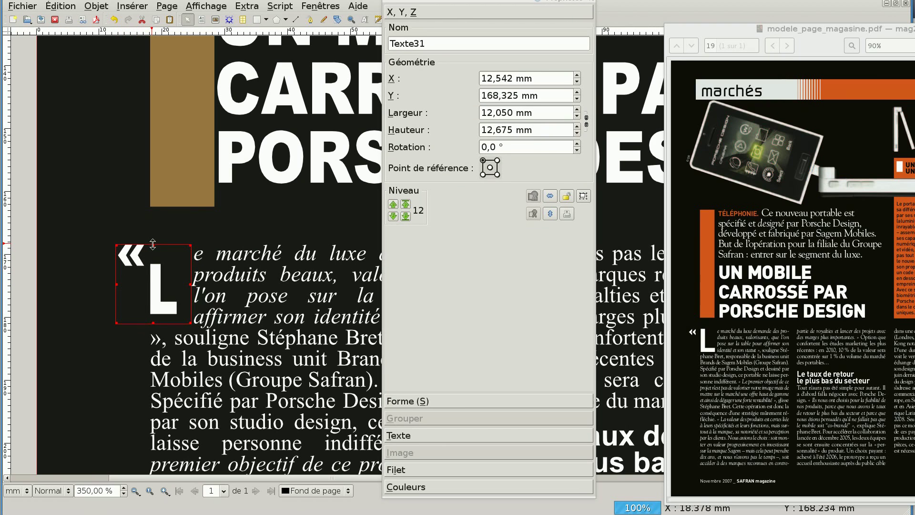
left_click_drag(153, 244, 152, 244)
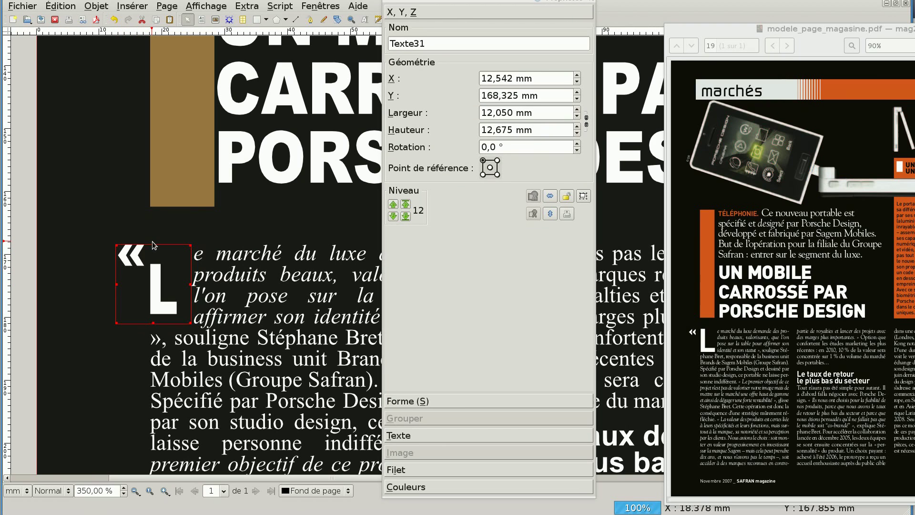
Increase only the letter L's font size to 24 pt, leave text editing and deselect the frame.
double_click(155, 306)
double_click(172, 303)
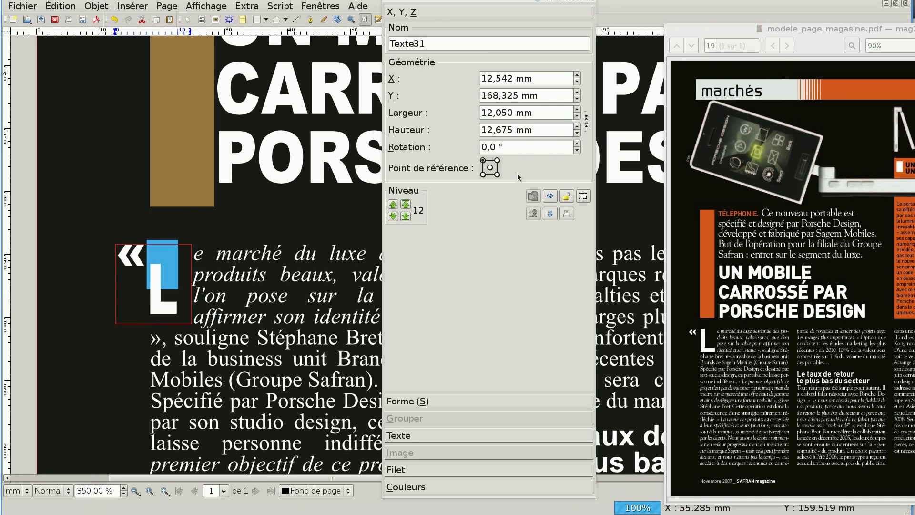
left_click(420, 435)
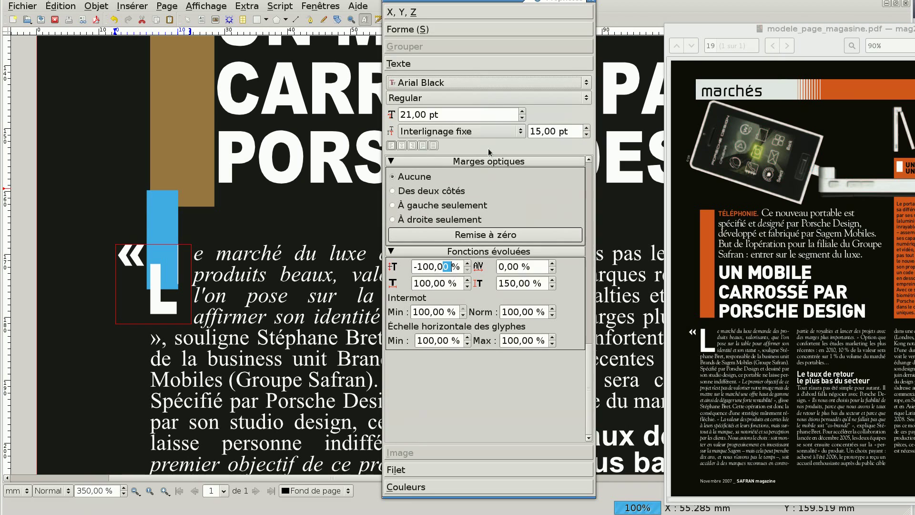
left_click(523, 111)
left_click(523, 112)
left_click(522, 112)
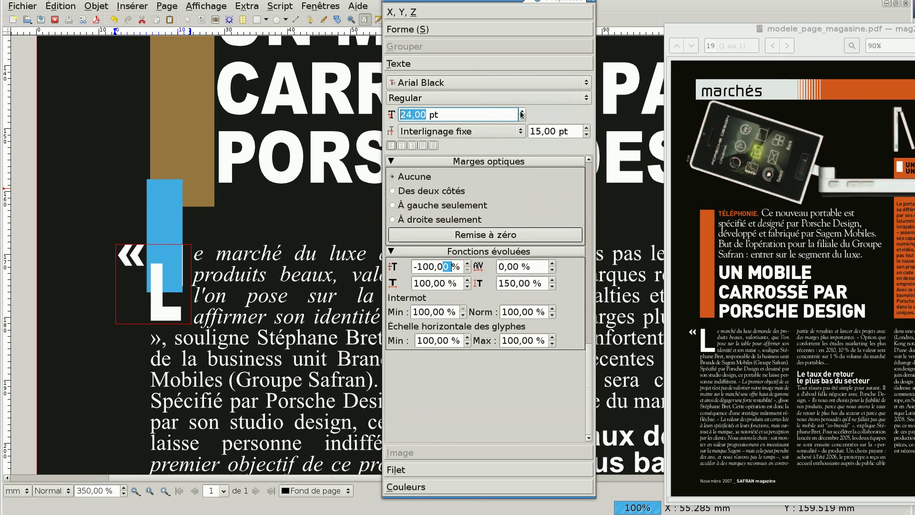
left_click(523, 112)
left_click(523, 118)
left_click(84, 360)
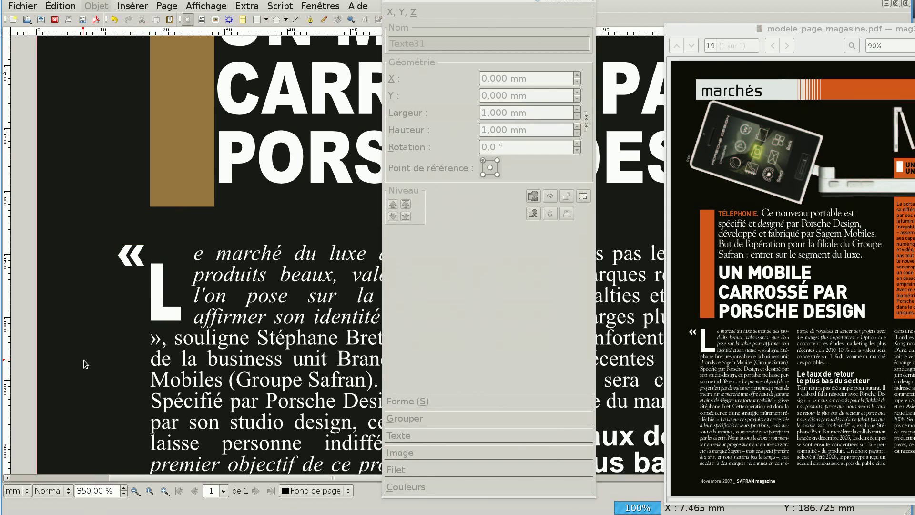
Set the fixed line spacing of the three-column body text to 9,30 pt.
scroll(160, 295, "down", 2)
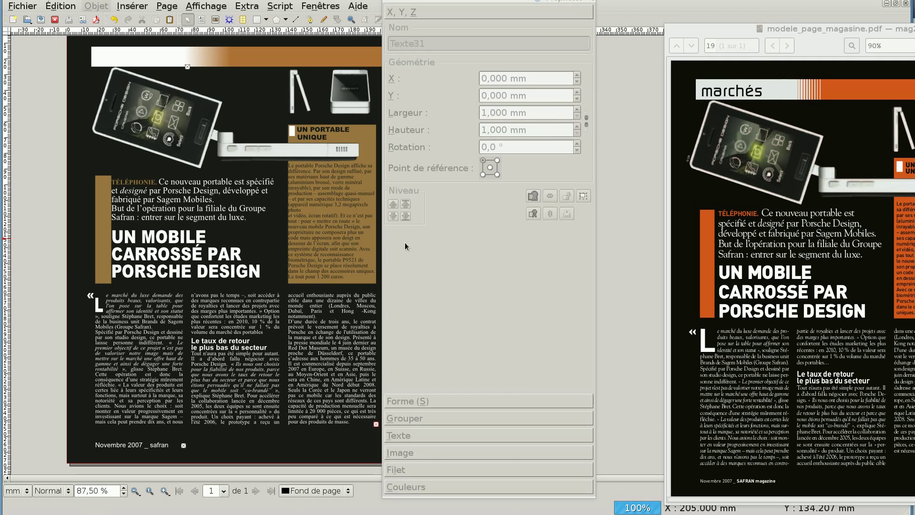
left_click(138, 349)
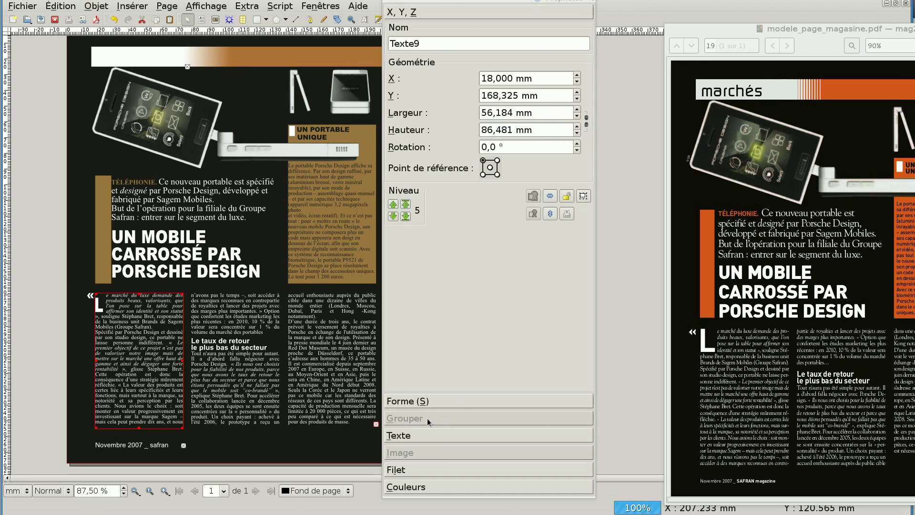
left_click(420, 435)
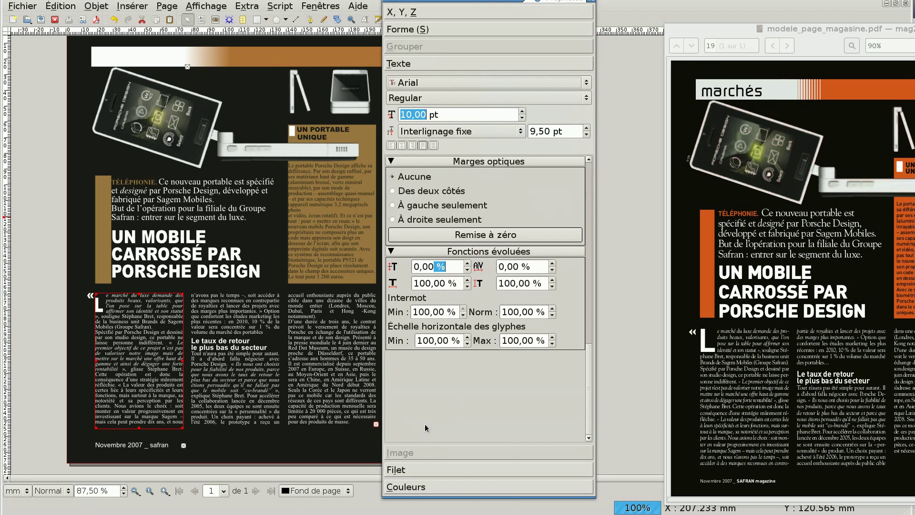
left_click(544, 132)
left_click_drag(545, 133, 541, 133)
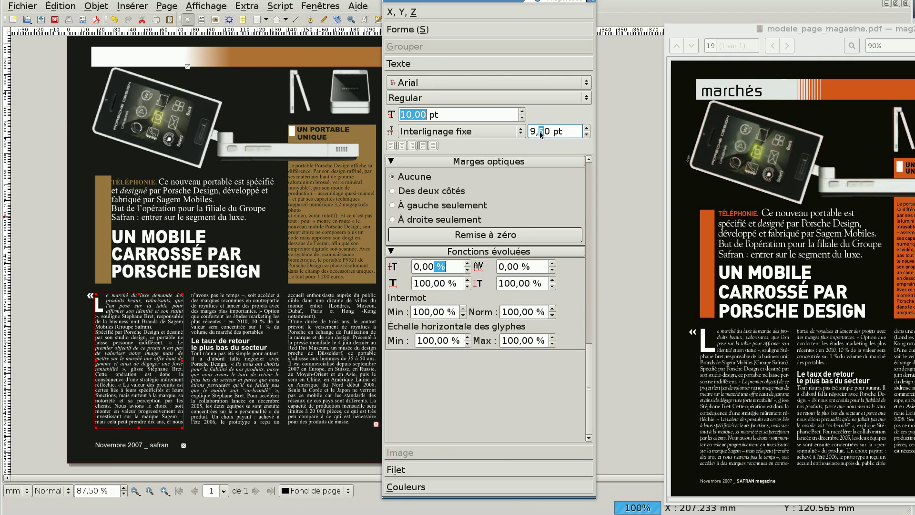
type("3")
key("Return")
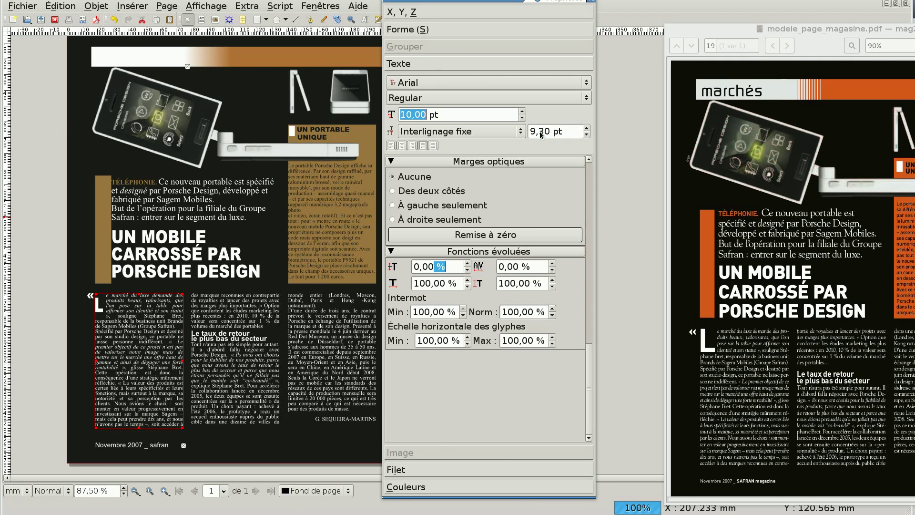
Bring the "marchés" heading's text frame to the front, above the header band.
left_click(58, 332)
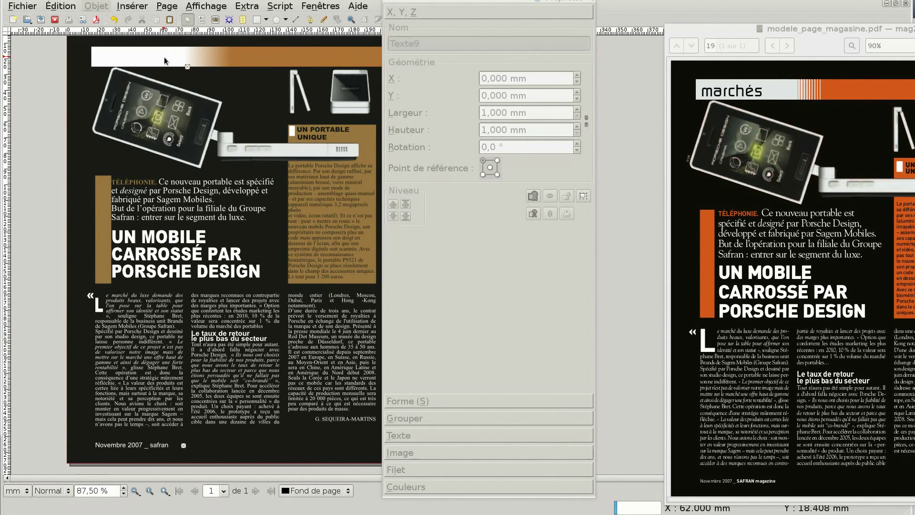
left_click(164, 57)
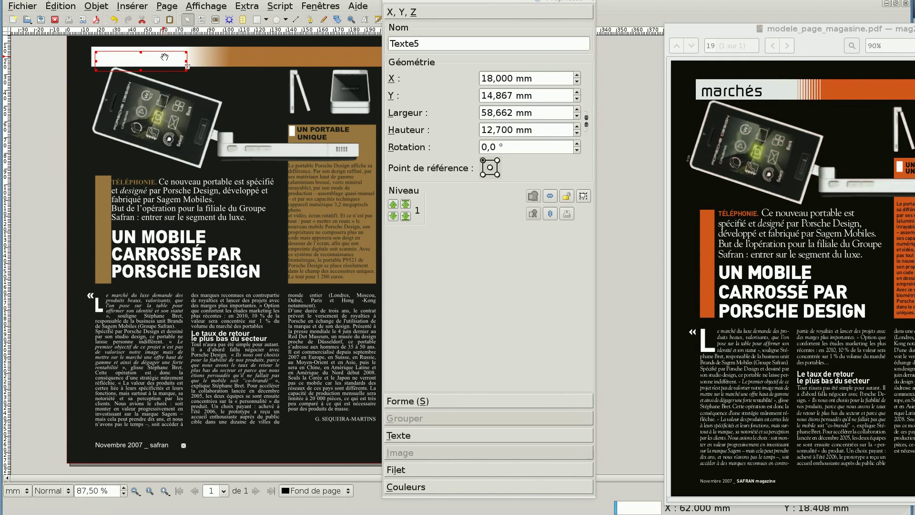
left_click(405, 204)
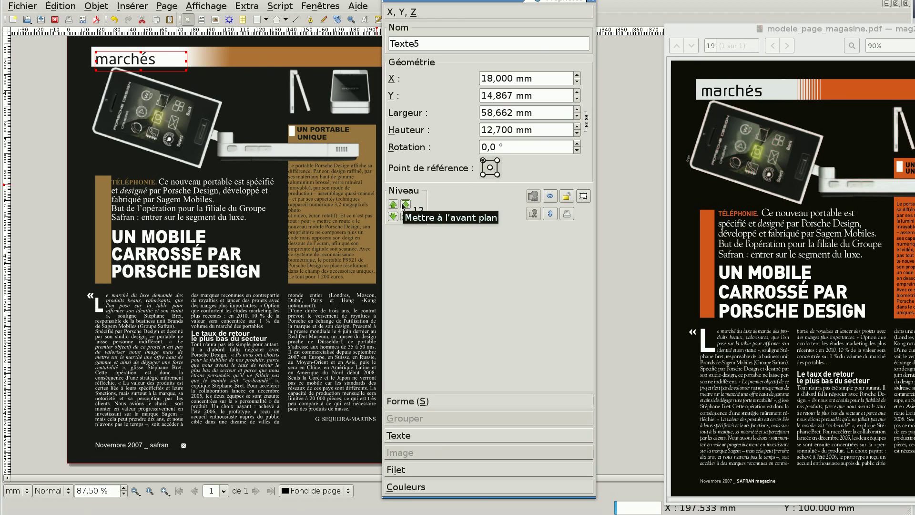
Try to reduce the footer's font size to 6 pt while editing its text, and leave text editing.
left_click(138, 443)
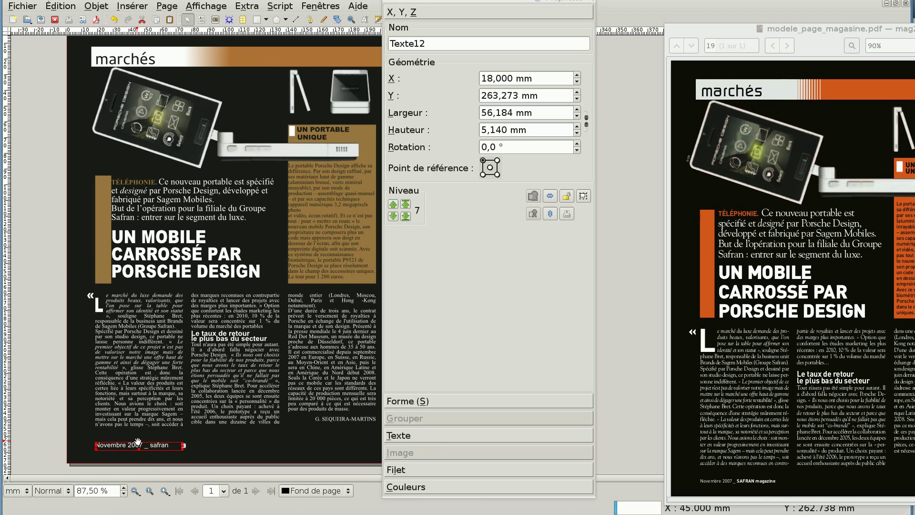
scroll(137, 442, "up", 1)
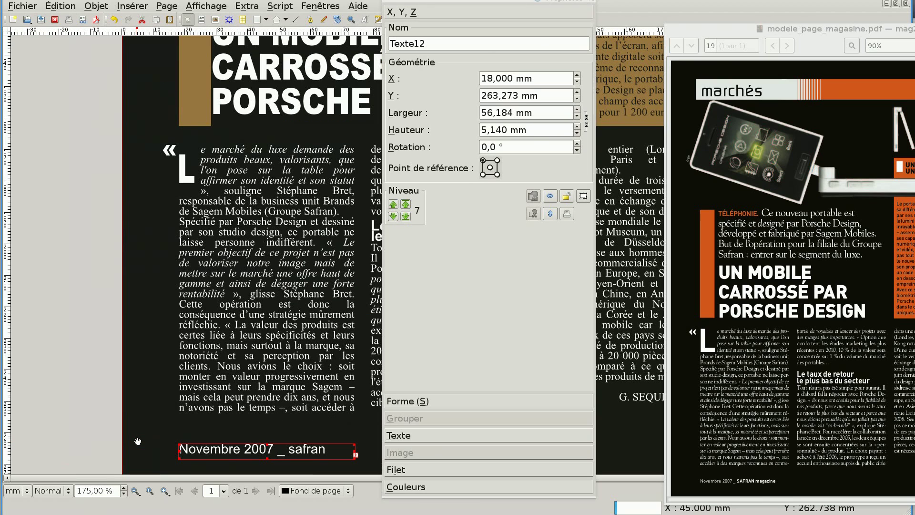
scroll(266, 421, "down", 2)
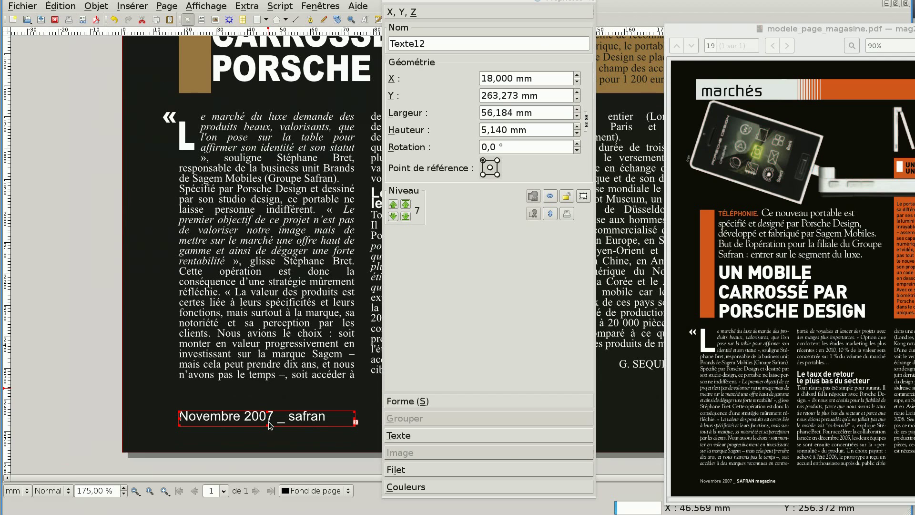
double_click(270, 424)
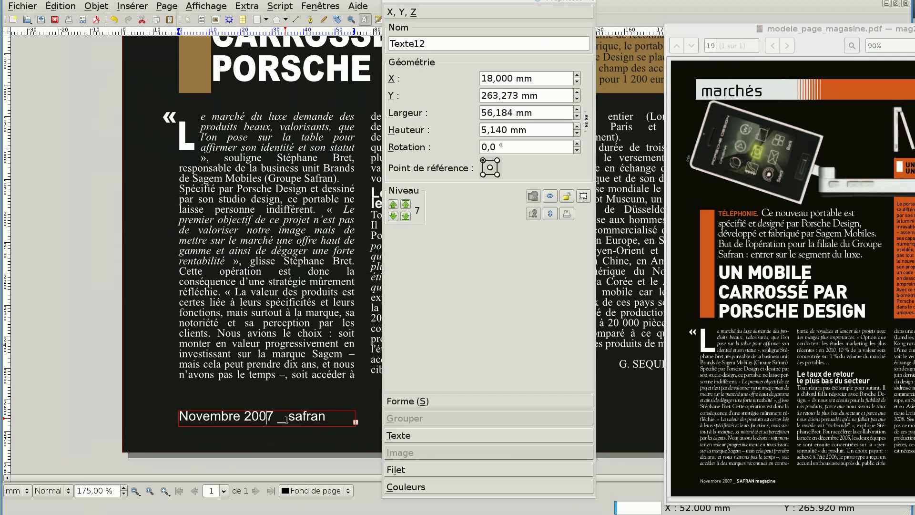
left_click_drag(290, 419, 139, 419)
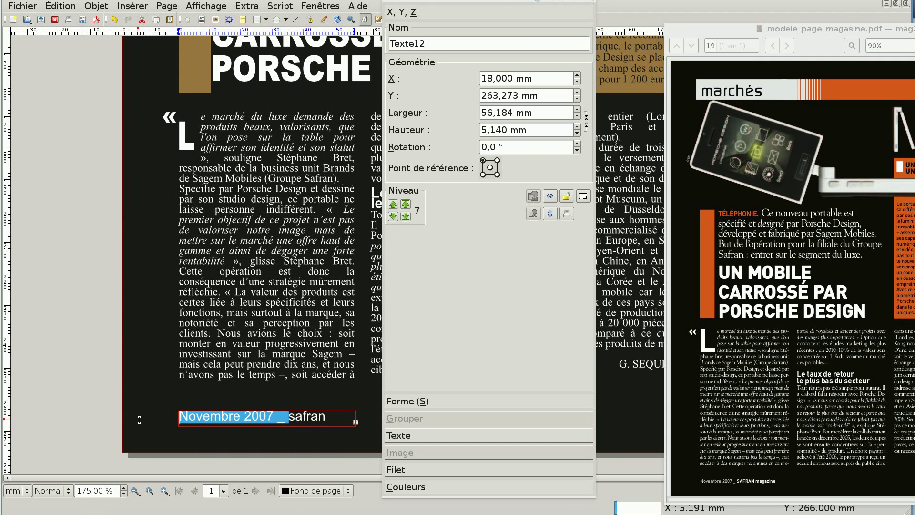
left_click(217, 419)
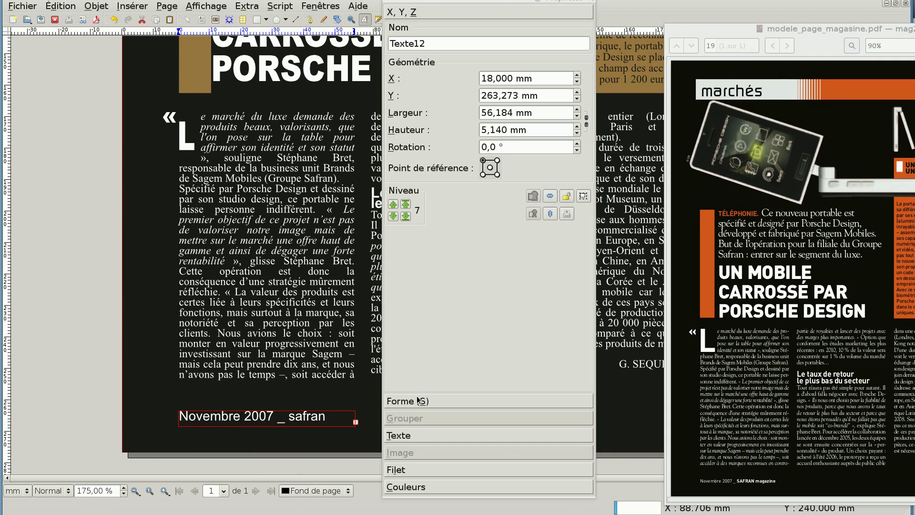
left_click(416, 436)
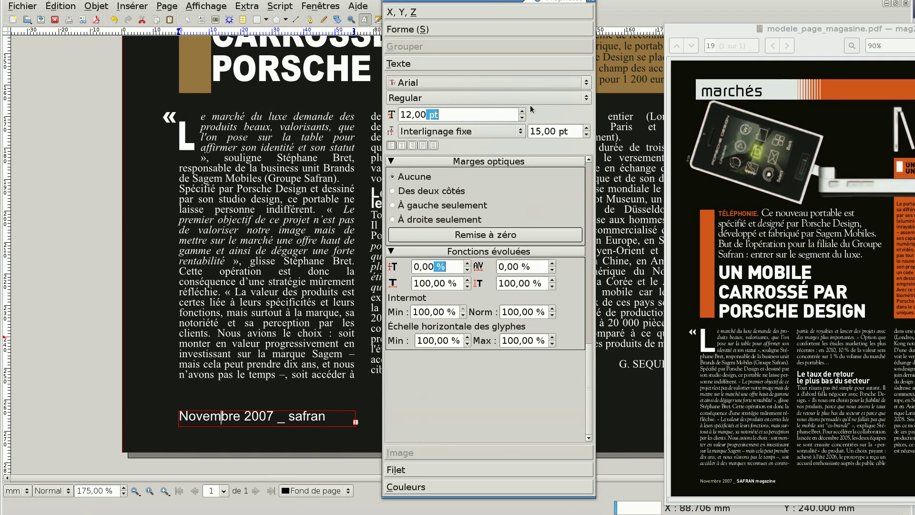
left_click(523, 118)
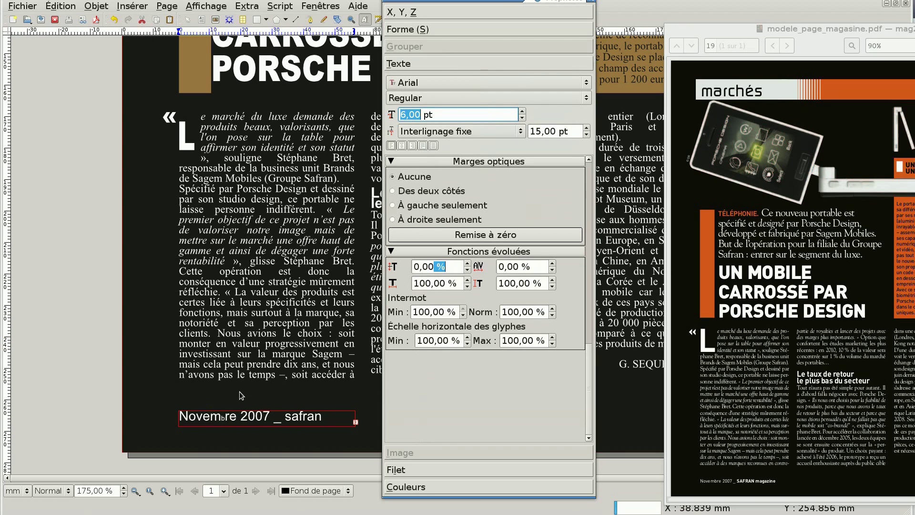
key("Escape")
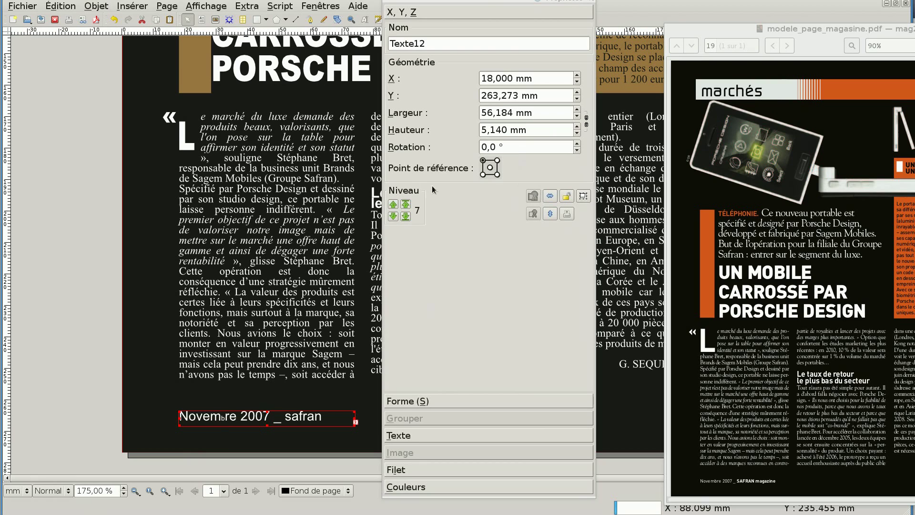
Set the font size of the whole footer text frame to 8 pt.
left_click(420, 433)
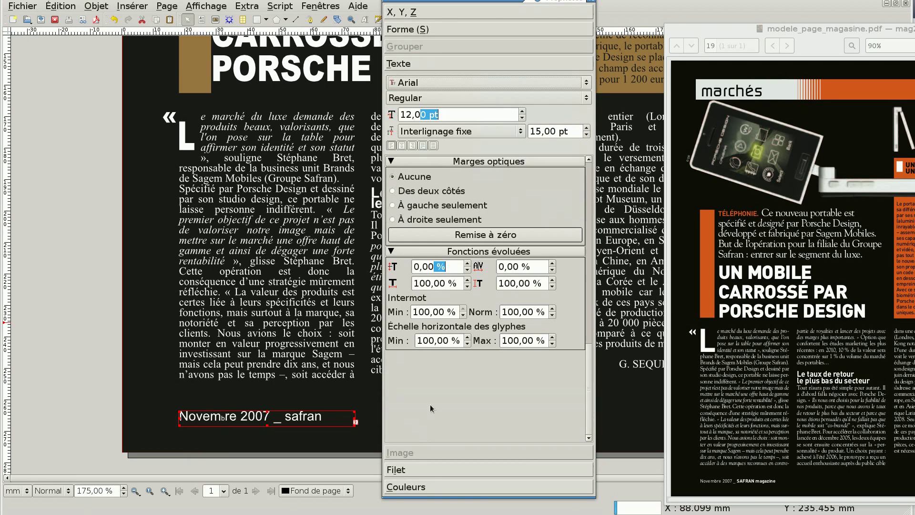
left_click(523, 119)
left_click(523, 118)
left_click(522, 118)
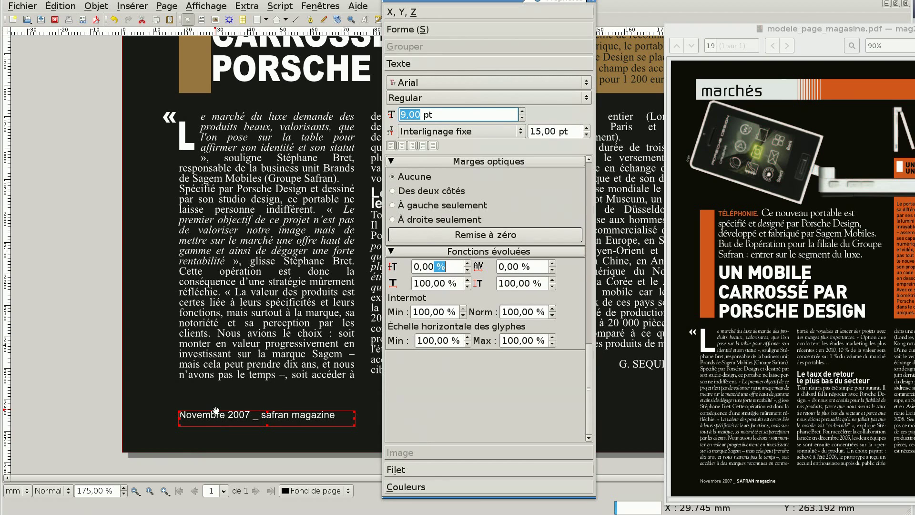
left_click(523, 118)
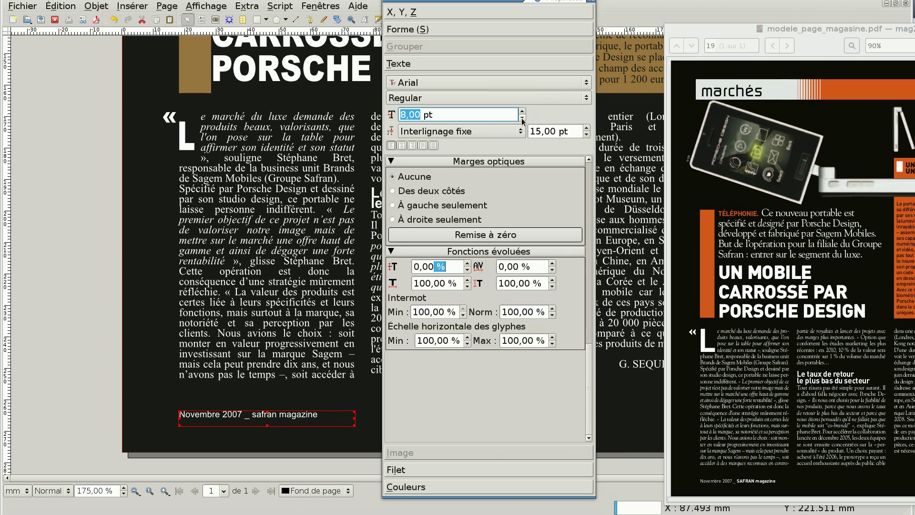
Apply the all-capitals effect to the word "safran" in the footer.
double_click(260, 419)
double_click(263, 414)
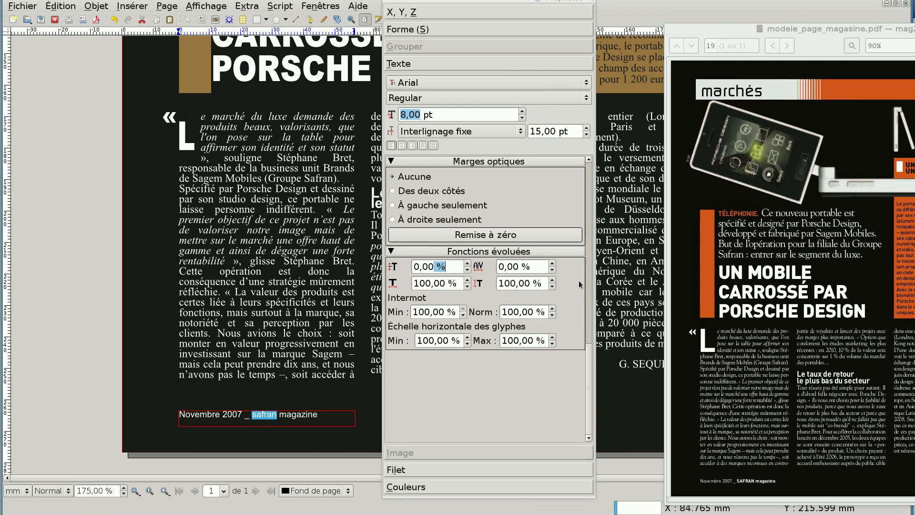
scroll(594, 316, "up", 8)
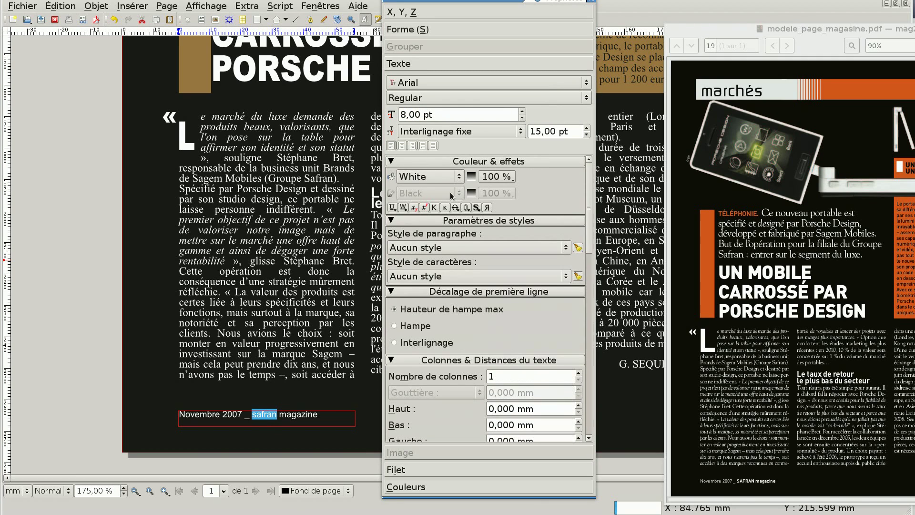
left_click(435, 208)
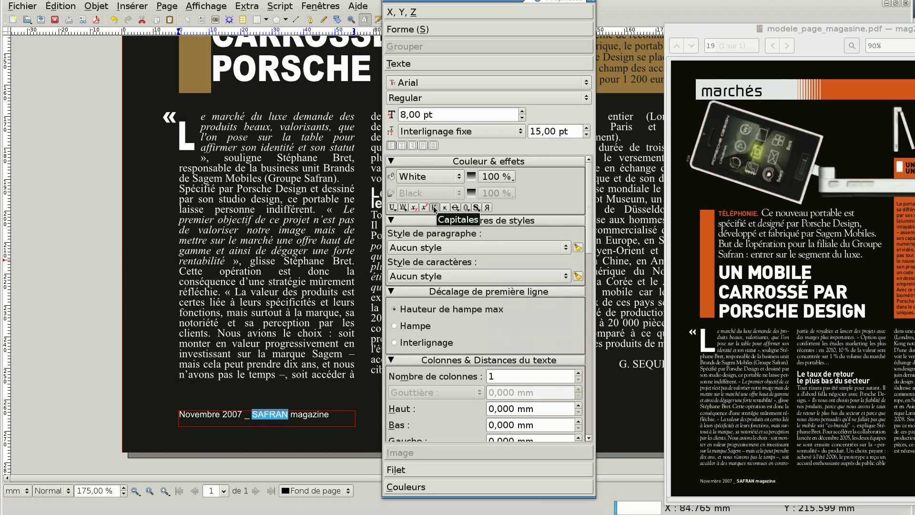
Make "SAFRAN magazine" in the footer Arial Bold and leave text editing.
left_click_drag(251, 415, 335, 414)
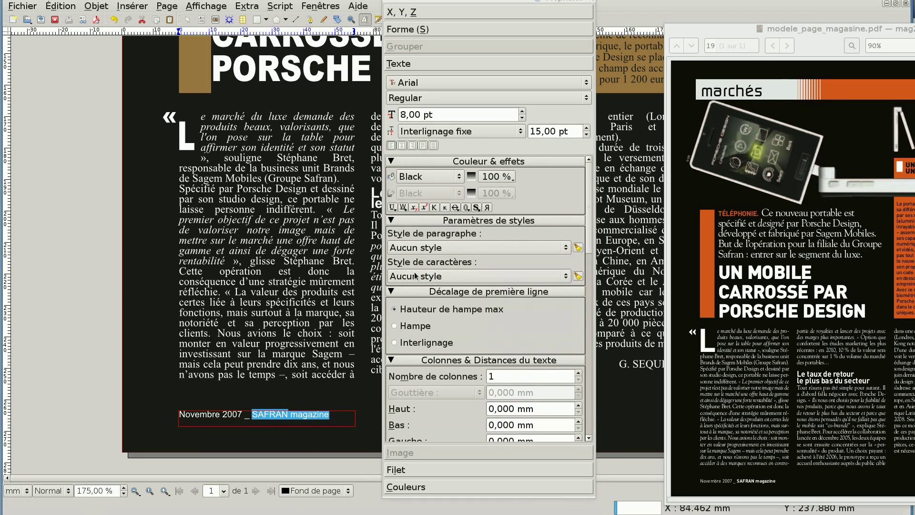
left_click(426, 99)
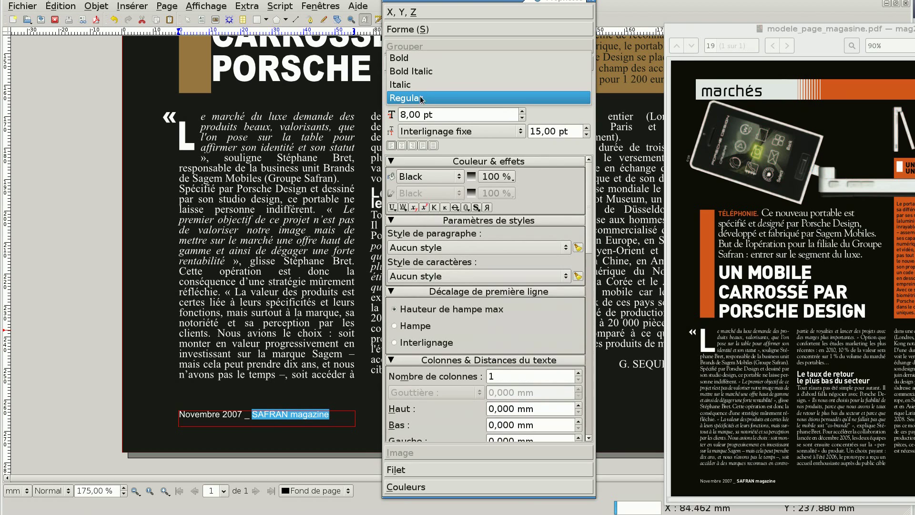
left_click(419, 59)
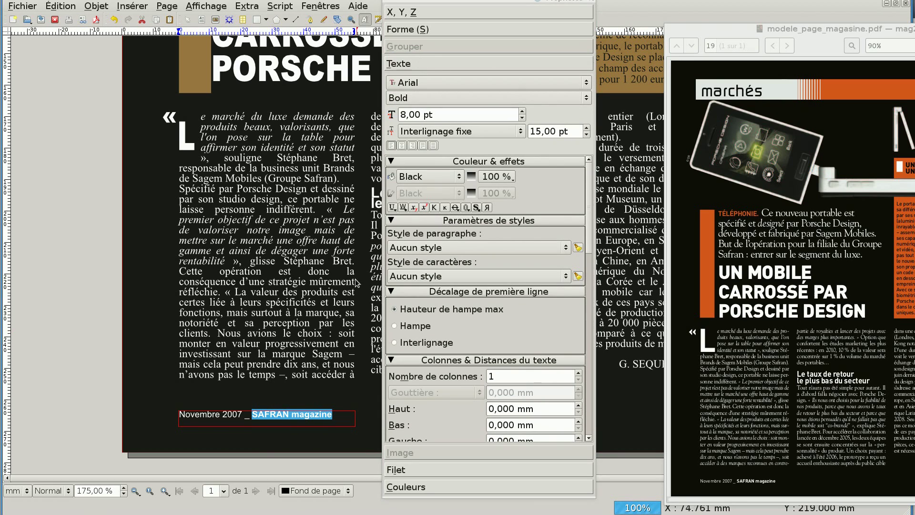
left_click(252, 443)
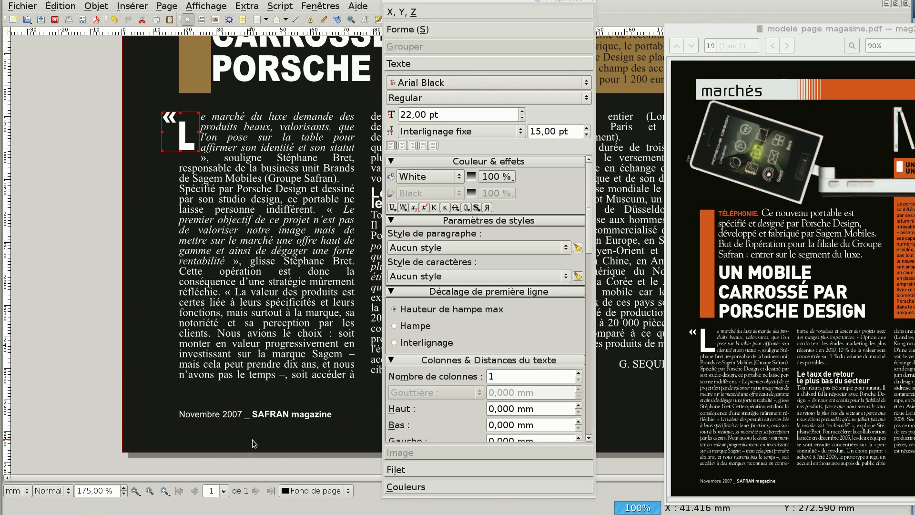
Save the document and place the reference PDF window beside the full page to compare the two layouts.
scroll(264, 388, "down", 2)
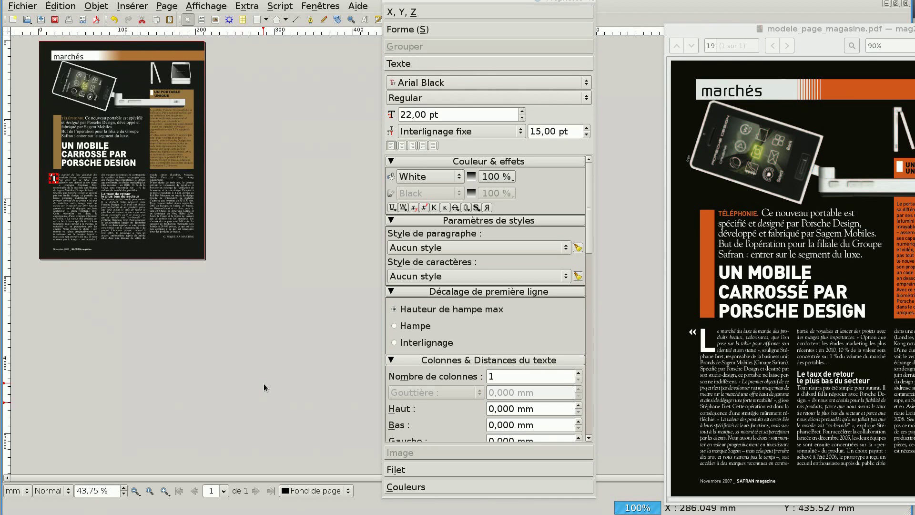
scroll(265, 387, "up", 1)
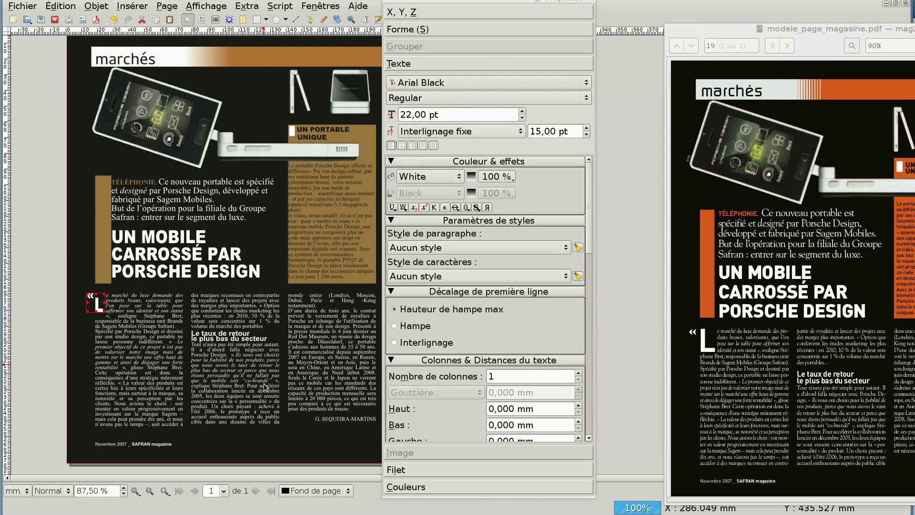
left_click(41, 20)
left_click_drag(696, 27, 413, 4)
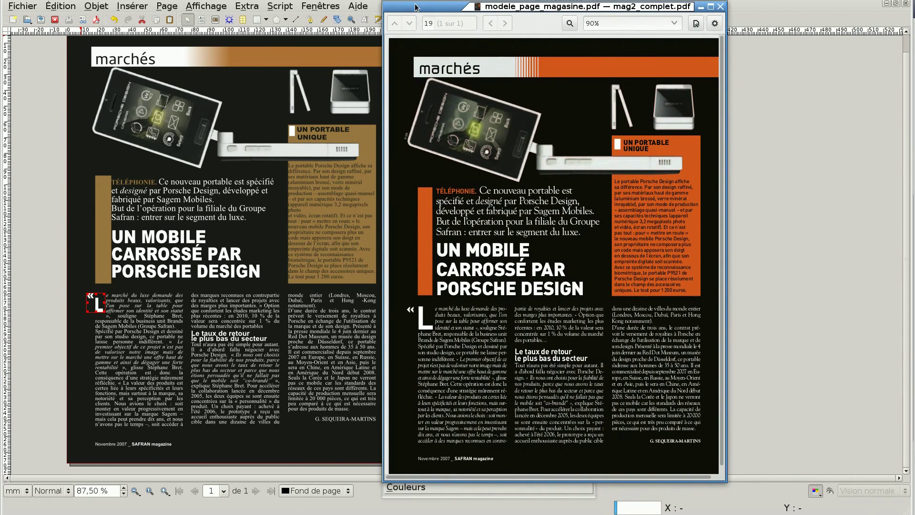
left_click(41, 405)
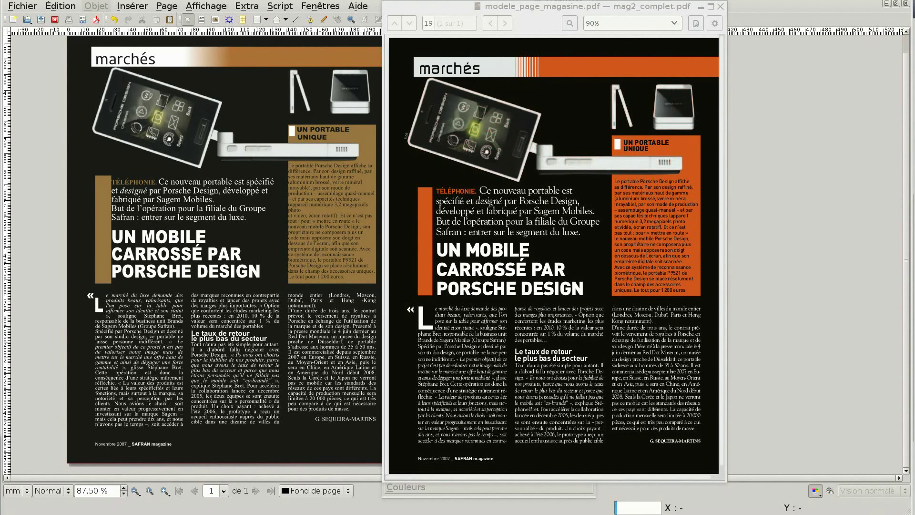
Open the PDF export settings for the page and move the reference PDF window clear of them.
left_click(97, 19)
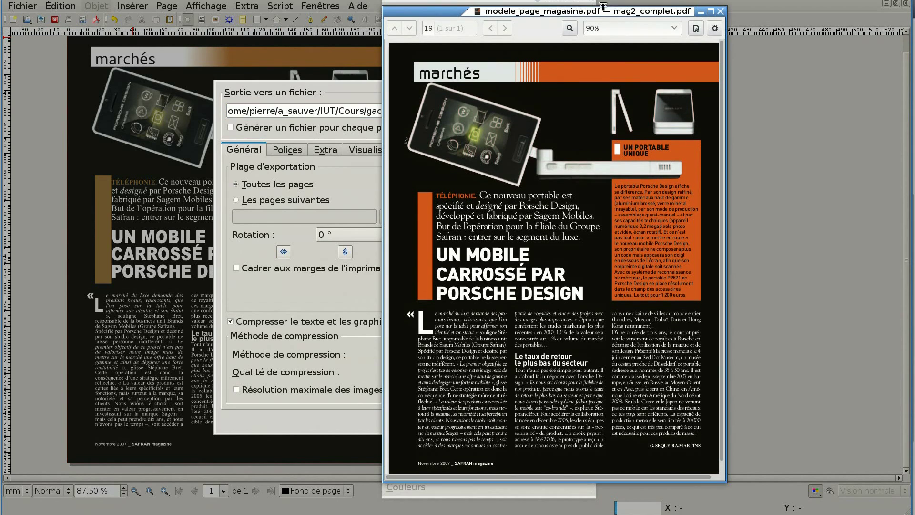
left_click_drag(641, 7, 914, 10)
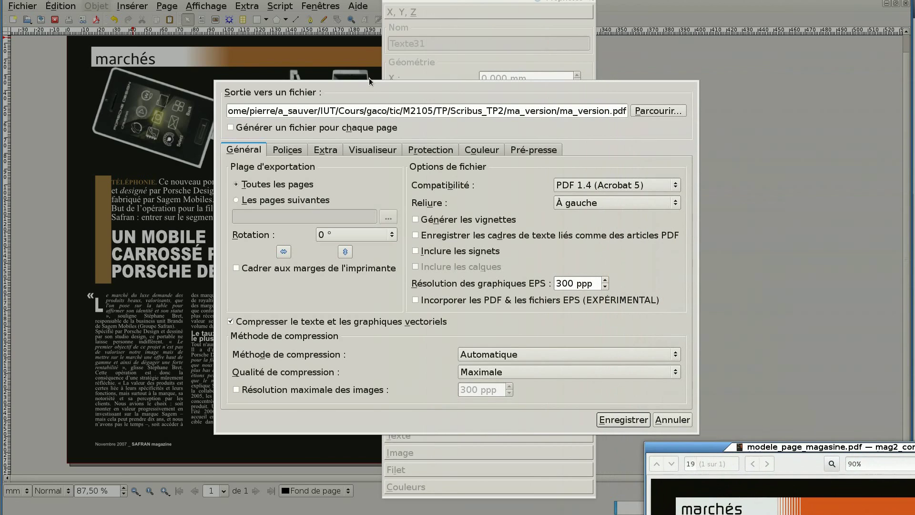
left_click(370, 86)
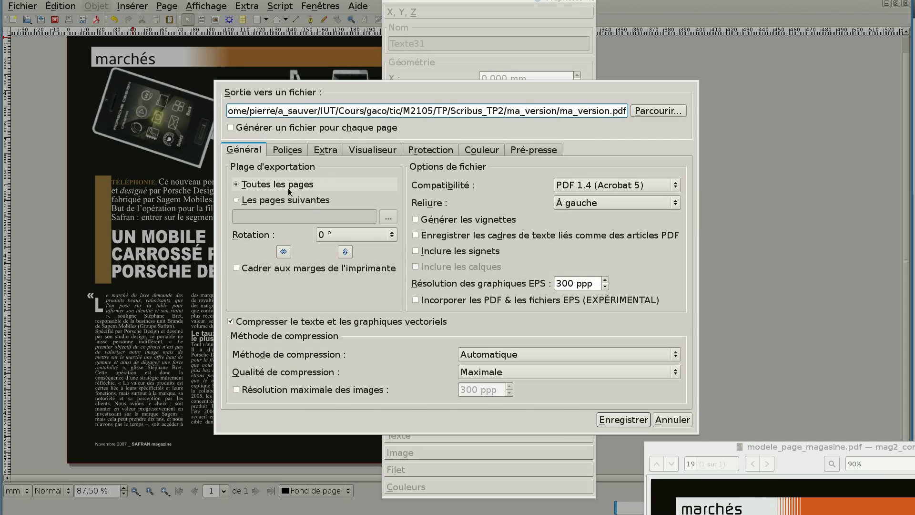
Review the PDF compatibility, compression method, compression quality and maximum image resolution options for the export.
left_click(672, 186)
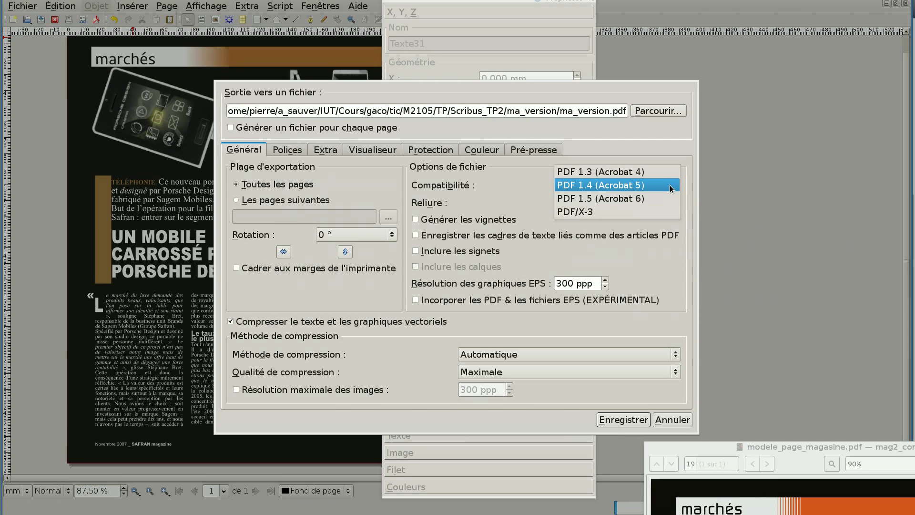
left_click(672, 185)
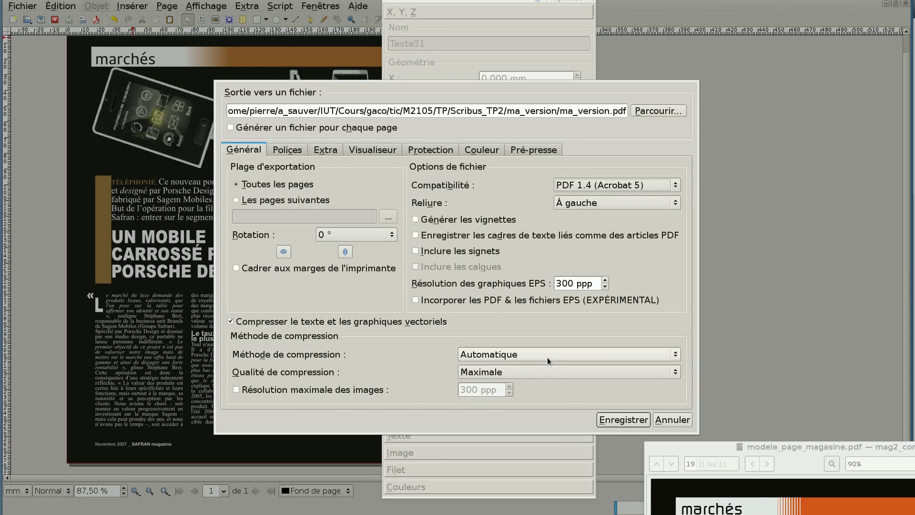
left_click(514, 374)
left_click(514, 373)
left_click(518, 355)
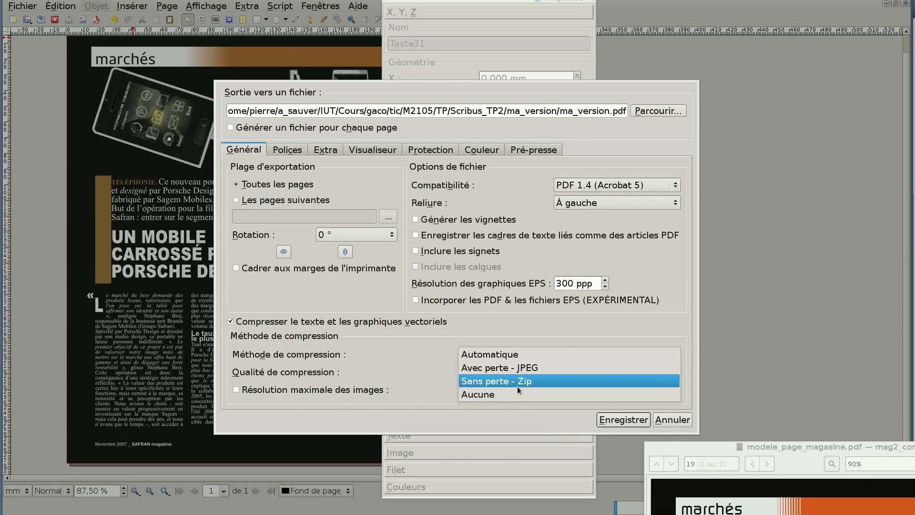
left_click(540, 337)
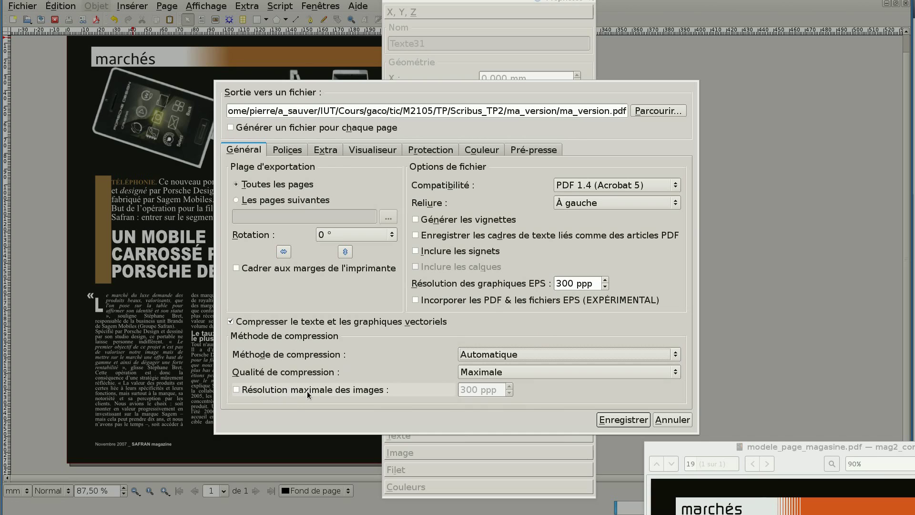
mouse_move(307, 391)
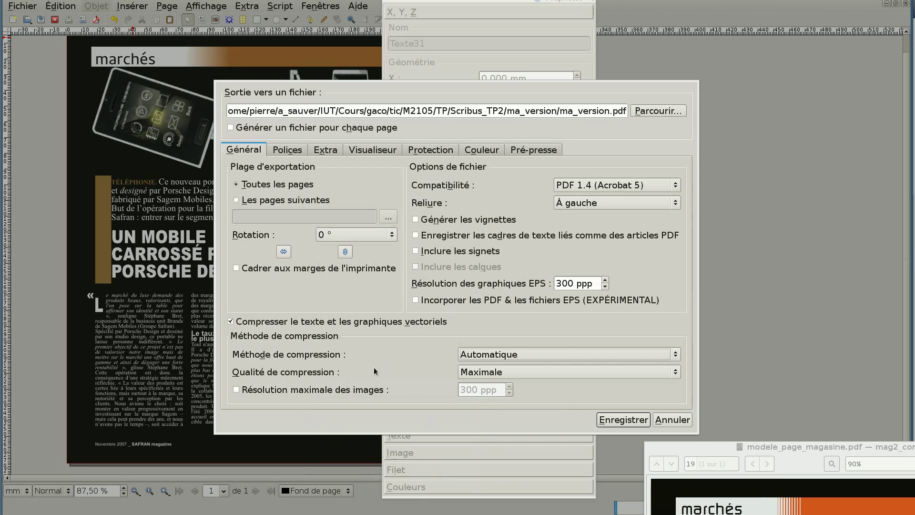
Embed all of the document's fonts in the exported PDF.
left_click(282, 151)
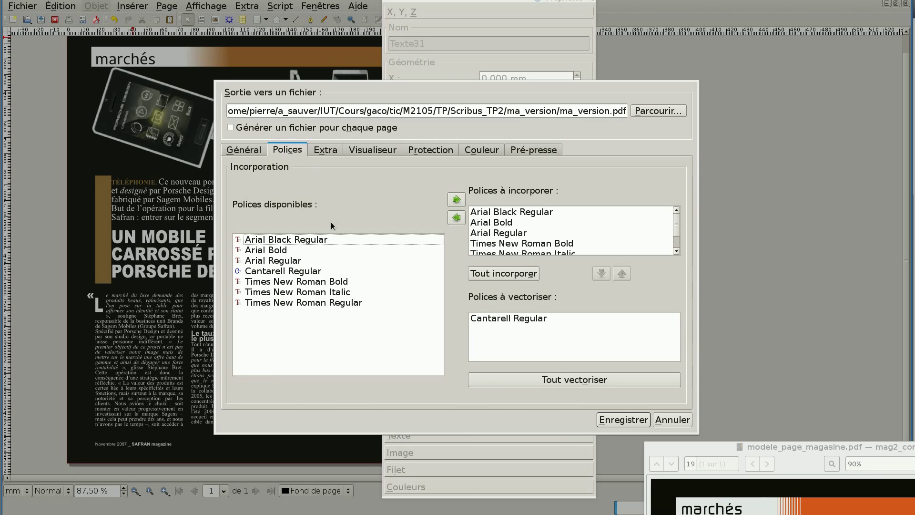
left_click(514, 275)
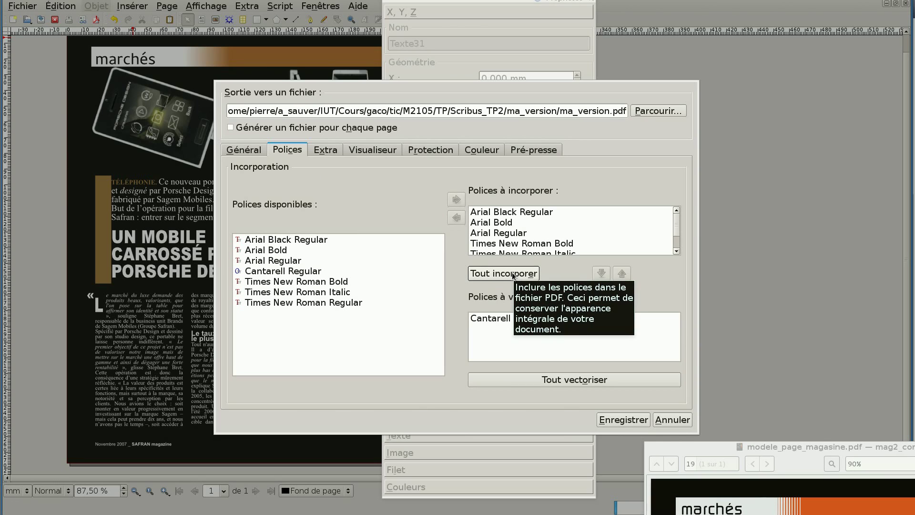
Set the PDF's colour output destination to Imprimante, checking the presentation, viewer and protection options on the way.
left_click(327, 153)
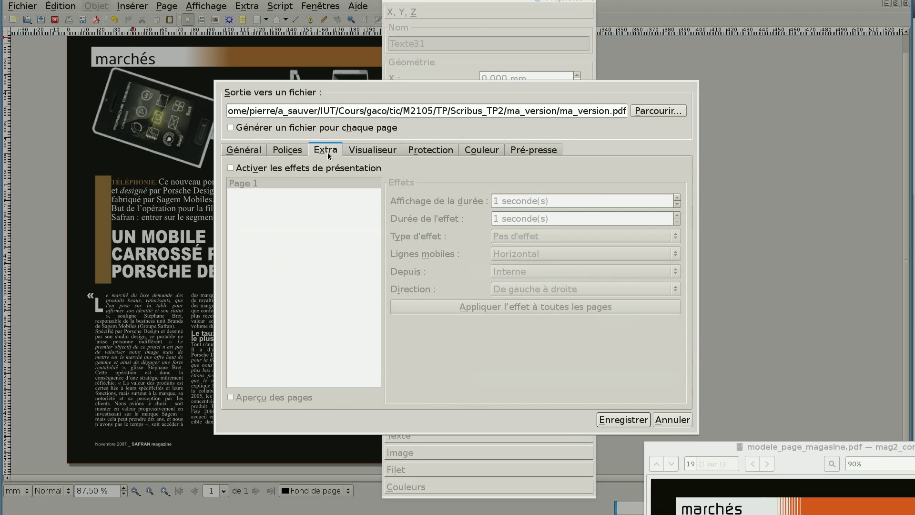
left_click(367, 152)
left_click(419, 153)
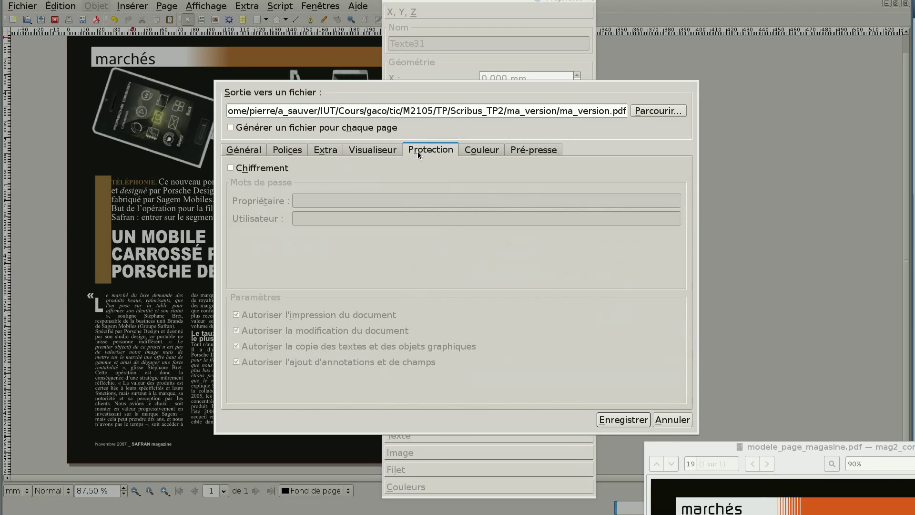
left_click(475, 153)
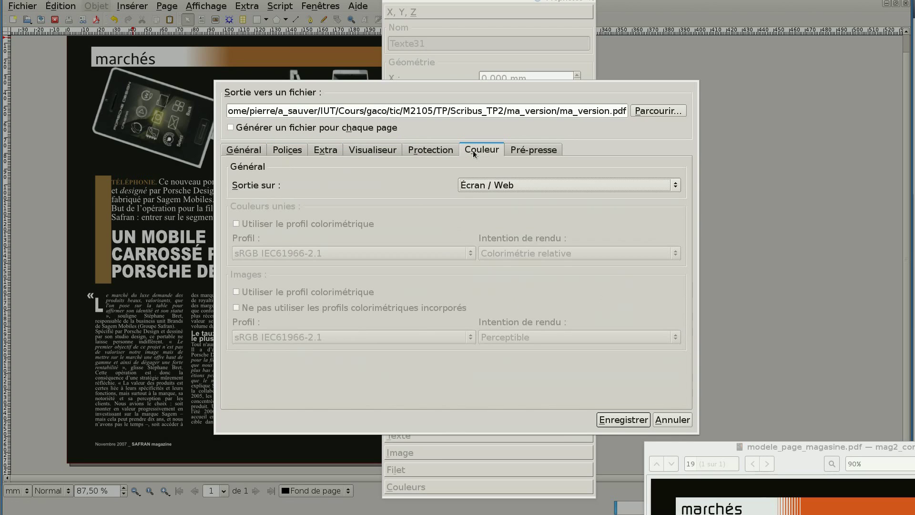
left_click(520, 185)
left_click(519, 198)
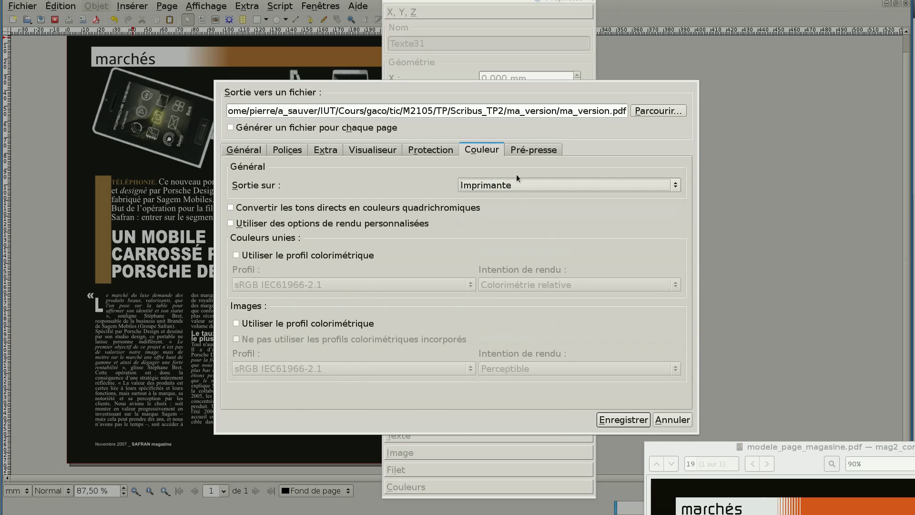
left_click(473, 210)
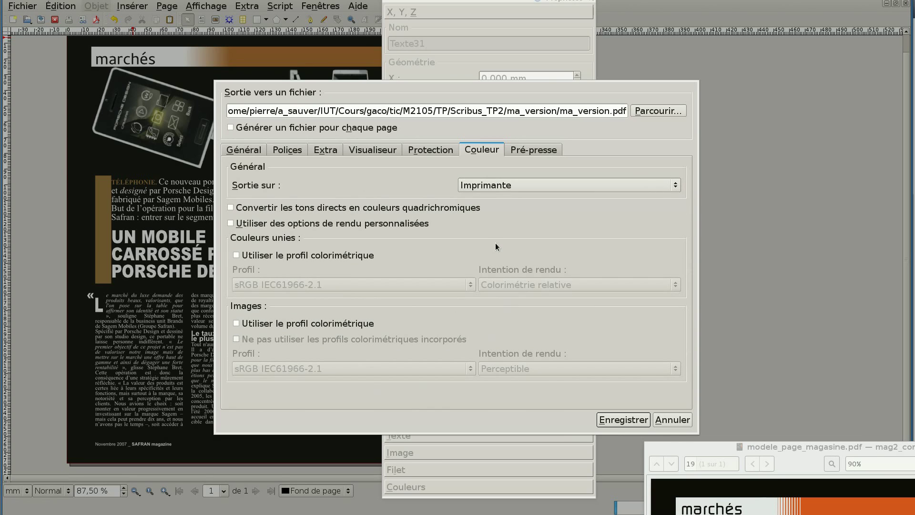
Check the pre-press, font and general export settings, and export the page as ma_version.pdf.
left_click(526, 151)
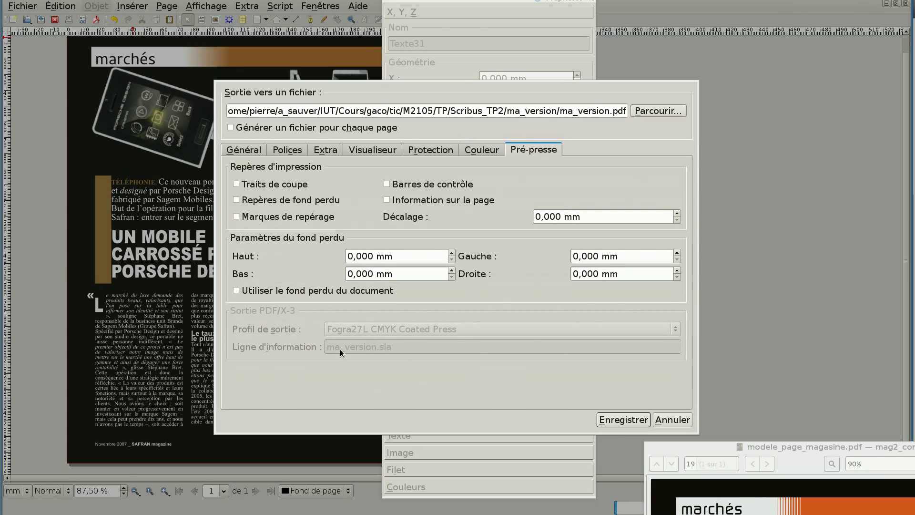
mouse_move(341, 352)
left_click(256, 143)
left_click(288, 151)
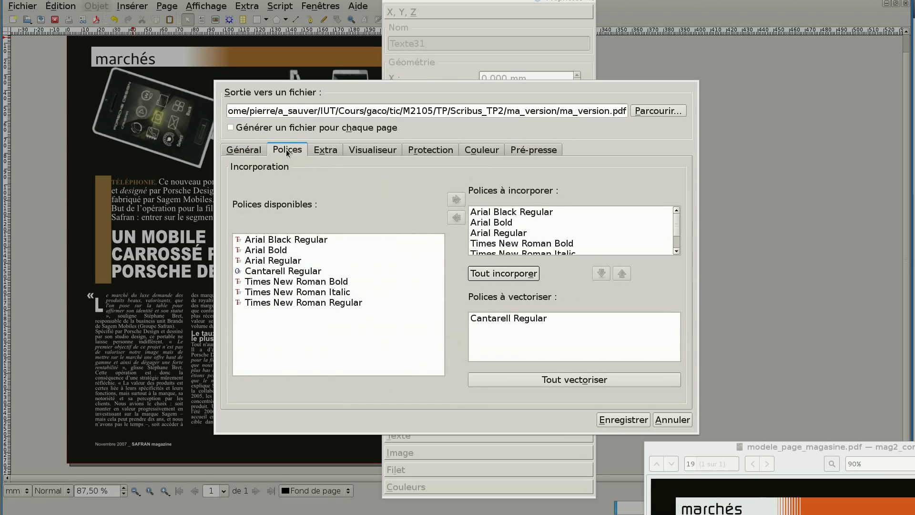
left_click(254, 148)
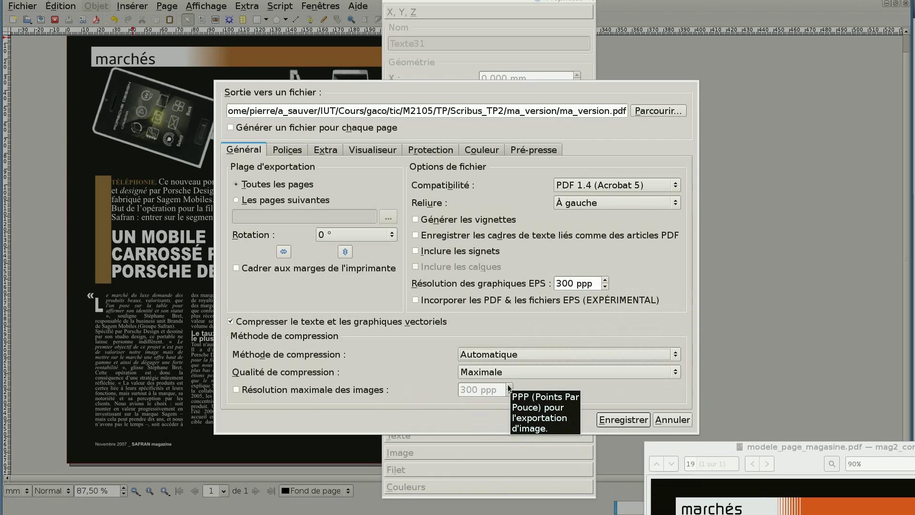
left_click(611, 421)
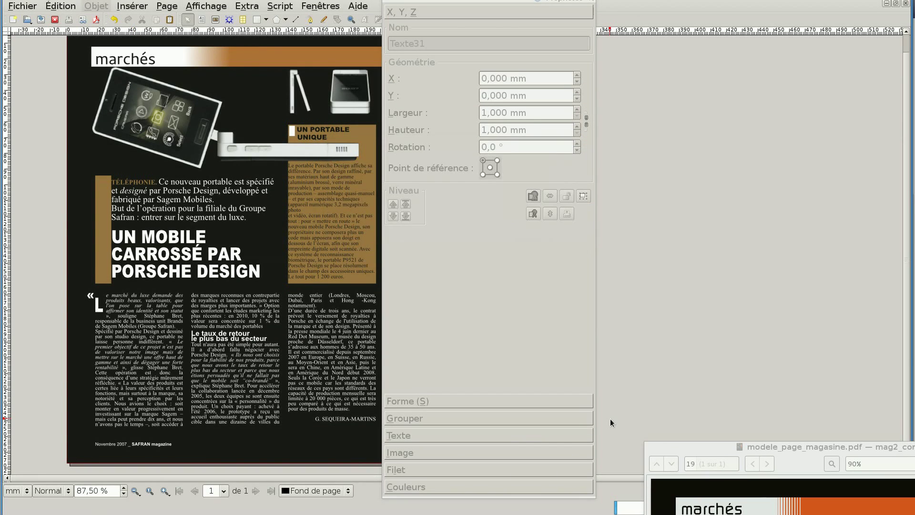